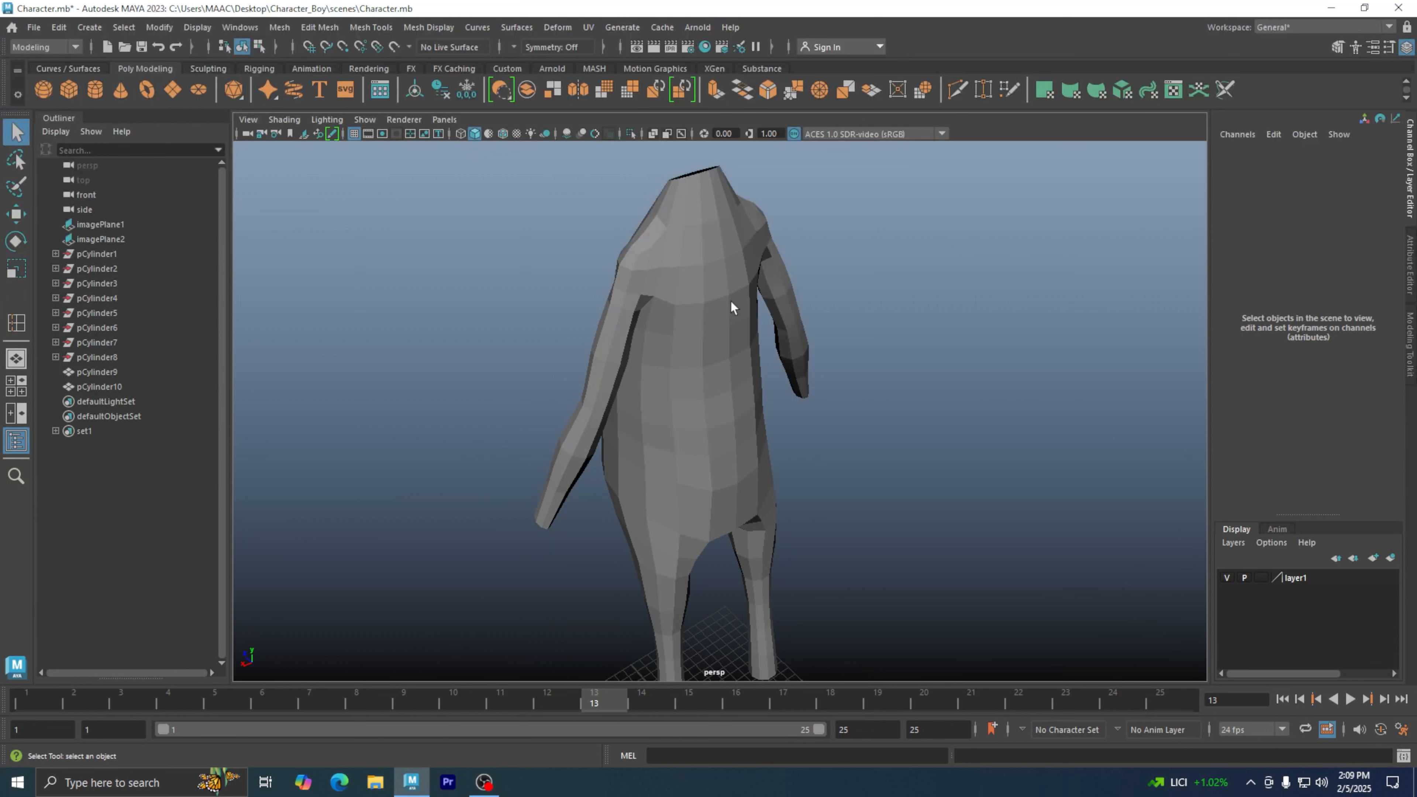
Step: Adjust the centre seam edges of the mirrored body half along X, and return to object mode with nothing selected
{"action": "left_click", "coordinate": [731, 300]}
{"action": "right_click", "coordinate": [732, 292]}
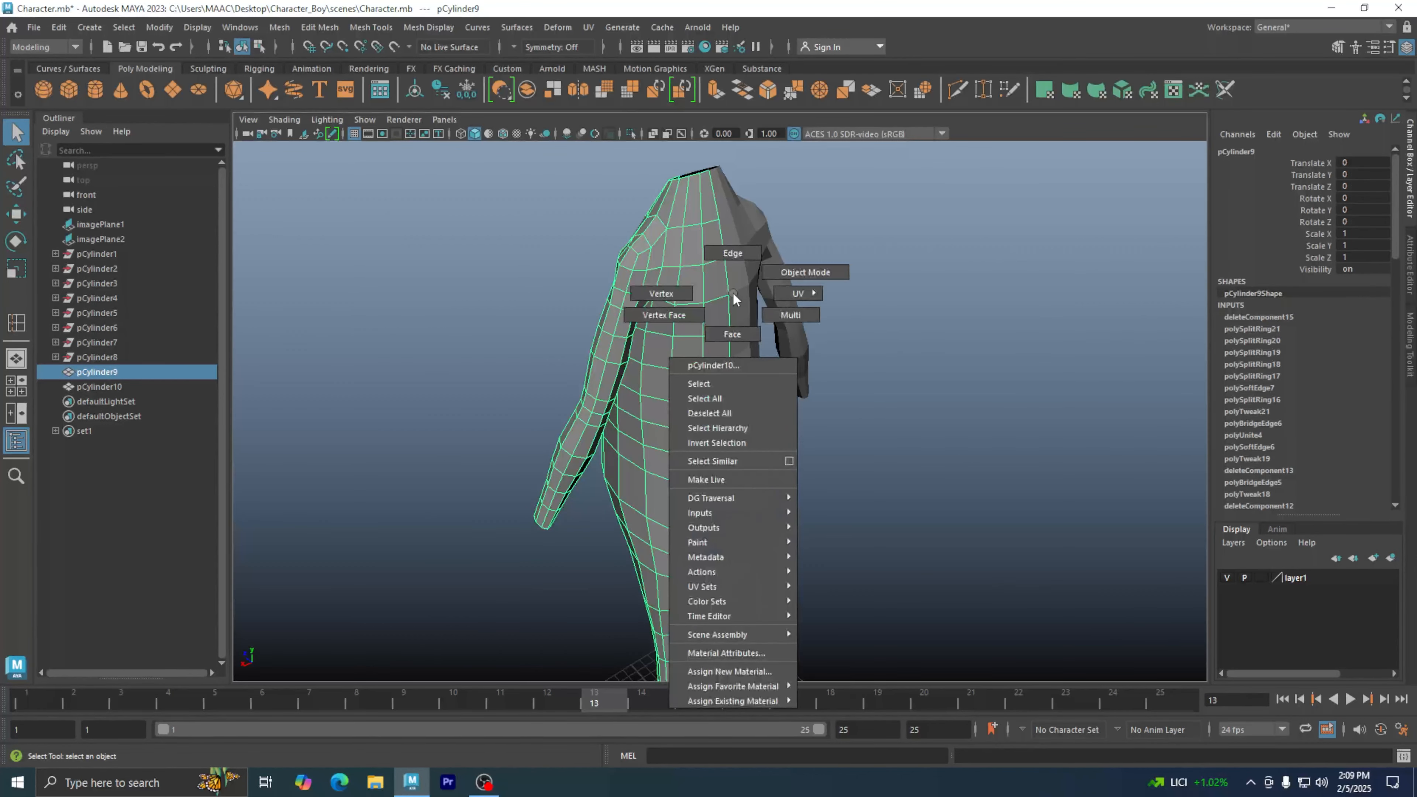
{"action": "left_click", "coordinate": [724, 259]}
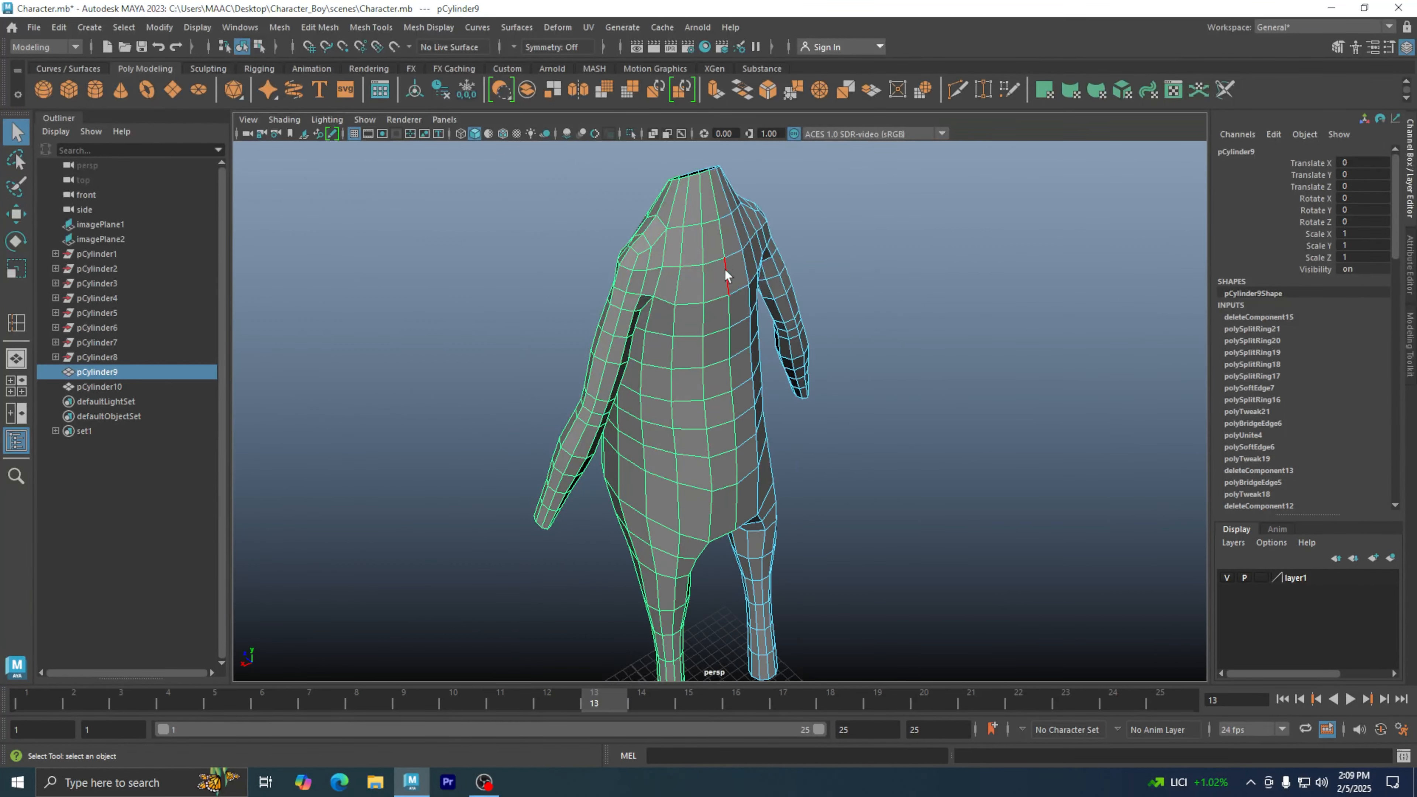
{"action": "left_click", "coordinate": [725, 269]}
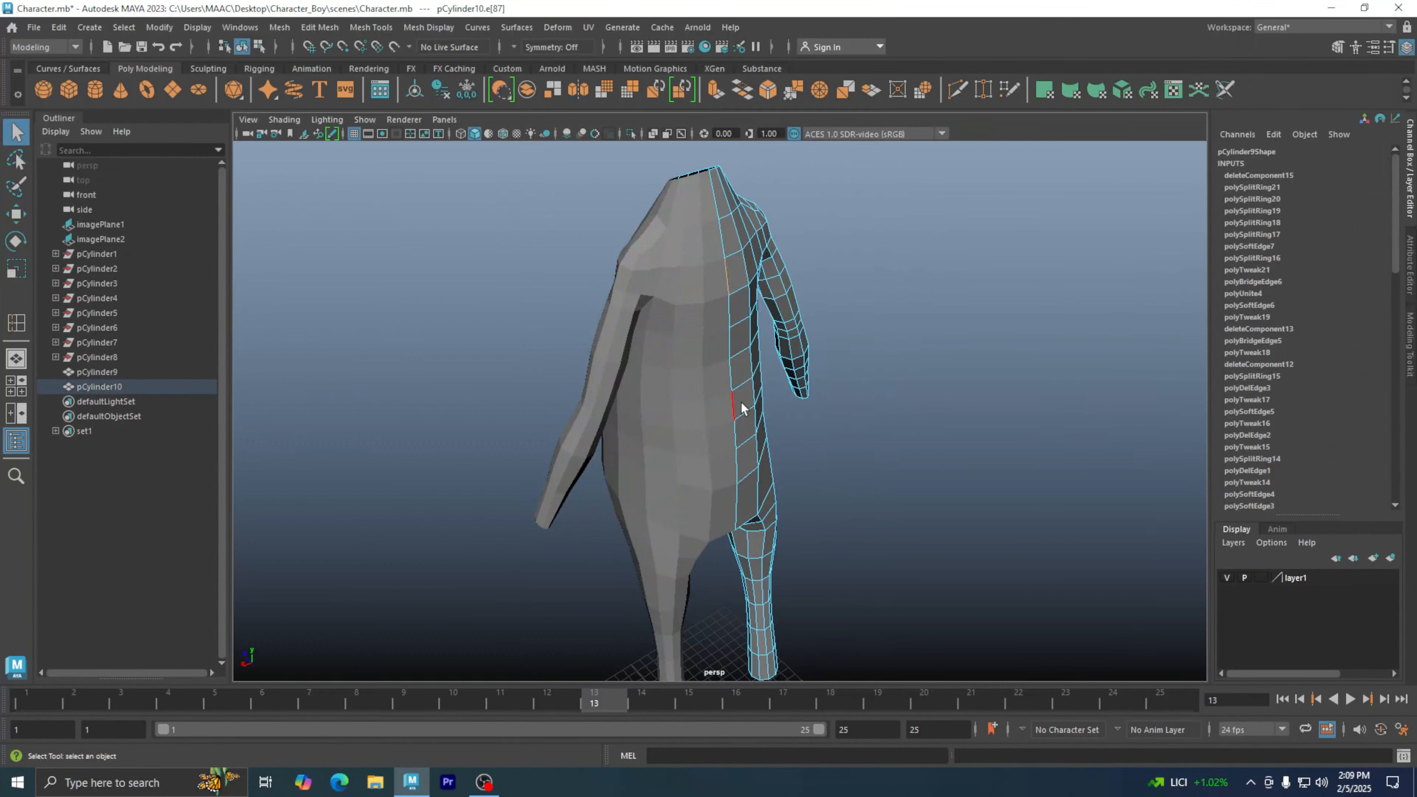
{"action": "left_click", "coordinate": [738, 466], "text": "shift"}
{"action": "key", "text": "w"}
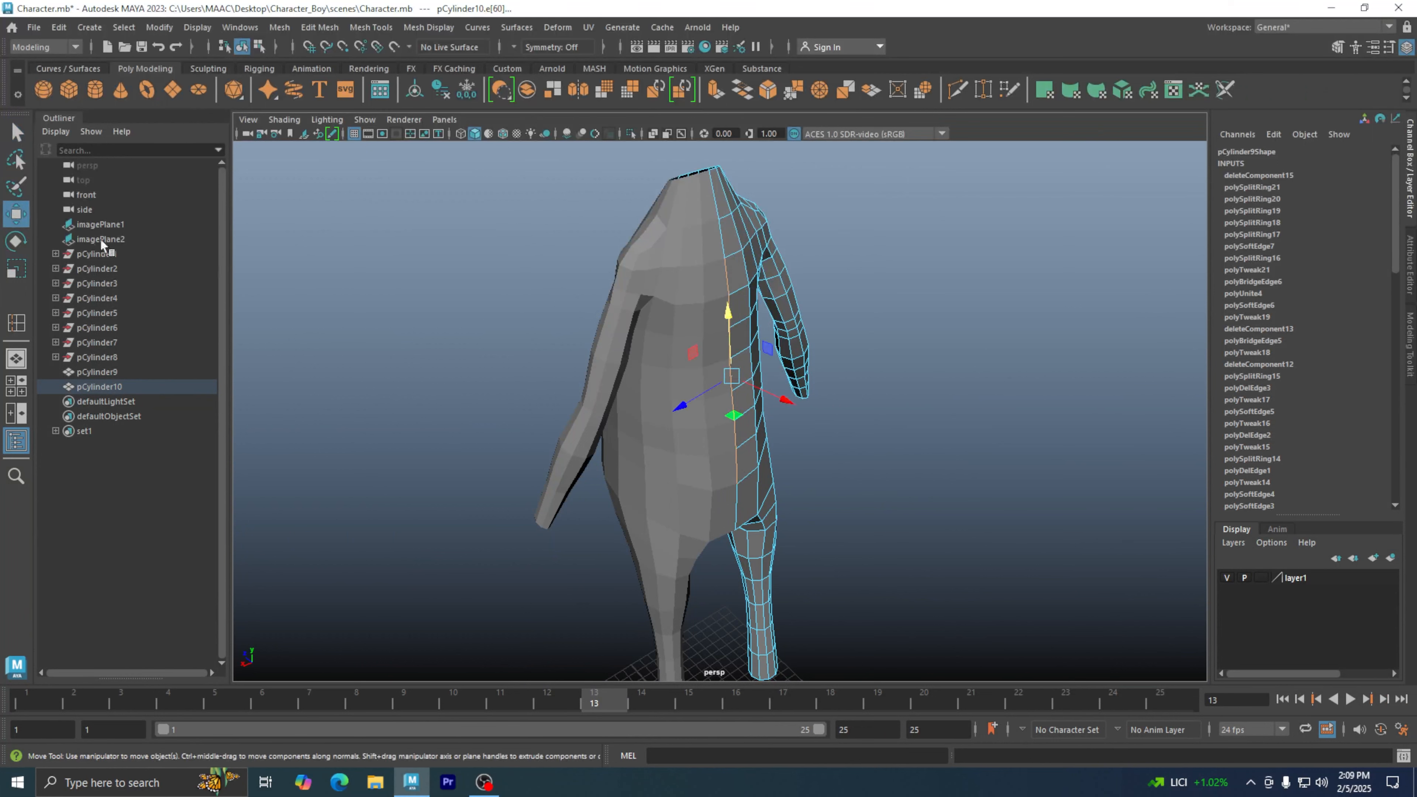
{"action": "right_click_drag", "start_coordinate": [762, 386], "coordinate": [957, 395], "text": "alt"}
{"action": "middle_click_drag", "start_coordinate": [910, 394], "coordinate": [896, 487], "text": "alt"}
{"action": "left_click_drag", "start_coordinate": [788, 485], "coordinate": [819, 451]}
{"action": "left_click_drag", "start_coordinate": [794, 520], "coordinate": [795, 524]}
{"action": "scroll", "coordinate": [678, 454], "scroll_direction": "down", "scroll_amount": 3}
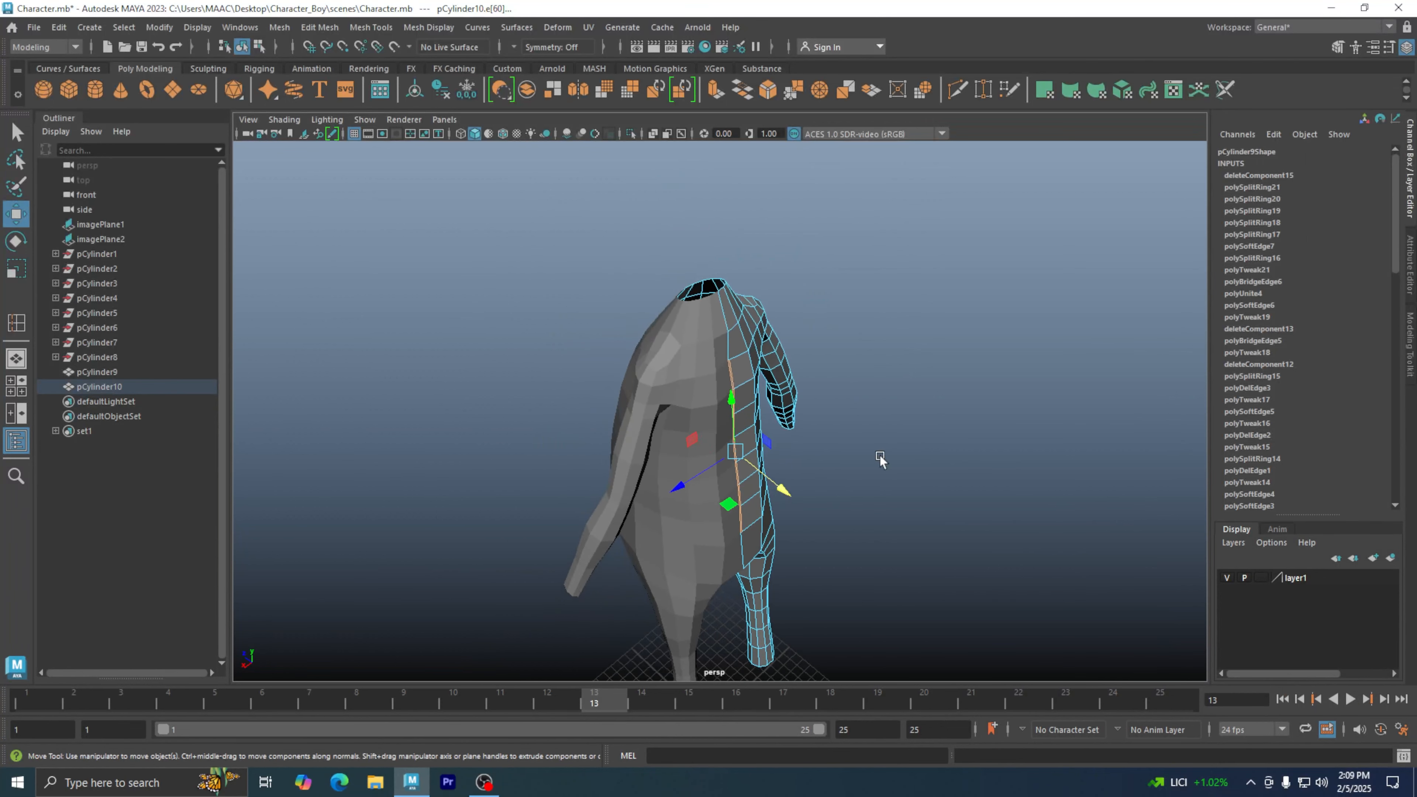
{"action": "left_click", "coordinate": [879, 455]}
{"action": "right_click_drag", "start_coordinate": [696, 345], "coordinate": [760, 329]}
{"action": "left_click", "coordinate": [843, 383]}
{"action": "left_click_drag", "start_coordinate": [843, 384], "coordinate": [753, 446], "text": "alt"}
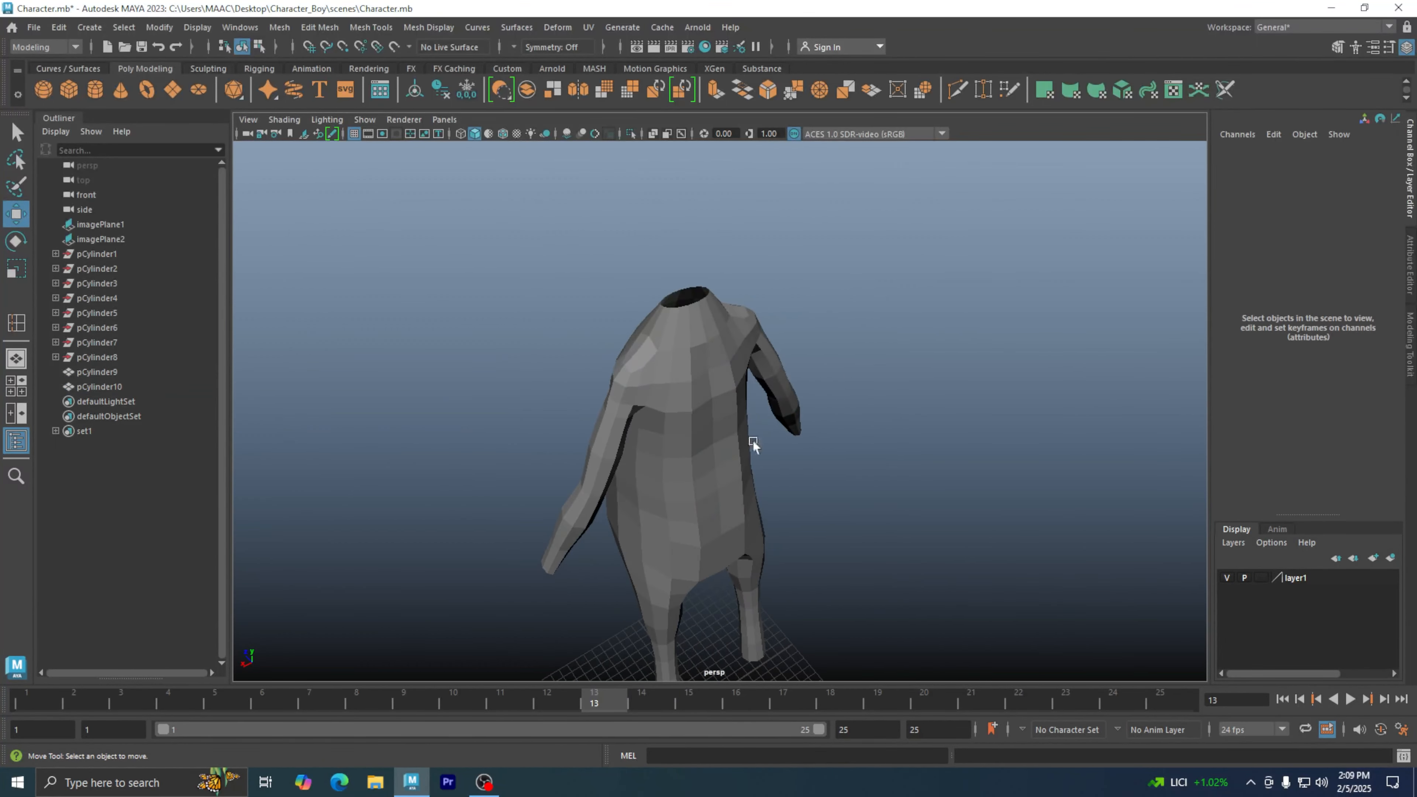
Step: Preview both body halves smoothed and examine the torso, arms and centre seam from different sides
{"action": "right_click_drag", "start_coordinate": [577, 384], "coordinate": [794, 411], "text": "alt"}
{"action": "middle_click_drag", "start_coordinate": [792, 429], "coordinate": [832, 409], "text": "alt"}
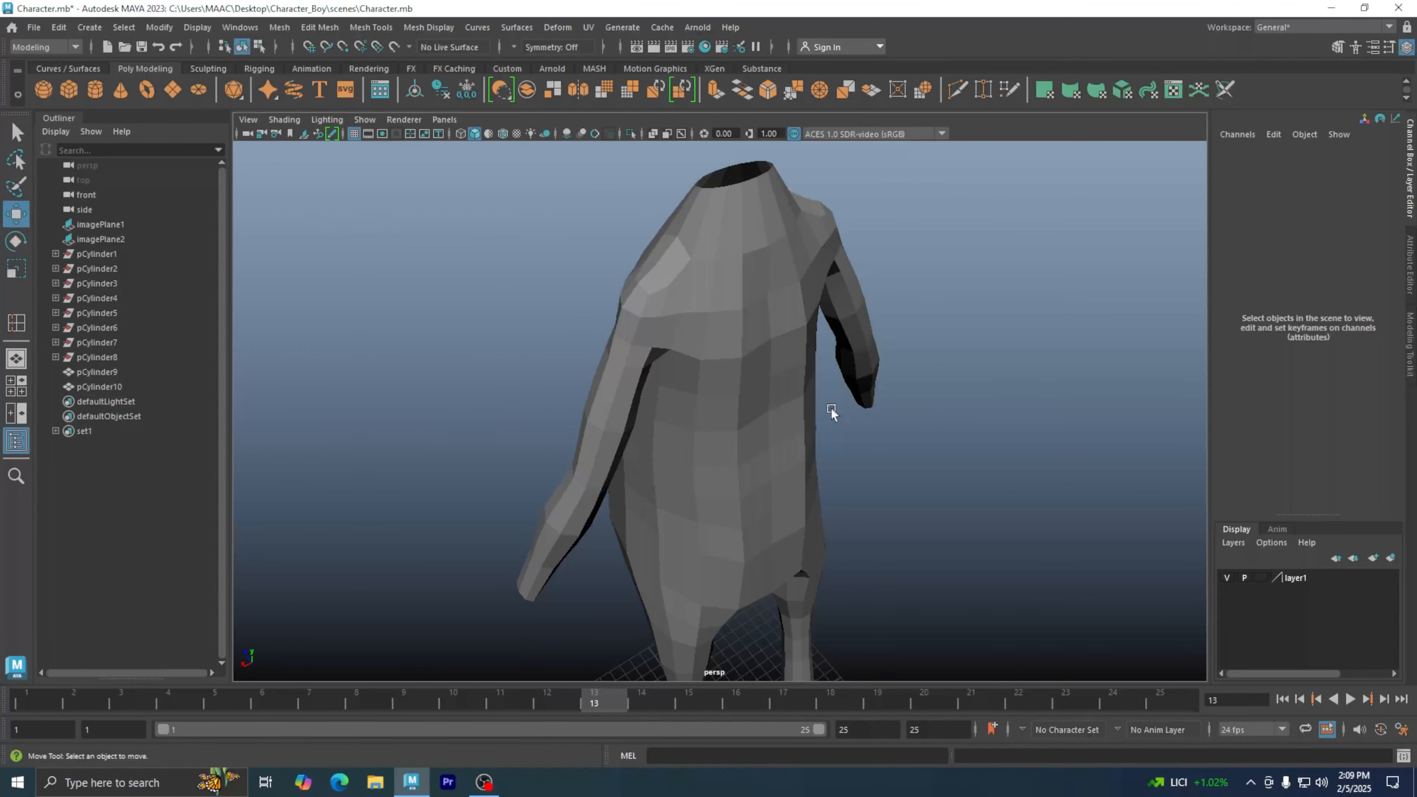
{"action": "left_click_drag", "start_coordinate": [831, 409], "coordinate": [829, 402], "text": "alt"}
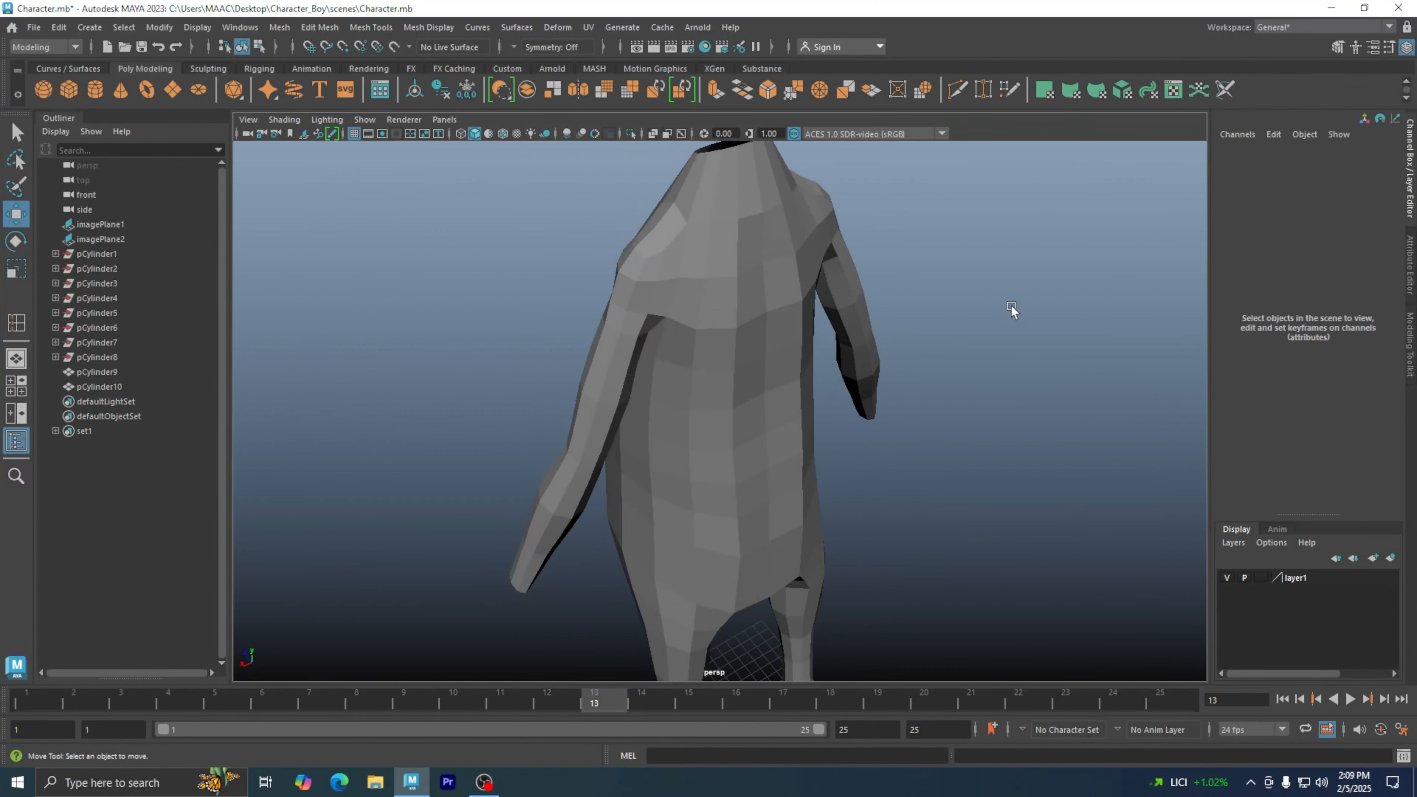
{"action": "left_click_drag", "start_coordinate": [1012, 308], "coordinate": [491, 493]}
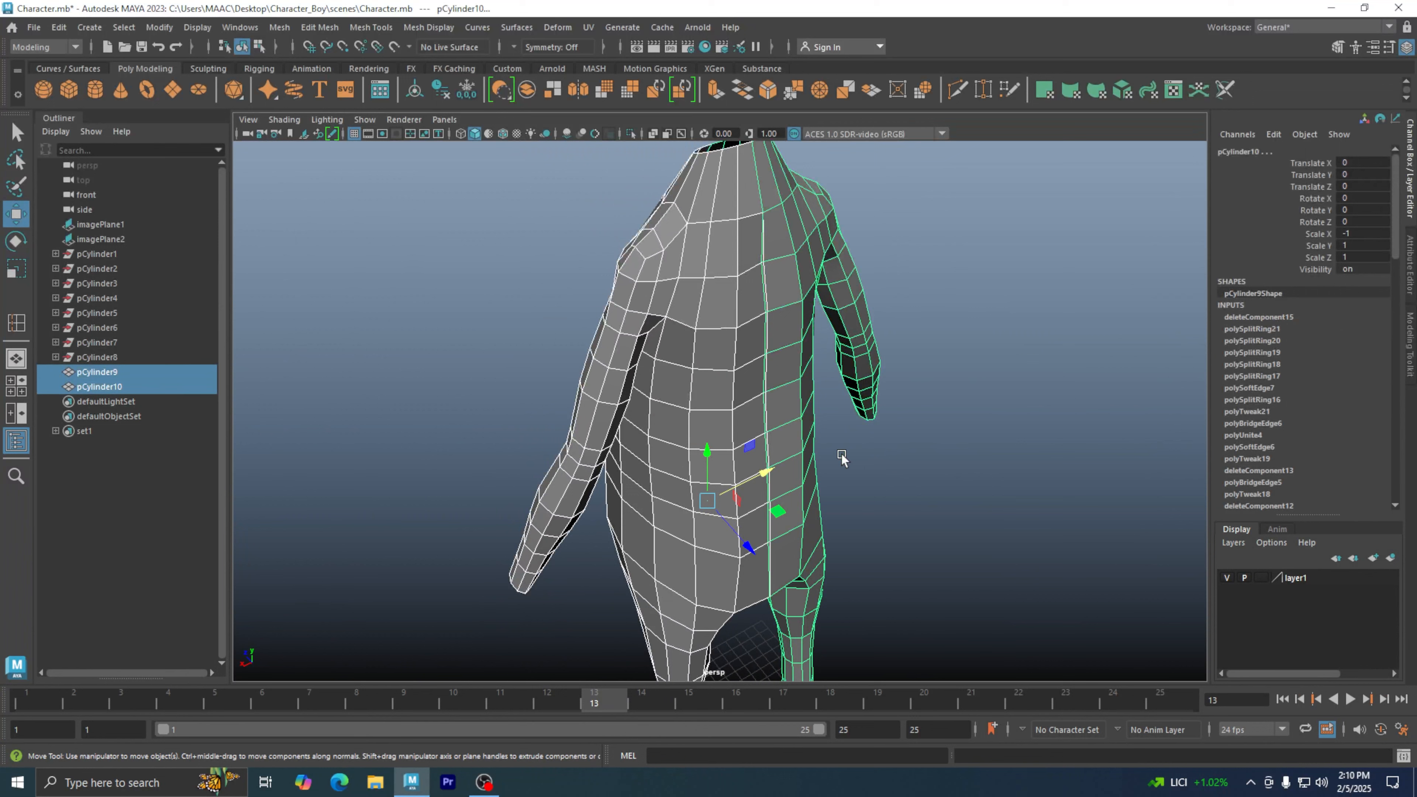
{"action": "key", "text": "3"}
{"action": "left_click", "coordinate": [875, 457]}
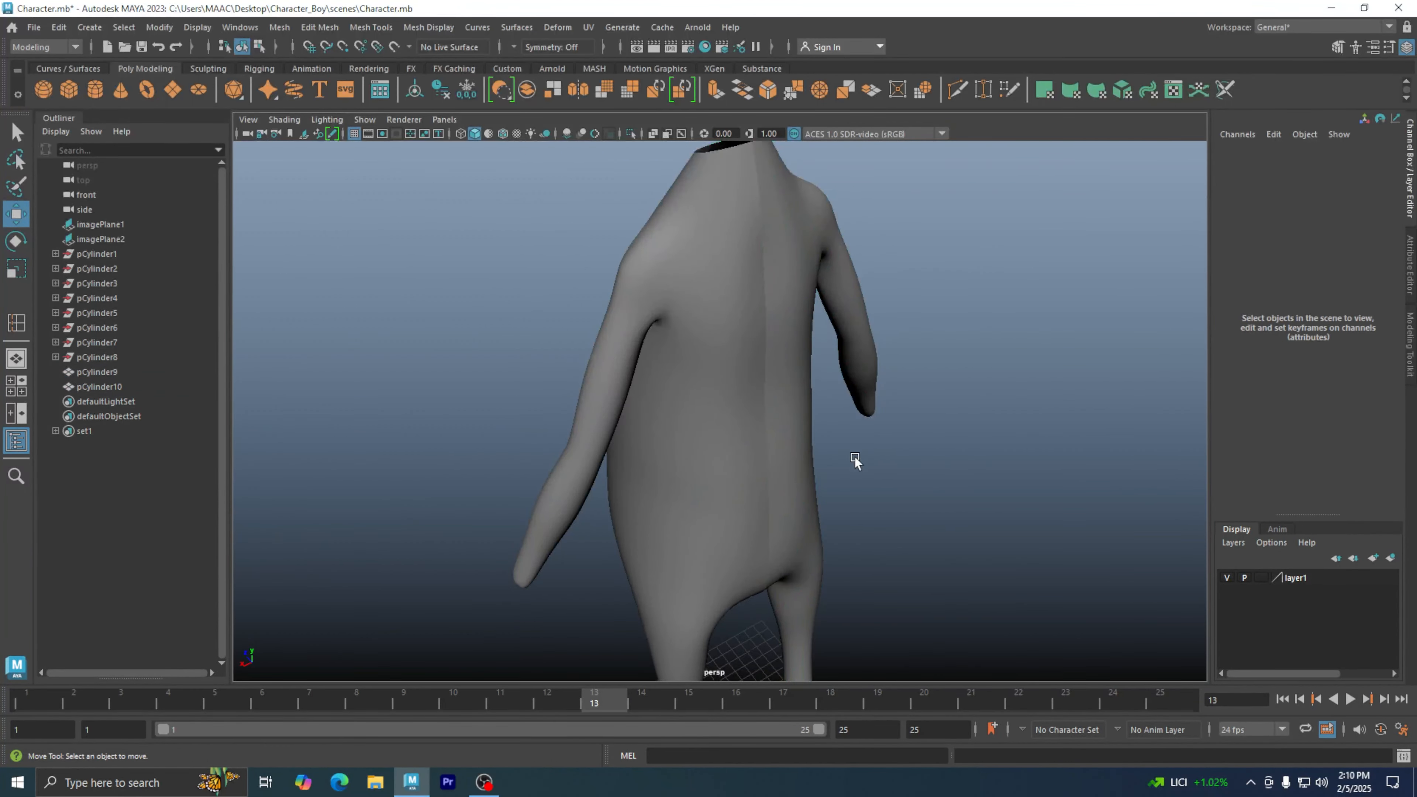
{"action": "left_click_drag", "start_coordinate": [855, 456], "coordinate": [474, 529], "text": "alt"}
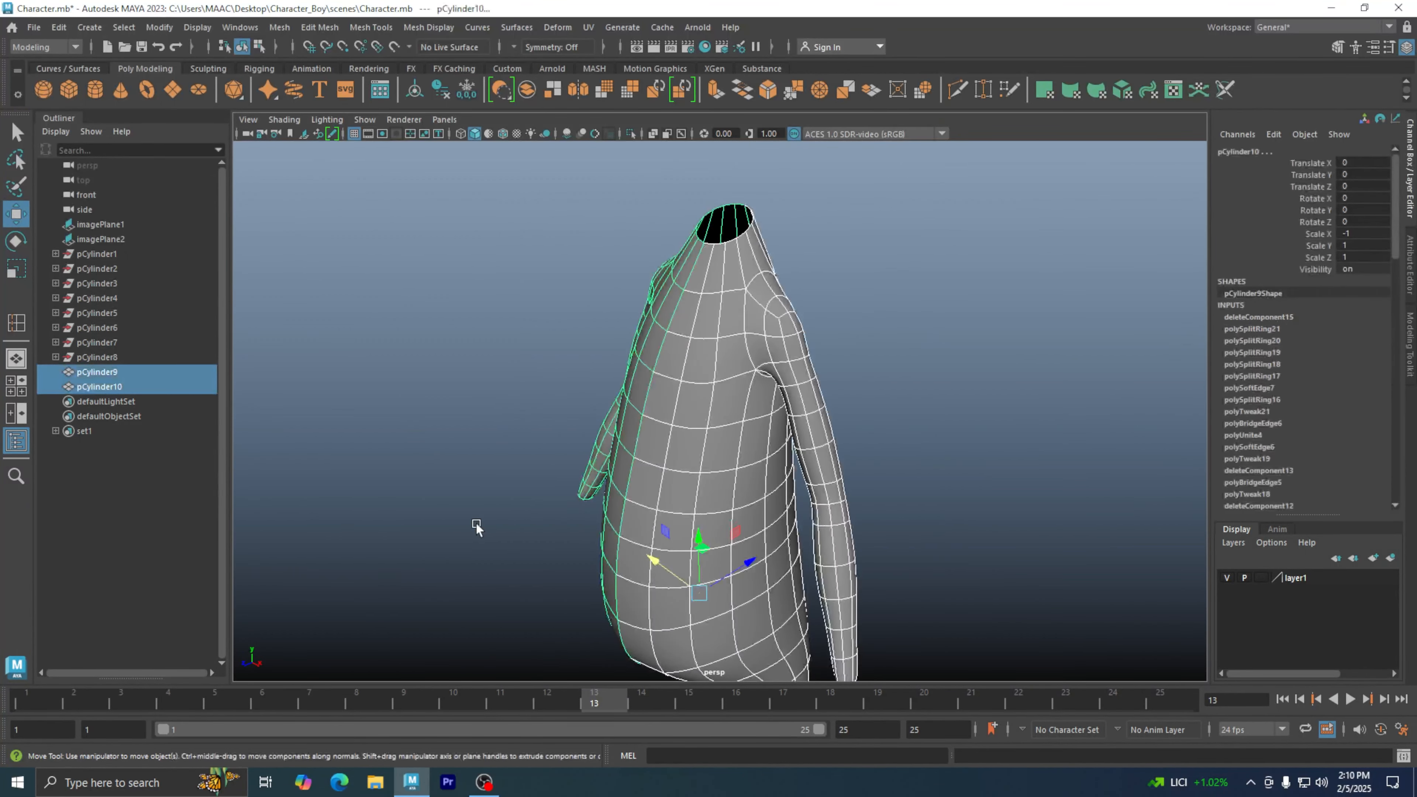
Step: Turn off the smooth preview on both body halves and examine the low-poly shape of the body and legs
{"action": "key", "text": "1"}
{"action": "left_click", "coordinate": [939, 434]}
{"action": "left_click_drag", "start_coordinate": [939, 434], "coordinate": [1007, 516], "text": "alt"}
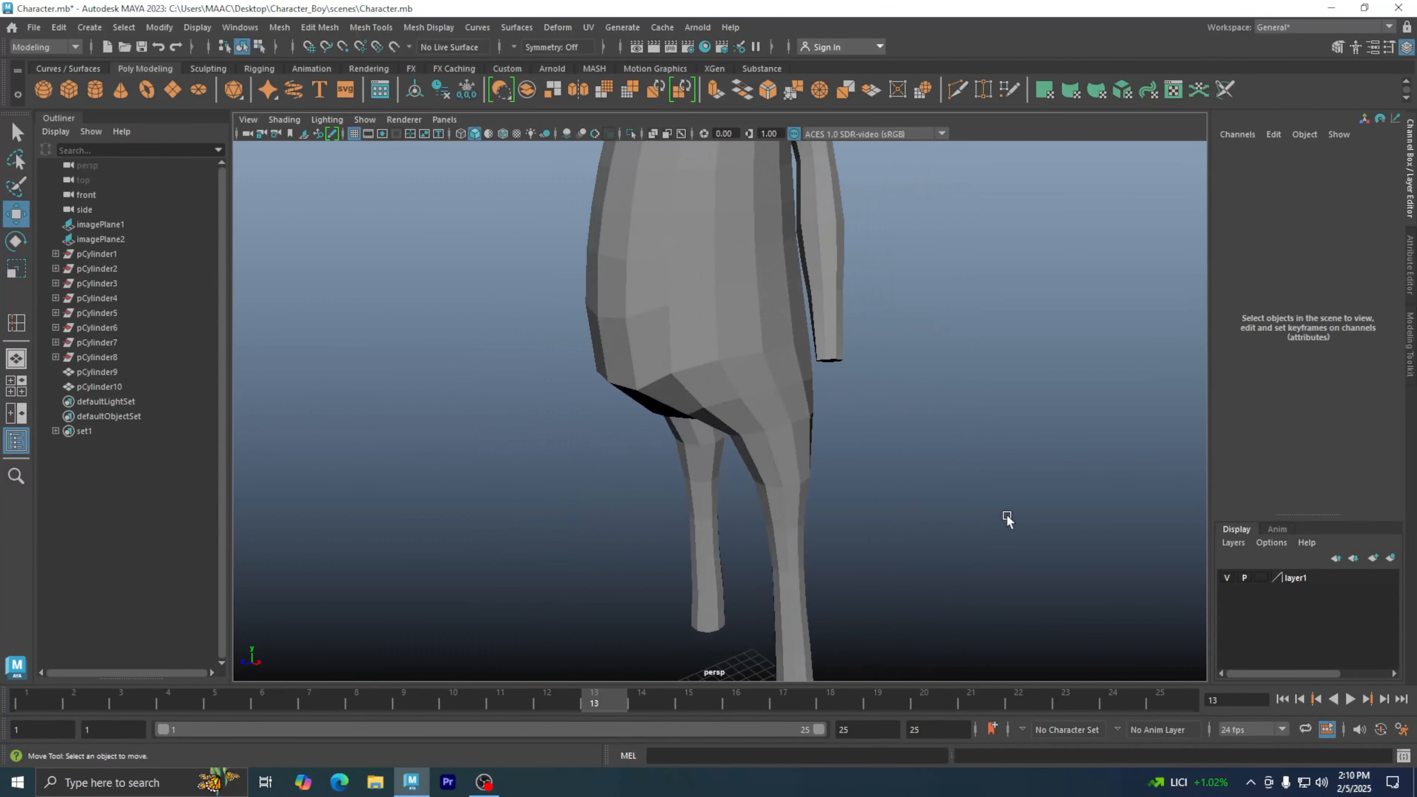
{"action": "left_click_drag", "start_coordinate": [979, 470], "coordinate": [960, 562], "text": "alt"}
{"action": "right_click_drag", "start_coordinate": [960, 562], "coordinate": [654, 480], "text": "alt"}
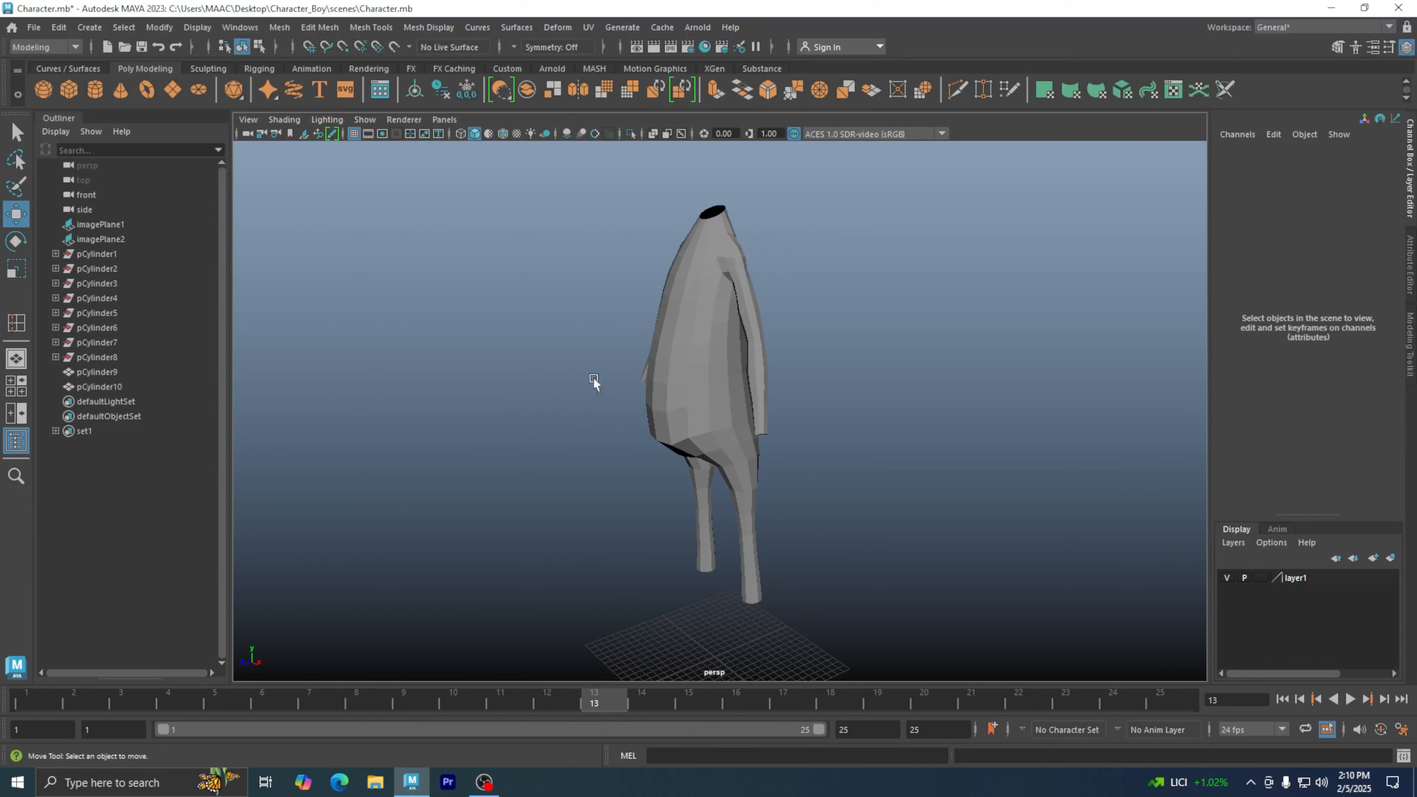
{"action": "left_click_drag", "start_coordinate": [664, 402], "coordinate": [651, 420], "text": "alt"}
{"action": "right_click_drag", "start_coordinate": [651, 420], "coordinate": [887, 420], "text": "alt"}
{"action": "left_click_drag", "start_coordinate": [867, 425], "coordinate": [851, 450], "text": "alt"}
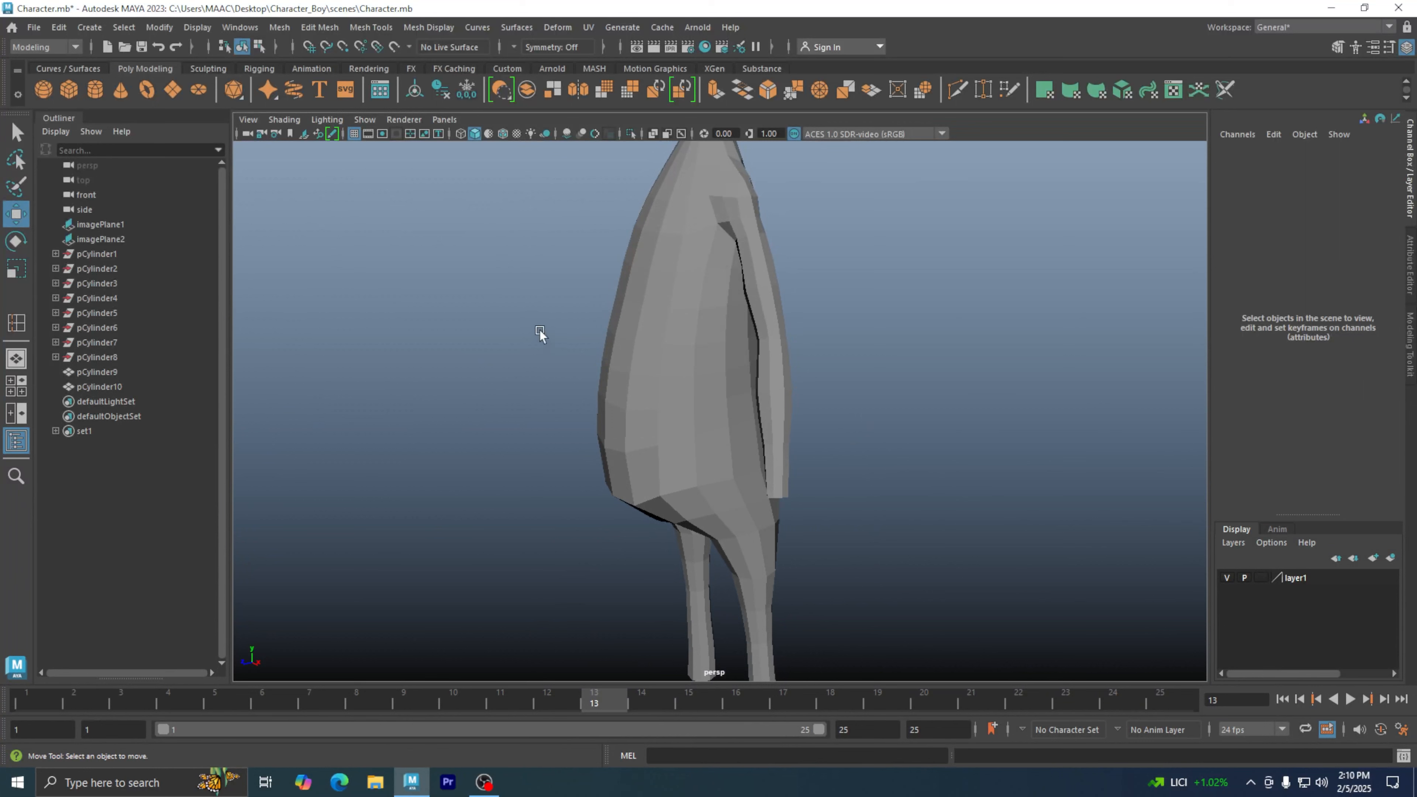
{"action": "left_click_drag", "start_coordinate": [542, 336], "coordinate": [536, 373], "text": "alt"}
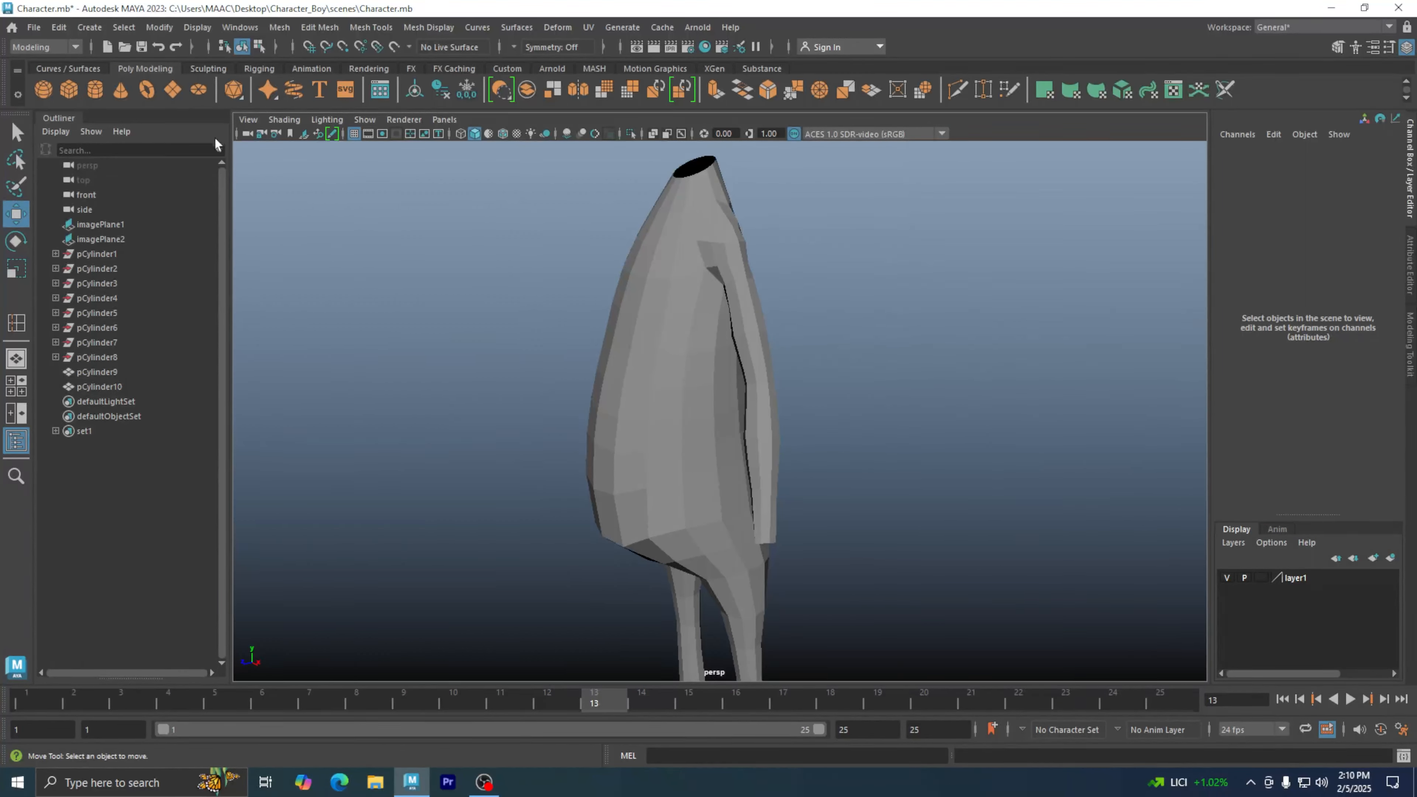
Step: Open the Undo settings in the Preferences
{"action": "left_click", "coordinate": [251, 29]}
{"action": "mouse_move", "coordinate": [284, 188]}
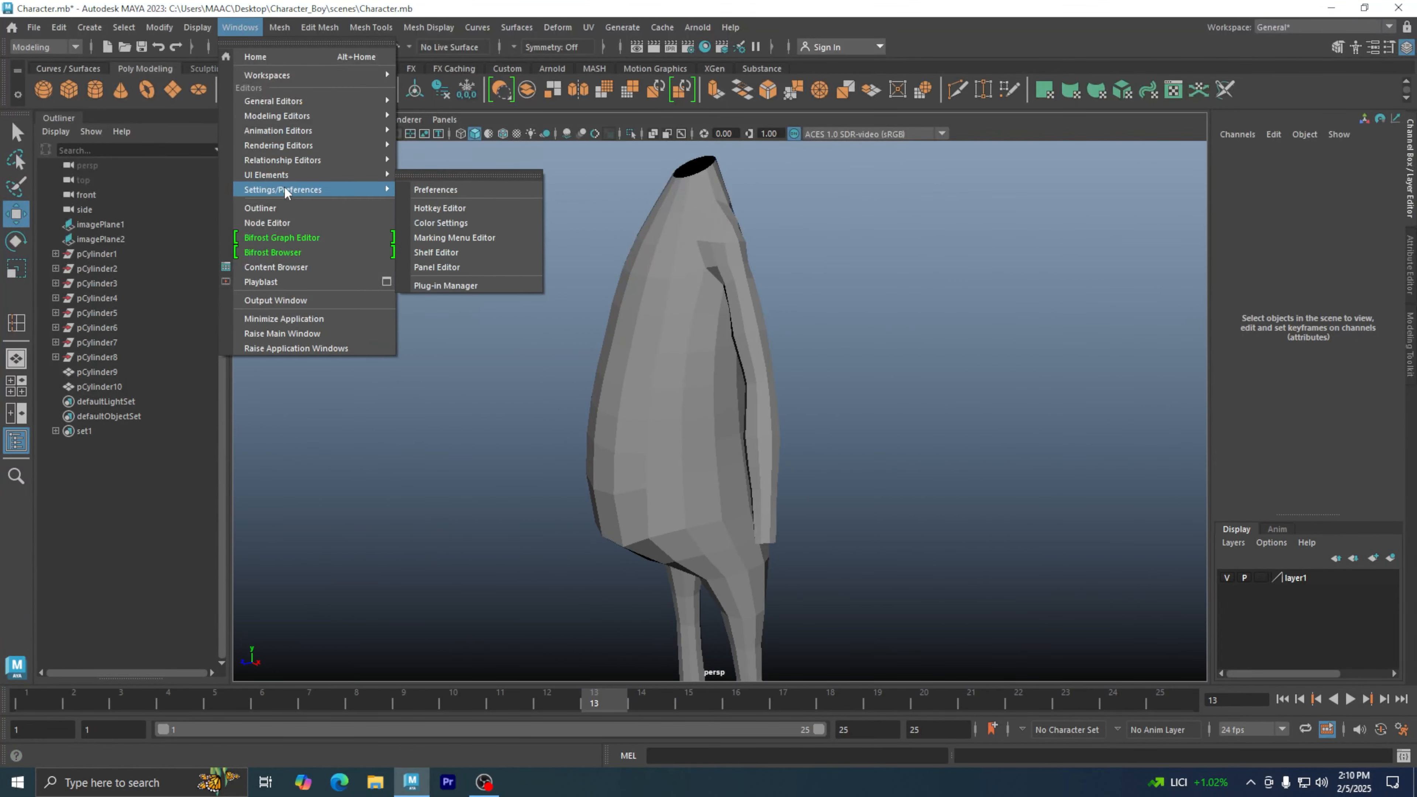
{"action": "left_click", "coordinate": [442, 192]}
{"action": "left_click_drag", "start_coordinate": [475, 152], "coordinate": [531, 157]}
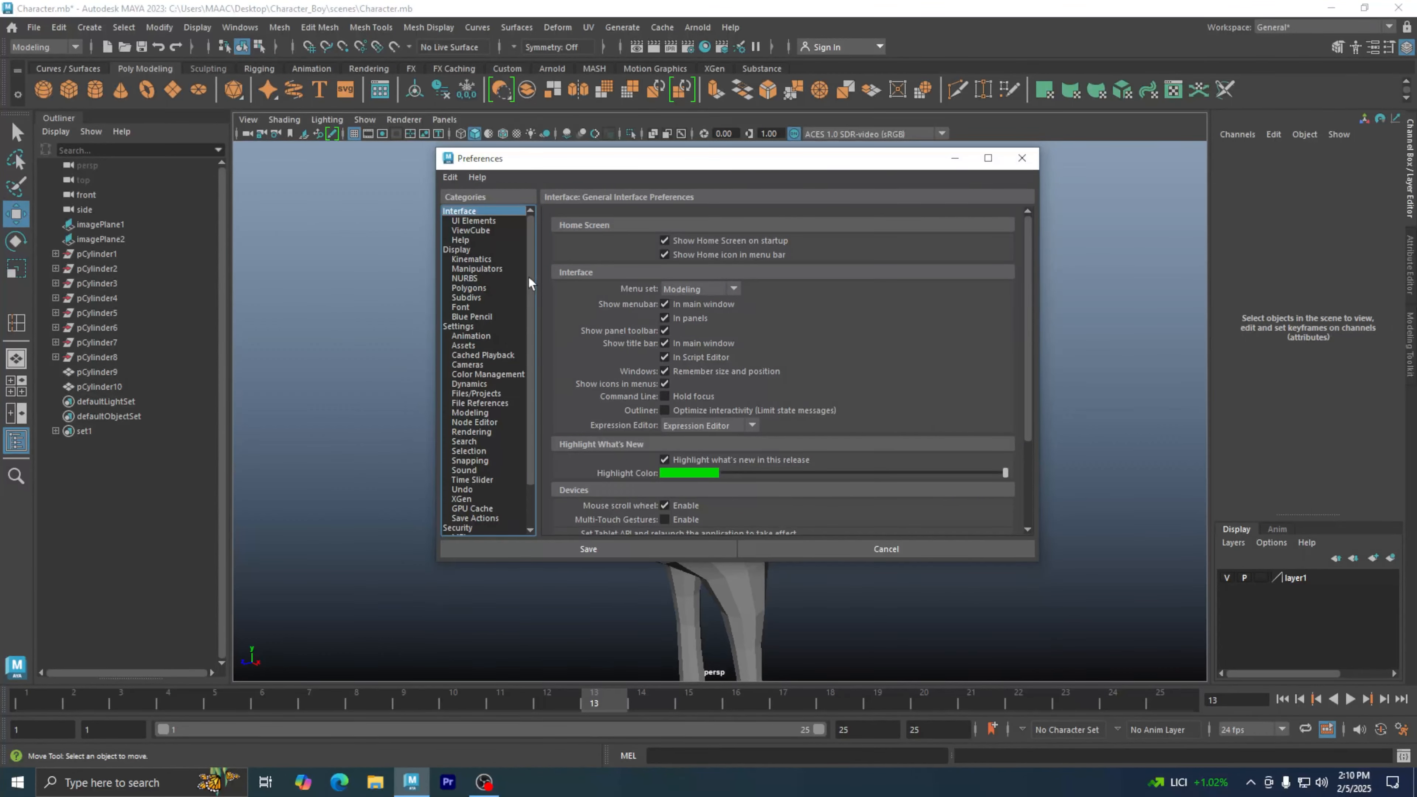
{"action": "left_click_drag", "start_coordinate": [529, 276], "coordinate": [531, 332]}
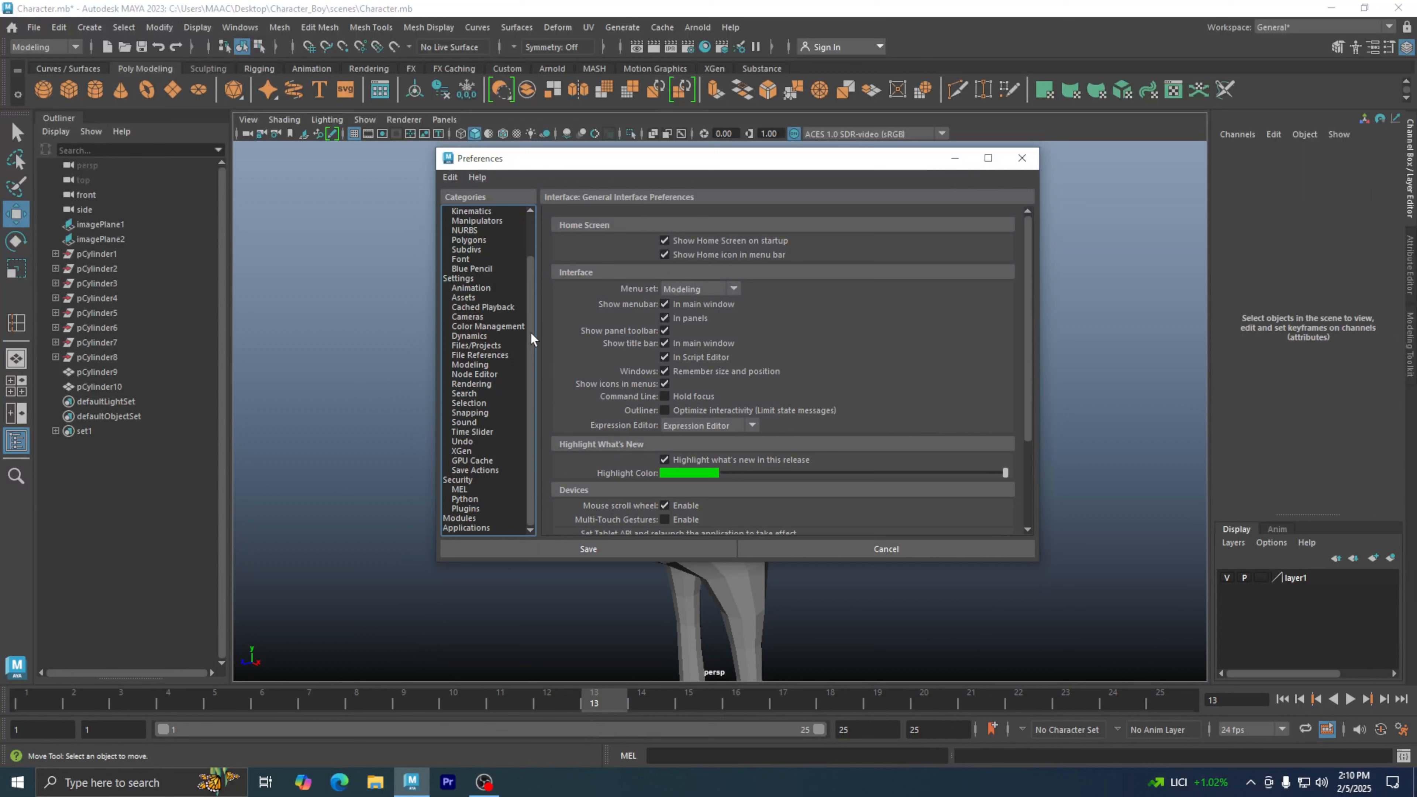
{"action": "left_click", "coordinate": [463, 442]}
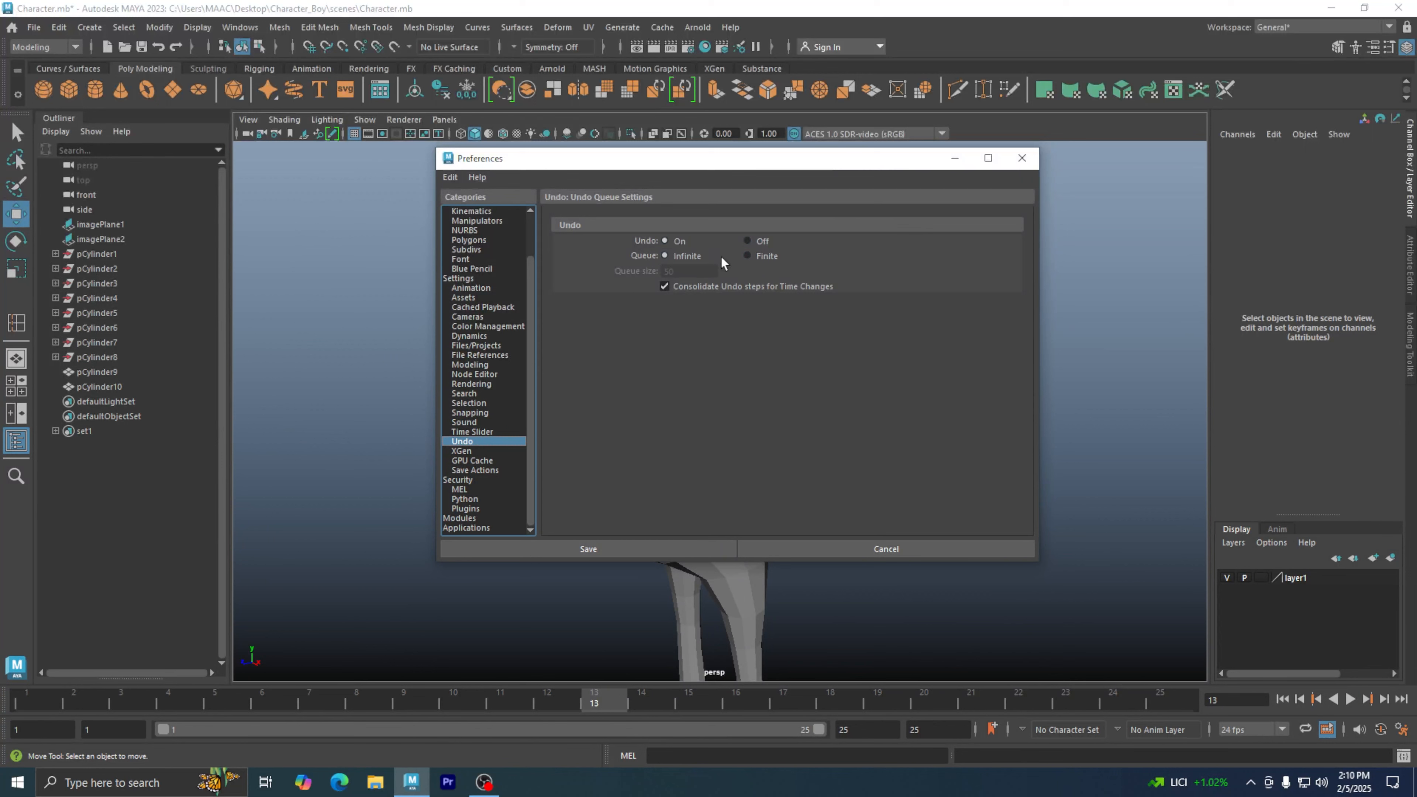
Step: Try the Finite undo queue option, set the queue back to Infinite and save the preferences
{"action": "left_click", "coordinate": [746, 256]}
{"action": "left_click", "coordinate": [664, 256]}
{"action": "left_click", "coordinate": [748, 256]}
{"action": "double_click", "coordinate": [689, 271]}
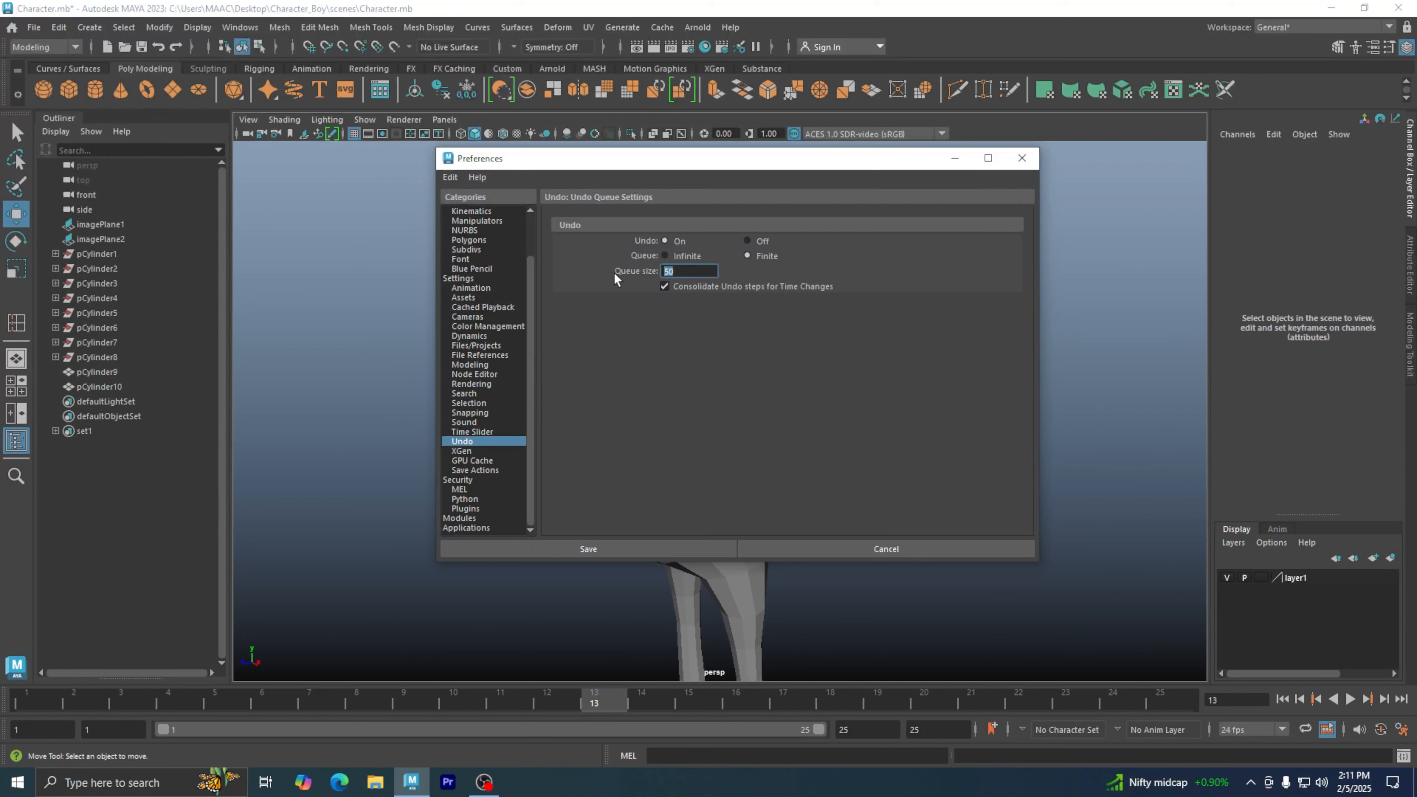
{"action": "left_click", "coordinate": [666, 256]}
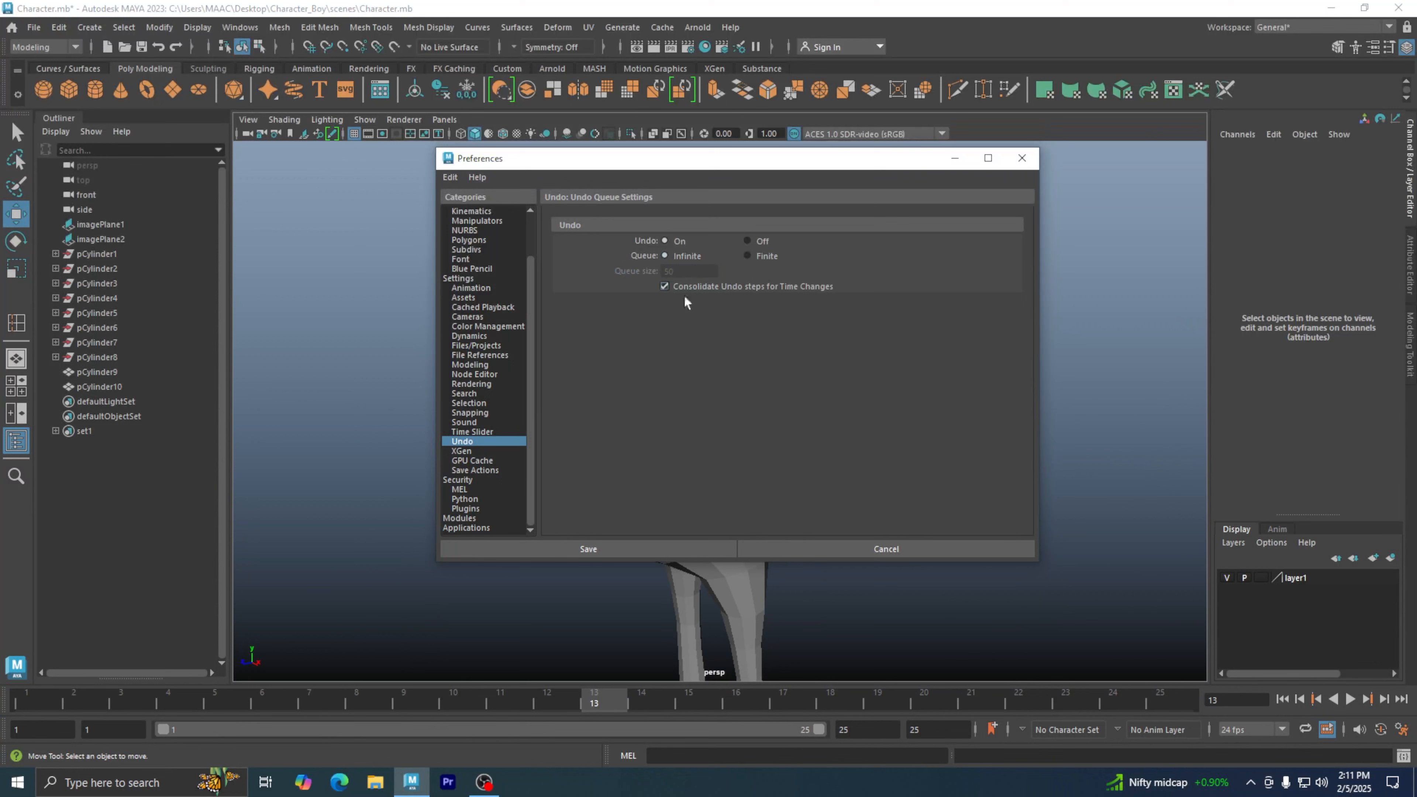
{"action": "left_click", "coordinate": [646, 550]}
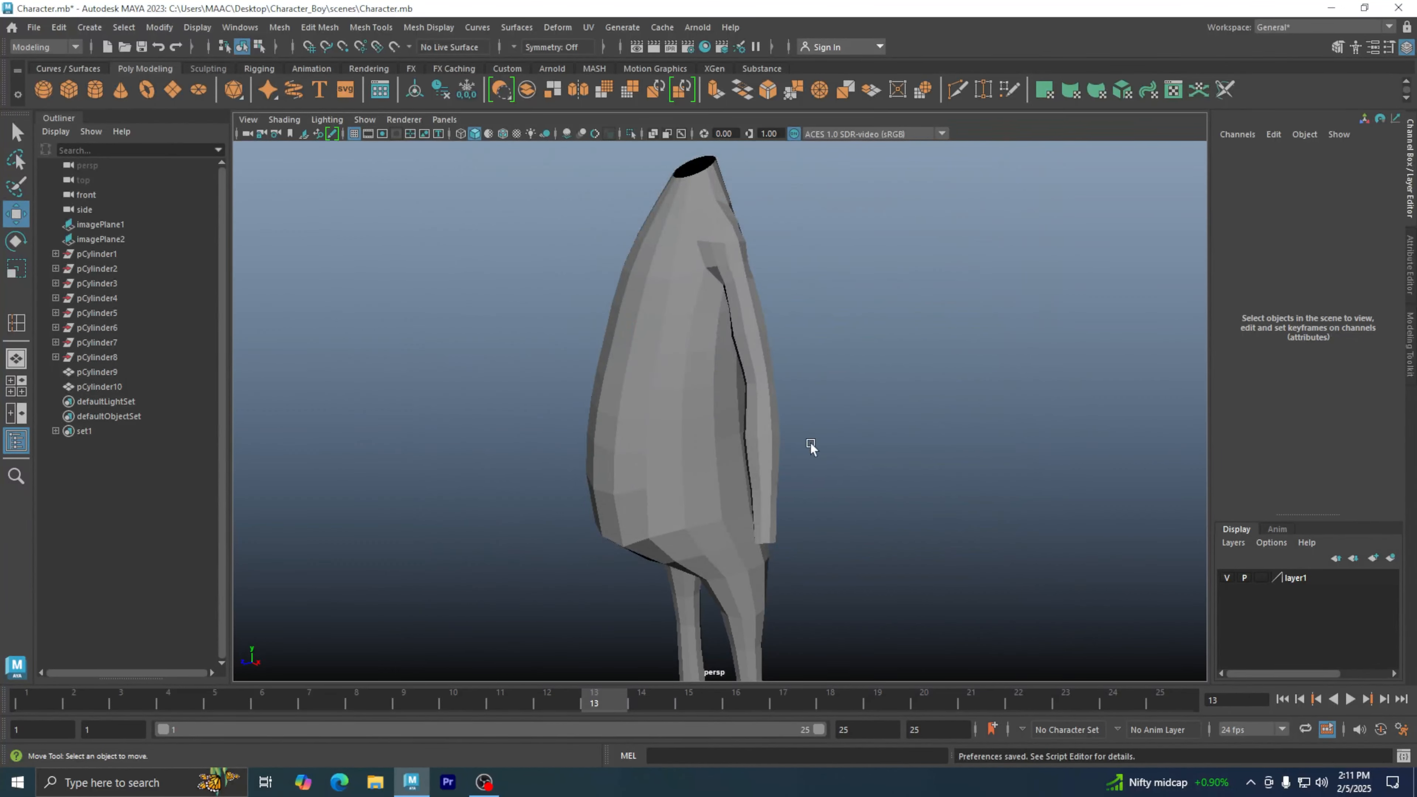
Step: Create a polygon cube and move it to the end of the +X arm, at about X 10.434 and Y 33.839
{"action": "mouse_move", "coordinate": [810, 444]}
{"action": "left_mouse_down", "text": "alt"}
{"action": "mouse_move", "coordinate": [861, 444]}
{"action": "mouse_move", "coordinate": [762, 445]}
{"action": "mouse_move", "coordinate": [811, 448]}
{"action": "left_mouse_up", "text": "alt"}
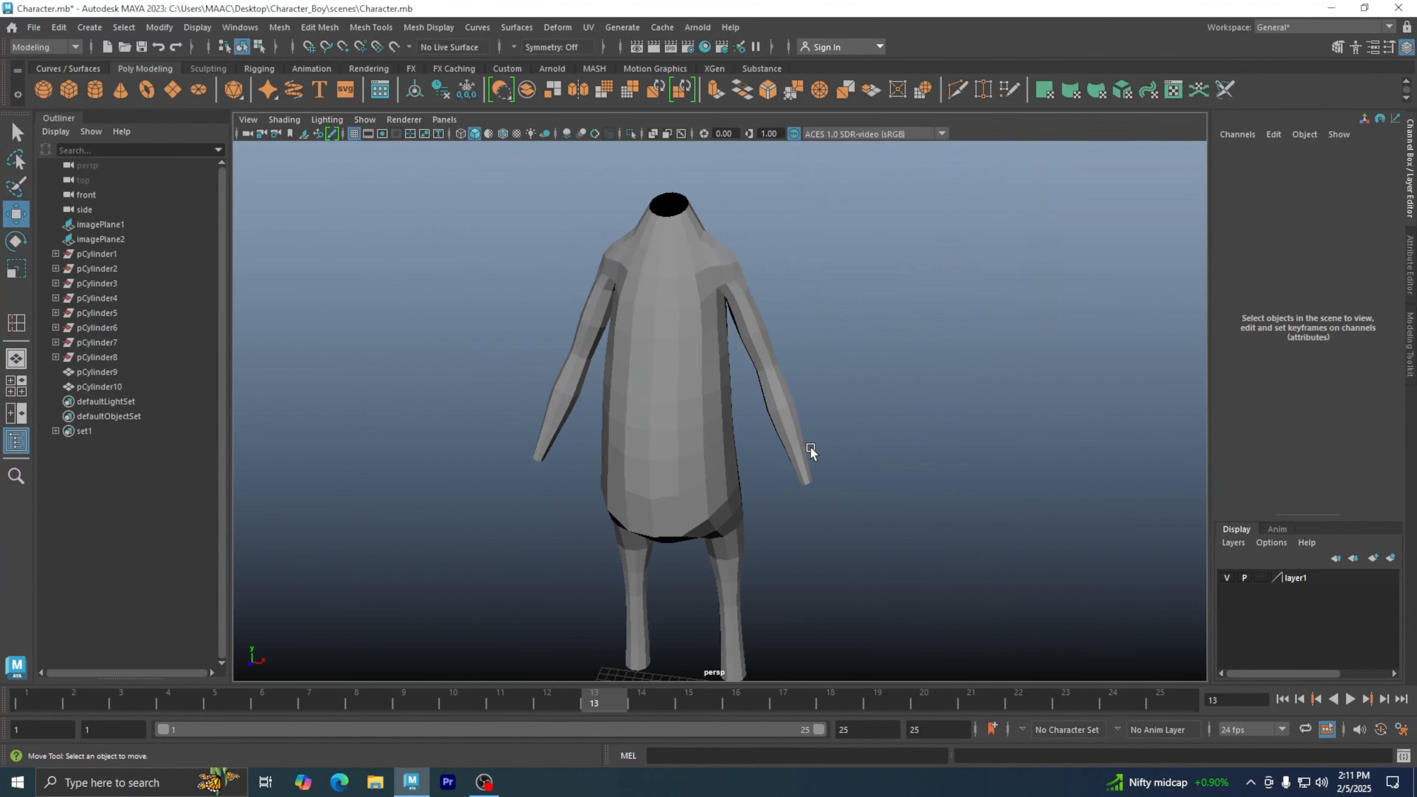
{"action": "middle_click_drag", "start_coordinate": [811, 448], "coordinate": [712, 377], "text": "alt"}
{"action": "right_click_drag", "start_coordinate": [712, 377], "coordinate": [812, 400], "text": "alt"}
{"action": "middle_click_drag", "start_coordinate": [813, 400], "coordinate": [790, 468], "text": "alt"}
{"action": "left_click_drag", "start_coordinate": [790, 469], "coordinate": [785, 427], "text": "alt"}
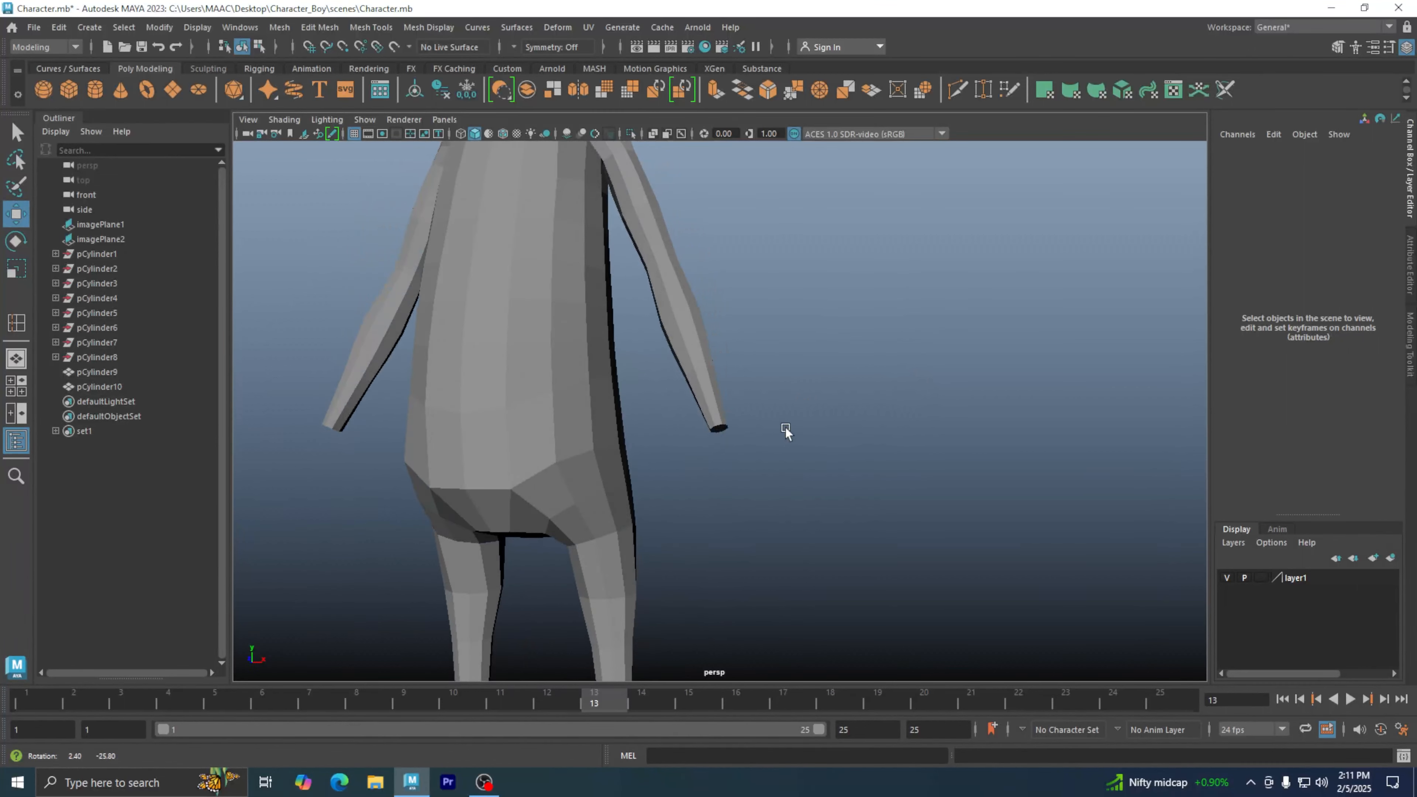
{"action": "left_click", "coordinate": [65, 87]}
{"action": "scroll", "coordinate": [676, 508], "scroll_direction": "down", "scroll_amount": 3}
{"action": "scroll", "coordinate": [773, 604], "scroll_direction": "up", "scroll_amount": 3}
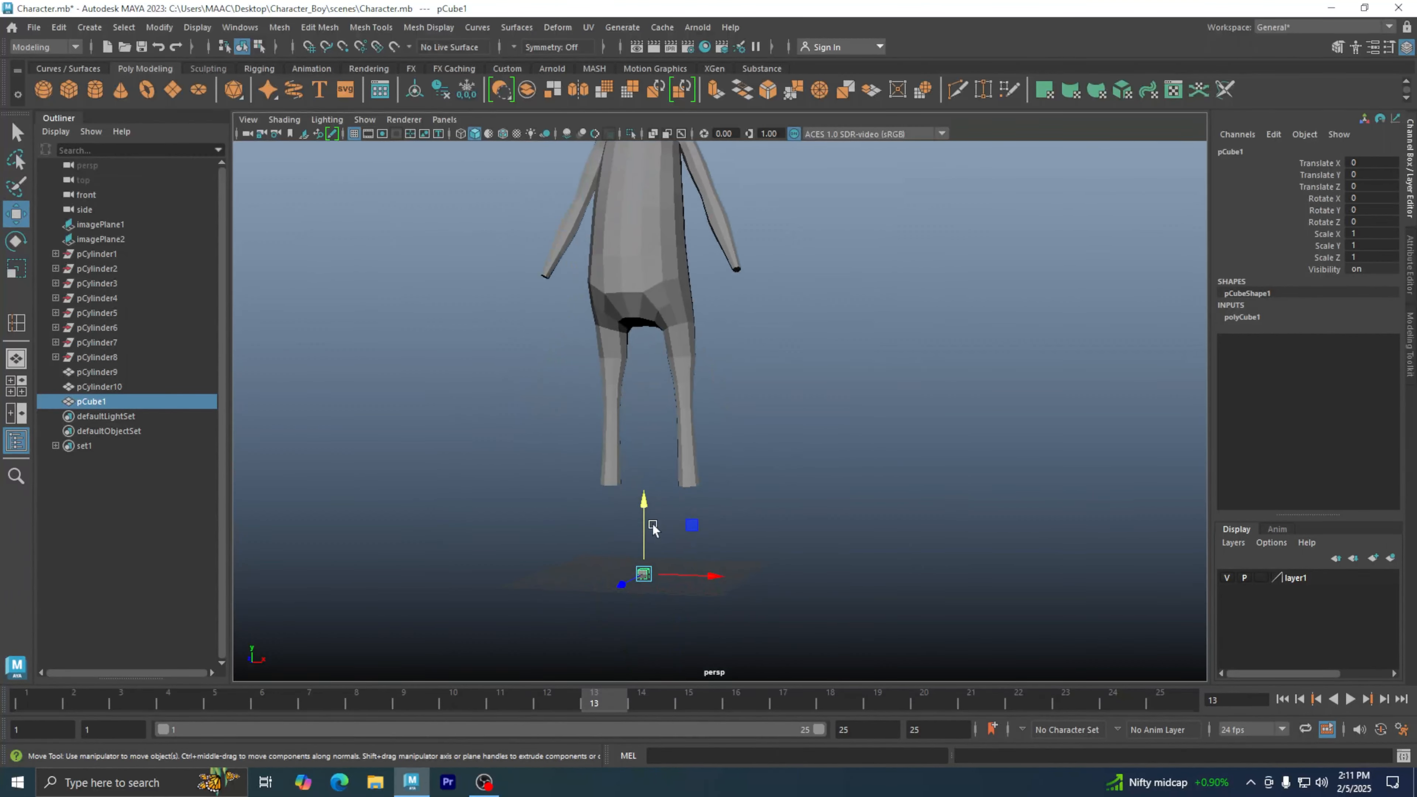
{"action": "left_click_drag", "start_coordinate": [642, 523], "coordinate": [731, 251]}
{"action": "key", "text": "space"}
{"action": "key", "text": "space"}
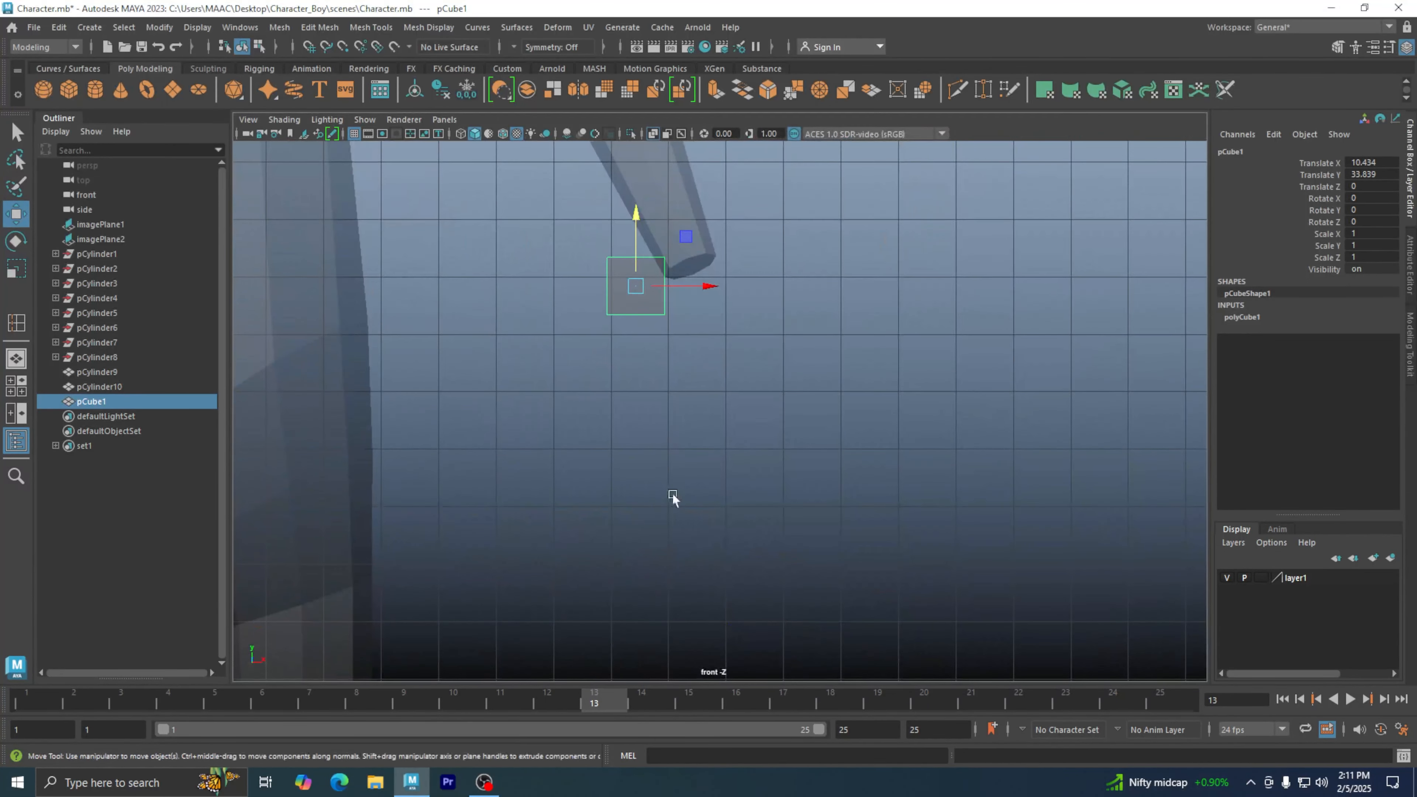
Step: Set layer1 to Reference and check for the character reference images in the front and perspective views
{"action": "scroll", "coordinate": [672, 497], "scroll_direction": "down", "scroll_amount": 10}
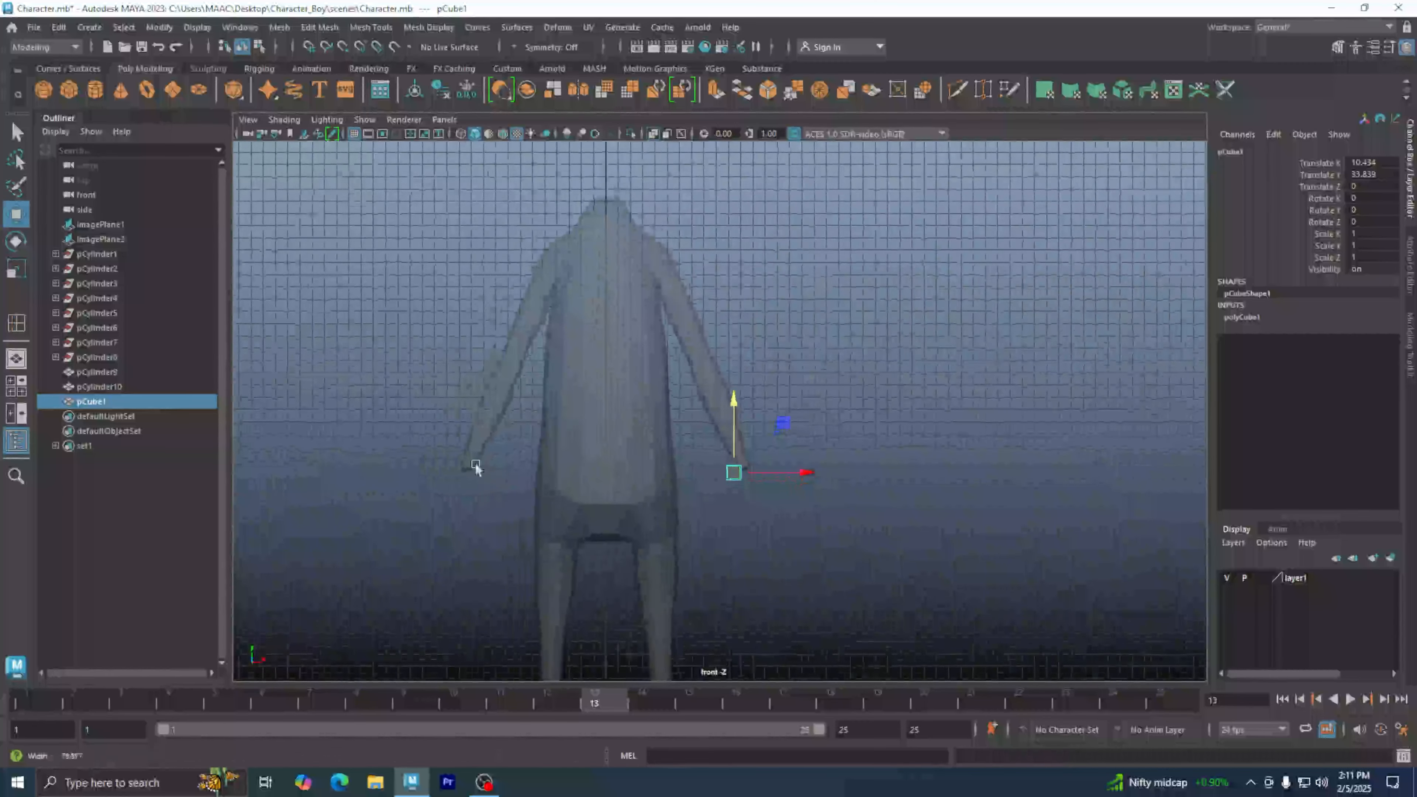
{"action": "left_click", "coordinate": [819, 570]}
{"action": "scroll", "coordinate": [754, 462], "scroll_direction": "up", "scroll_amount": 3}
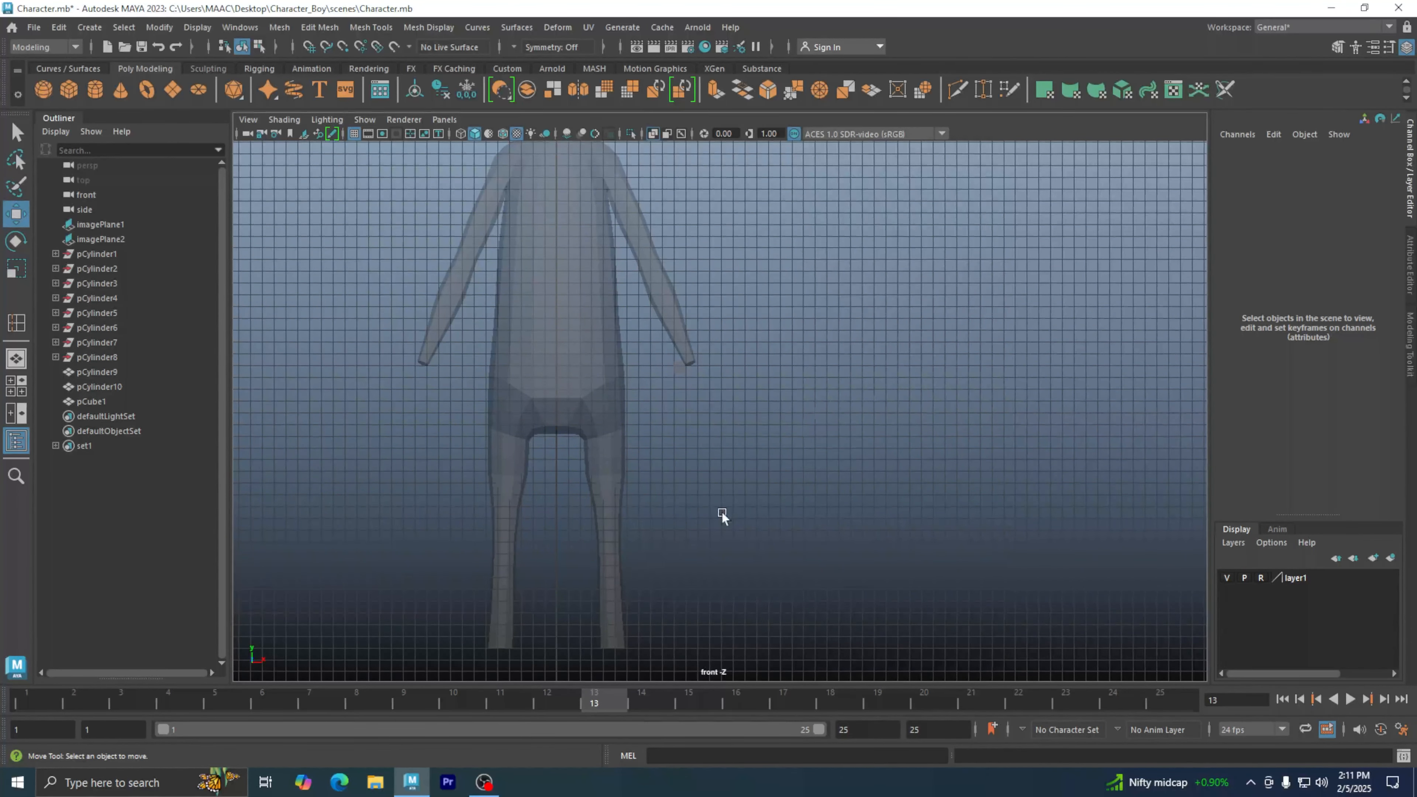
{"action": "scroll", "coordinate": [807, 450], "scroll_direction": "down", "scroll_amount": 1}
{"action": "scroll", "coordinate": [807, 449], "scroll_direction": "down", "scroll_amount": 2}
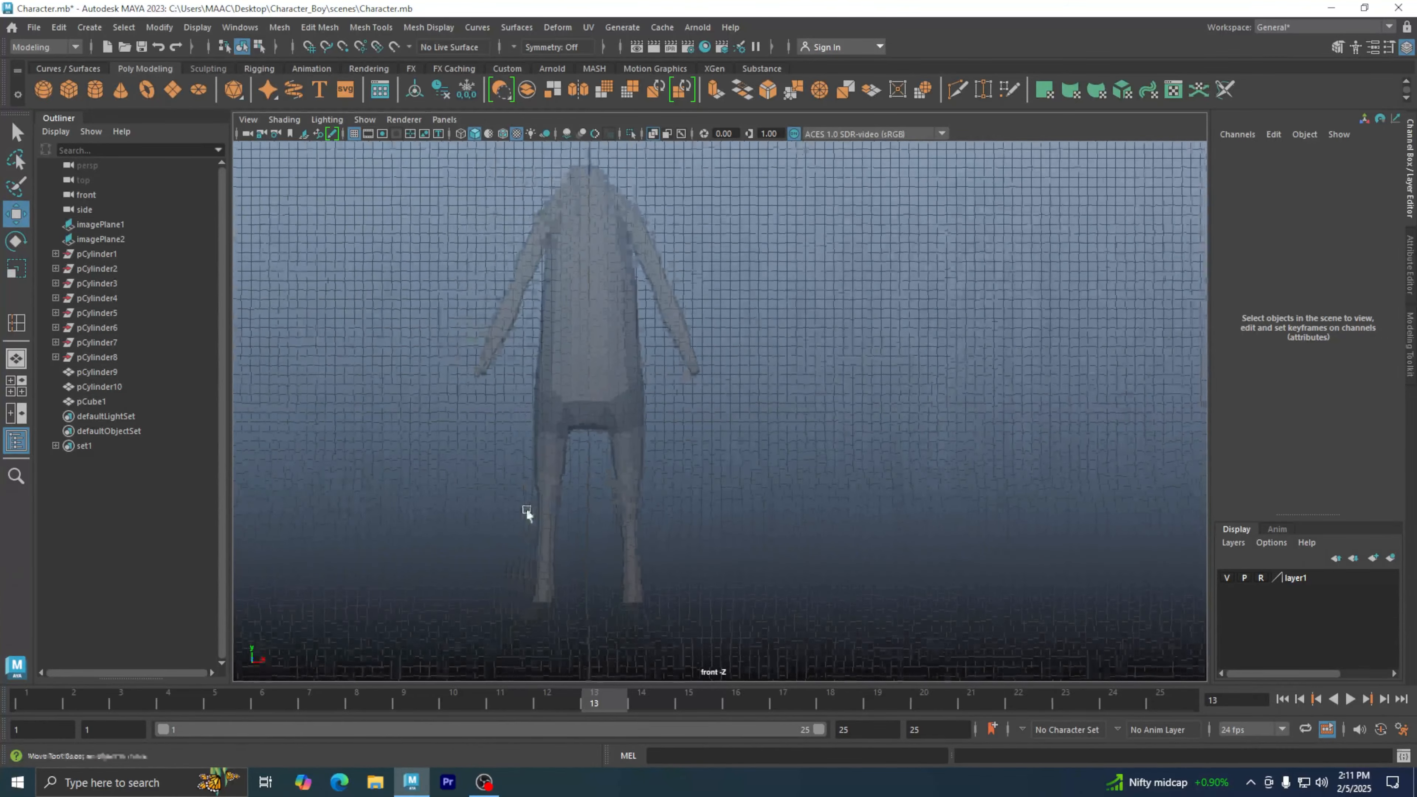
{"action": "middle_click_drag", "start_coordinate": [527, 508], "coordinate": [729, 452], "text": "alt"}
{"action": "scroll", "coordinate": [624, 466], "scroll_direction": "down", "scroll_amount": 2}
{"action": "key", "text": "space"}
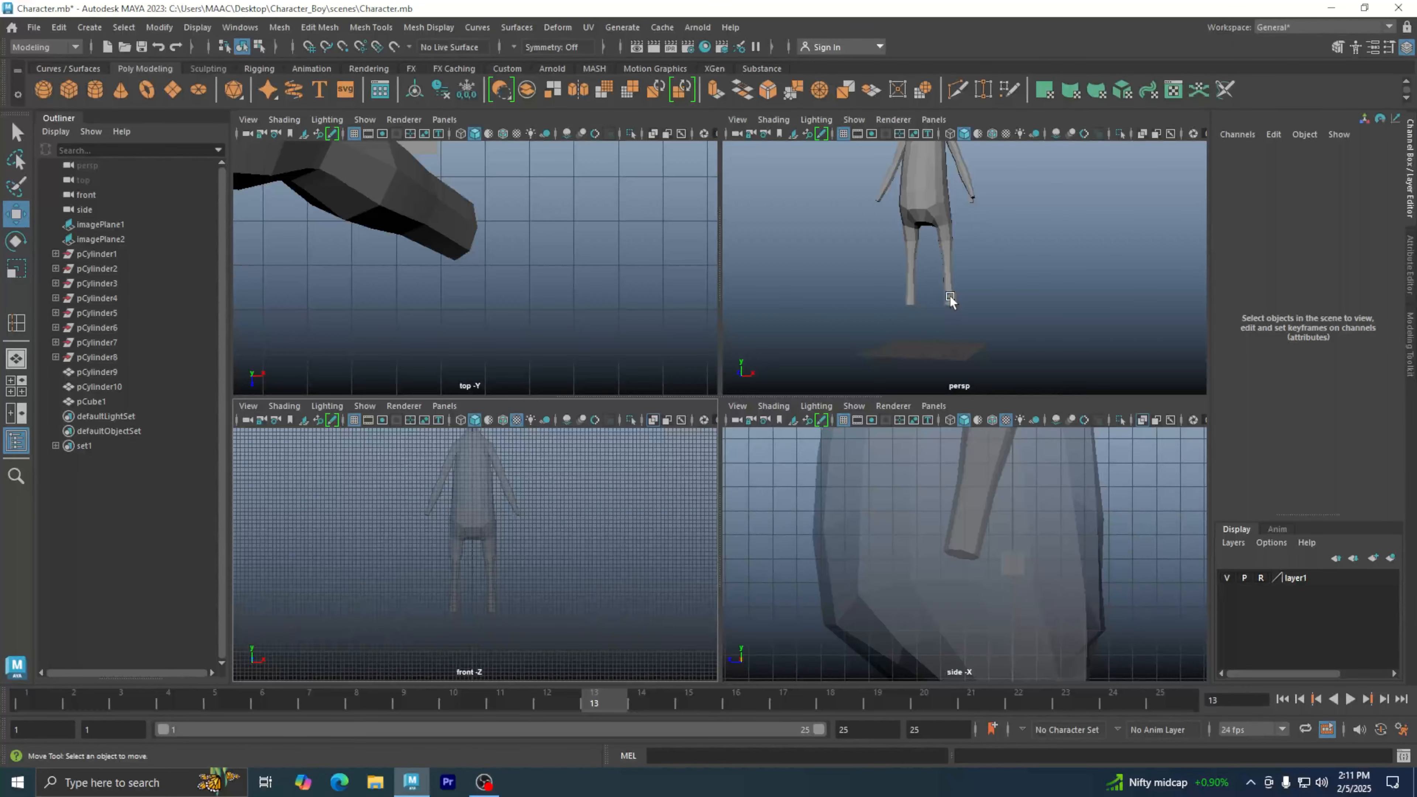
{"action": "key", "text": "space"}
{"action": "left_click_drag", "start_coordinate": [952, 319], "coordinate": [756, 455], "text": "alt"}
Step: Show the front reference image of imagePlane1 by setting its display to looking through camera front
{"action": "left_click", "coordinate": [134, 226]}
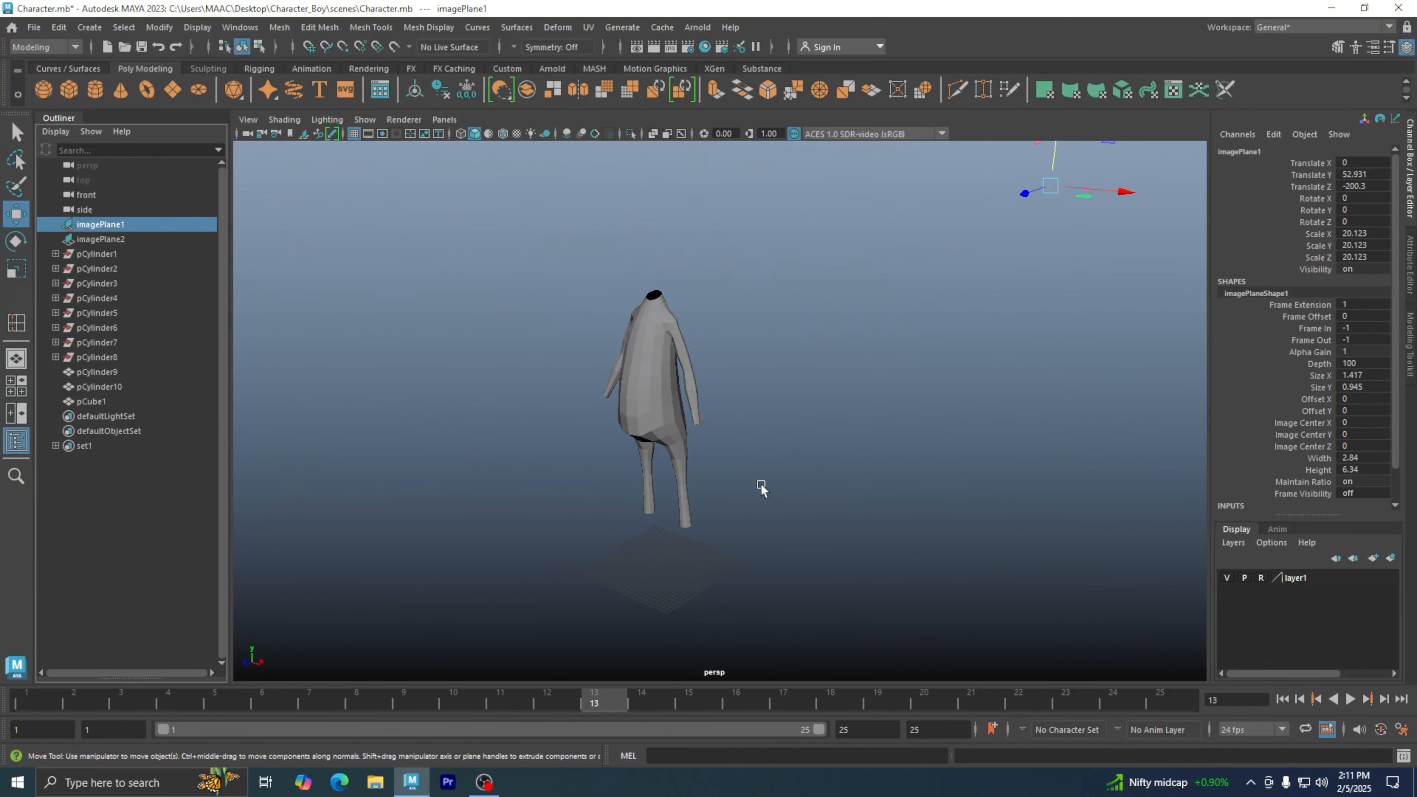
{"action": "key", "text": "space"}
{"action": "key", "text": "space"}
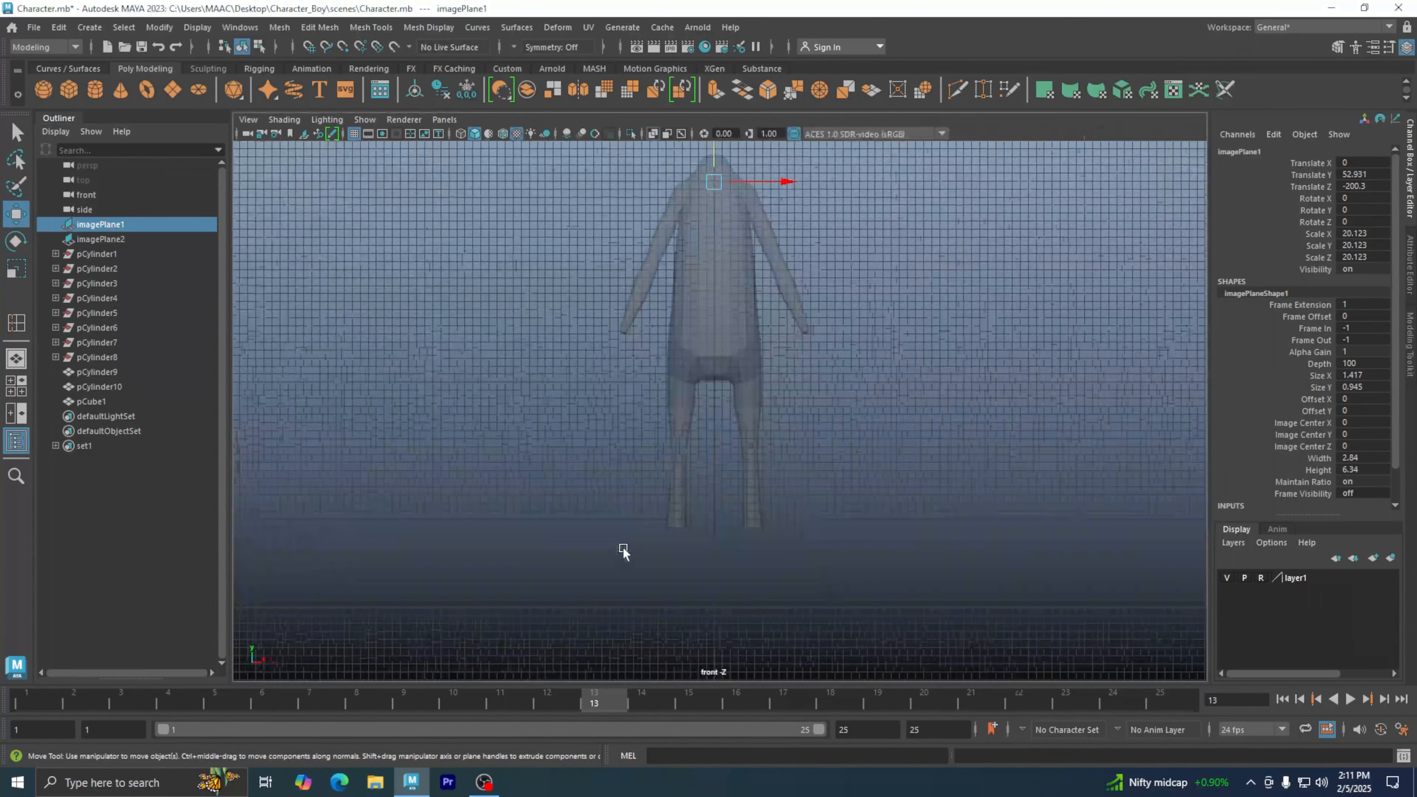
{"action": "middle_click_drag", "start_coordinate": [828, 329], "coordinate": [781, 562], "text": "alt"}
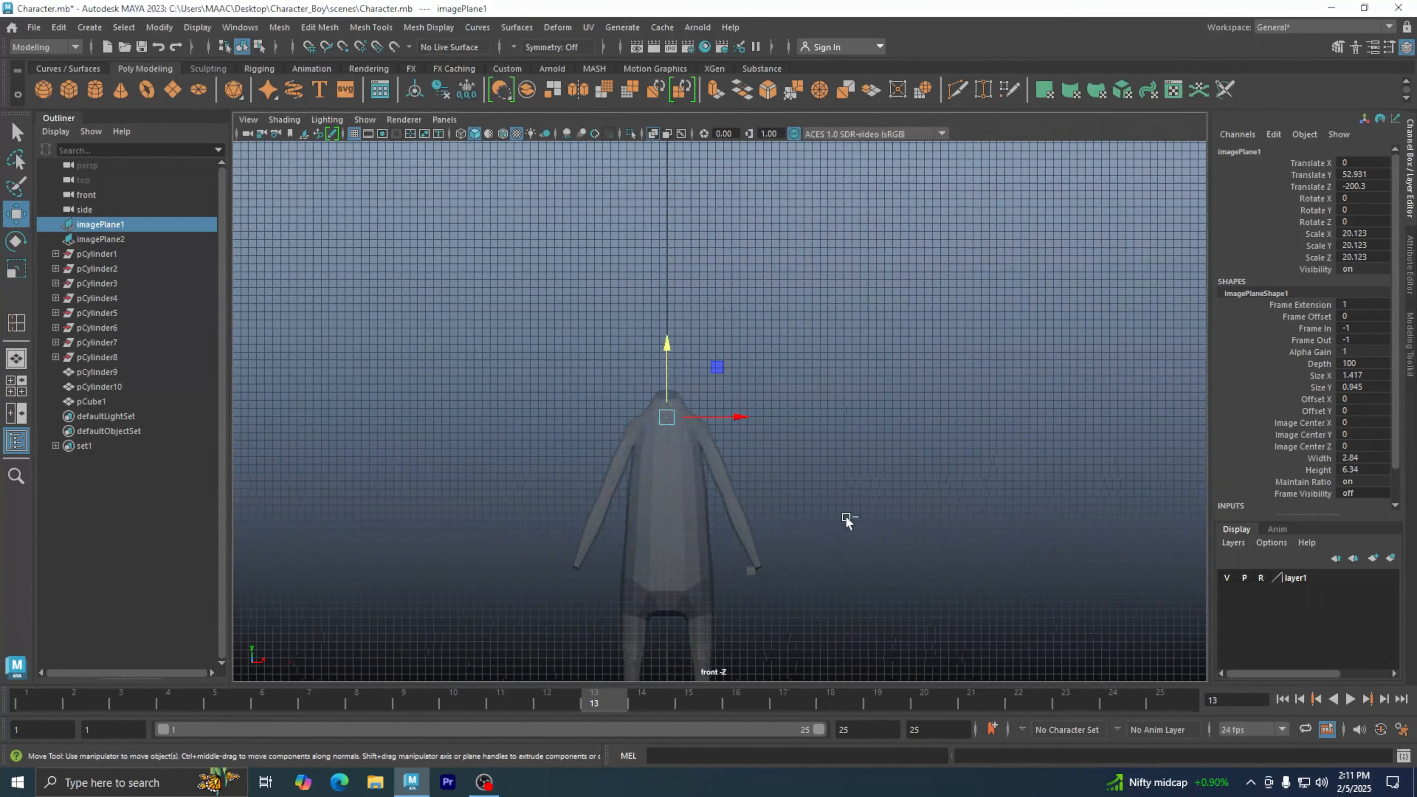
{"action": "key", "text": "ctrl+a"}
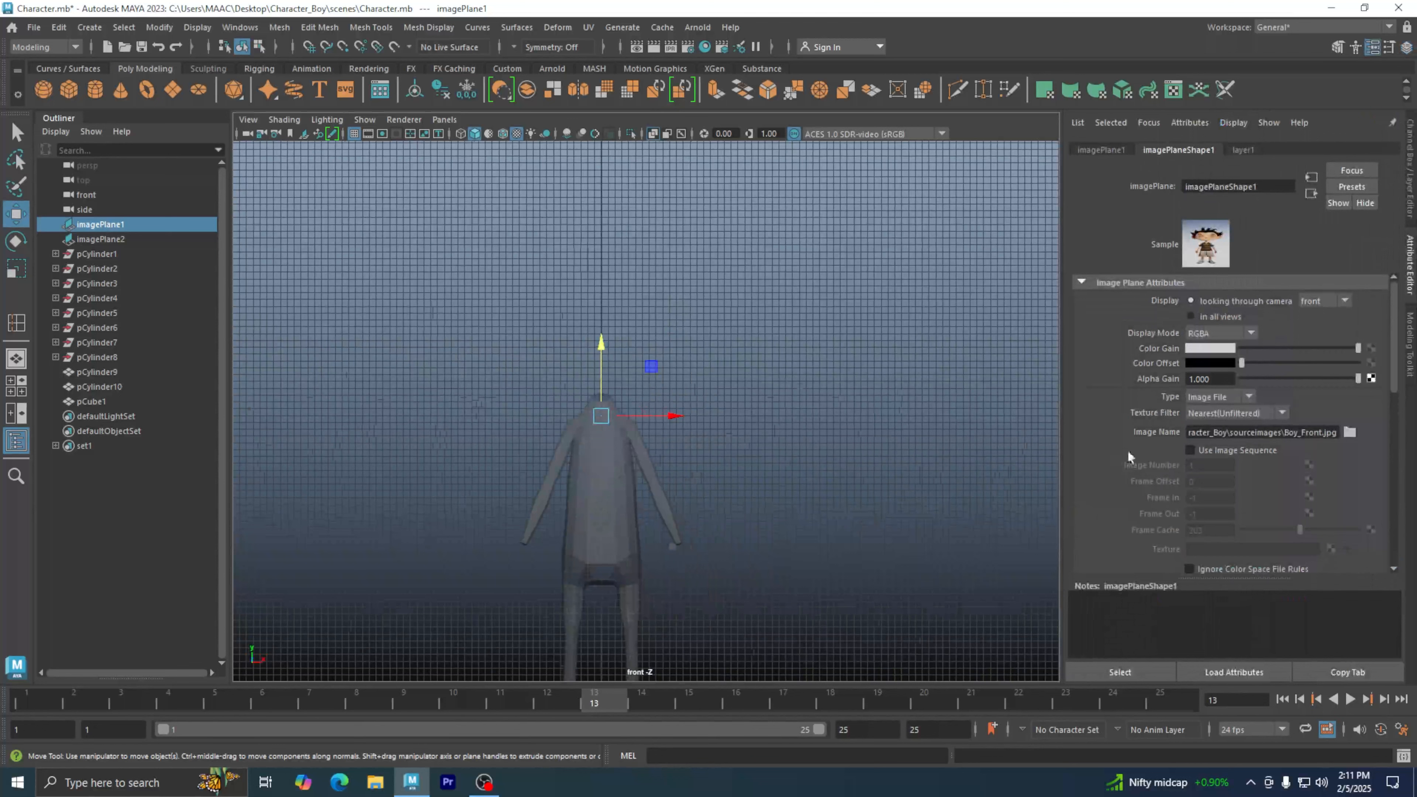
{"action": "left_click", "coordinate": [1200, 315]}
{"action": "left_click", "coordinate": [1201, 299]}
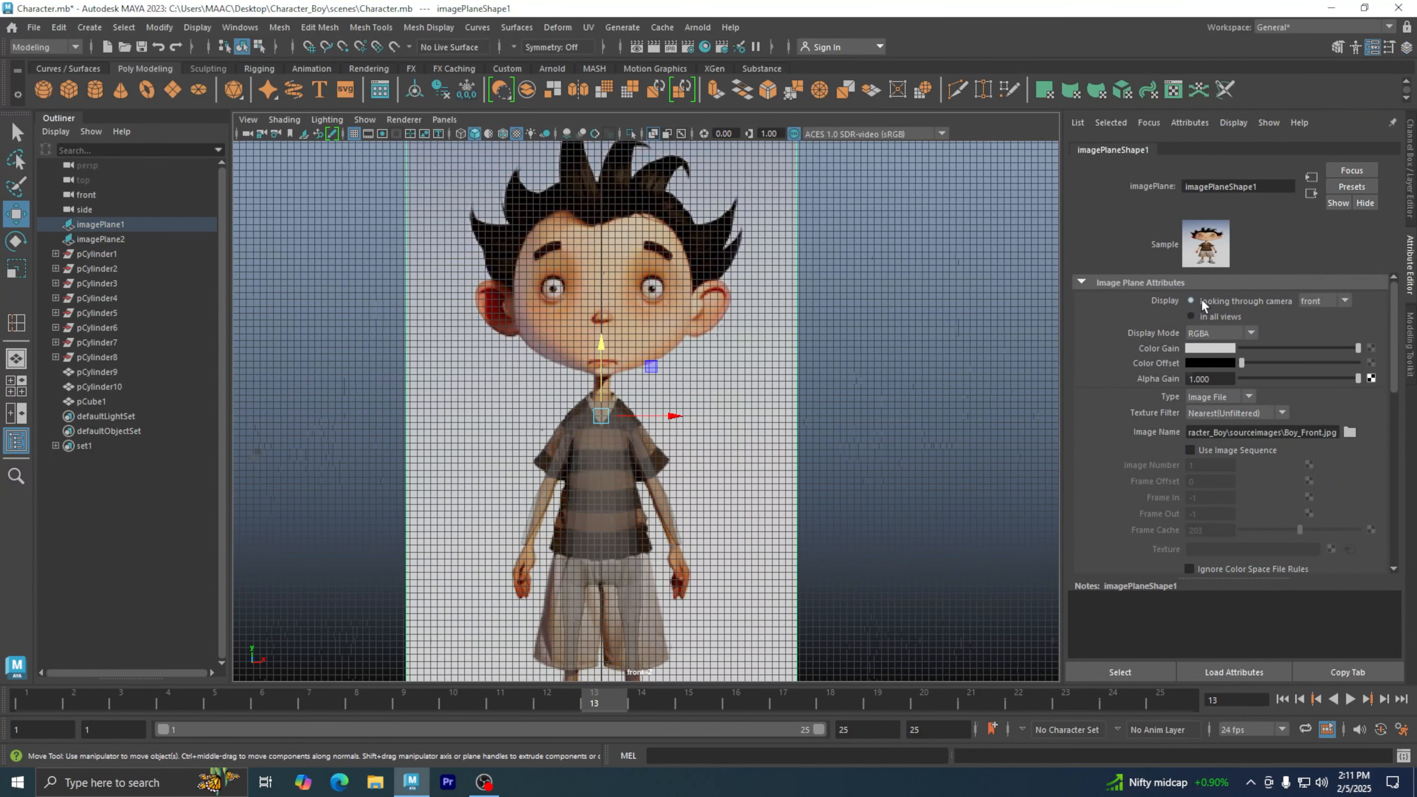
Step: Show the side reference image of imagePlane2 by switching its display to all views and back to looking through camera side
{"action": "key", "text": "space"}
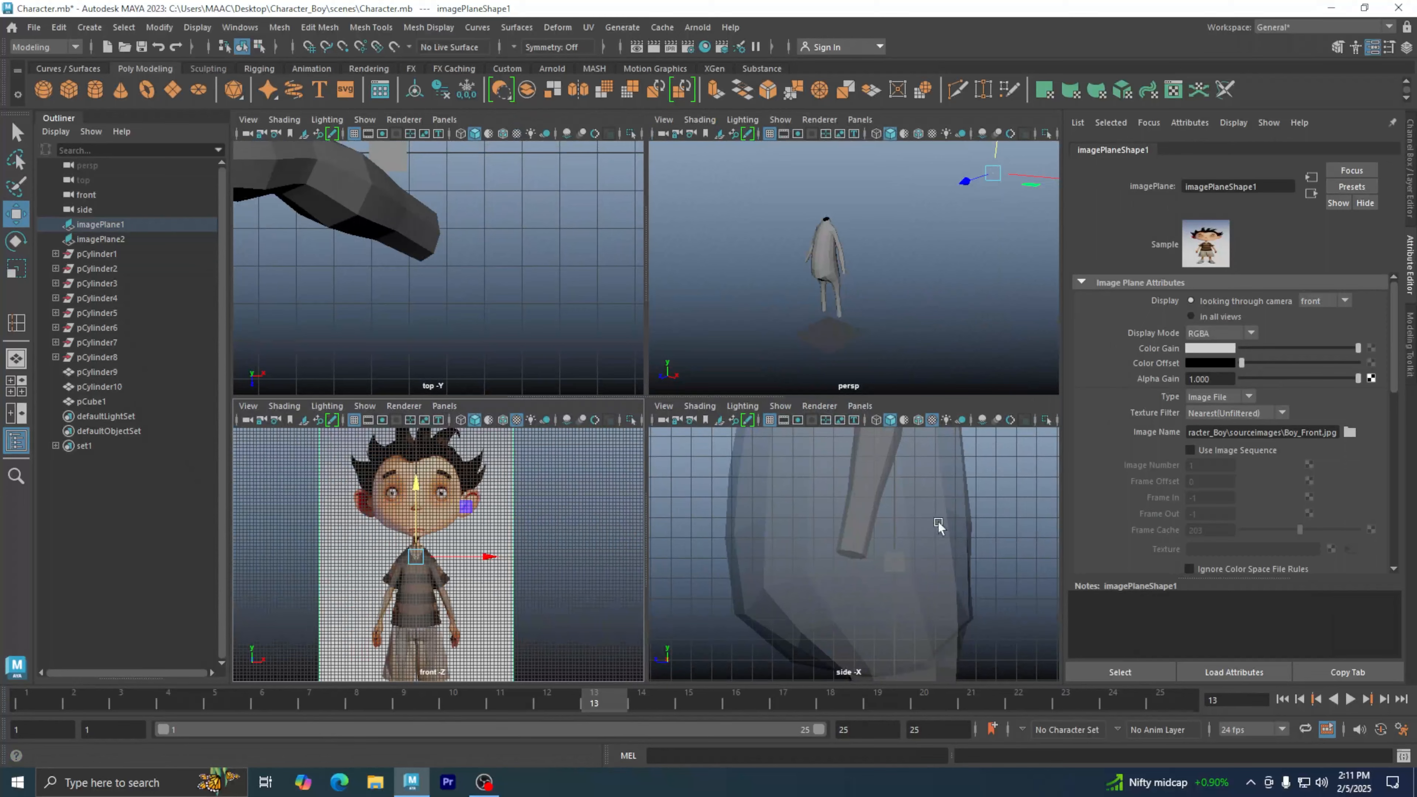
{"action": "key", "text": "space"}
{"action": "right_click_drag", "start_coordinate": [964, 387], "coordinate": [283, 428], "text": "alt"}
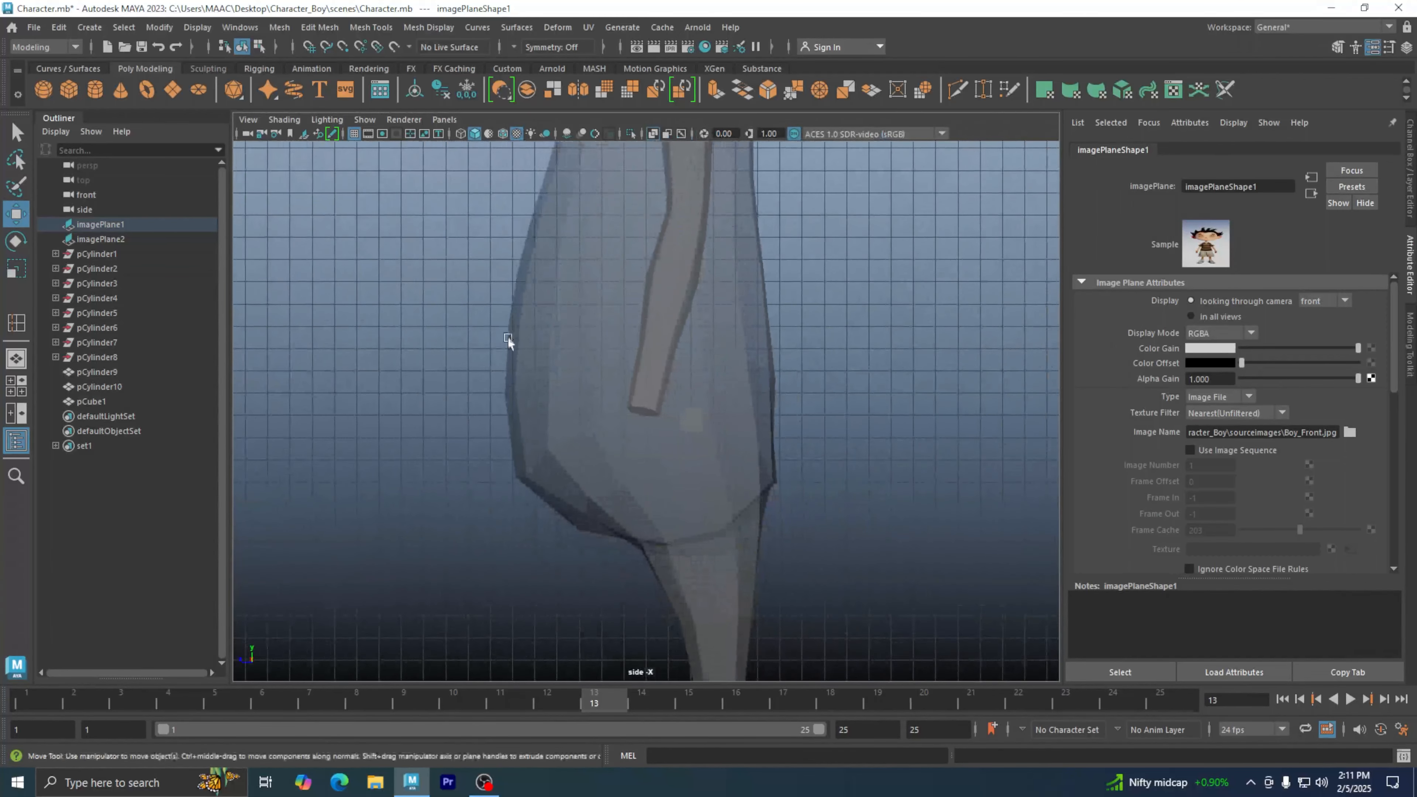
{"action": "left_click", "coordinate": [98, 239]}
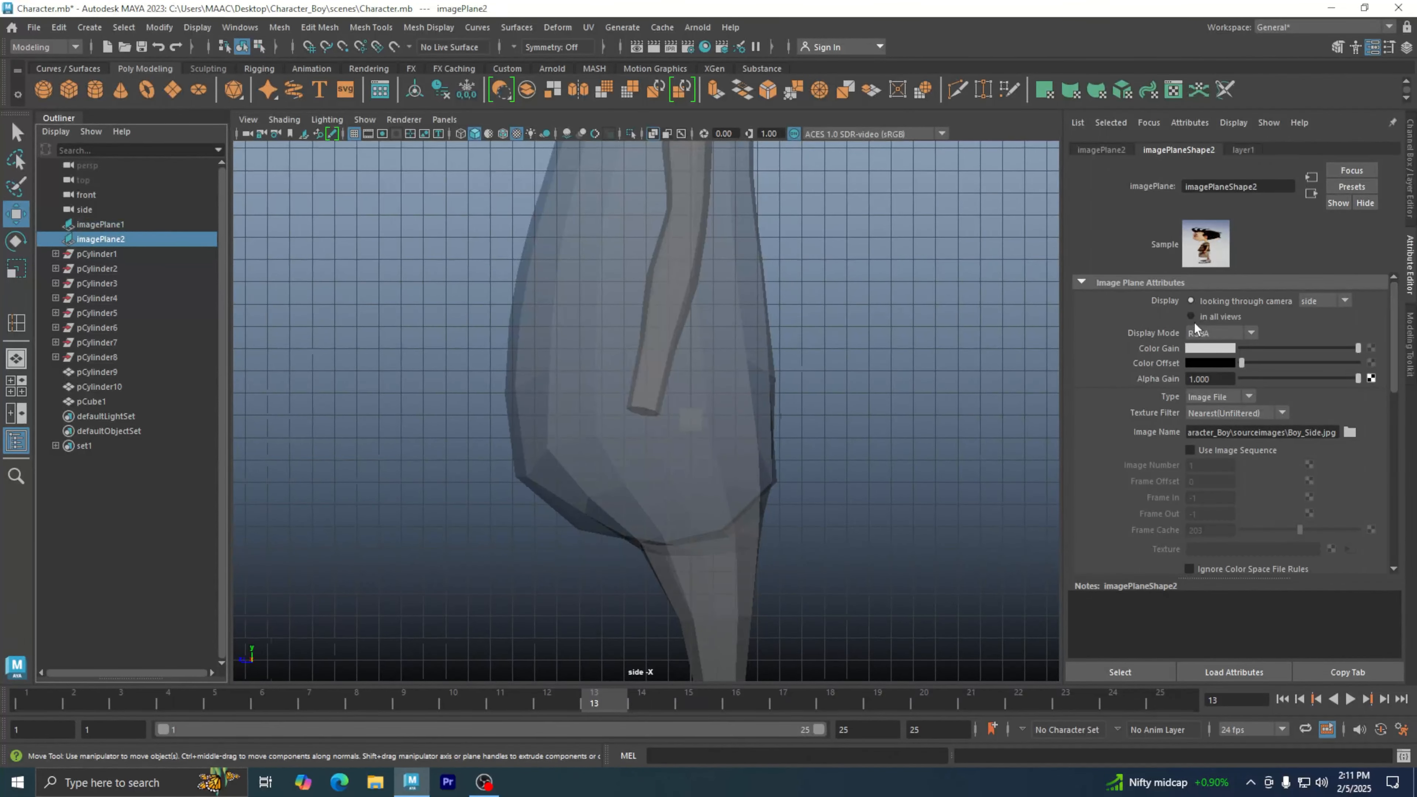
{"action": "left_click", "coordinate": [1192, 316]}
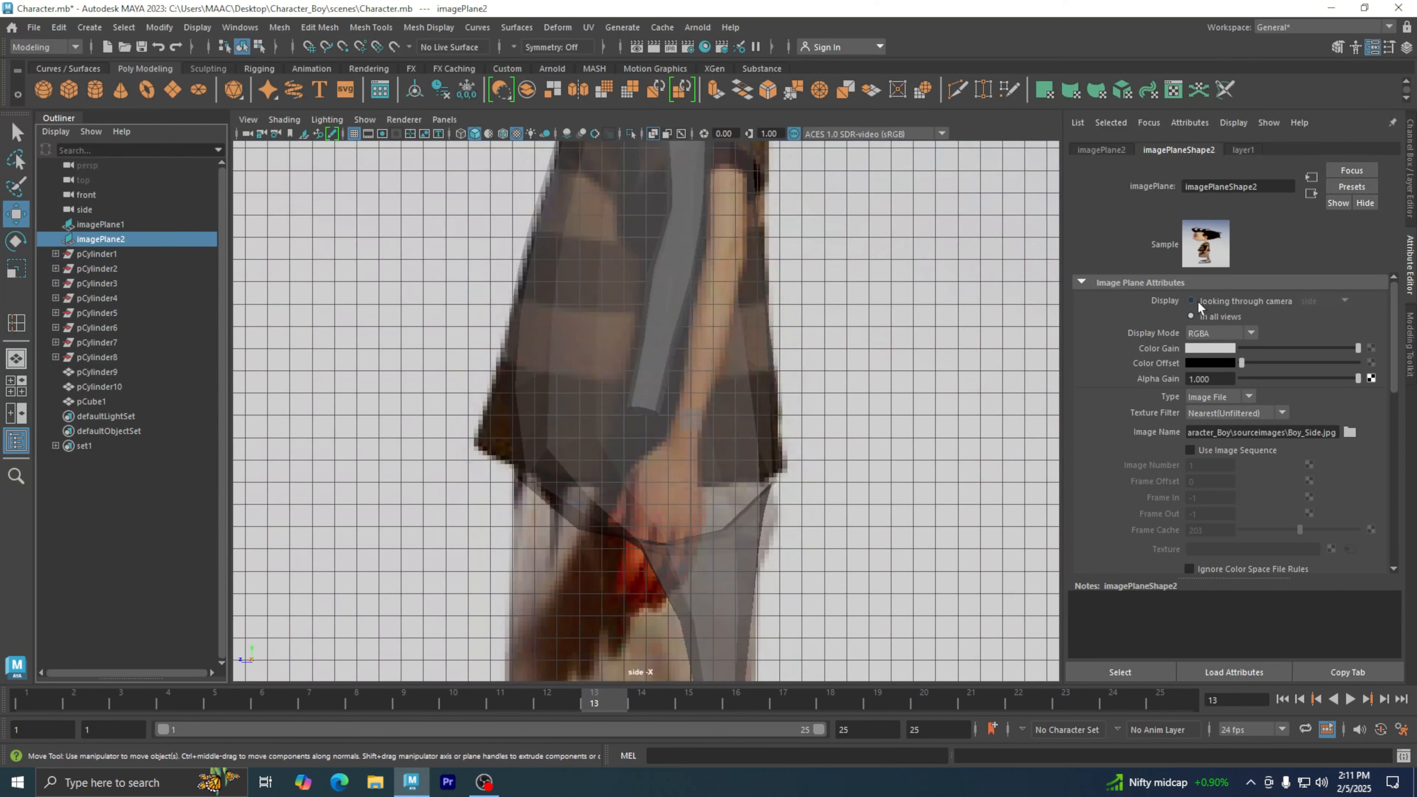
{"action": "left_click", "coordinate": [1197, 301]}
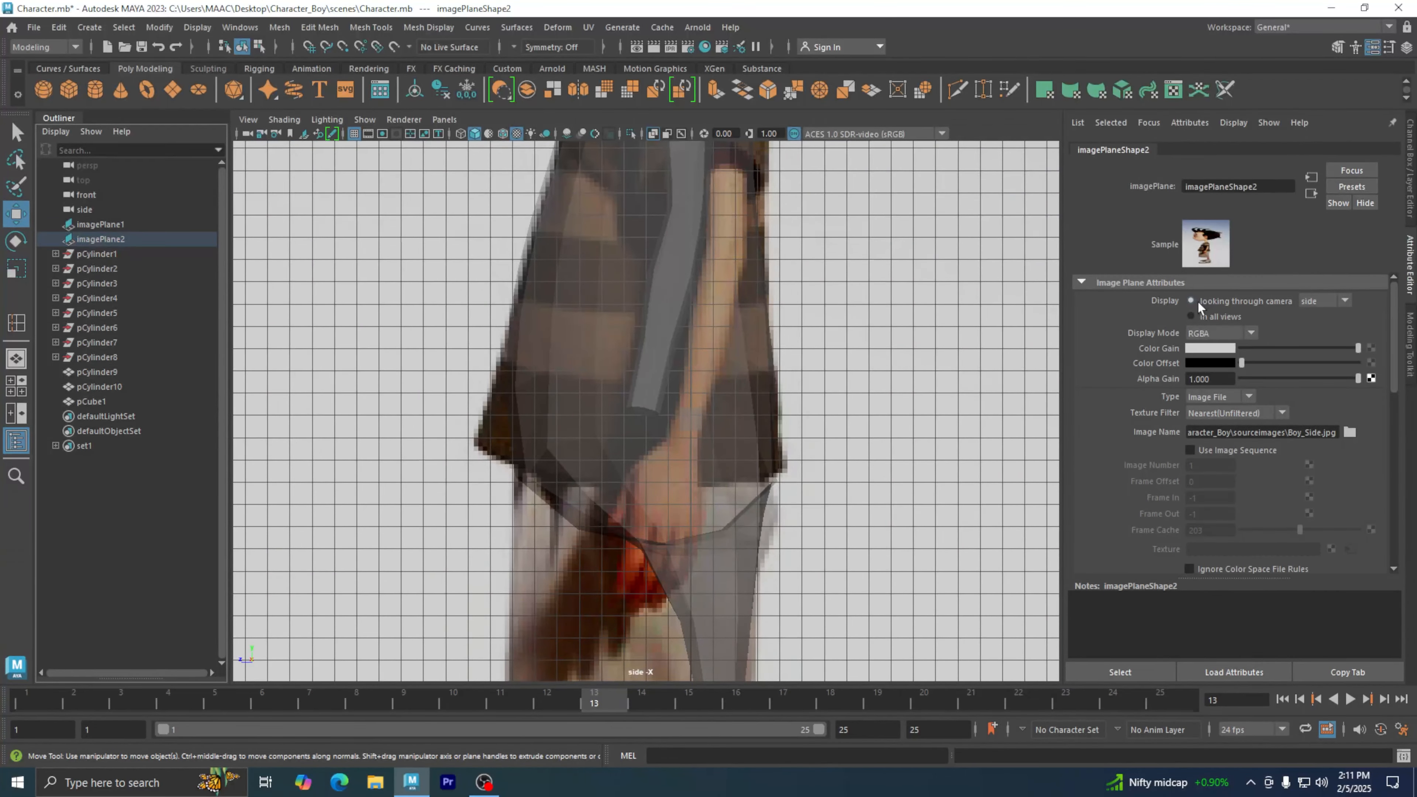
{"action": "scroll", "coordinate": [687, 330], "scroll_direction": "down", "scroll_amount": 6}
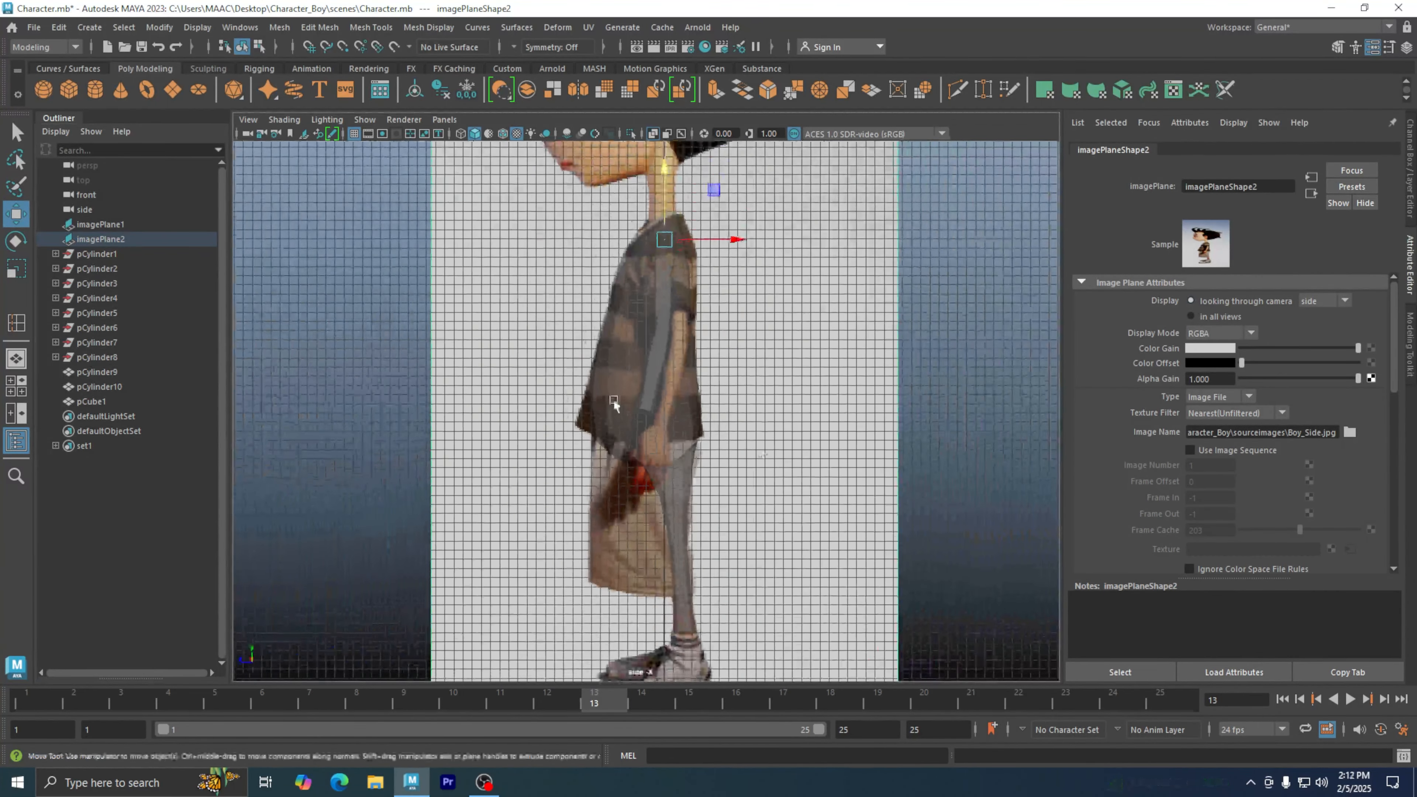
Step: Undo the last display change of imagePlane2 and clear the selection
{"action": "key", "text": "ctrl+z"}
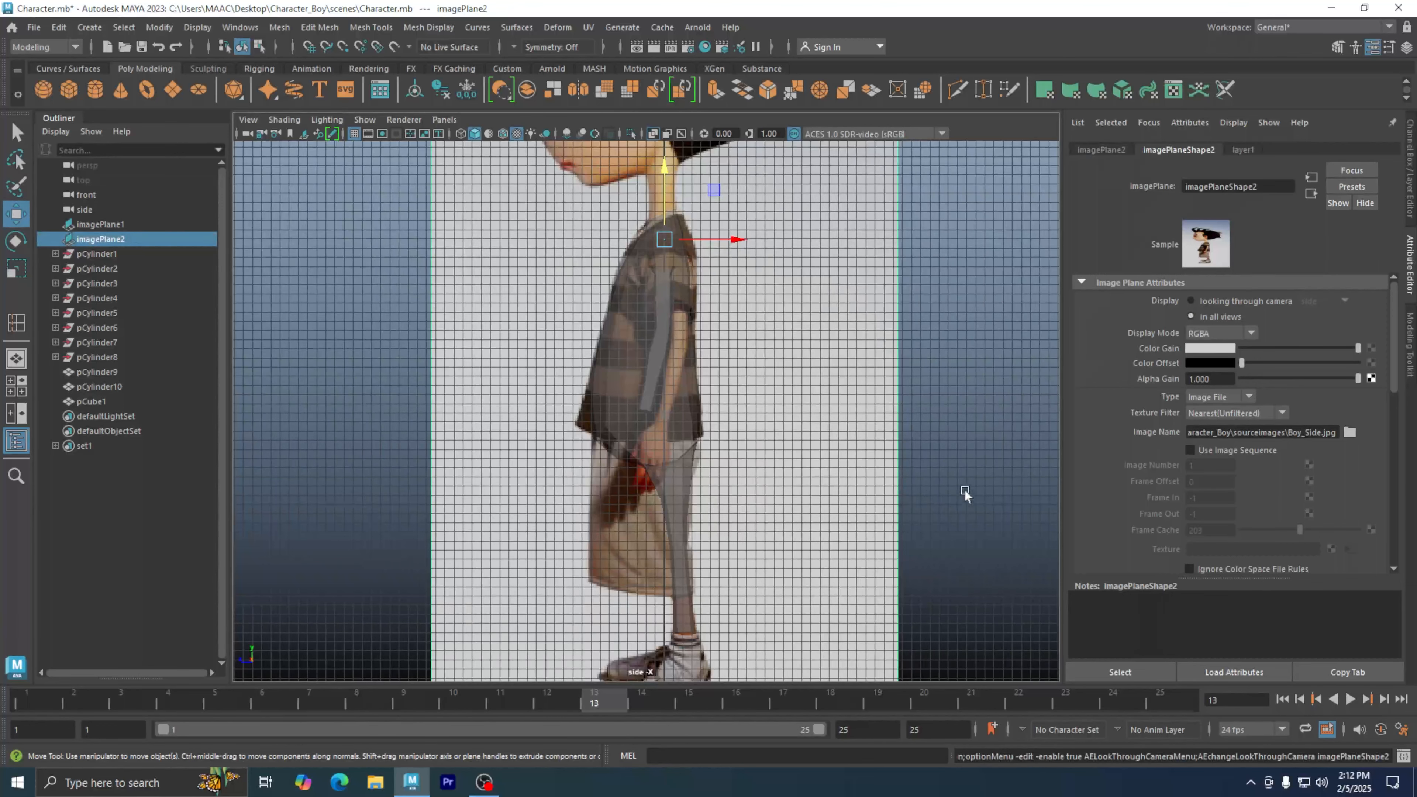
{"action": "left_click", "coordinate": [884, 431]}
{"action": "key", "text": "space"}
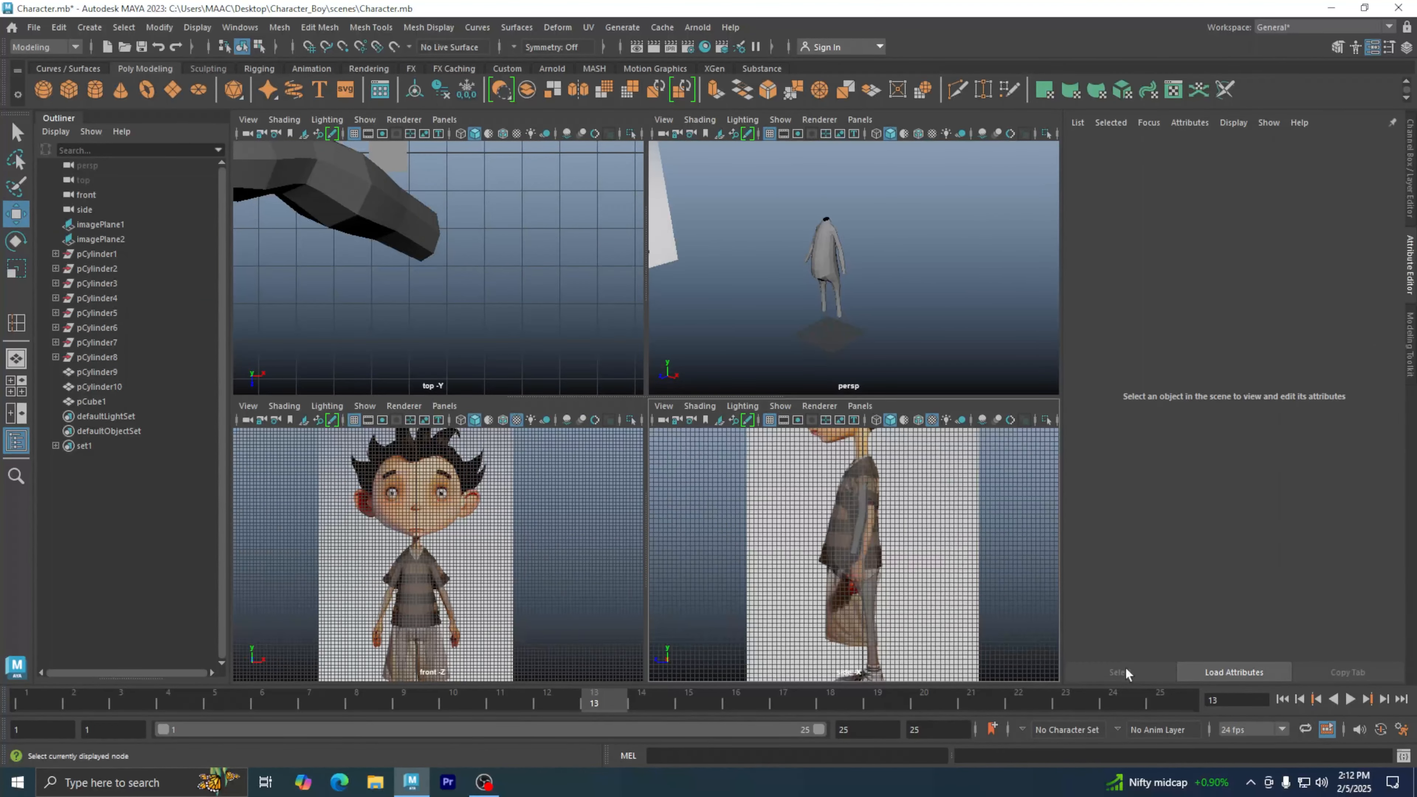
Step: Set the display mode of layer1 to Reference
{"action": "key", "text": "ctrl+a"}
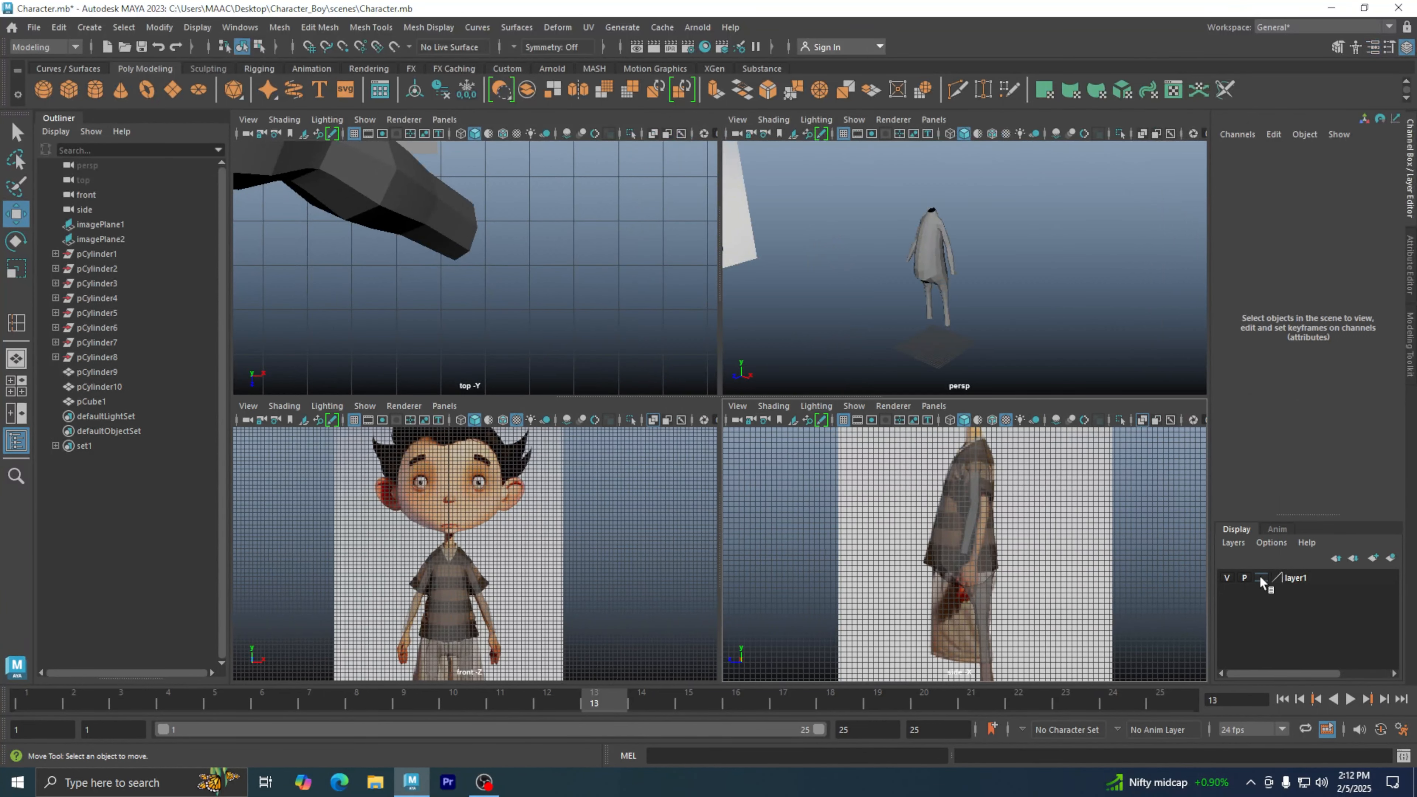
{"action": "left_click", "coordinate": [1261, 578]}
{"action": "left_click", "coordinate": [1261, 578]}
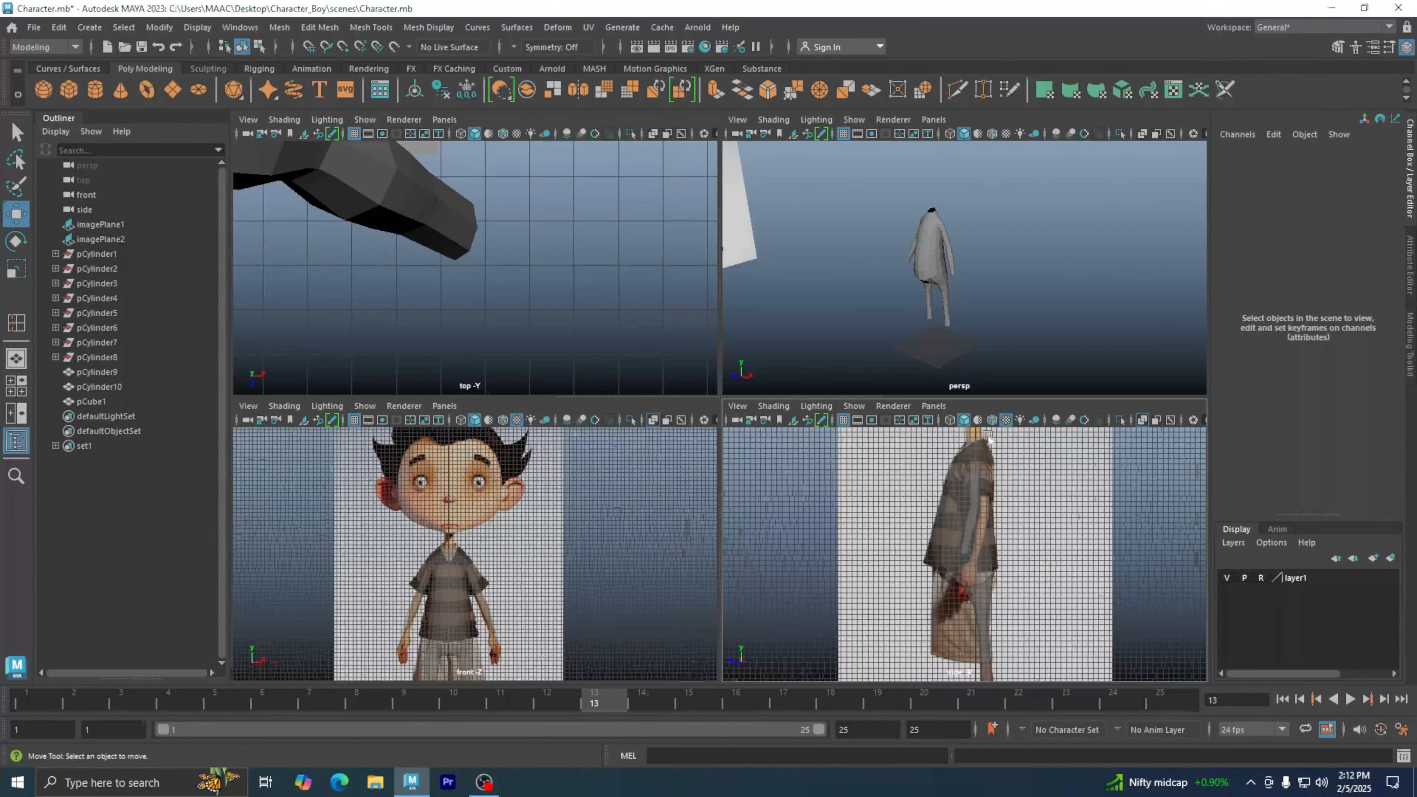
Step: Return layer1 to normal mode, select imagePlane2 in the perspective view and limit its display to looking through camera side
{"action": "key", "text": "space"}
{"action": "right_click_drag", "start_coordinate": [955, 443], "coordinate": [190, 451], "text": "alt"}
{"action": "left_click_drag", "start_coordinate": [558, 335], "coordinate": [555, 426], "text": "alt"}
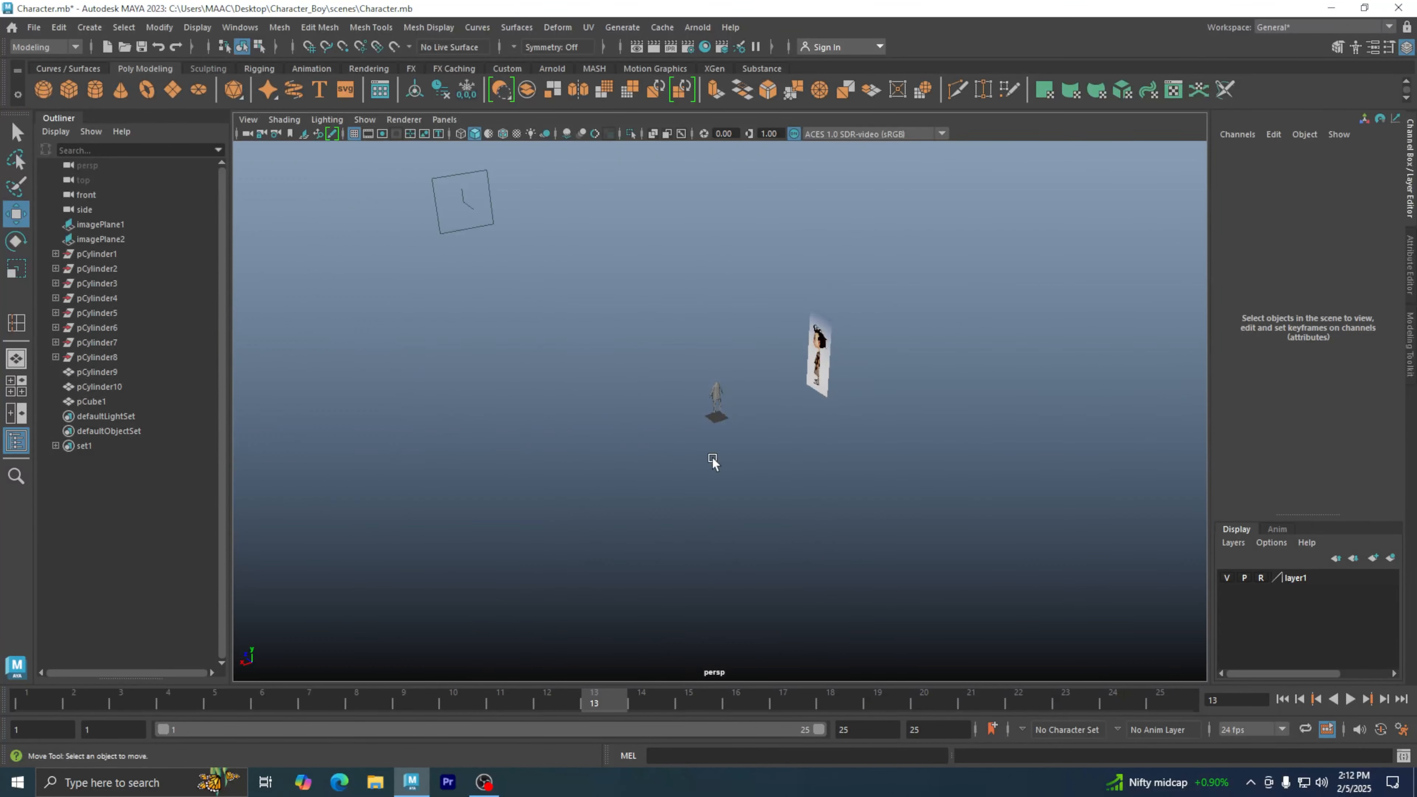
{"action": "left_click_drag", "start_coordinate": [713, 458], "coordinate": [708, 465], "text": "alt"}
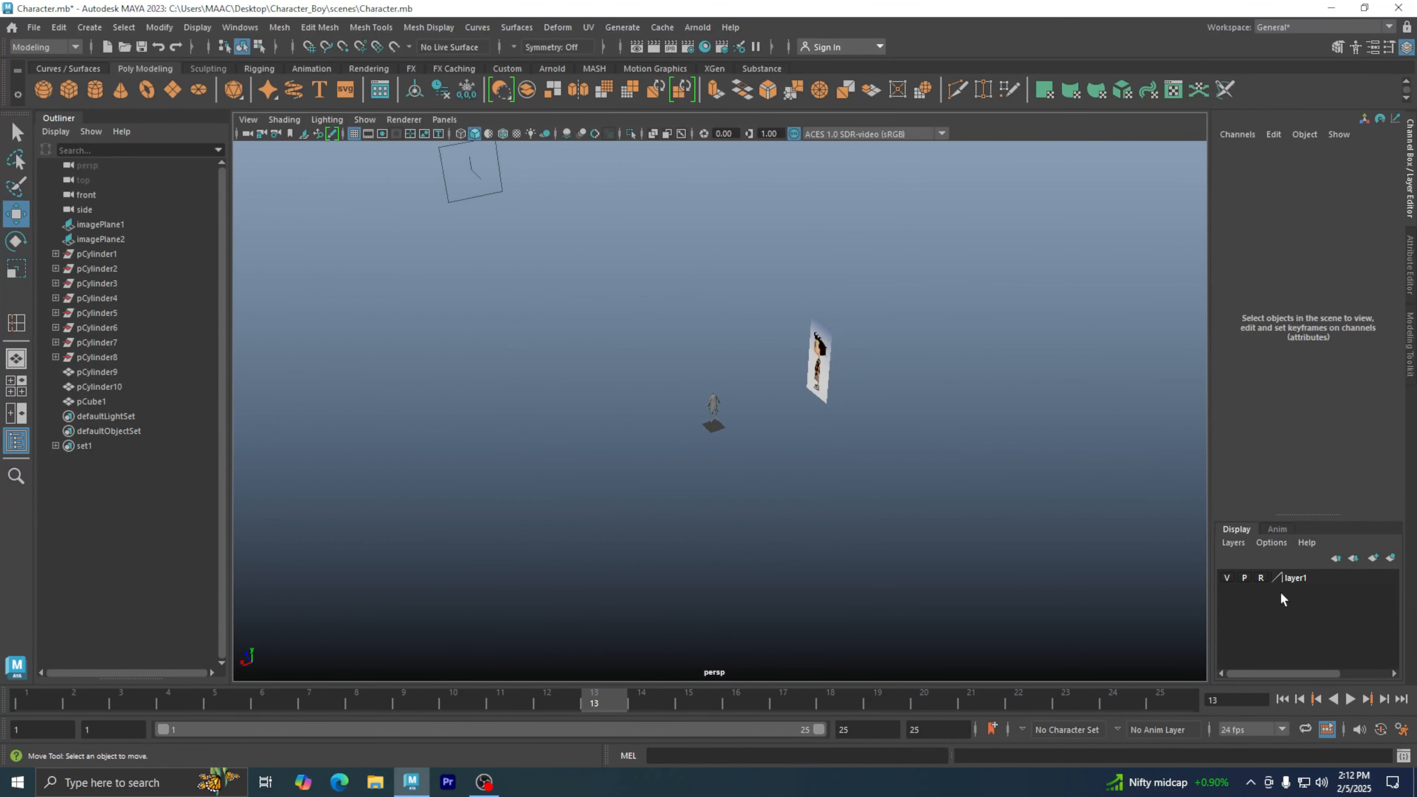
{"action": "left_click", "coordinate": [852, 379]}
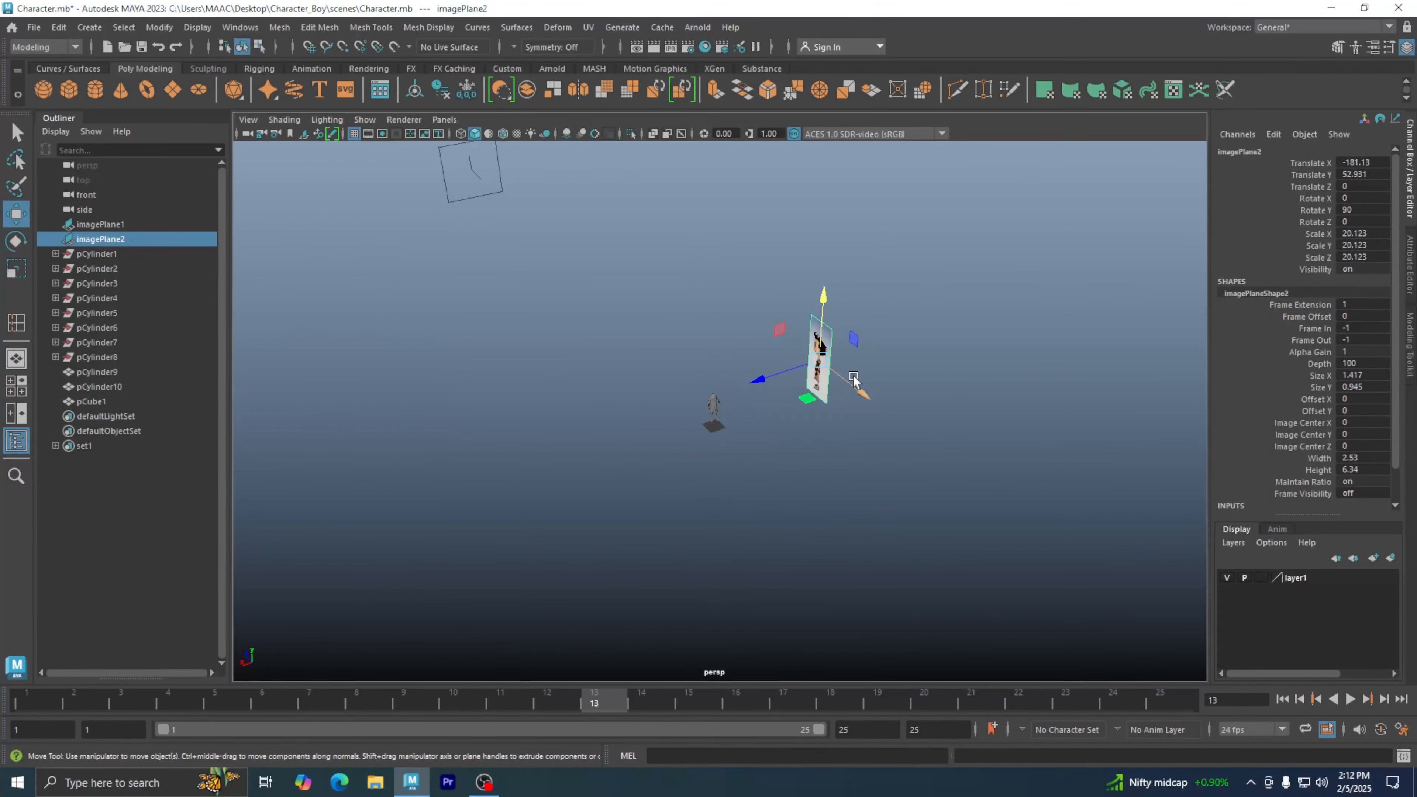
{"action": "key", "text": "ctrl+a"}
{"action": "key", "text": "space"}
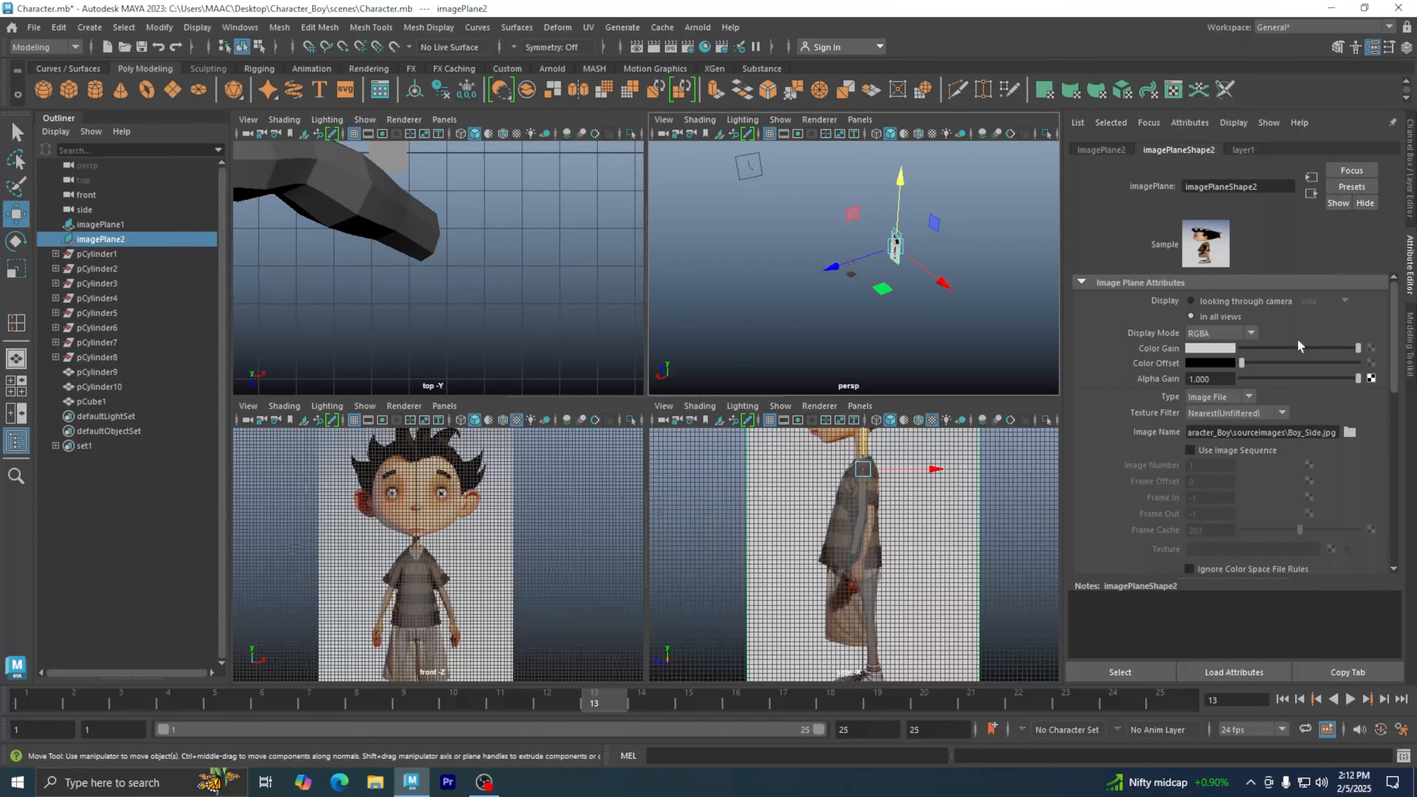
{"action": "left_click", "coordinate": [1221, 300]}
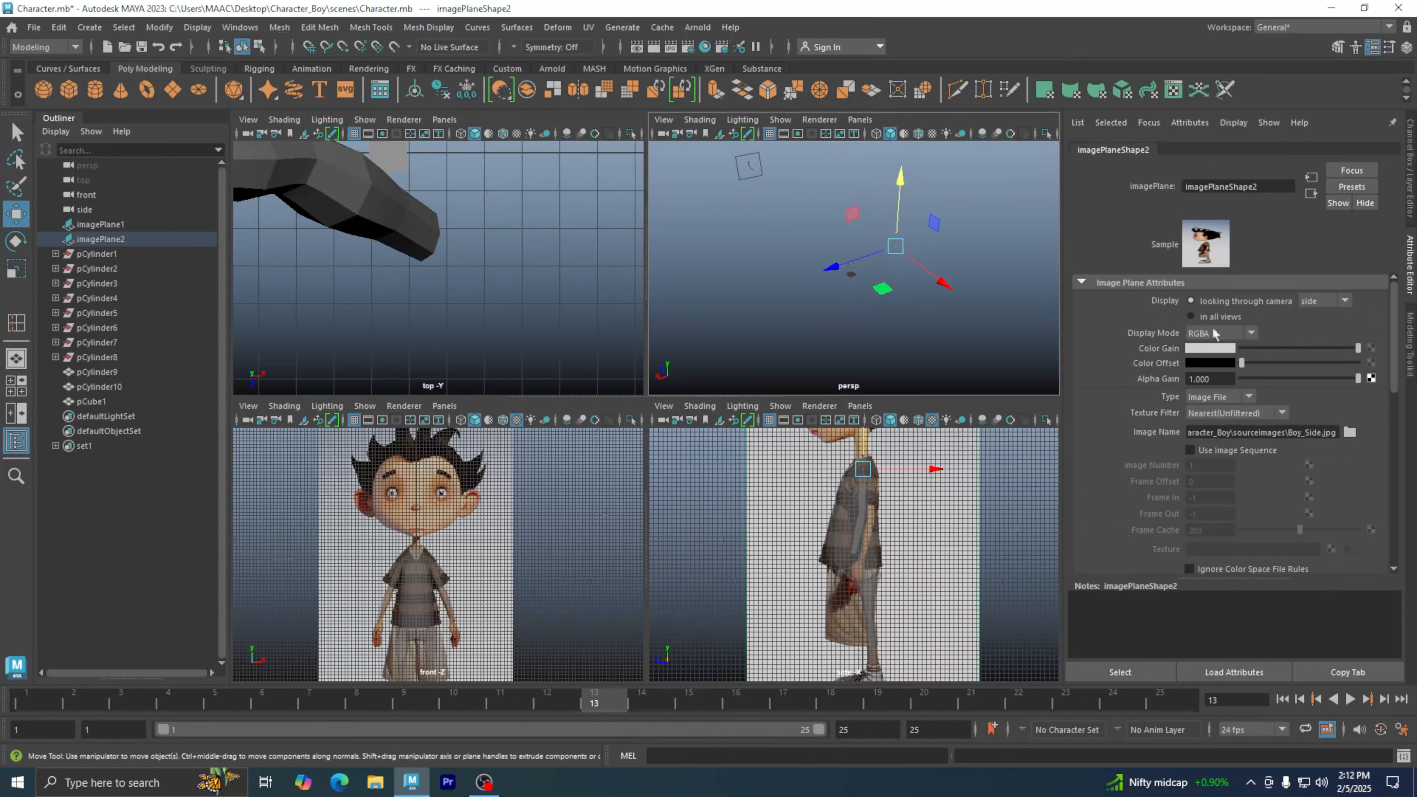
{"action": "left_click", "coordinate": [931, 317]}
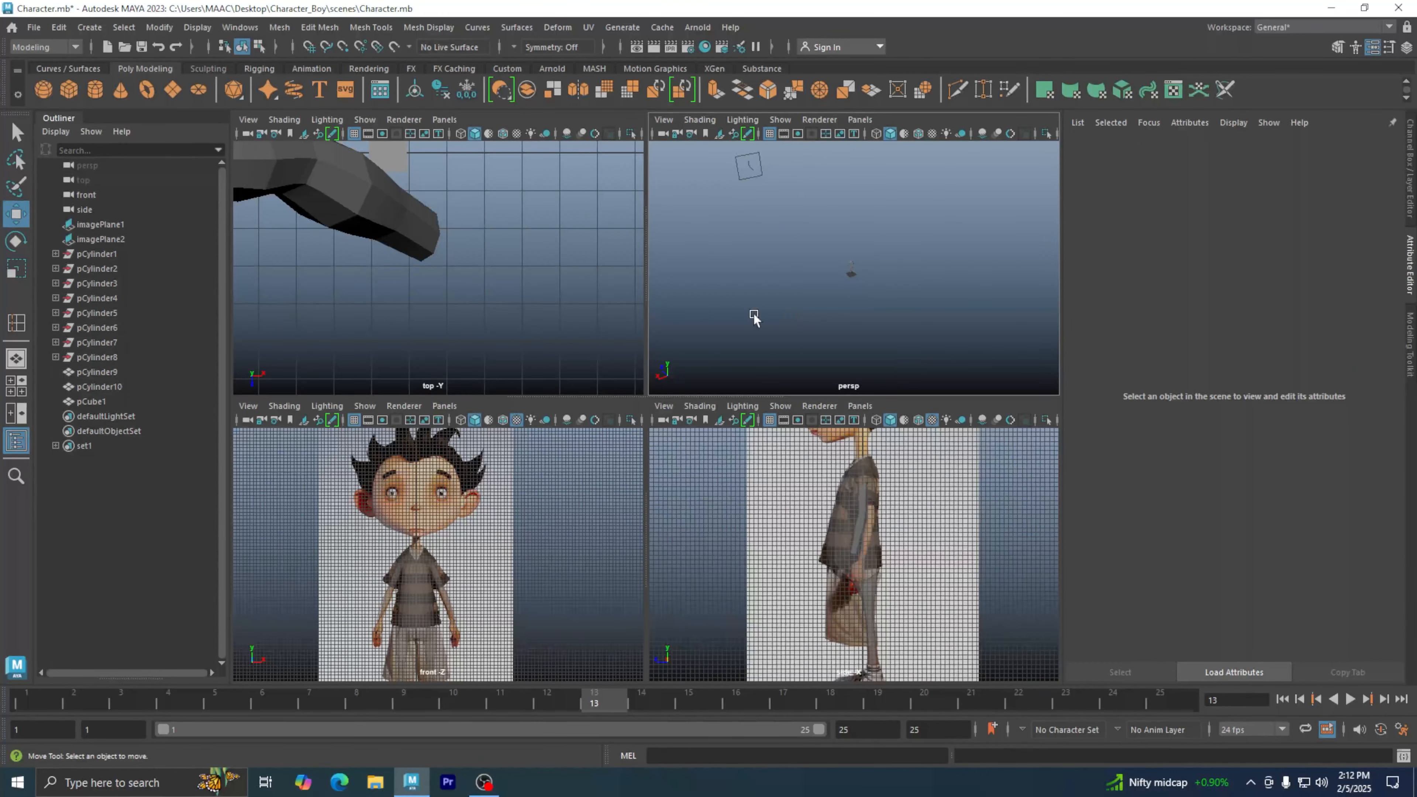
Step: Select the front camera in the perspective view and examine where it stands relative to the character
{"action": "middle_click_drag", "start_coordinate": [753, 316], "coordinate": [769, 344], "text": "alt"}
{"action": "left_click", "coordinate": [761, 184]}
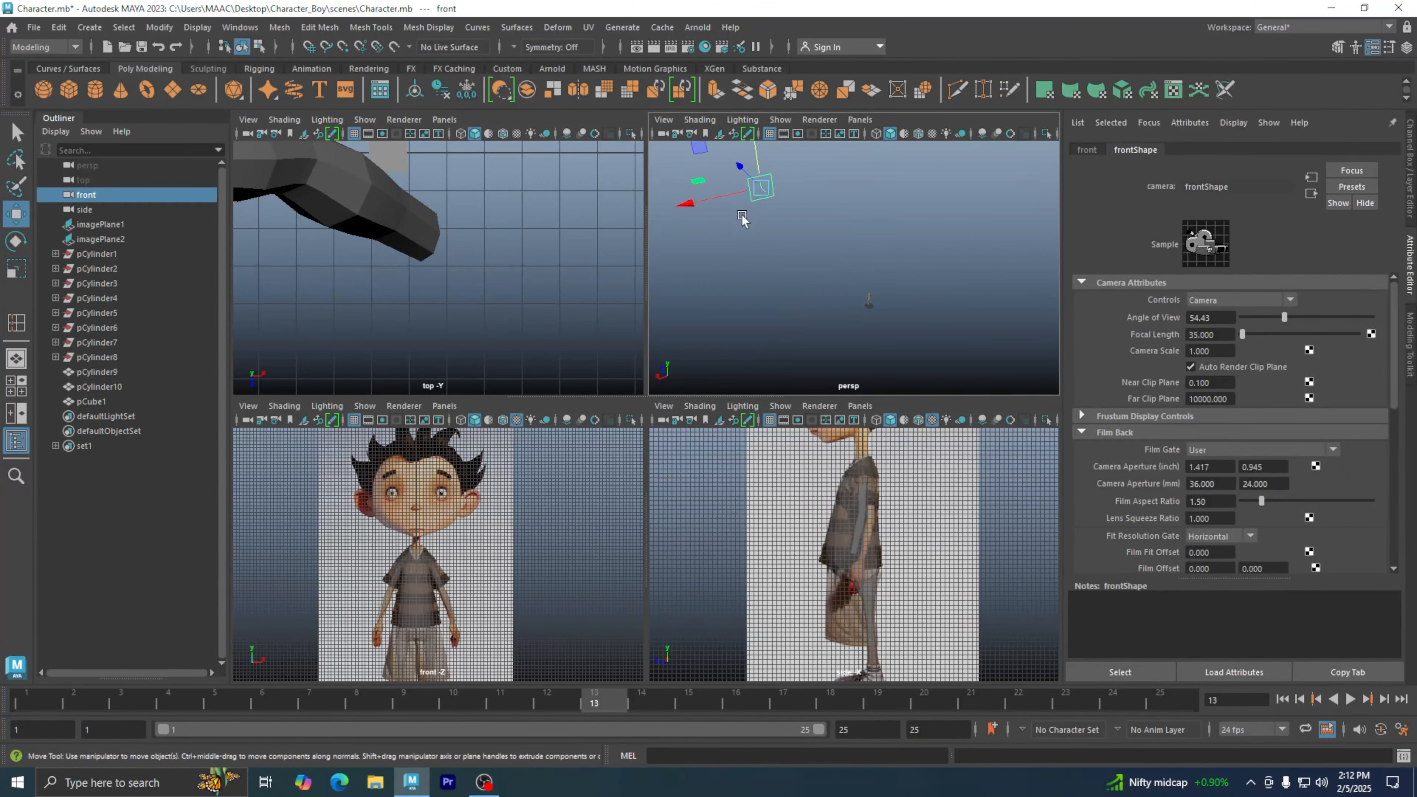
{"action": "left_click", "coordinate": [736, 283]}
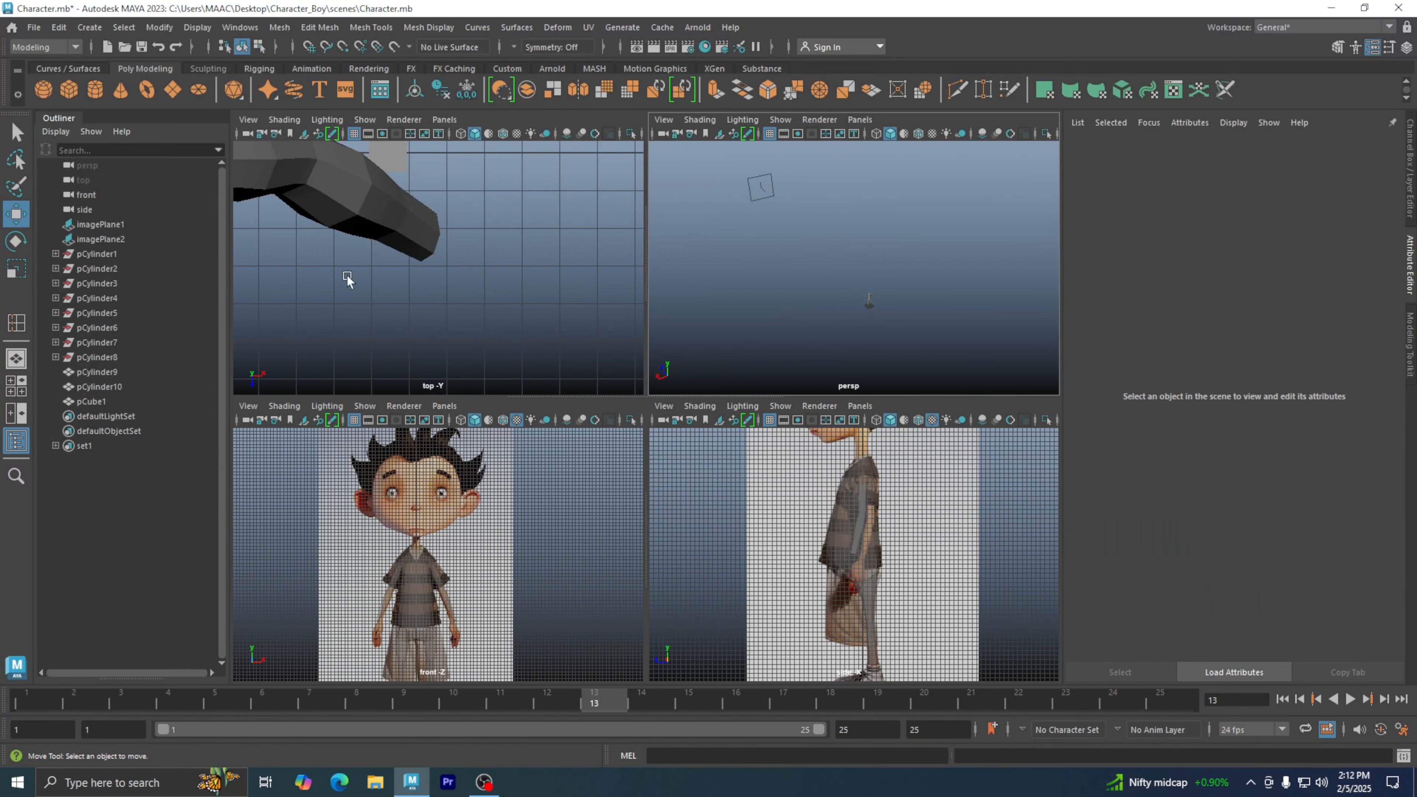
{"action": "left_click", "coordinate": [103, 195]}
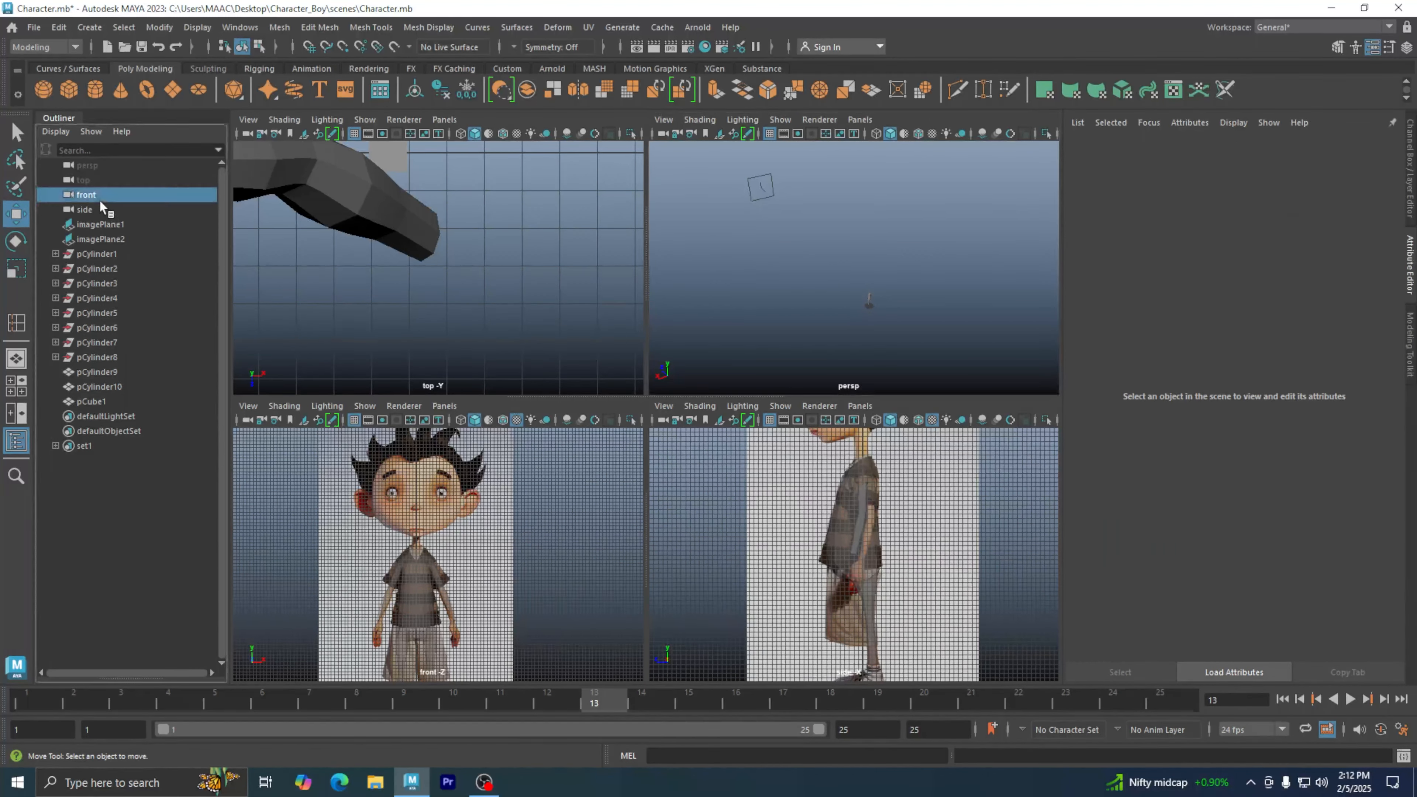
{"action": "left_click", "coordinate": [790, 225]}
{"action": "middle_click_drag", "start_coordinate": [800, 229], "coordinate": [863, 281], "text": "alt"}
{"action": "left_click_drag", "start_coordinate": [863, 273], "coordinate": [767, 195]}
{"action": "middle_click_drag", "start_coordinate": [847, 272], "coordinate": [820, 246], "text": "alt"}
{"action": "key", "text": "space"}
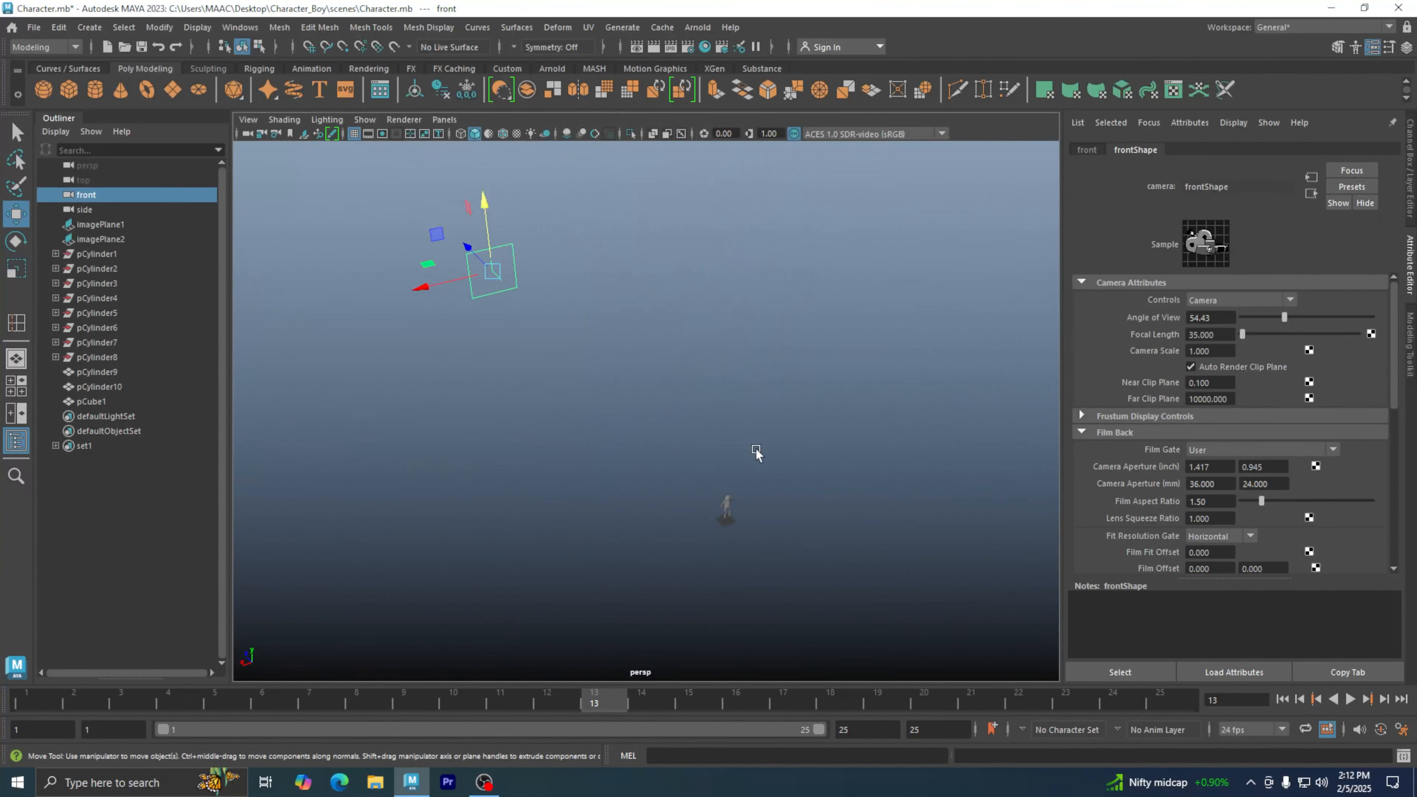
{"action": "left_click_drag", "start_coordinate": [756, 451], "coordinate": [783, 422], "text": "alt"}
{"action": "left_click_drag", "start_coordinate": [513, 409], "coordinate": [413, 296]}
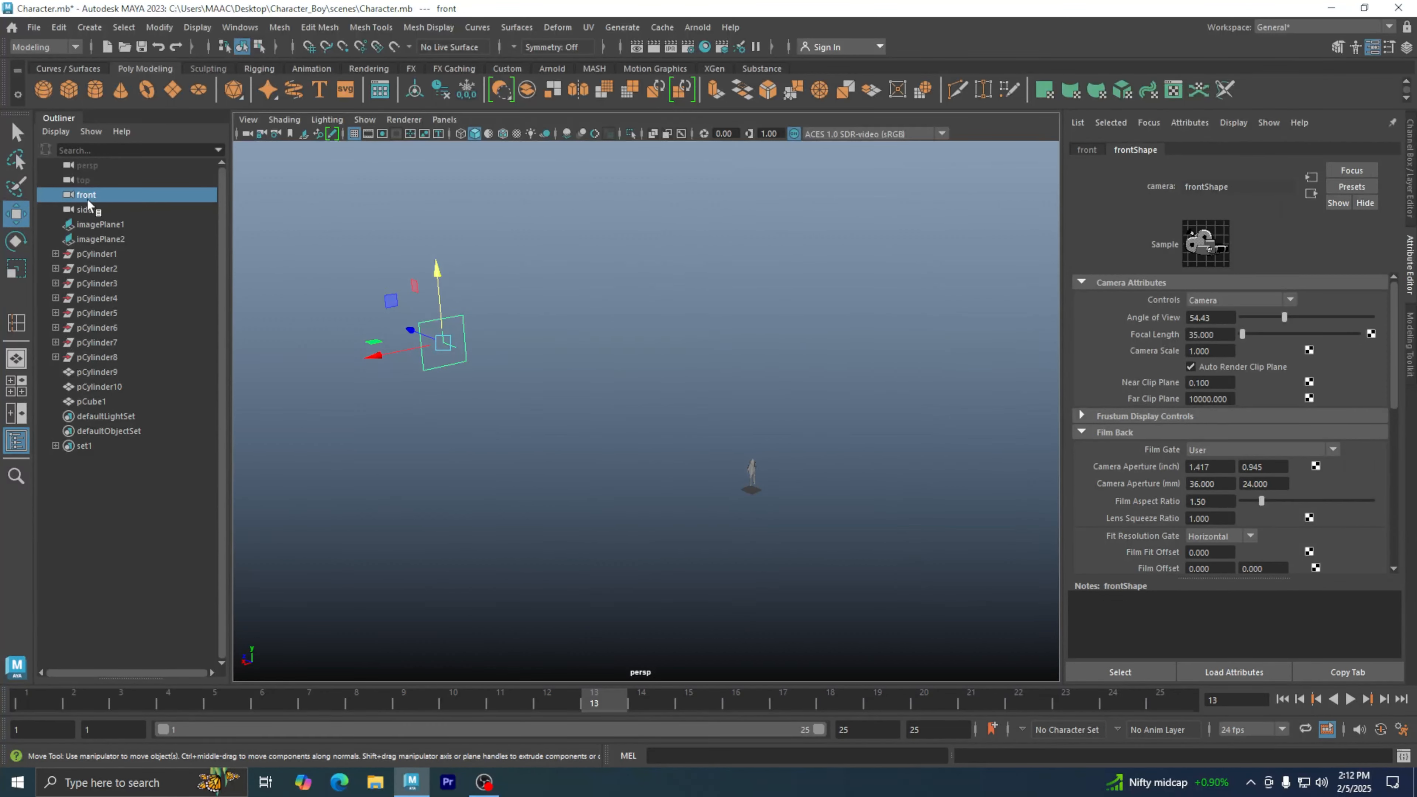
Step: Hide the front and side cameras from the perspective view
{"action": "left_click", "coordinate": [103, 166]}
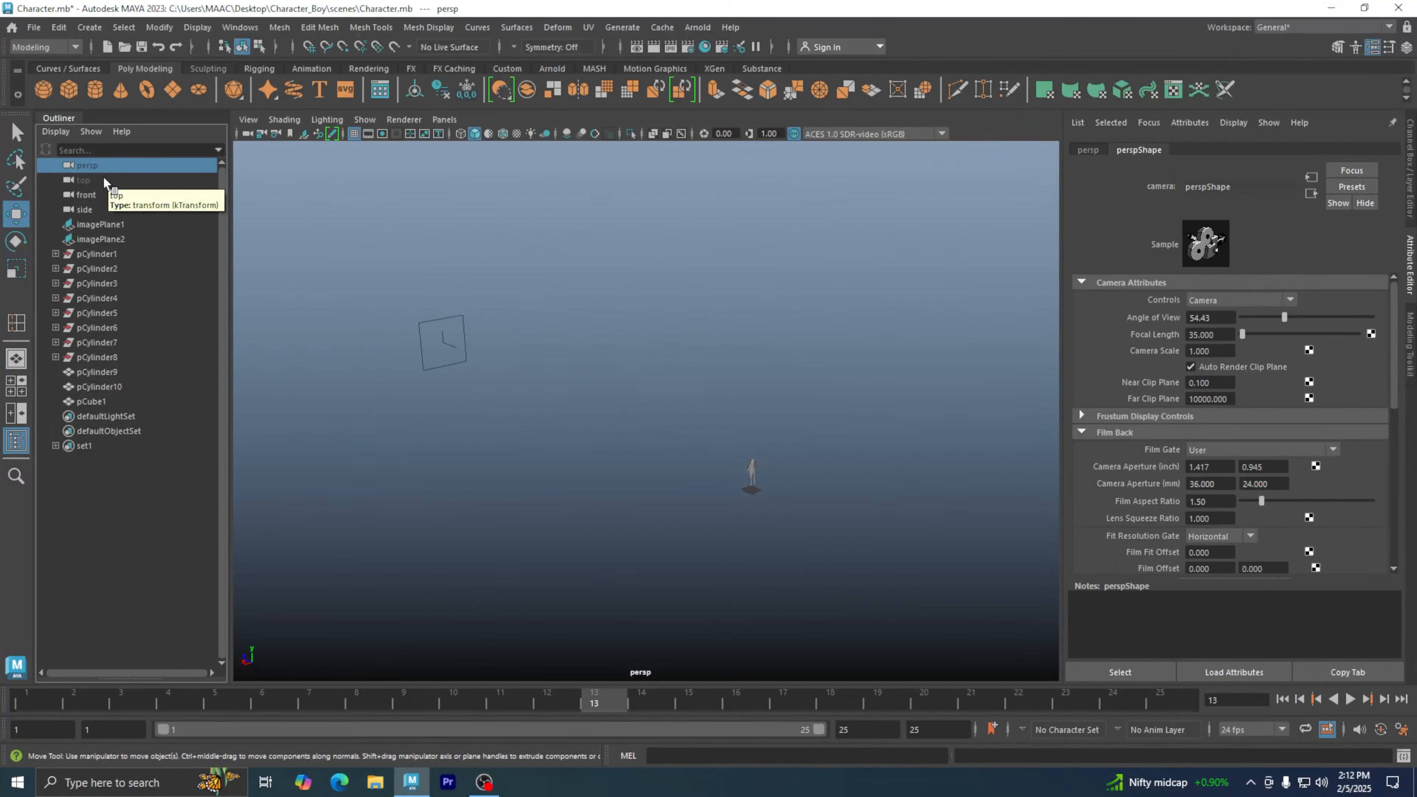
{"action": "left_click", "coordinate": [106, 179]}
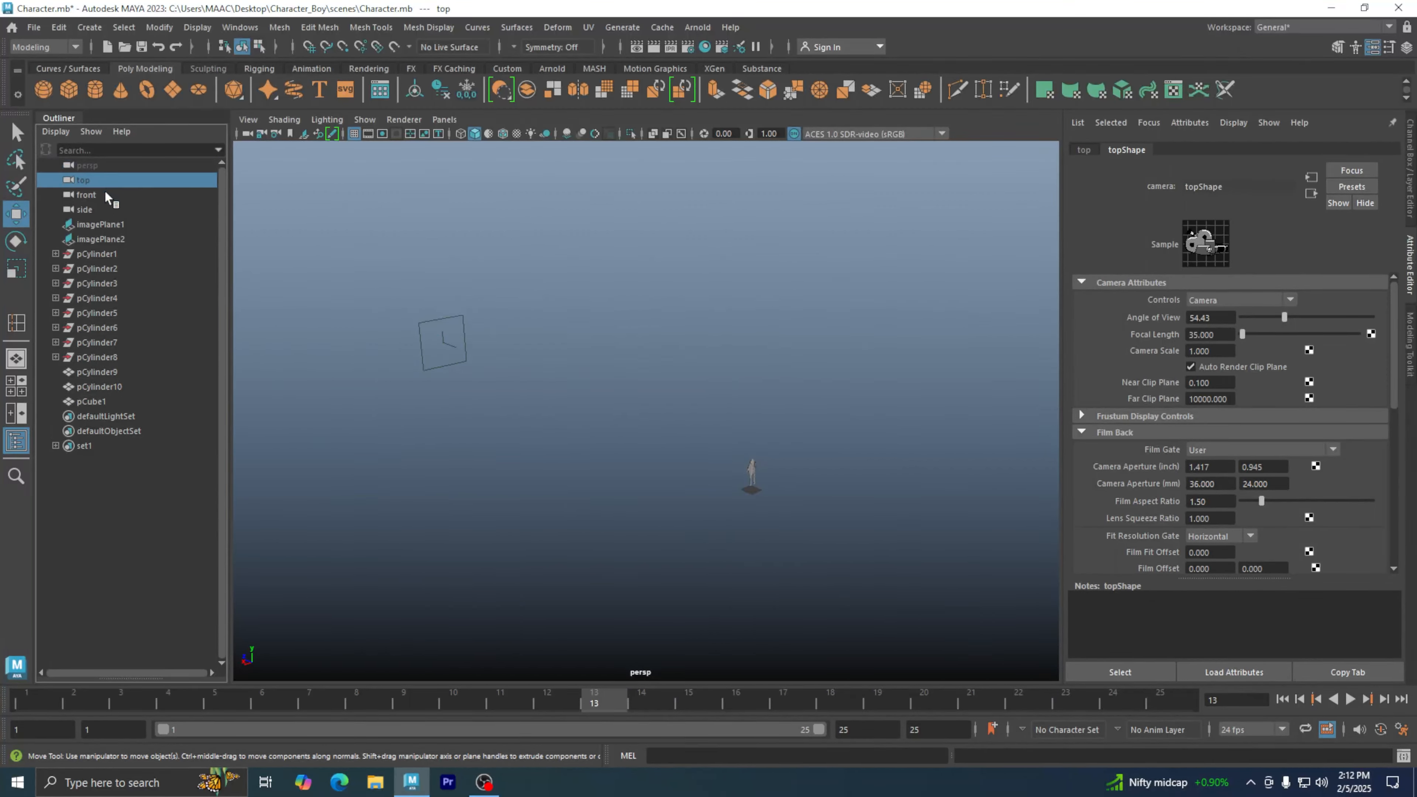
{"action": "left_click", "coordinate": [105, 195]}
{"action": "left_click", "coordinate": [101, 210], "text": "shift"}
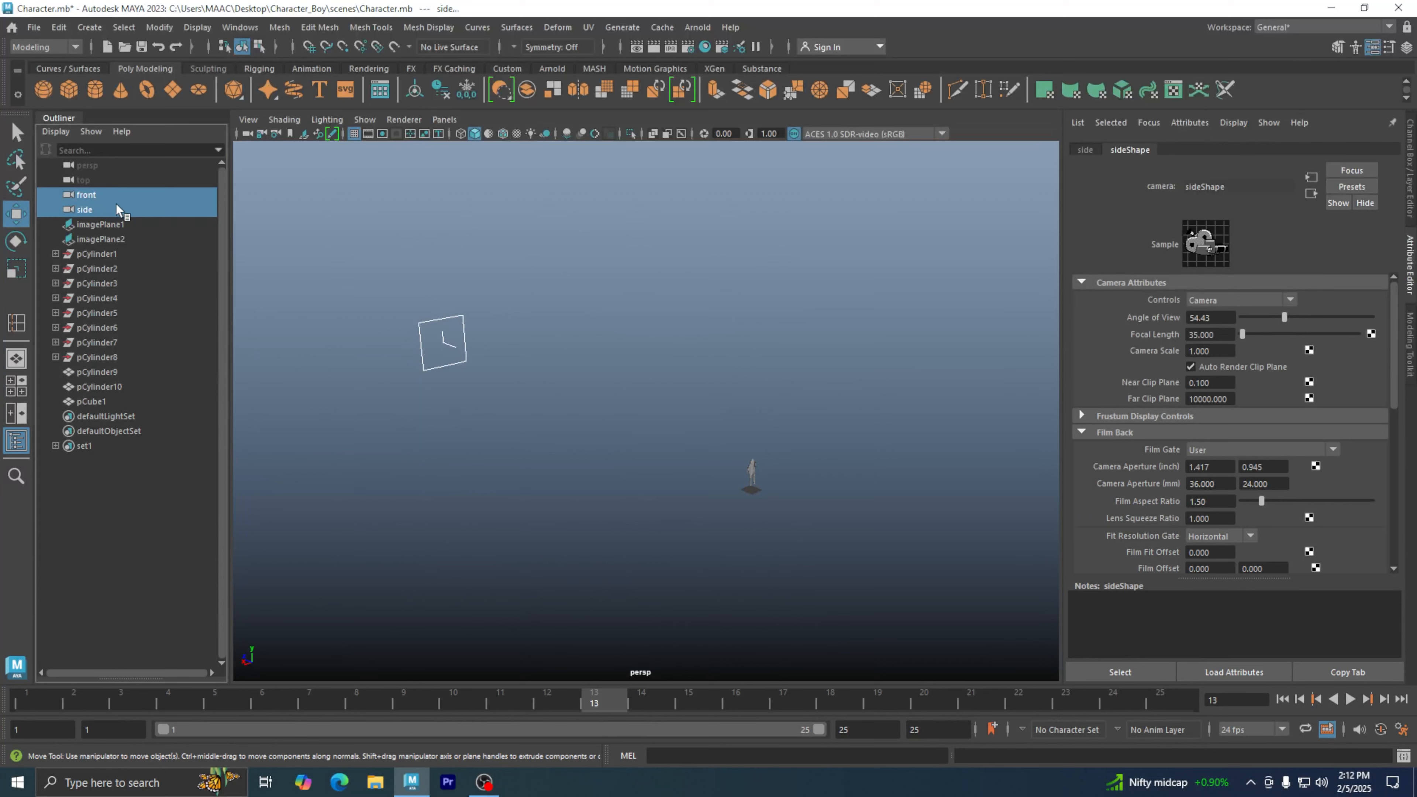
{"action": "key", "text": "ctrl+h"}
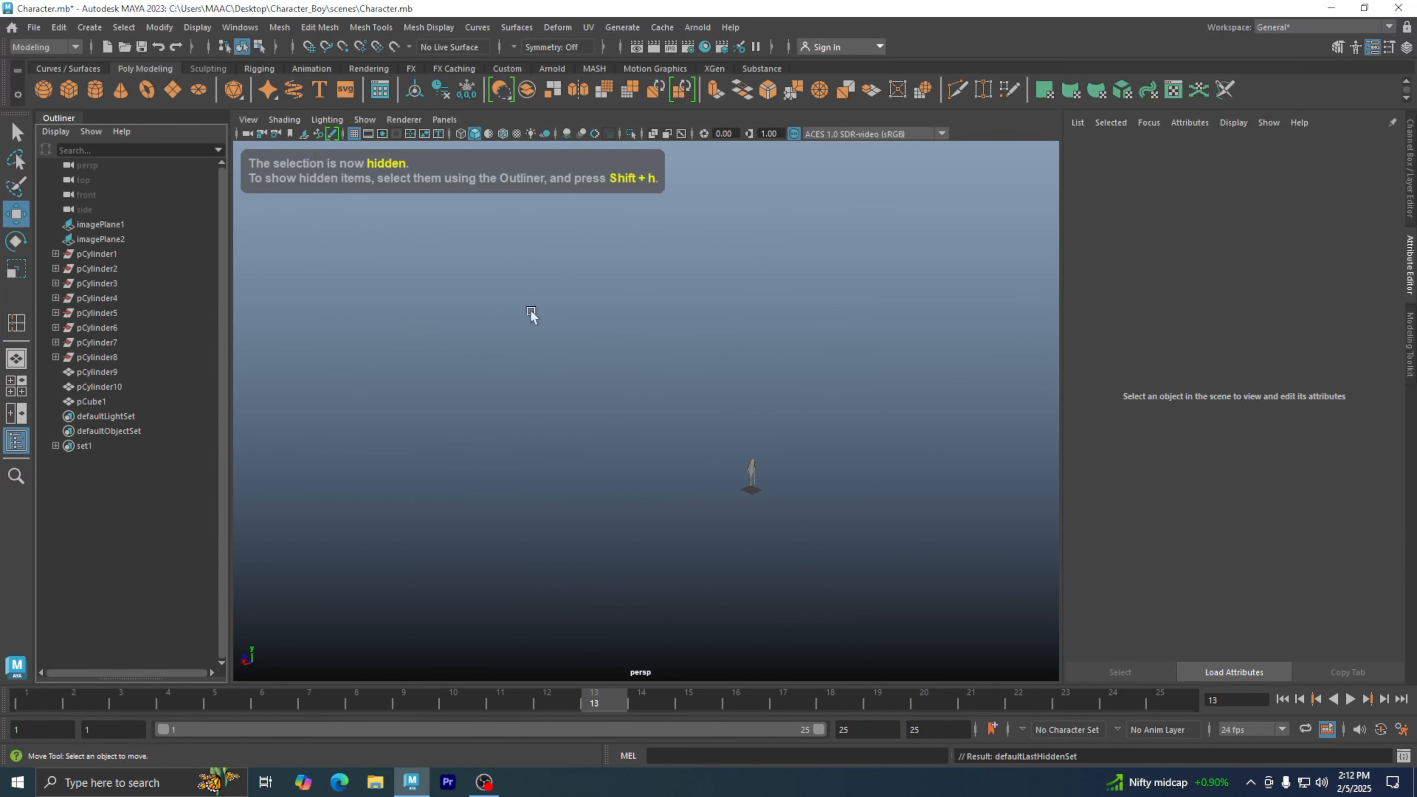
Step: Locate the body in the perspective view and frame pCube1 to examine its position at the end of the arm
{"action": "key", "text": "space"}
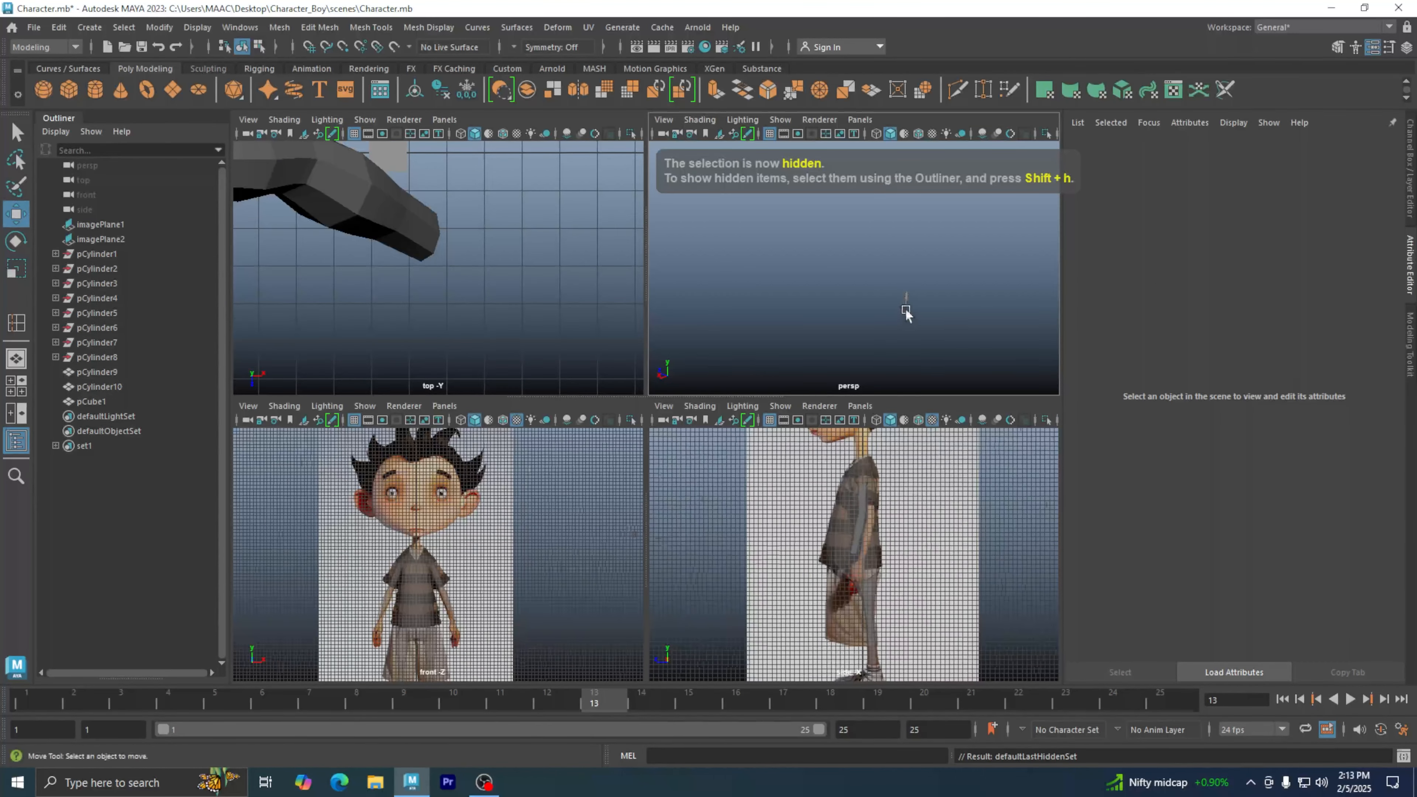
{"action": "key", "text": "space"}
{"action": "right_click_drag", "start_coordinate": [836, 395], "coordinate": [817, 459], "text": "alt"}
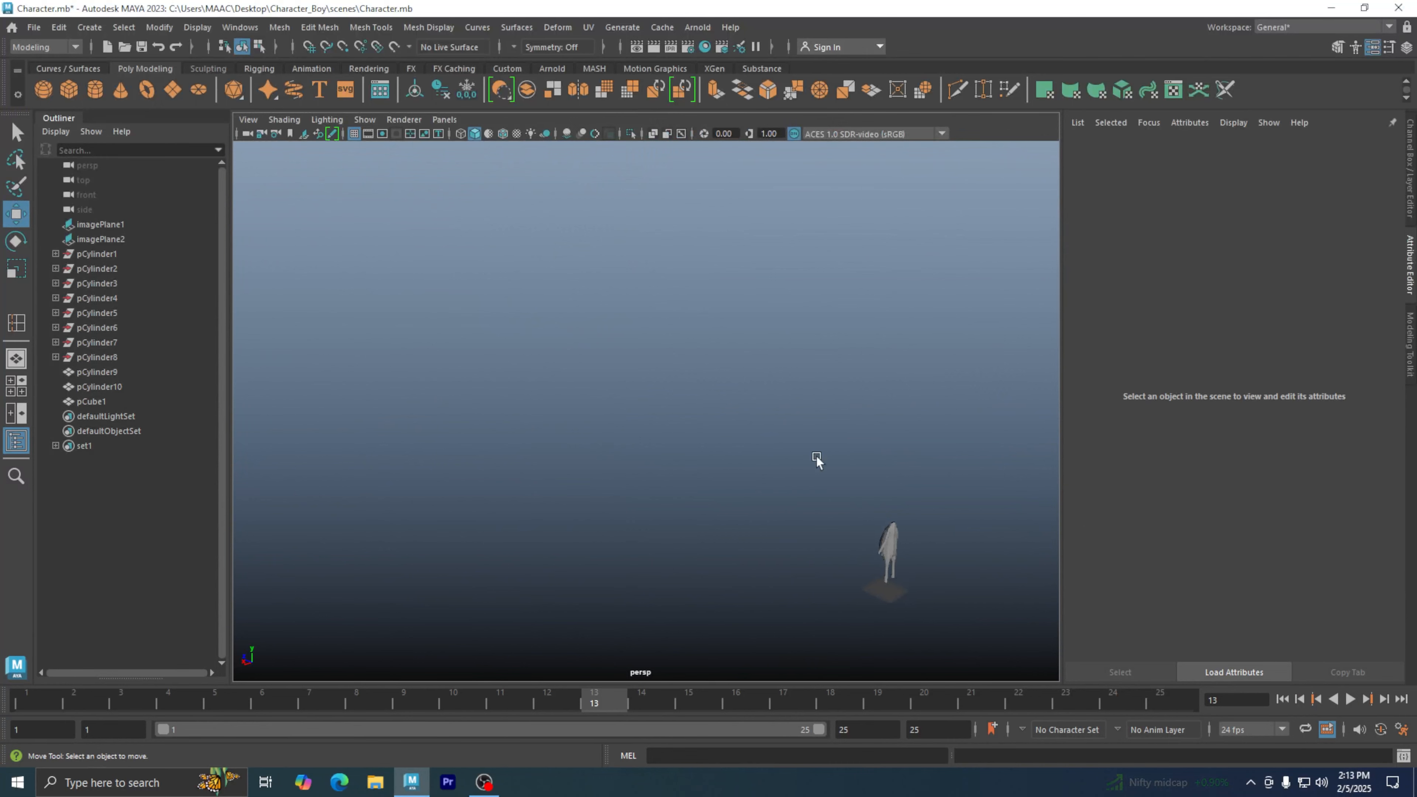
{"action": "middle_click_drag", "start_coordinate": [870, 550], "coordinate": [610, 415], "text": "alt"}
{"action": "left_click_drag", "start_coordinate": [610, 415], "coordinate": [722, 427], "text": "alt"}
{"action": "right_click_drag", "start_coordinate": [722, 427], "coordinate": [985, 411], "text": "alt"}
{"action": "middle_click_drag", "start_coordinate": [984, 411], "coordinate": [547, 371], "text": "alt"}
{"action": "left_click_drag", "start_coordinate": [547, 371], "coordinate": [781, 386], "text": "alt"}
{"action": "right_click_drag", "start_coordinate": [782, 387], "coordinate": [1088, 357], "text": "alt"}
{"action": "middle_click_drag", "start_coordinate": [1088, 358], "coordinate": [645, 415], "text": "alt"}
{"action": "left_click_drag", "start_coordinate": [646, 415], "coordinate": [605, 407], "text": "alt"}
{"action": "right_click_drag", "start_coordinate": [344, 366], "coordinate": [506, 374], "text": "alt"}
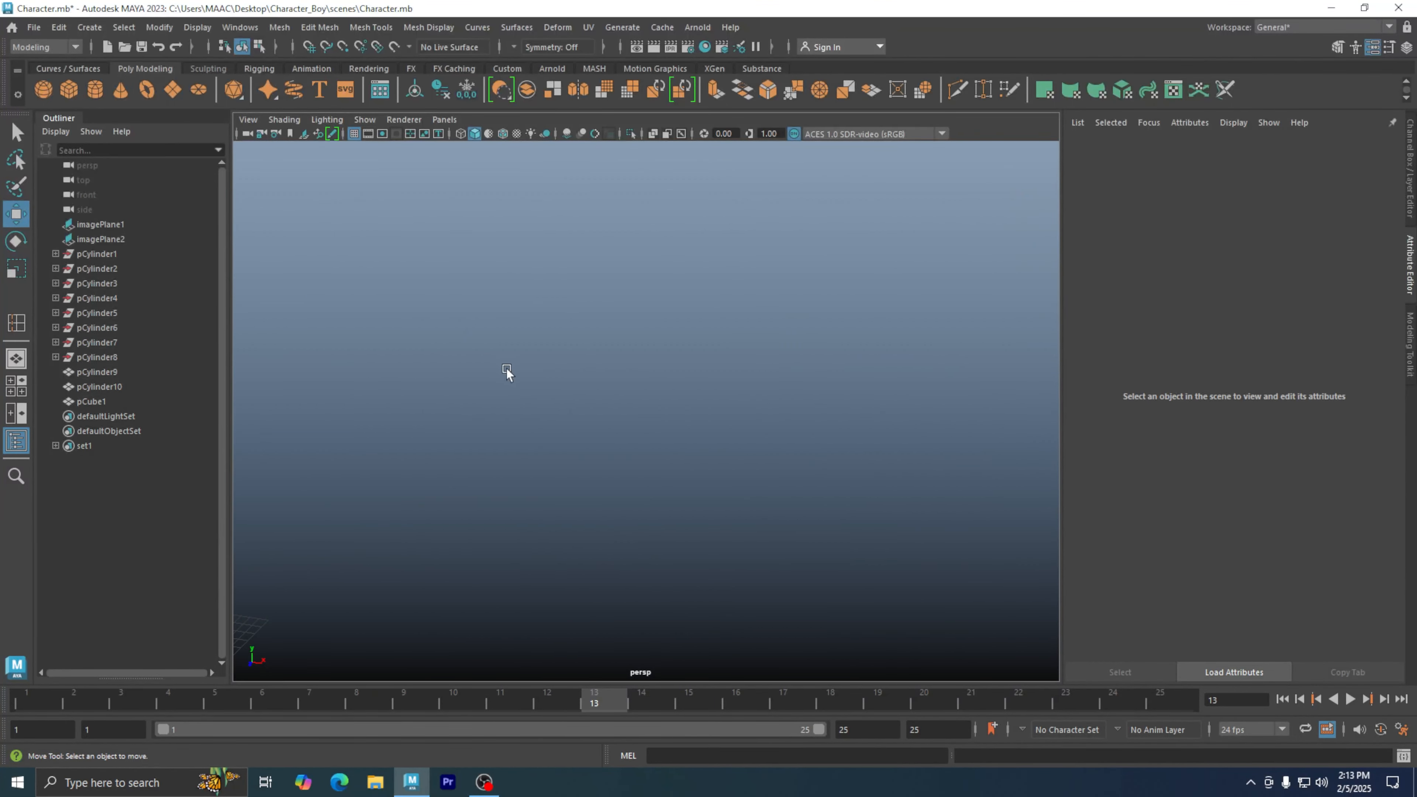
{"action": "middle_click_drag", "start_coordinate": [506, 373], "coordinate": [714, 381], "text": "alt"}
{"action": "left_click", "coordinate": [95, 402]}
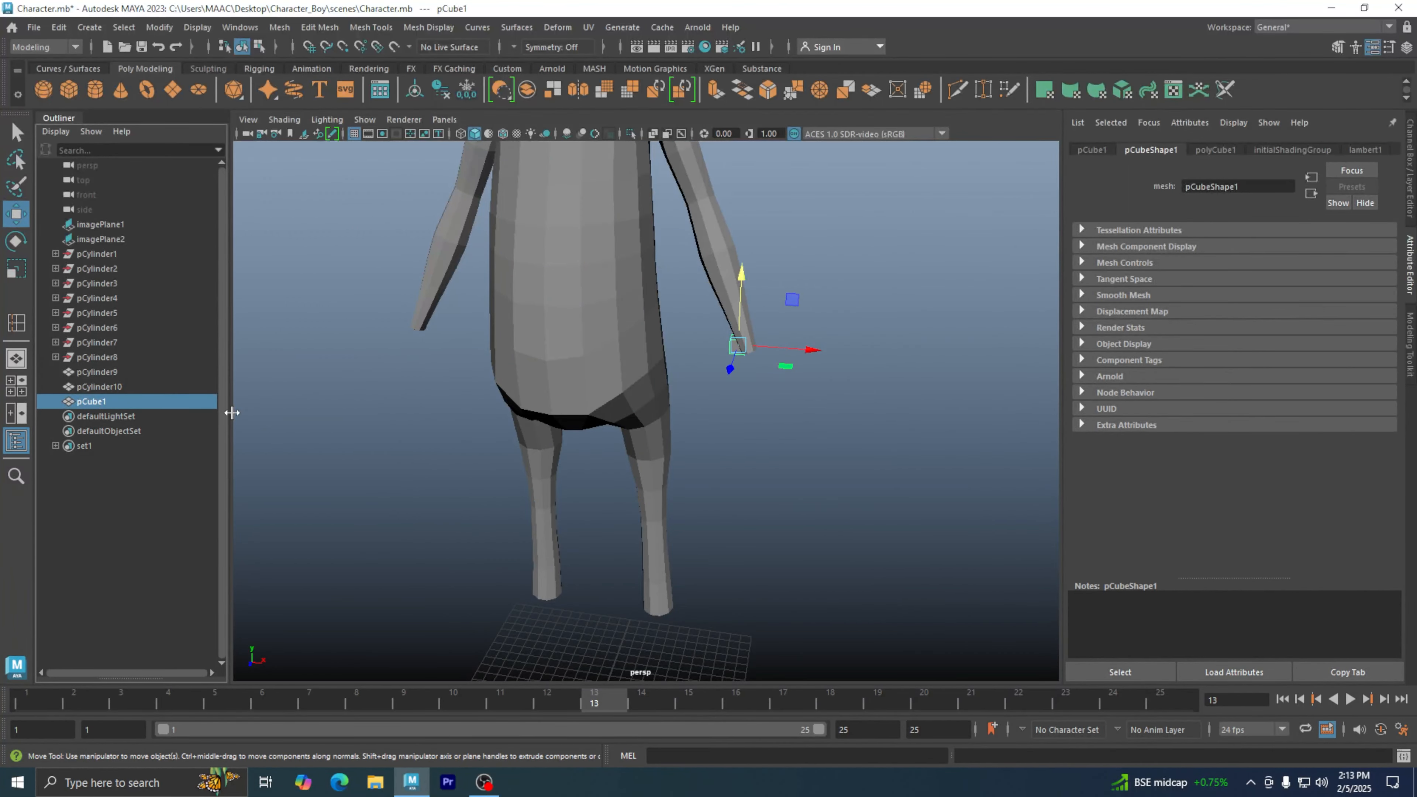
{"action": "key", "text": "f"}
{"action": "right_click_drag", "start_coordinate": [751, 458], "coordinate": [317, 445], "text": "alt"}
{"action": "left_click_drag", "start_coordinate": [618, 461], "coordinate": [581, 438], "text": "alt"}
Step: Move pCube1 down and forward in the side view to below the arm's end, at about Z 2.271
{"action": "key", "text": "space"}
{"action": "key", "text": "space"}
{"action": "right_click_drag", "start_coordinate": [698, 452], "coordinate": [834, 421], "text": "alt"}
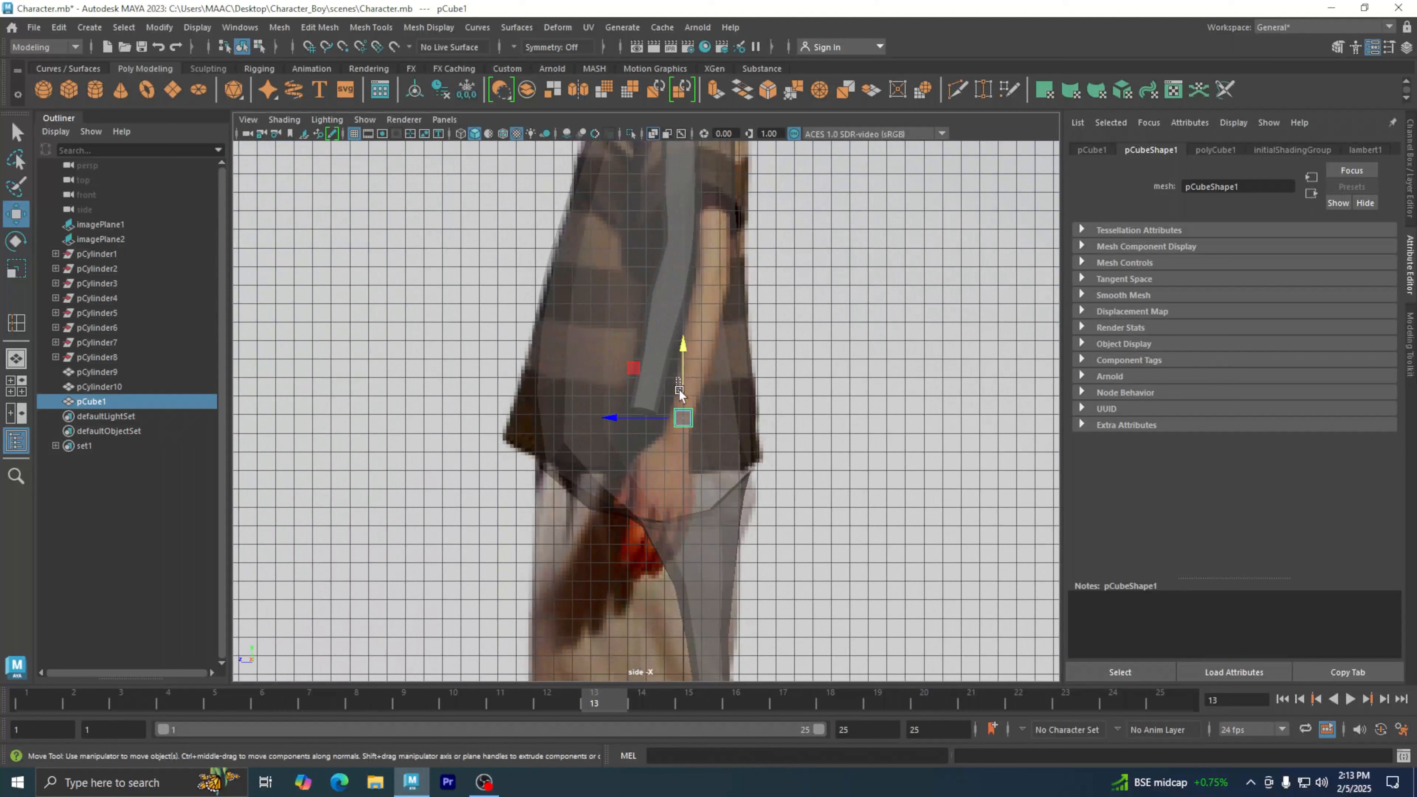
{"action": "left_click", "coordinate": [688, 386]}
{"action": "left_click", "coordinate": [160, 402]}
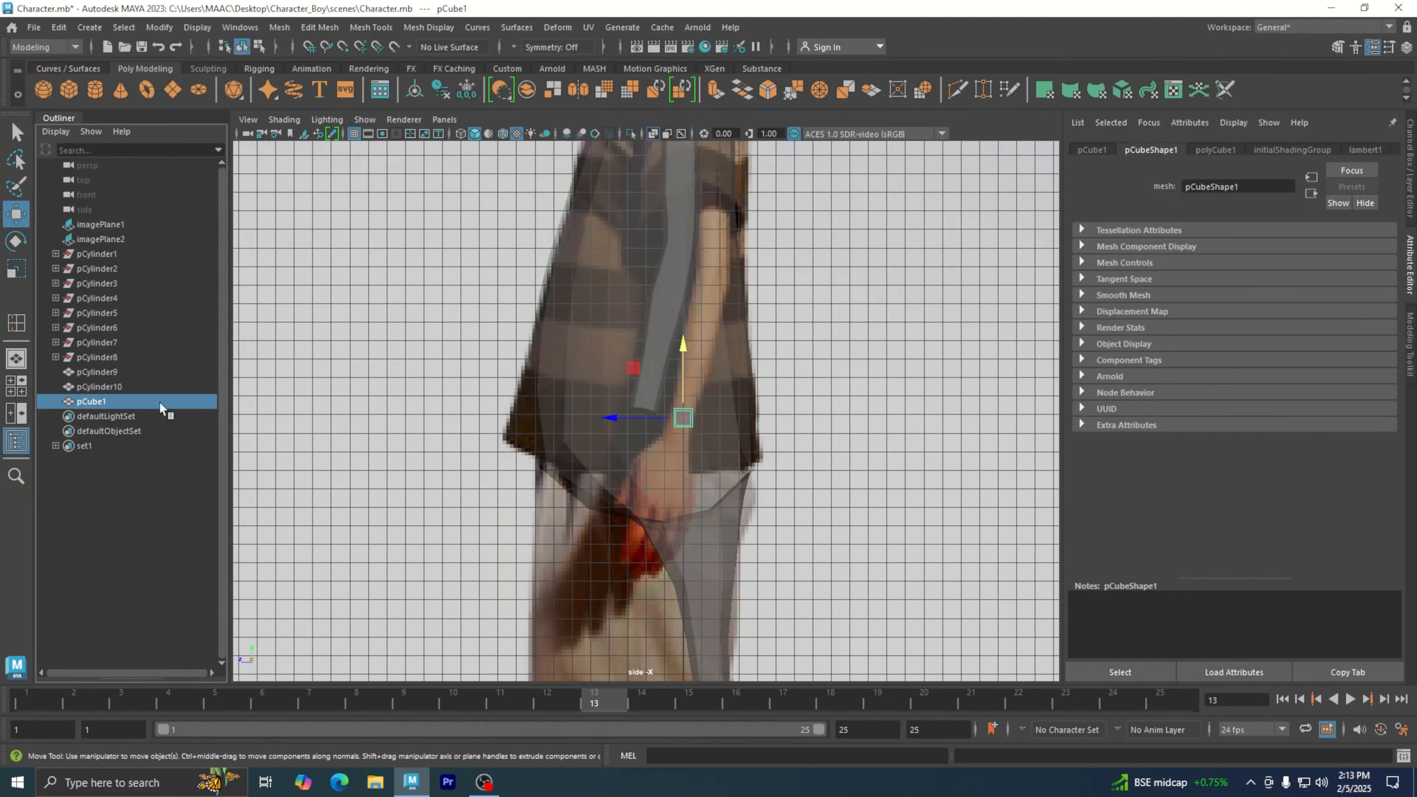
{"action": "left_click_drag", "start_coordinate": [683, 377], "coordinate": [613, 445]}
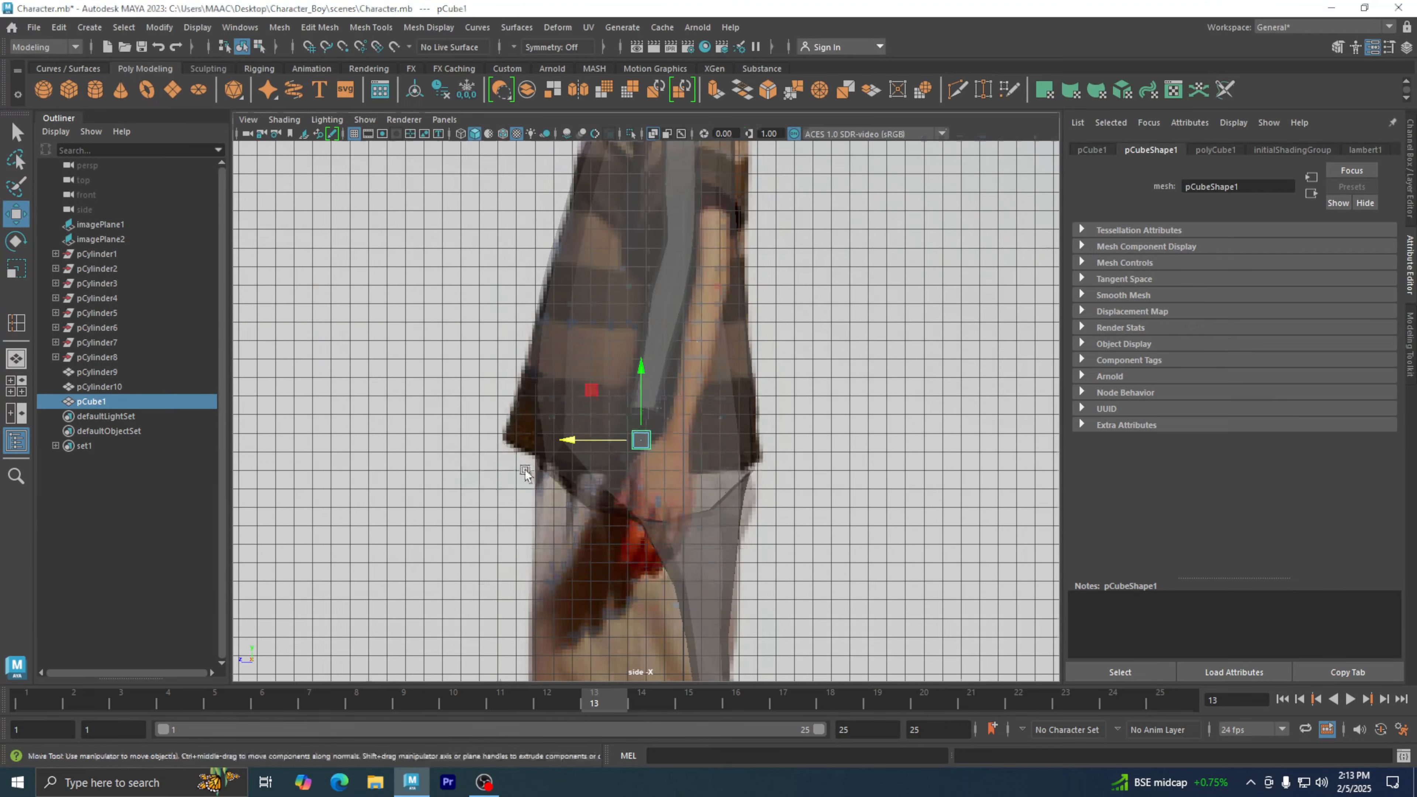
Step: Move pCube1 onto the reference hand in the front view, at about X 11.844 and Y 32.003, and show its polyCube1 settings
{"action": "key", "text": "space"}
{"action": "key", "text": "space"}
{"action": "scroll", "coordinate": [499, 352], "scroll_direction": "up", "scroll_amount": 10}
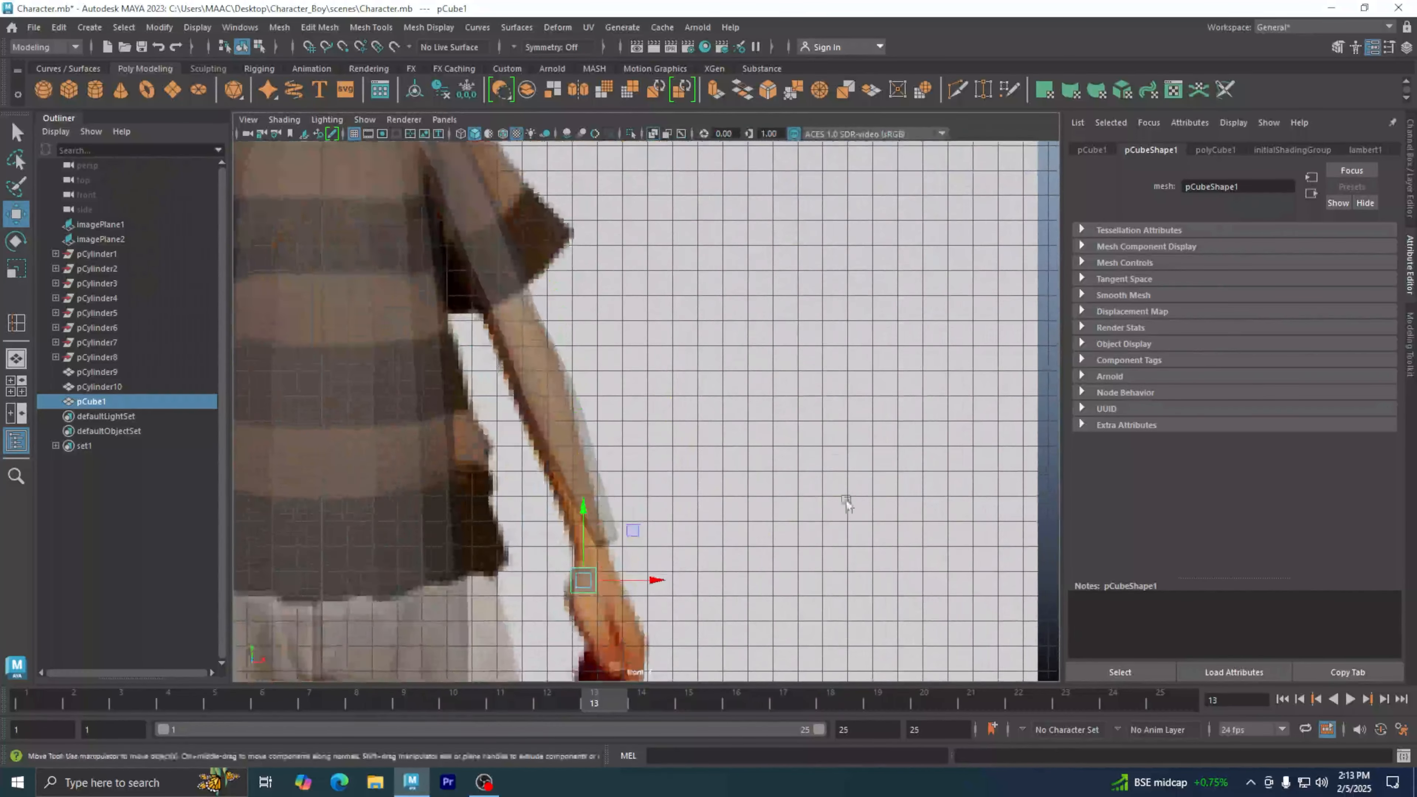
{"action": "mouse_move", "coordinate": [525, 362]}
{"action": "left_mouse_down"}
{"action": "mouse_move", "coordinate": [582, 363]}
{"action": "mouse_move", "coordinate": [537, 342]}
{"action": "mouse_move", "coordinate": [536, 360]}
{"action": "left_mouse_up"}
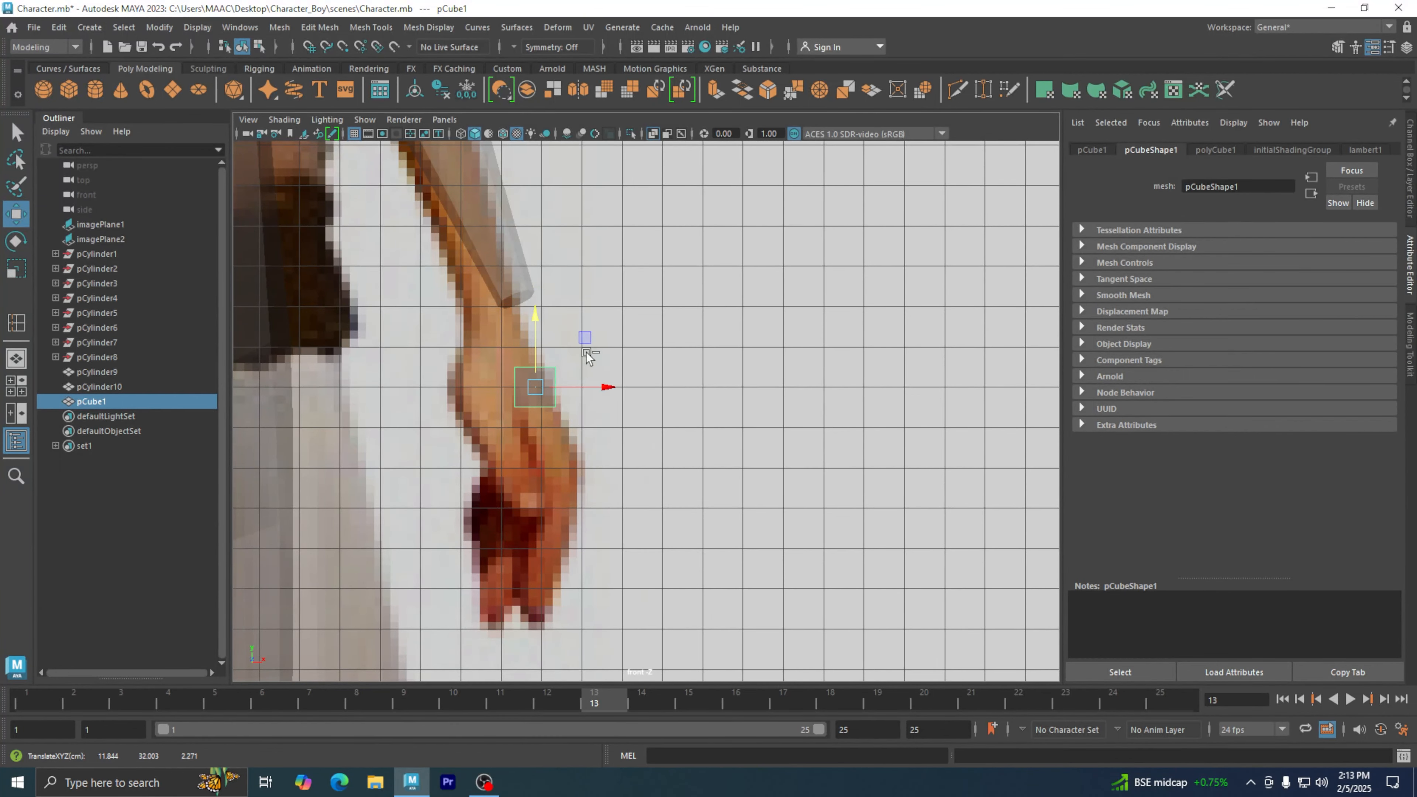
{"action": "key", "text": "ctrl+a"}
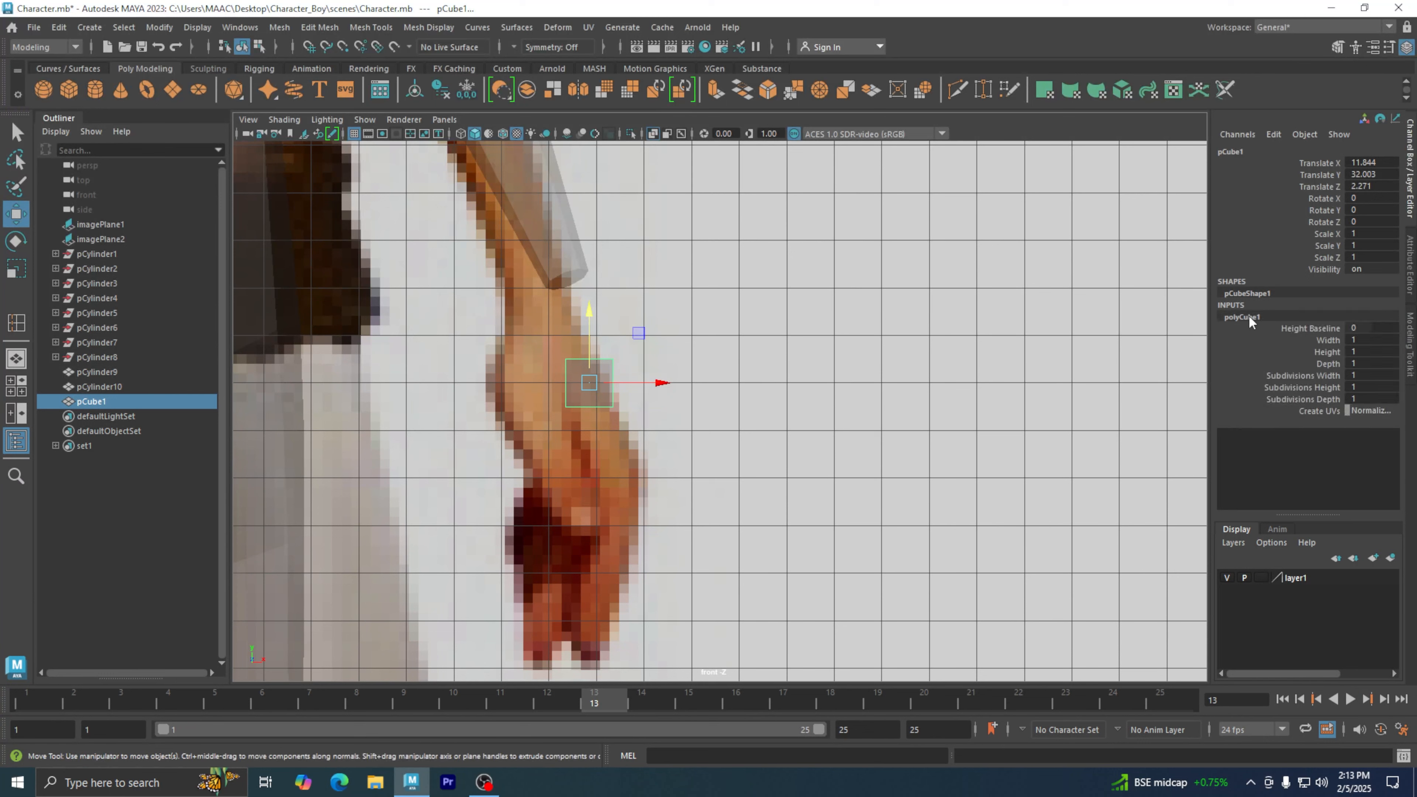
Step: Set pCube1's height to 4 and shift it slightly outward and down, to about X 11.983 and Y 31.894
{"action": "left_click", "coordinate": [1248, 317]}
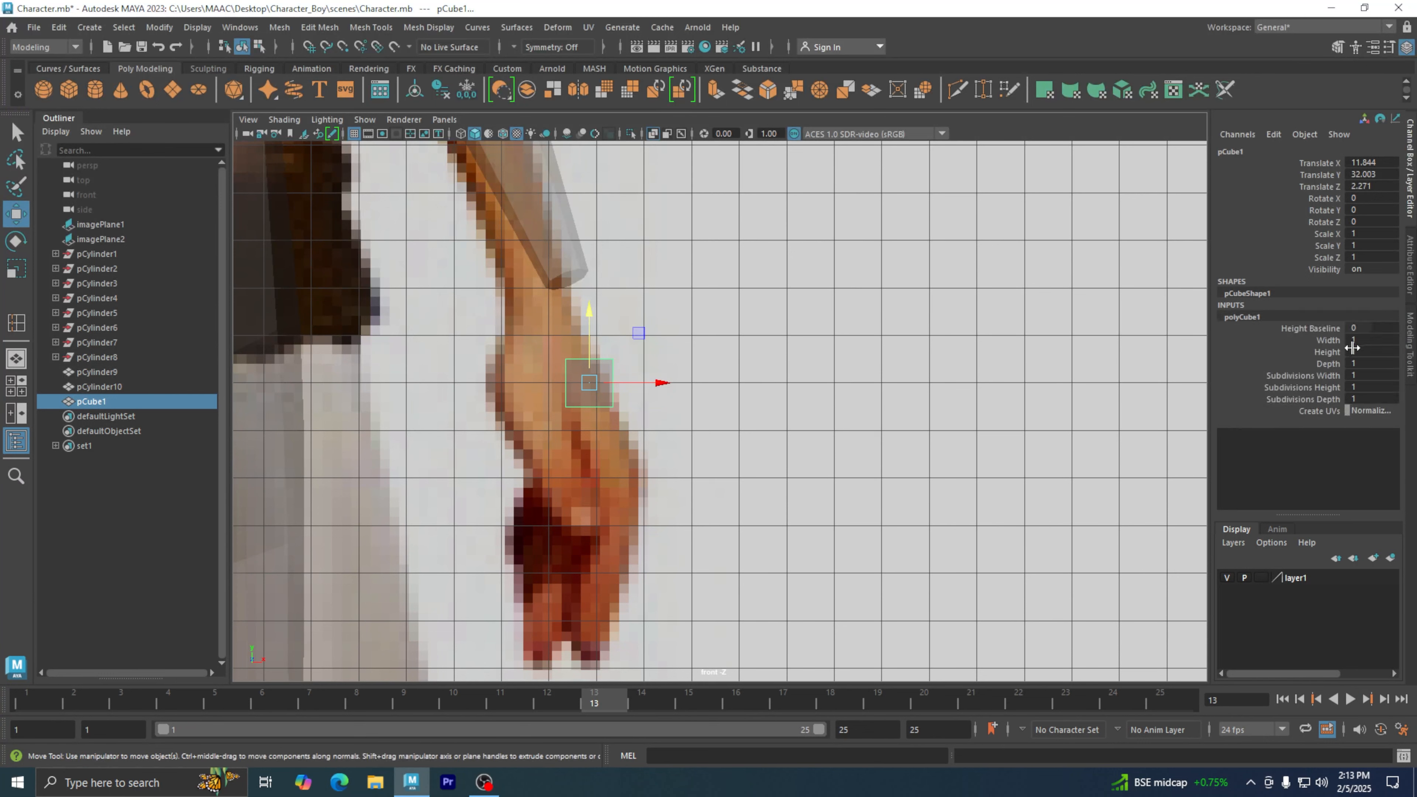
{"action": "left_click", "coordinate": [1327, 351]}
{"action": "middle_click_drag", "start_coordinate": [828, 383], "coordinate": [848, 382]}
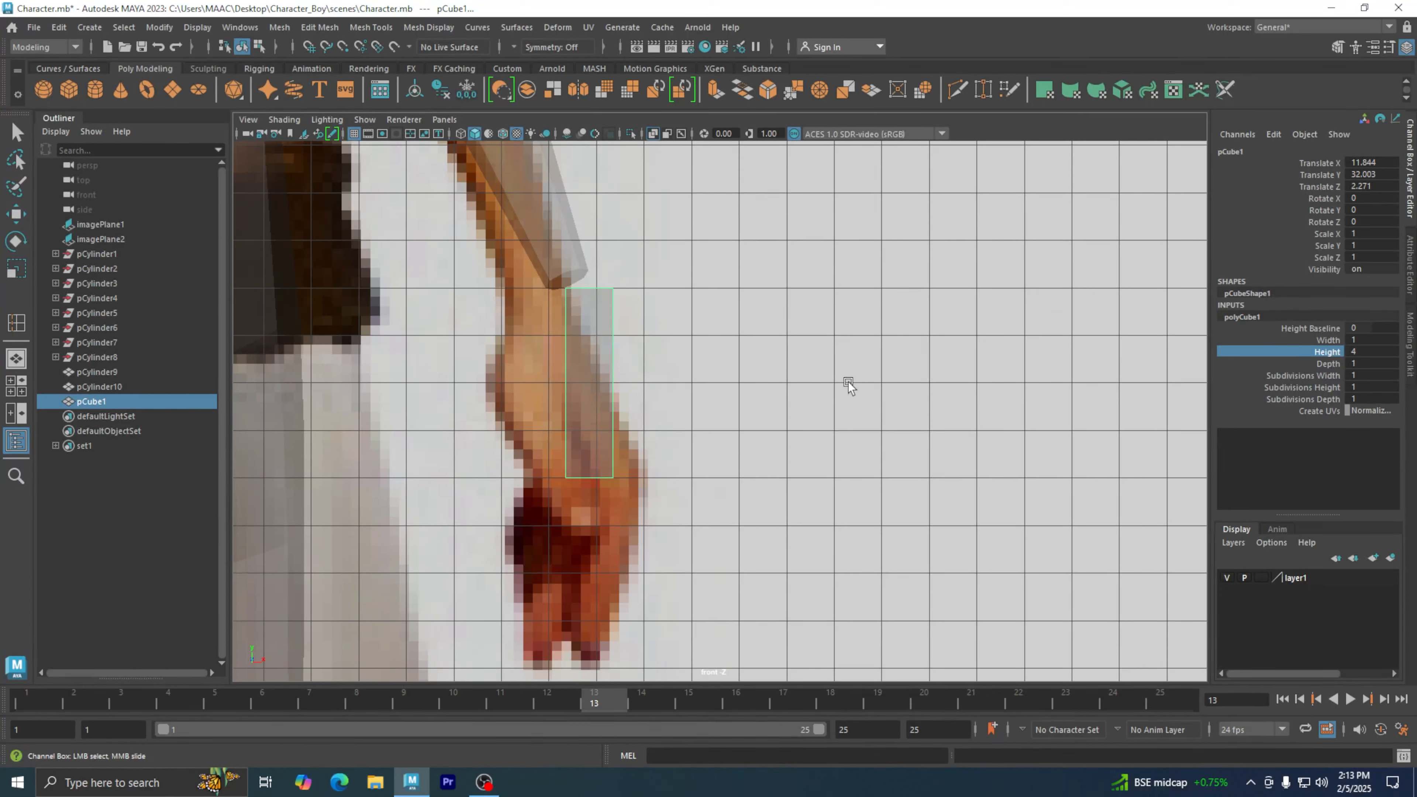
{"action": "key", "text": "w"}
{"action": "left_click_drag", "start_coordinate": [590, 339], "coordinate": [590, 344]}
{"action": "left_click_drag", "start_coordinate": [637, 385], "coordinate": [643, 387]}
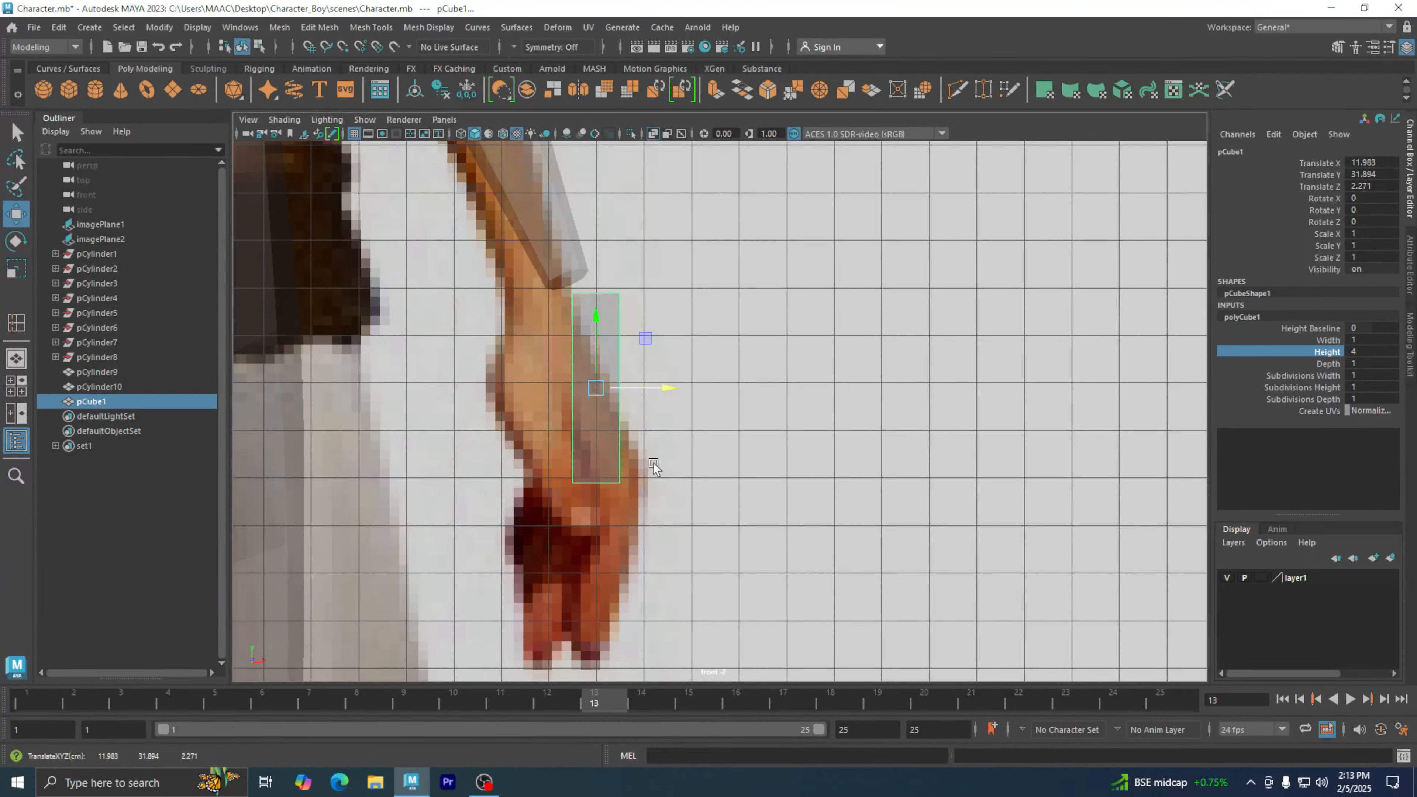
Step: Rotate pCube1 about 23.504 degrees around Z to follow the arm's slope, and move it to about X 12.331 and Y 32.045
{"action": "key", "text": "e"}
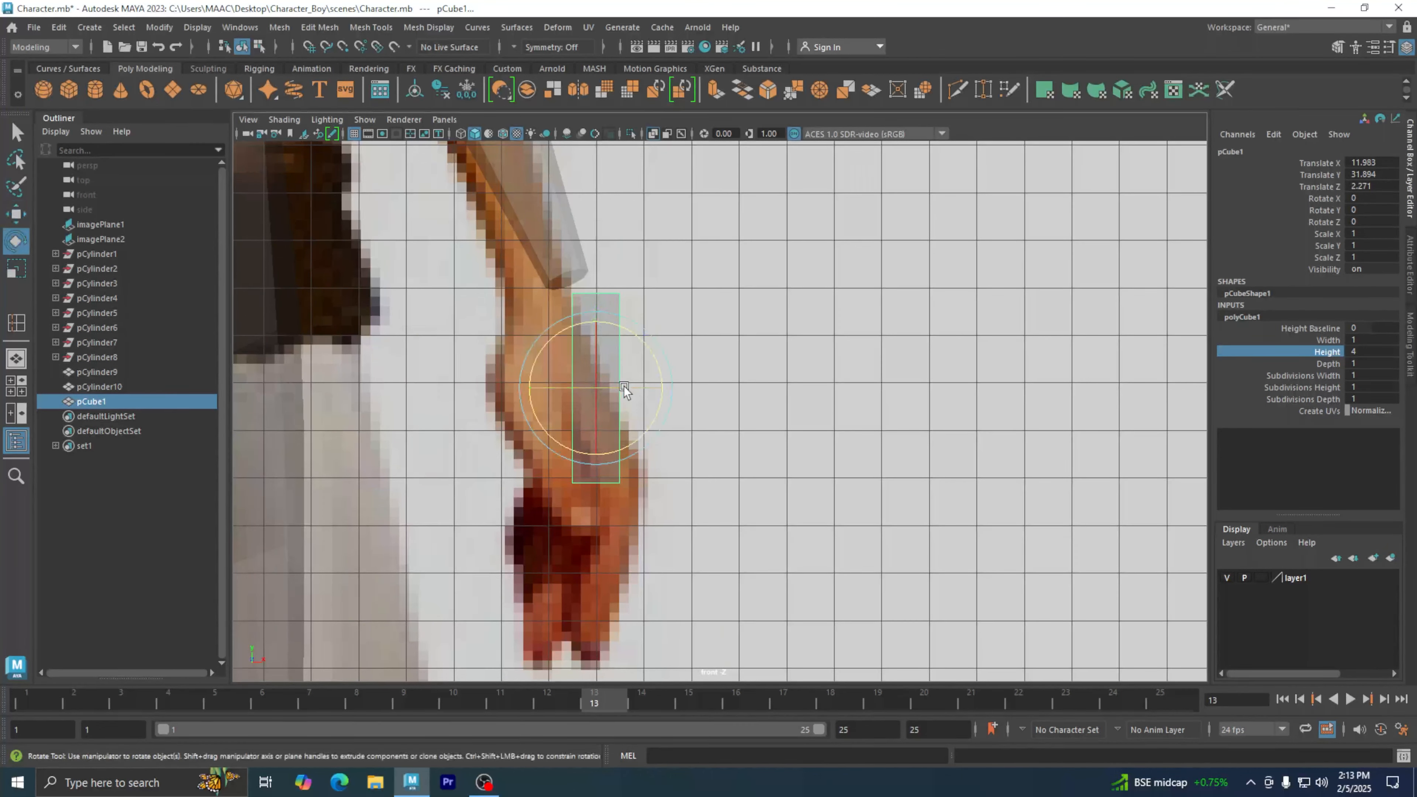
{"action": "left_click_drag", "start_coordinate": [649, 360], "coordinate": [654, 316]}
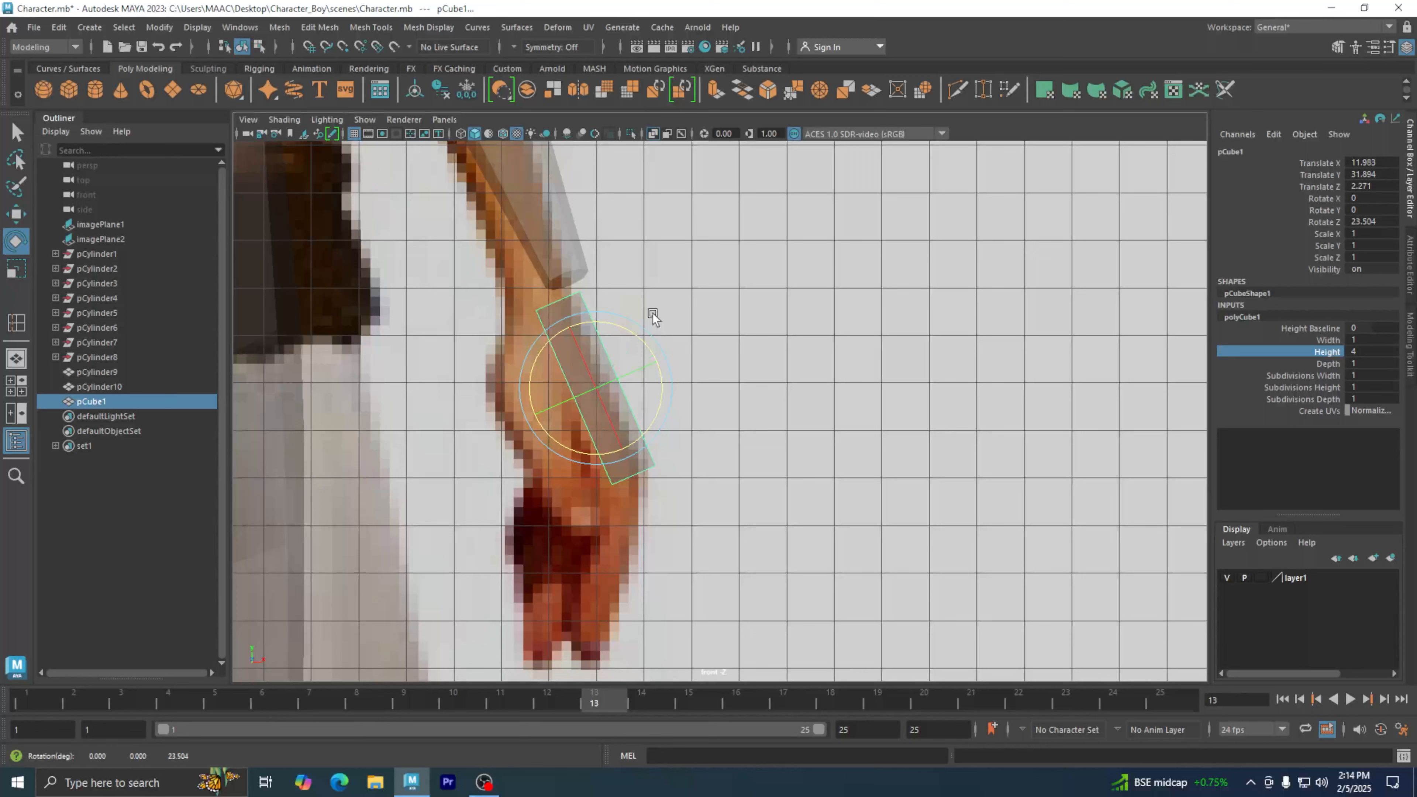
{"action": "key", "text": "w"}
{"action": "left_click_drag", "start_coordinate": [643, 367], "coordinate": [657, 363]}
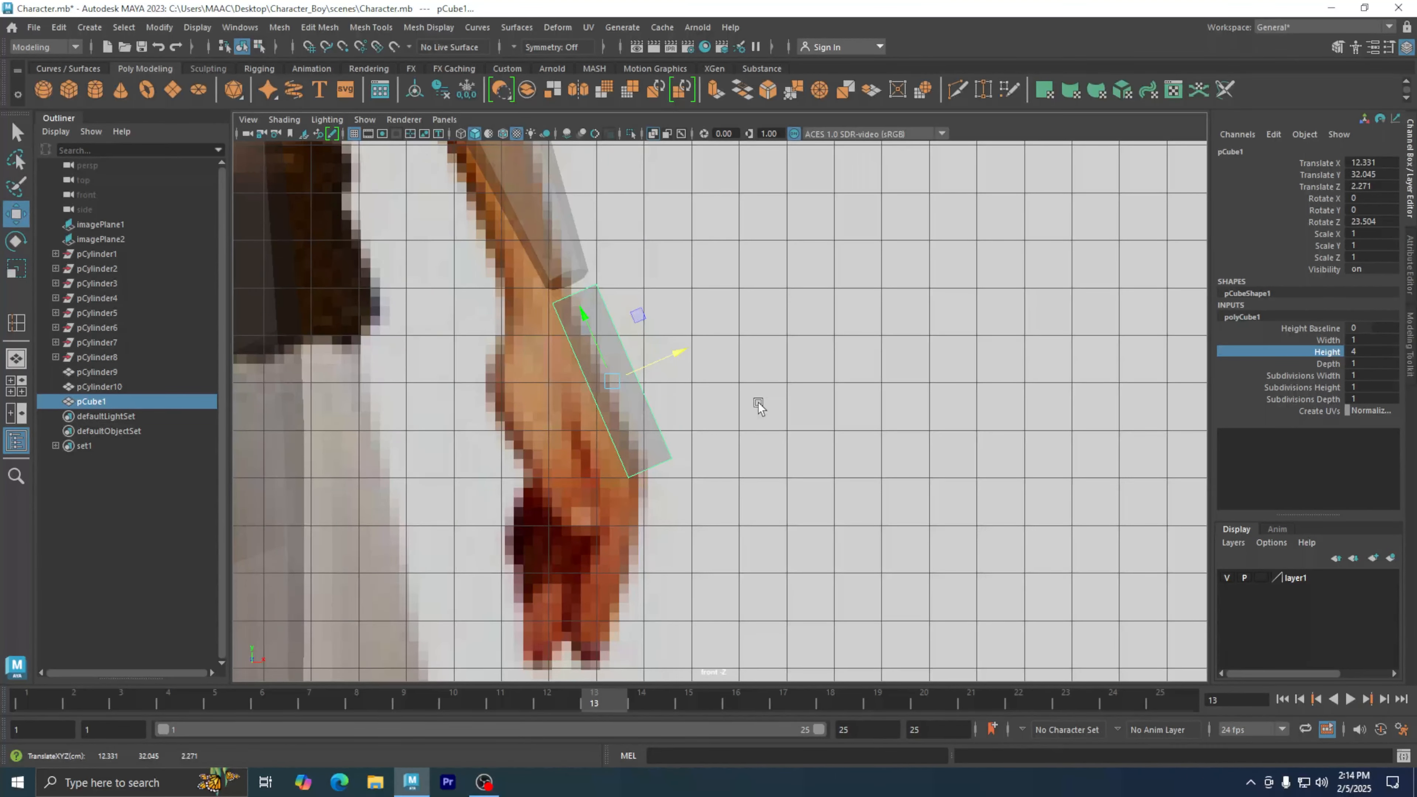
Step: Set pCube1's depth to 2.9 in the perspective view
{"action": "key", "text": "space"}
{"action": "key", "text": "space"}
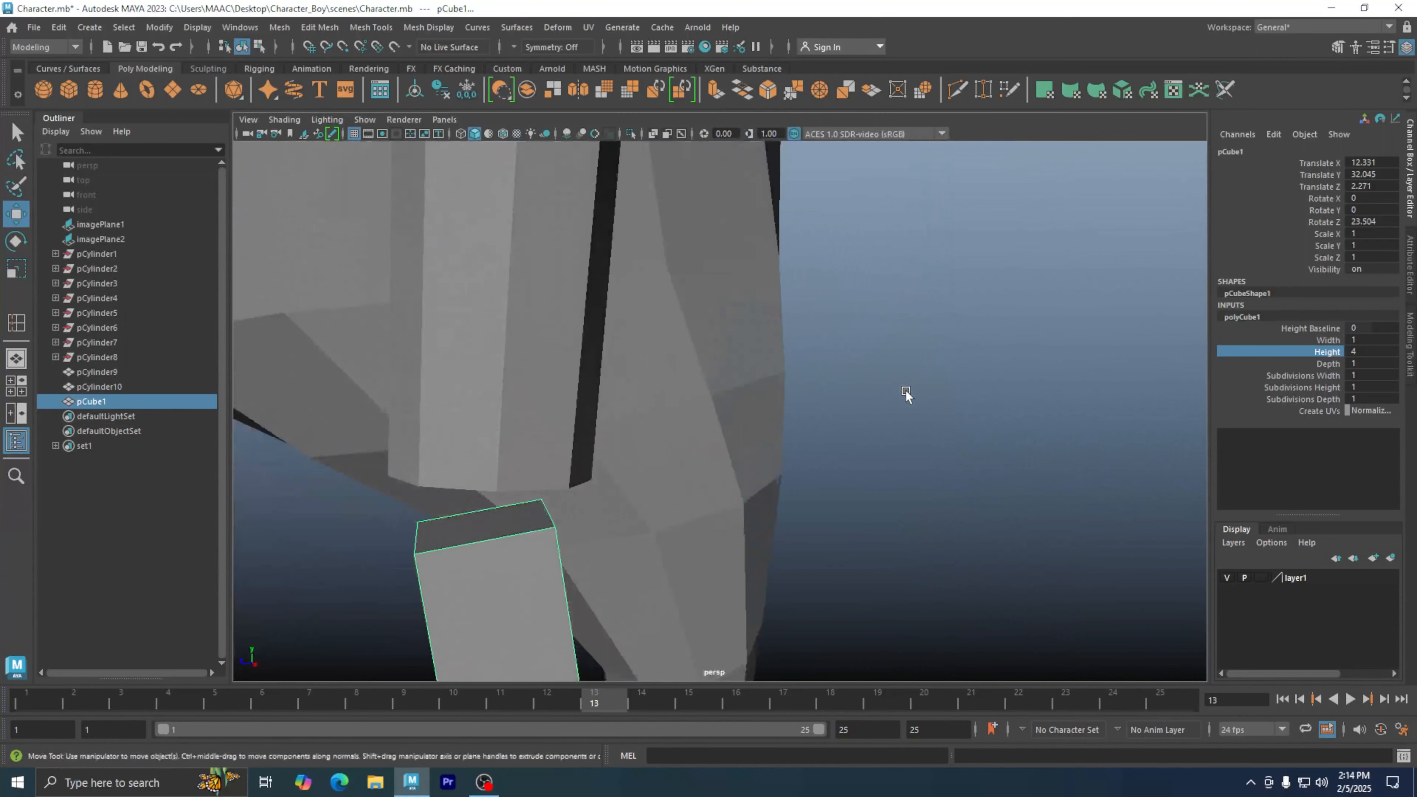
{"action": "right_click_drag", "start_coordinate": [906, 392], "coordinate": [586, 437], "text": "alt"}
{"action": "middle_click_drag", "start_coordinate": [585, 437], "coordinate": [745, 348], "text": "alt"}
{"action": "left_click_drag", "start_coordinate": [744, 347], "coordinate": [818, 383], "text": "alt"}
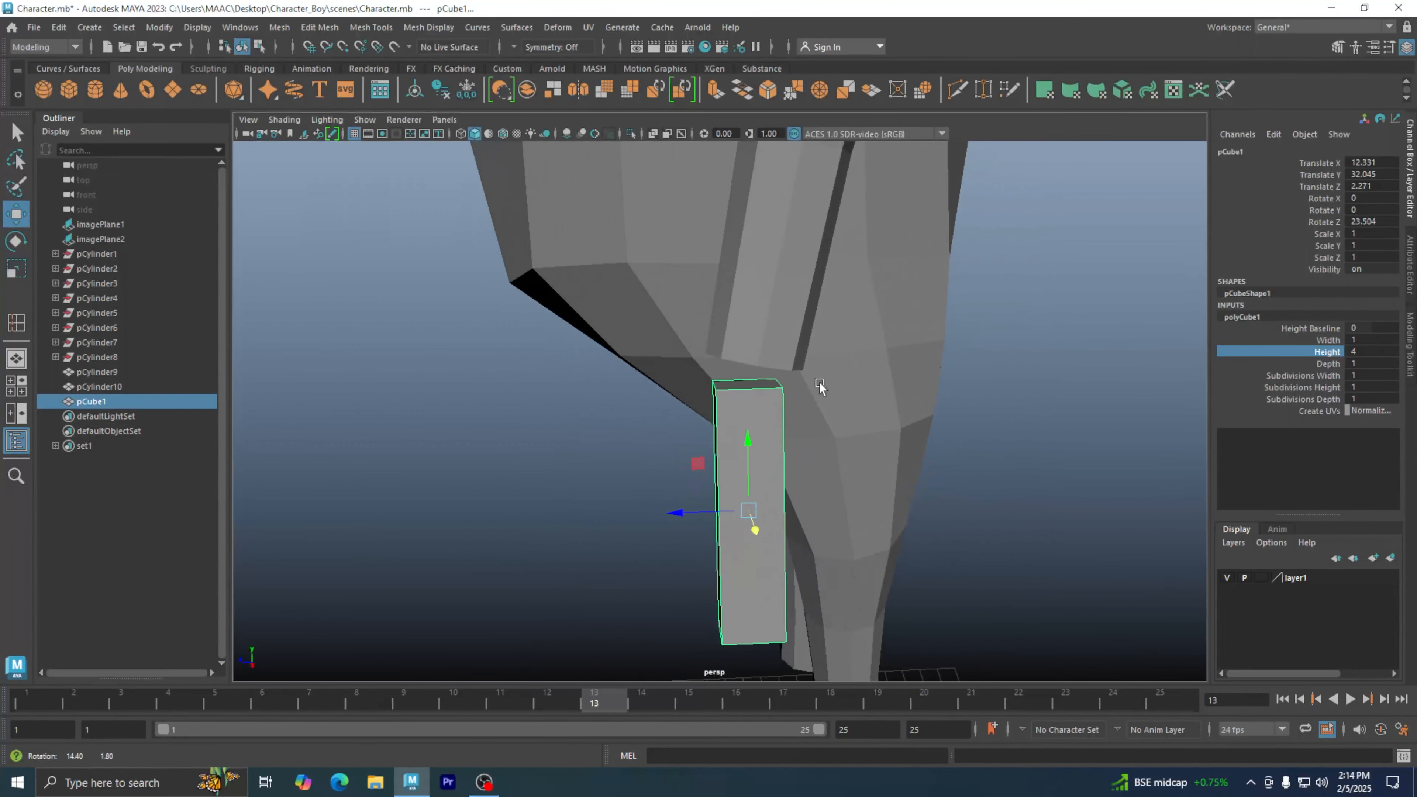
{"action": "left_click", "coordinate": [1334, 363]}
{"action": "middle_click_drag", "start_coordinate": [934, 437], "coordinate": [941, 436]}
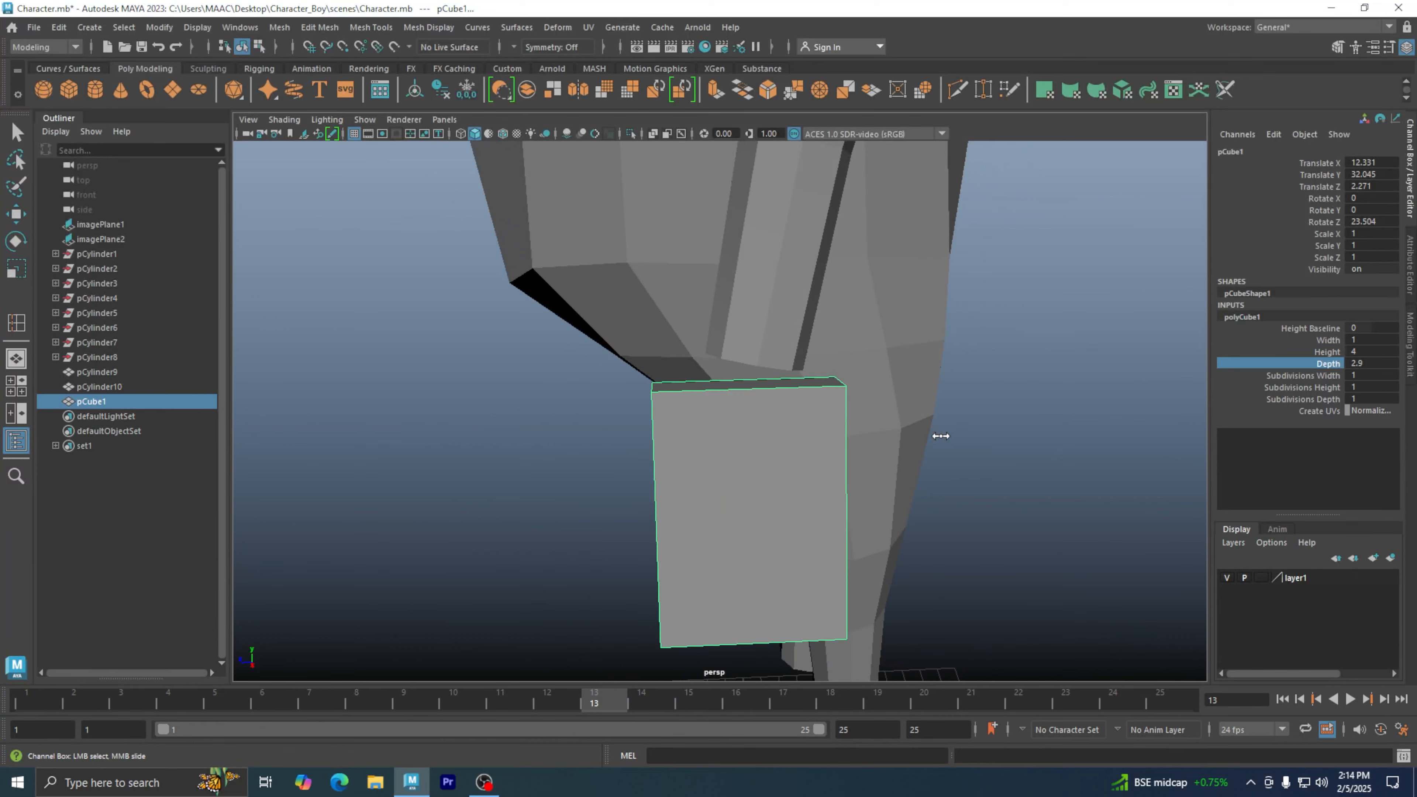
{"action": "left_click_drag", "start_coordinate": [915, 458], "coordinate": [993, 478], "text": "alt"}
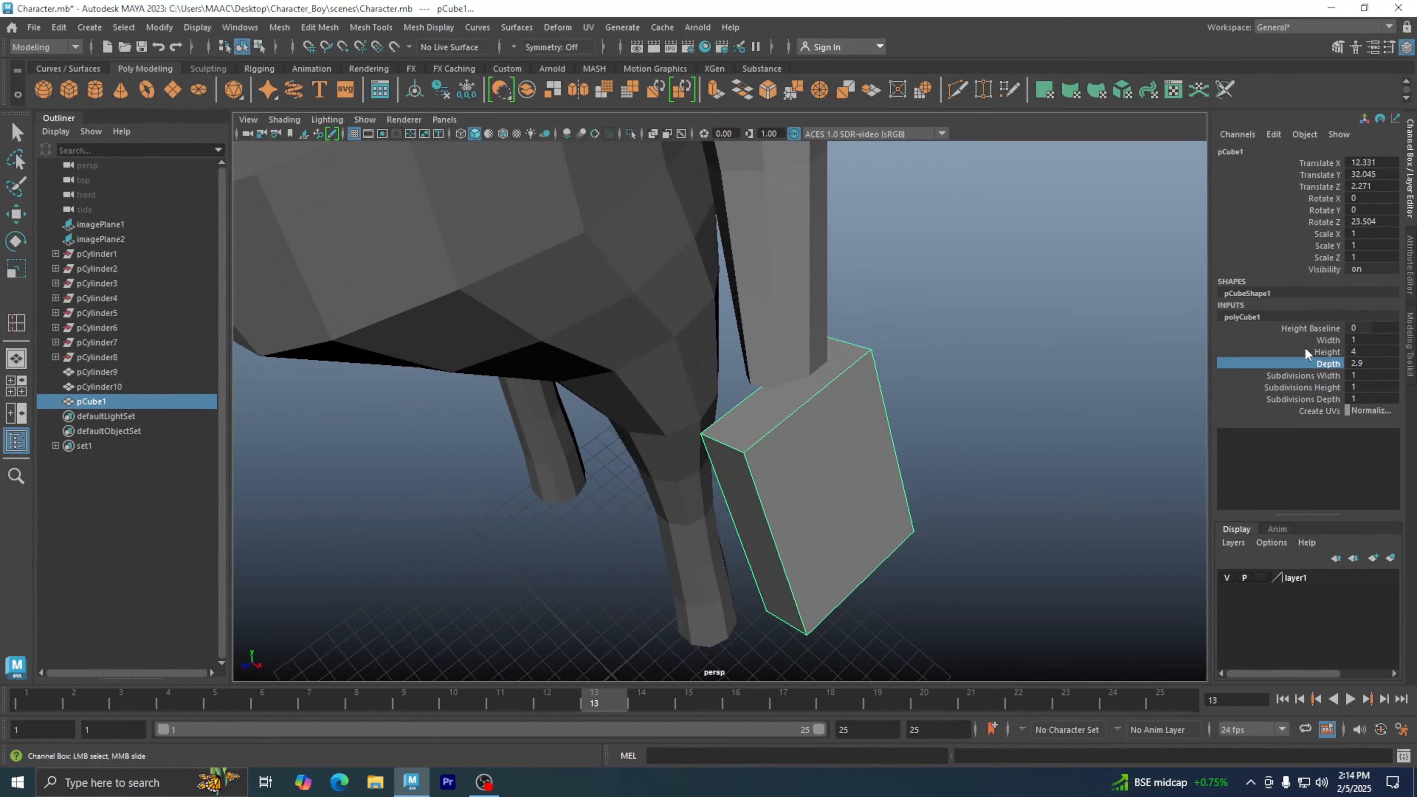
Step: Try adjusting pCube1's width and width subdivisions, and undo the subdivision change
{"action": "left_click", "coordinate": [1325, 340]}
{"action": "middle_click_drag", "start_coordinate": [1062, 411], "coordinate": [1062, 411]}
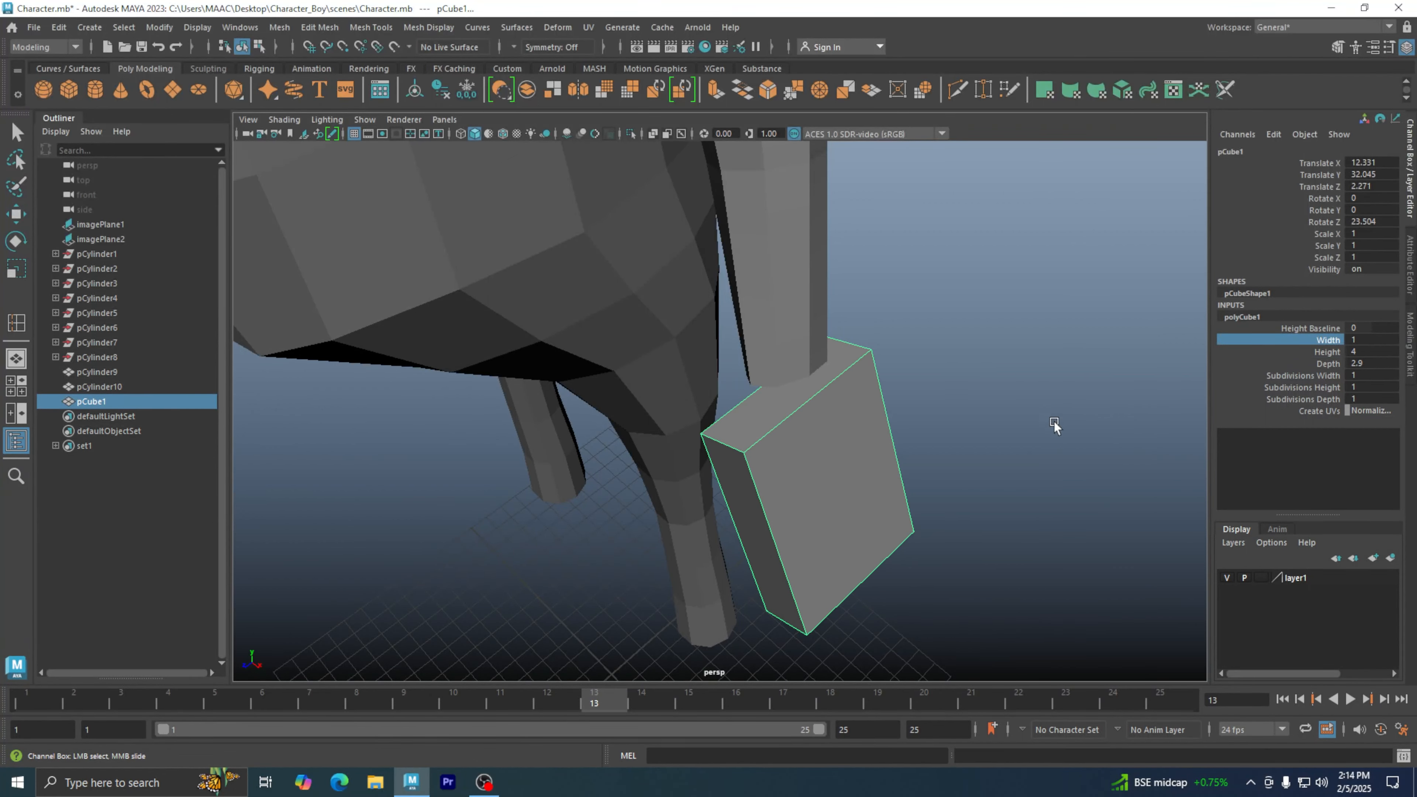
{"action": "mouse_move", "coordinate": [1054, 426]}
{"action": "left_mouse_down", "text": "alt"}
{"action": "mouse_move", "coordinate": [1069, 427]}
{"action": "mouse_move", "coordinate": [1038, 433]}
{"action": "left_mouse_up", "text": "alt"}
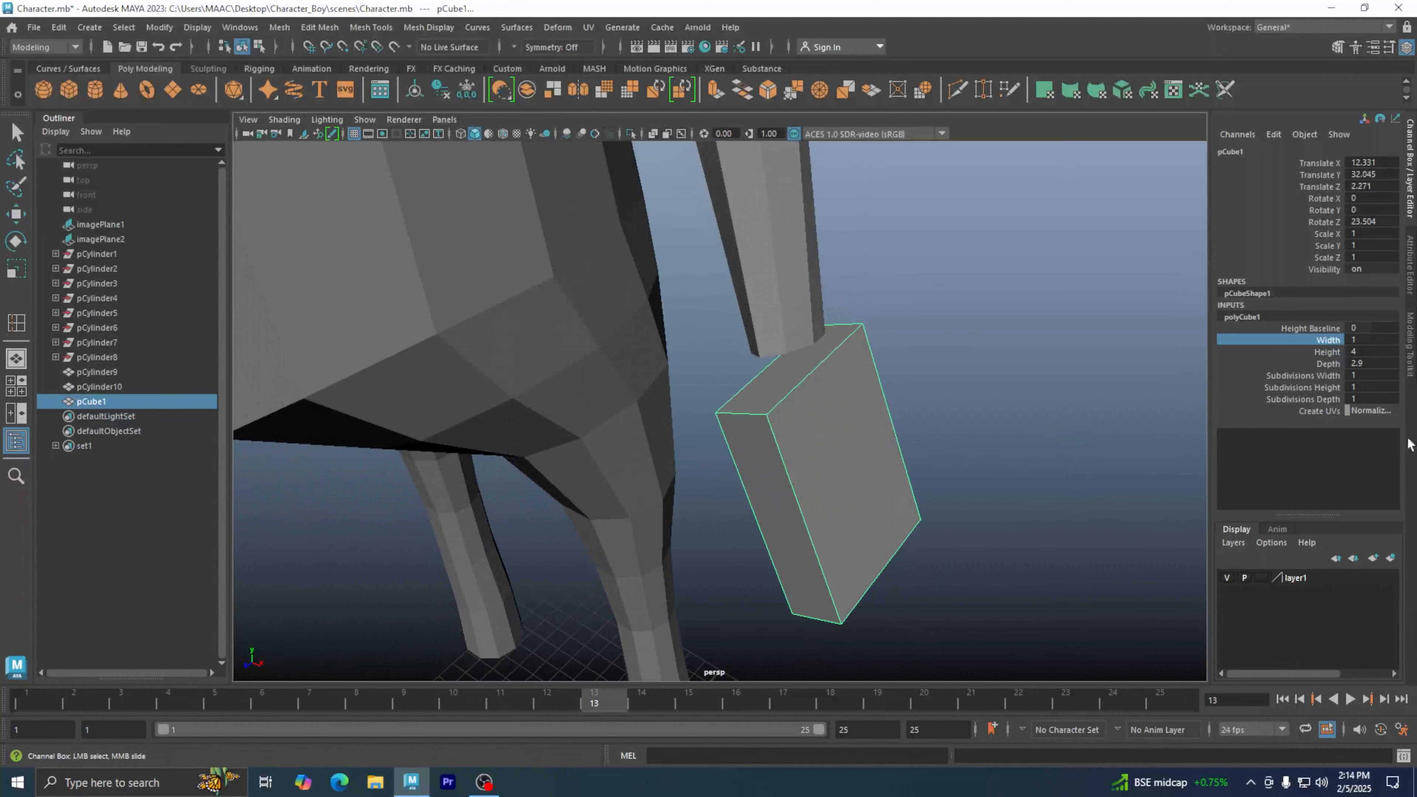
{"action": "left_click", "coordinate": [1304, 375]}
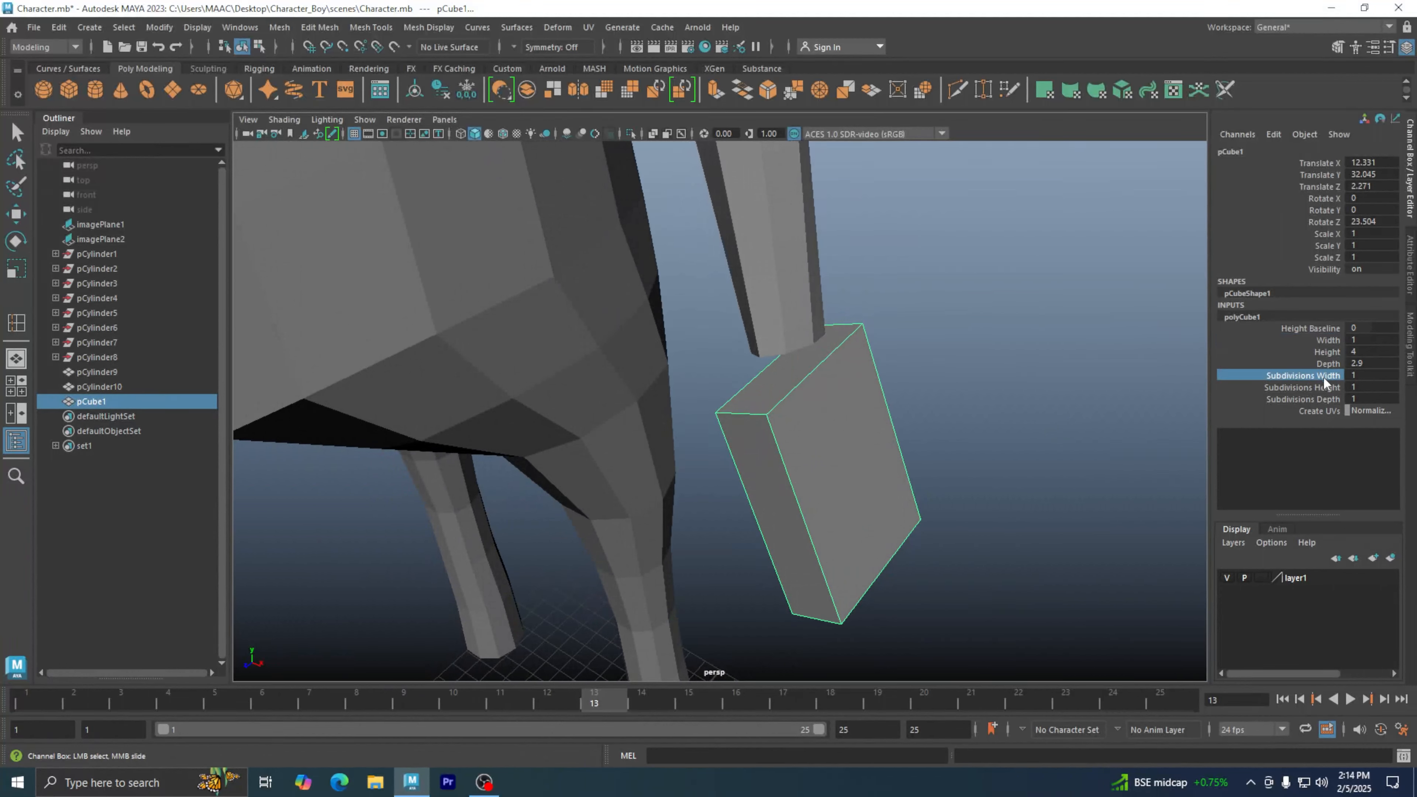
{"action": "middle_click_drag", "start_coordinate": [1025, 408], "coordinate": [1082, 398]}
{"action": "key", "text": "ctrl+z"}
Step: Set pCube1's height subdivisions to 3 and its height to 3.6
{"action": "left_click", "coordinate": [1339, 389]}
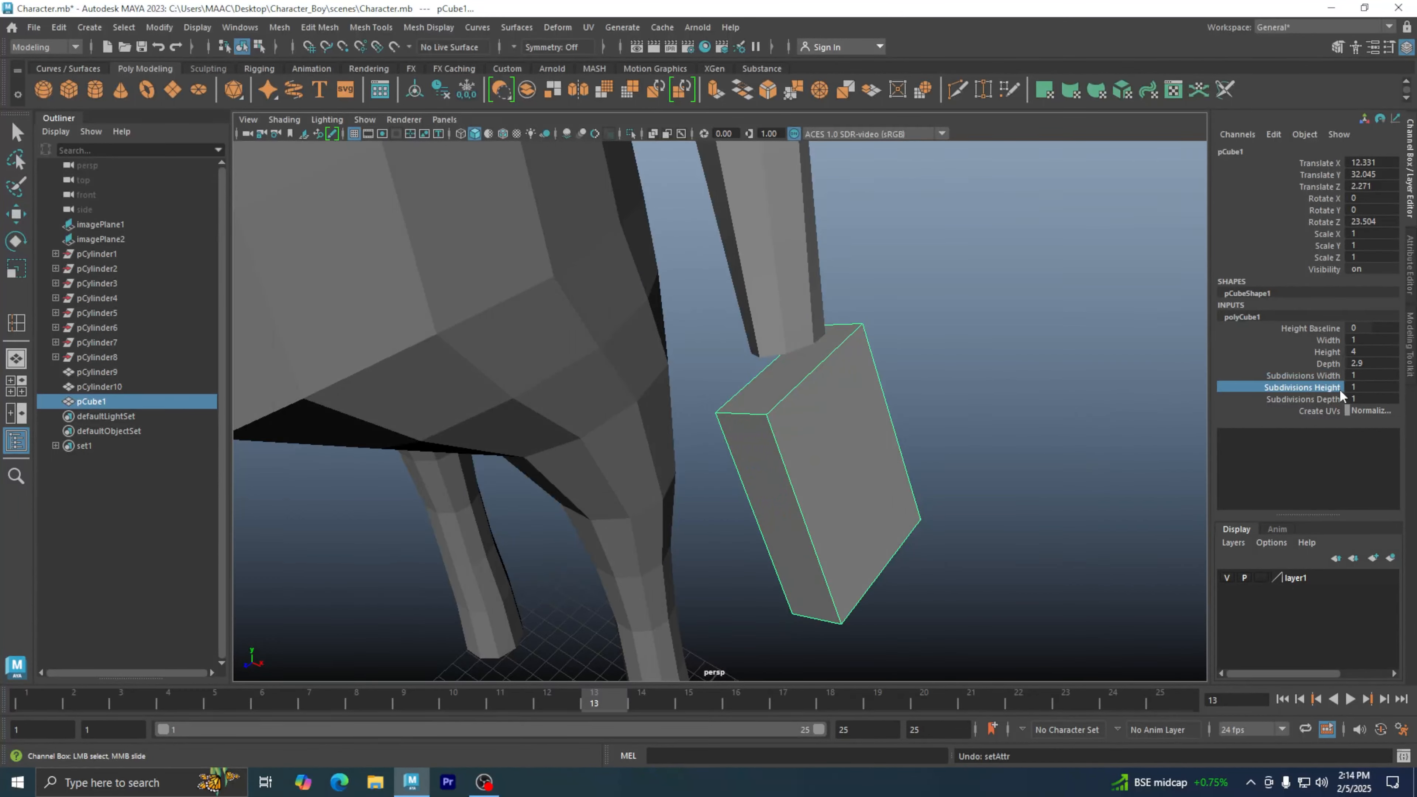
{"action": "middle_click_drag", "start_coordinate": [899, 412], "coordinate": [912, 414]}
{"action": "left_click_drag", "start_coordinate": [1097, 502], "coordinate": [984, 475], "text": "alt"}
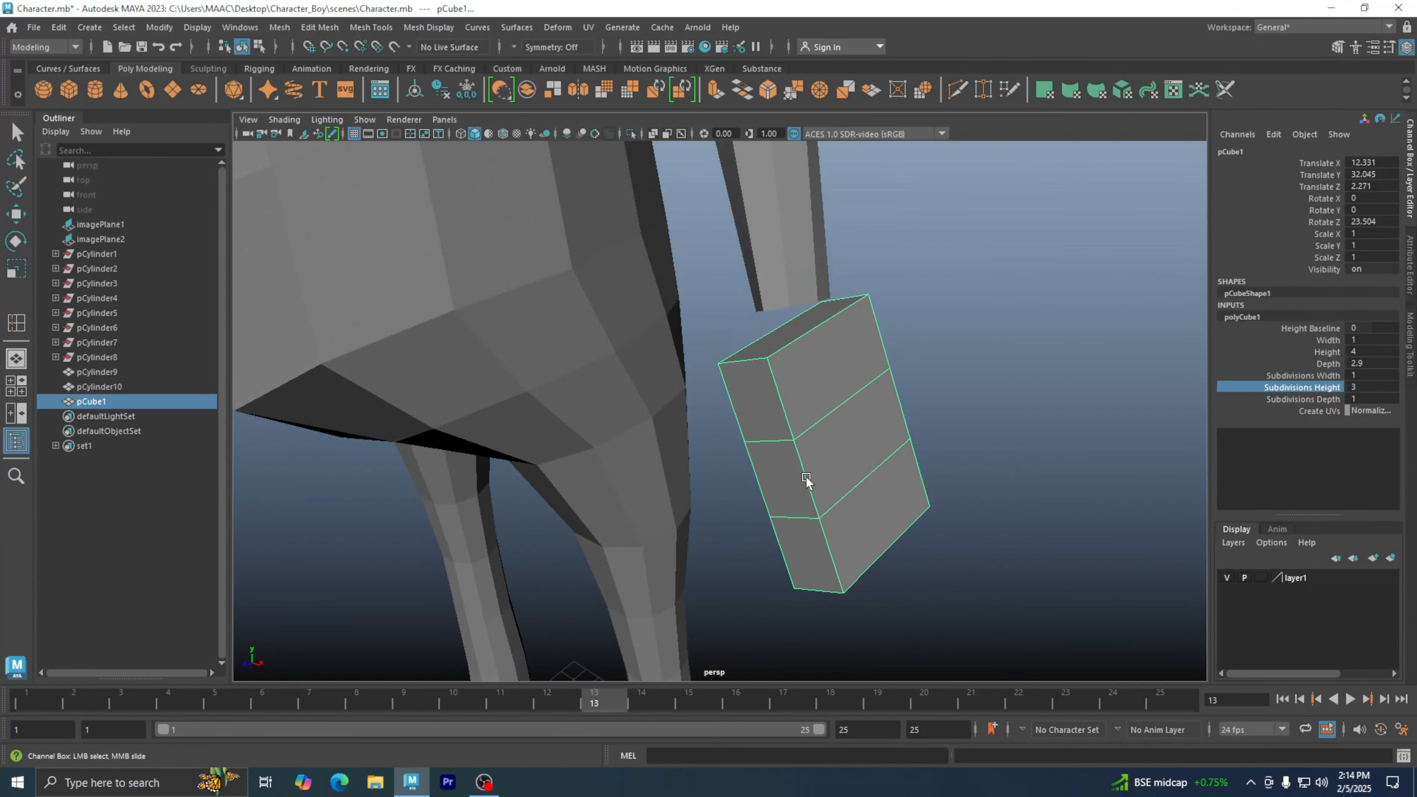
{"action": "left_click", "coordinate": [1320, 352]}
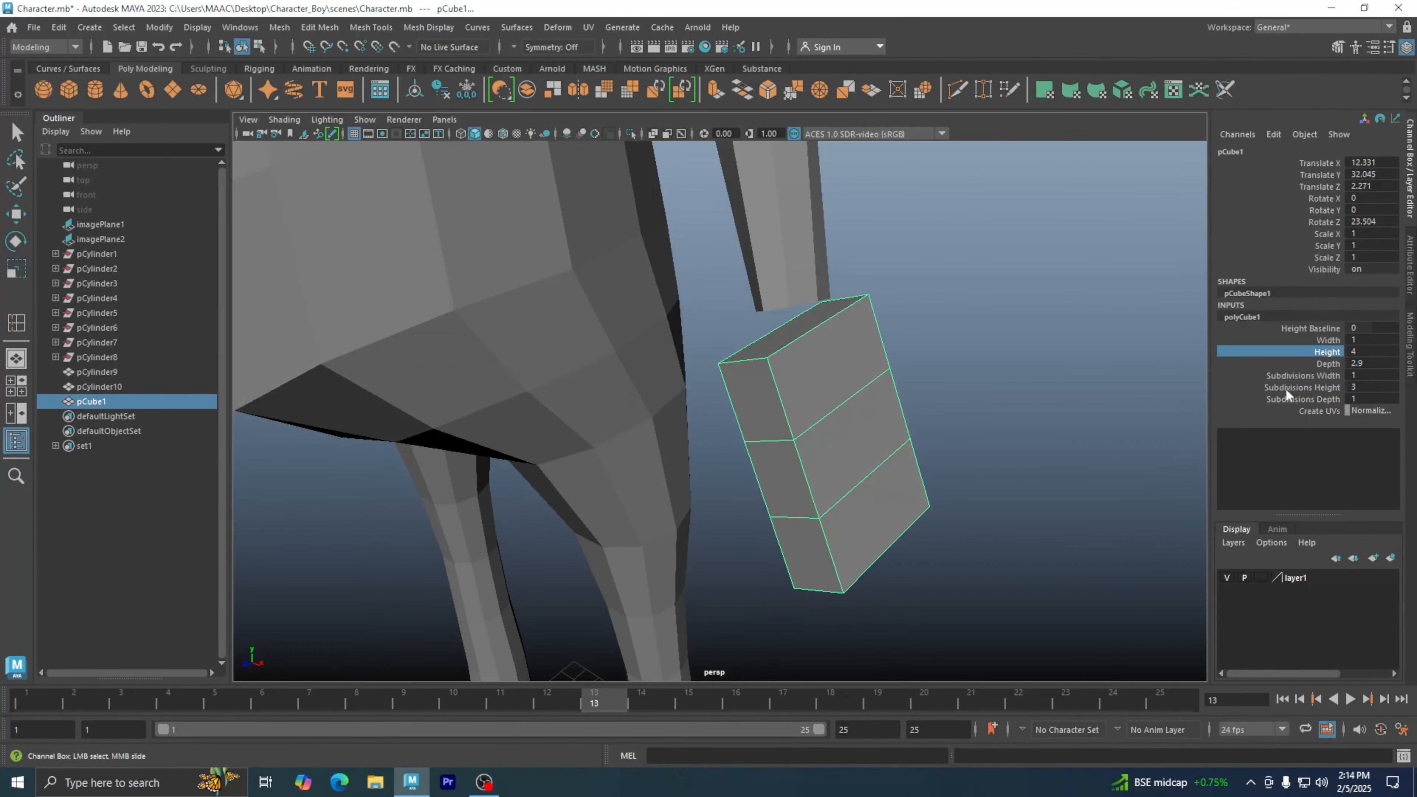
{"action": "middle_click_drag", "start_coordinate": [1088, 447], "coordinate": [1081, 447]}
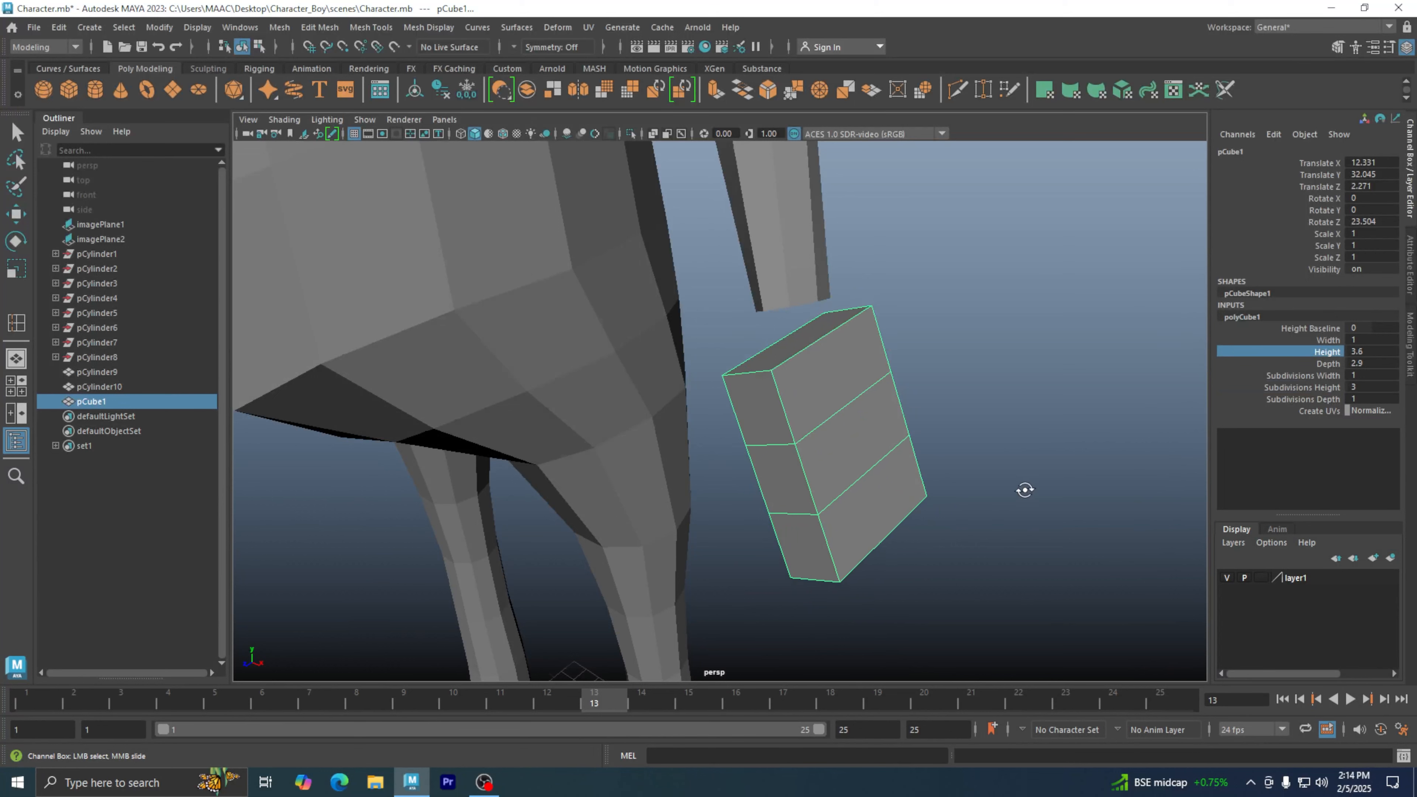
{"action": "left_click_drag", "start_coordinate": [1025, 490], "coordinate": [1009, 507], "text": "alt"}
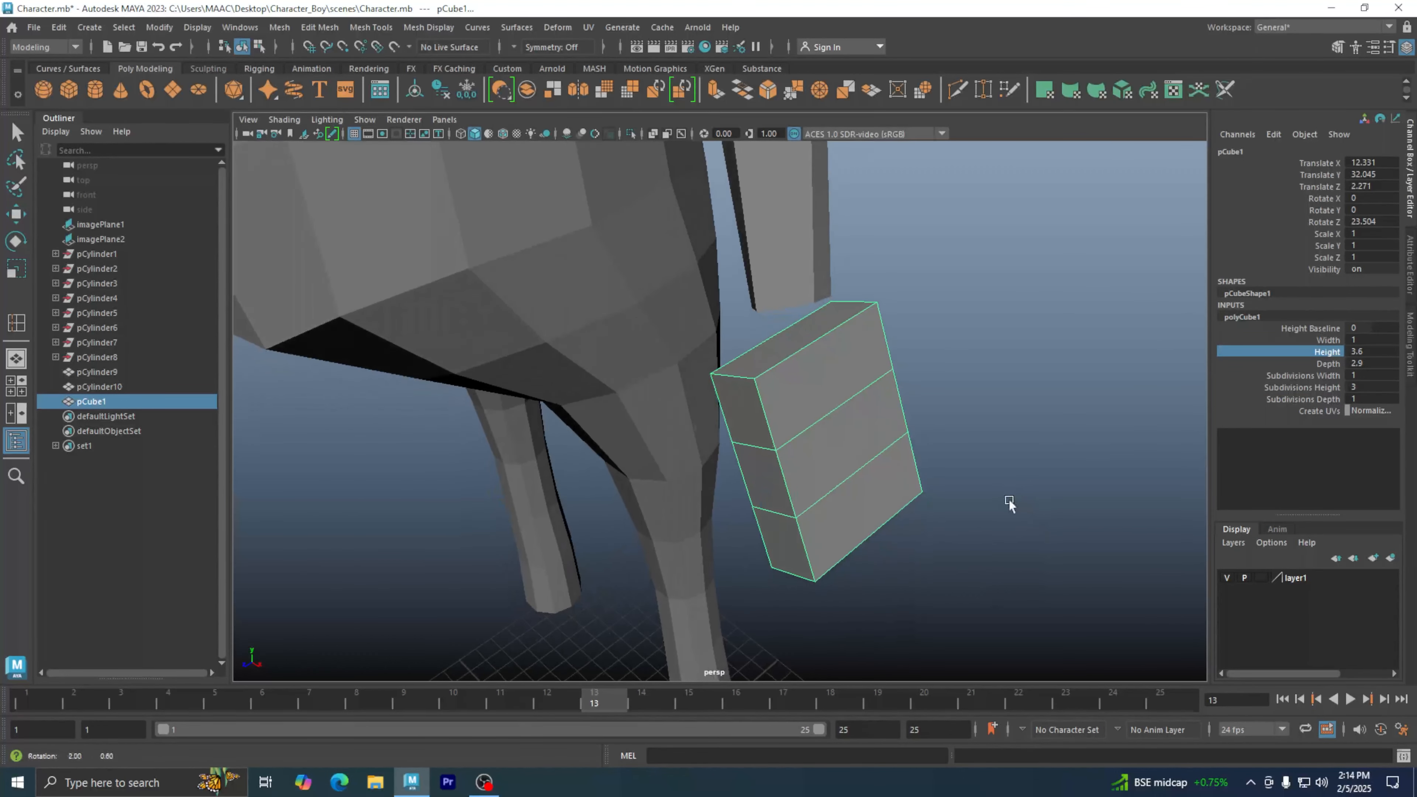
Step: Set pCube1's depth subdivisions to 4, one for each finger
{"action": "left_click", "coordinate": [1327, 399]}
{"action": "middle_click_drag", "start_coordinate": [970, 472], "coordinate": [989, 468]}
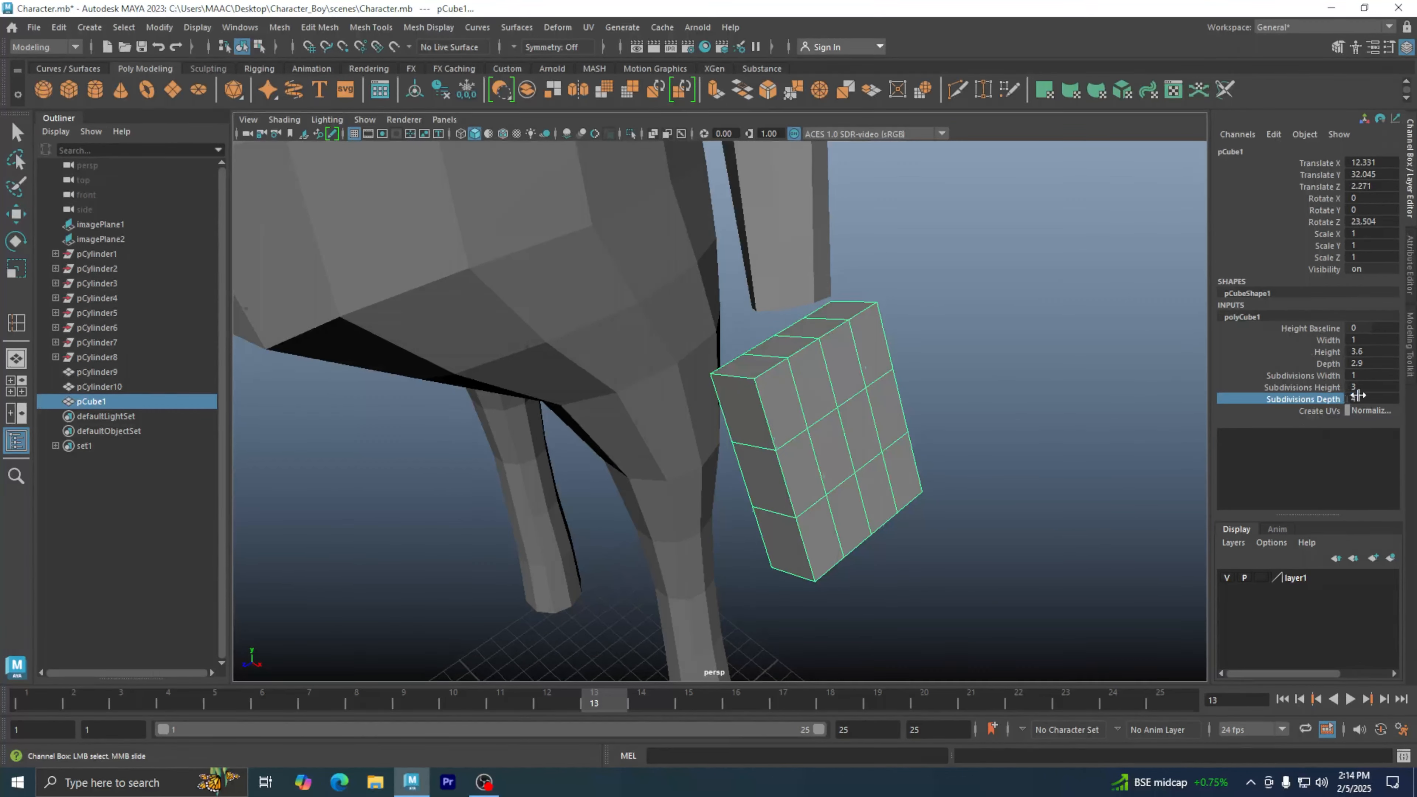
{"action": "left_click_drag", "start_coordinate": [999, 541], "coordinate": [1006, 468], "text": "alt"}
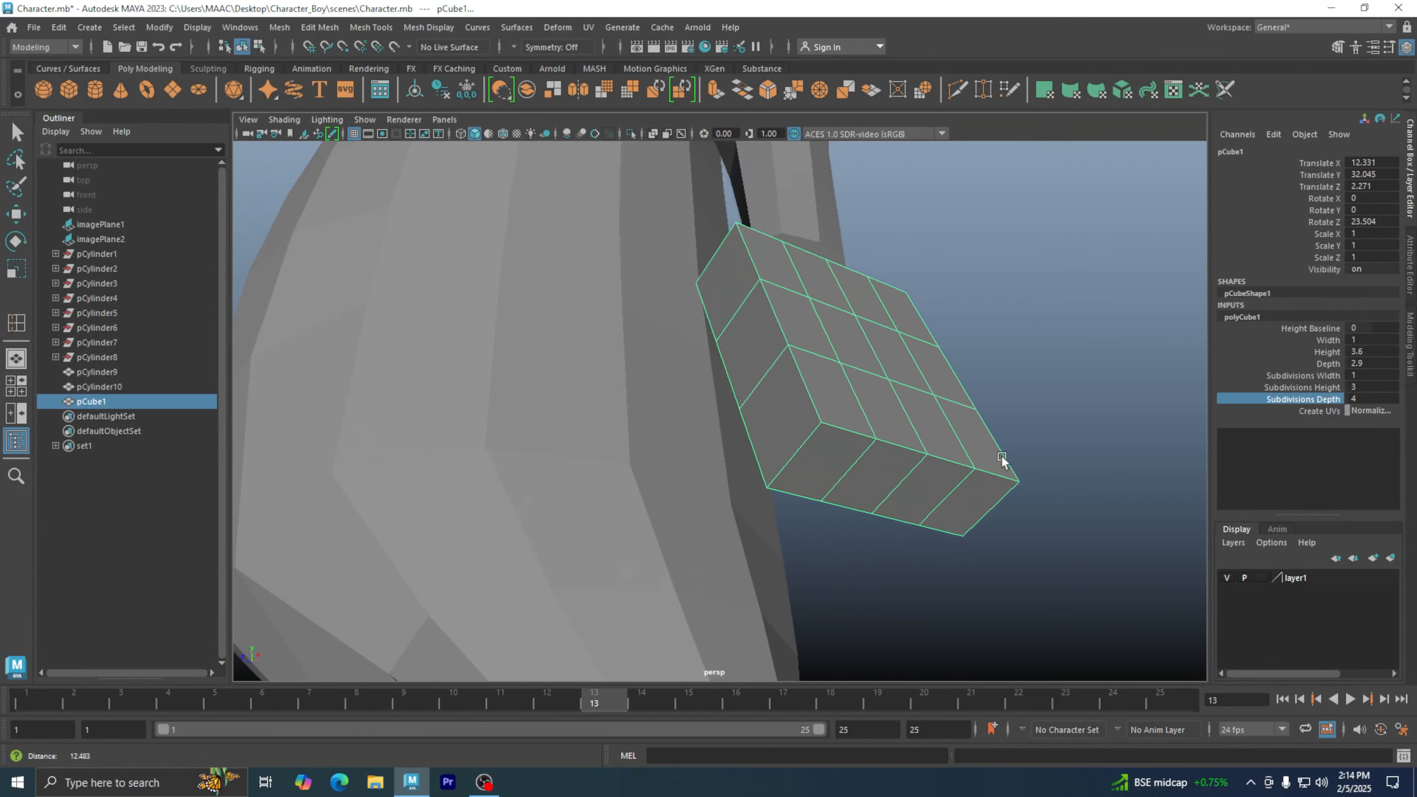
{"action": "middle_click_drag", "start_coordinate": [914, 509], "coordinate": [872, 468], "text": "alt"}
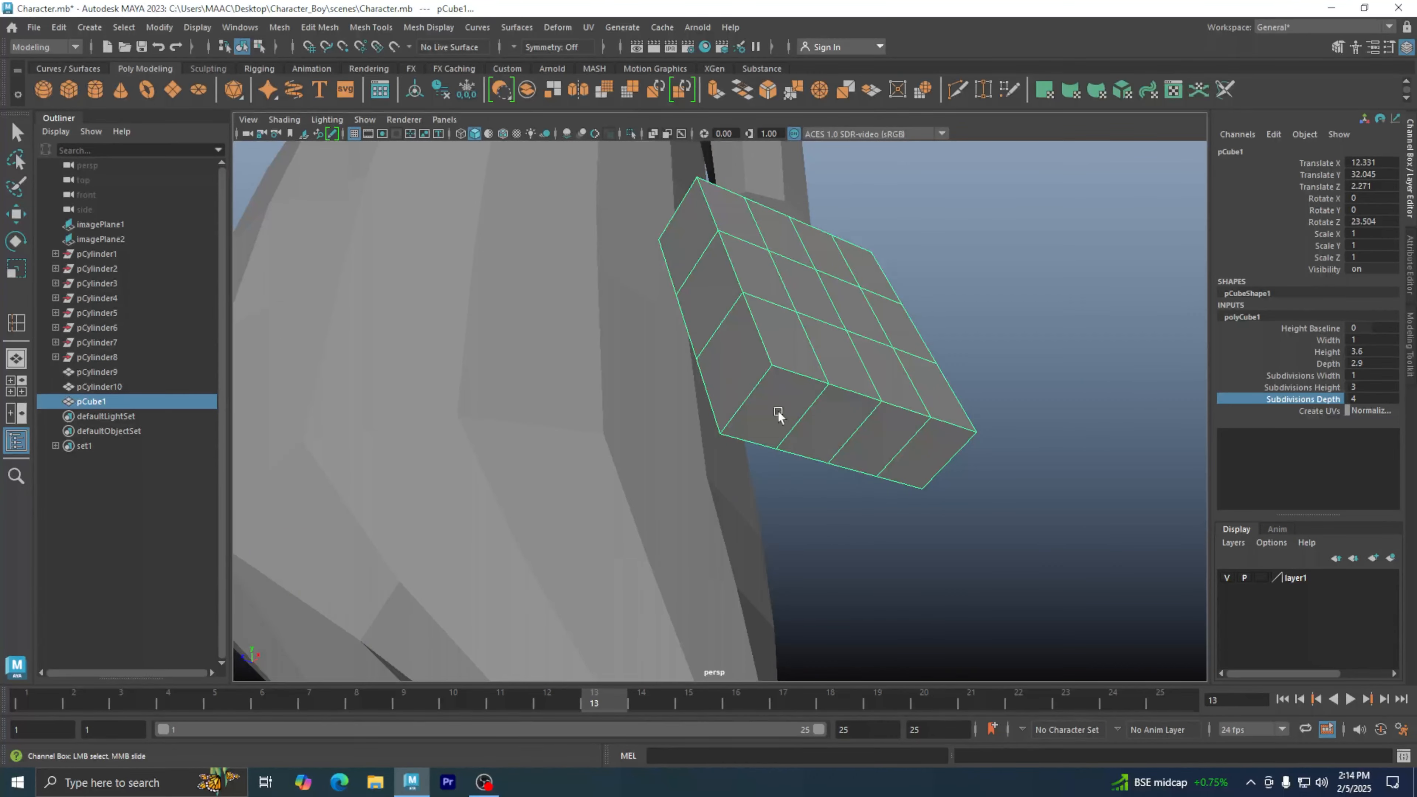
{"action": "left_click_drag", "start_coordinate": [927, 448], "coordinate": [863, 363], "text": "alt"}
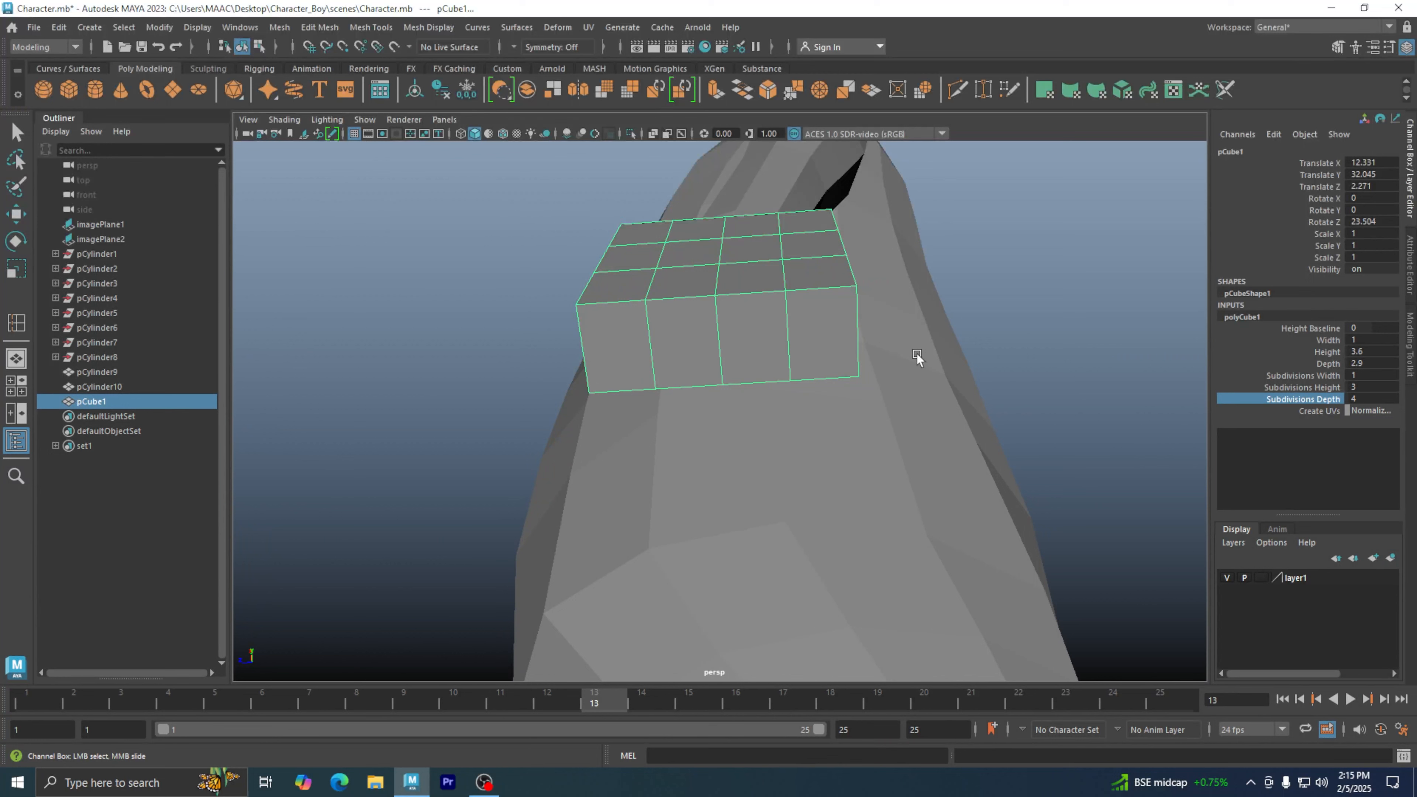
{"action": "left_click_drag", "start_coordinate": [826, 316], "coordinate": [851, 389], "text": "alt"}
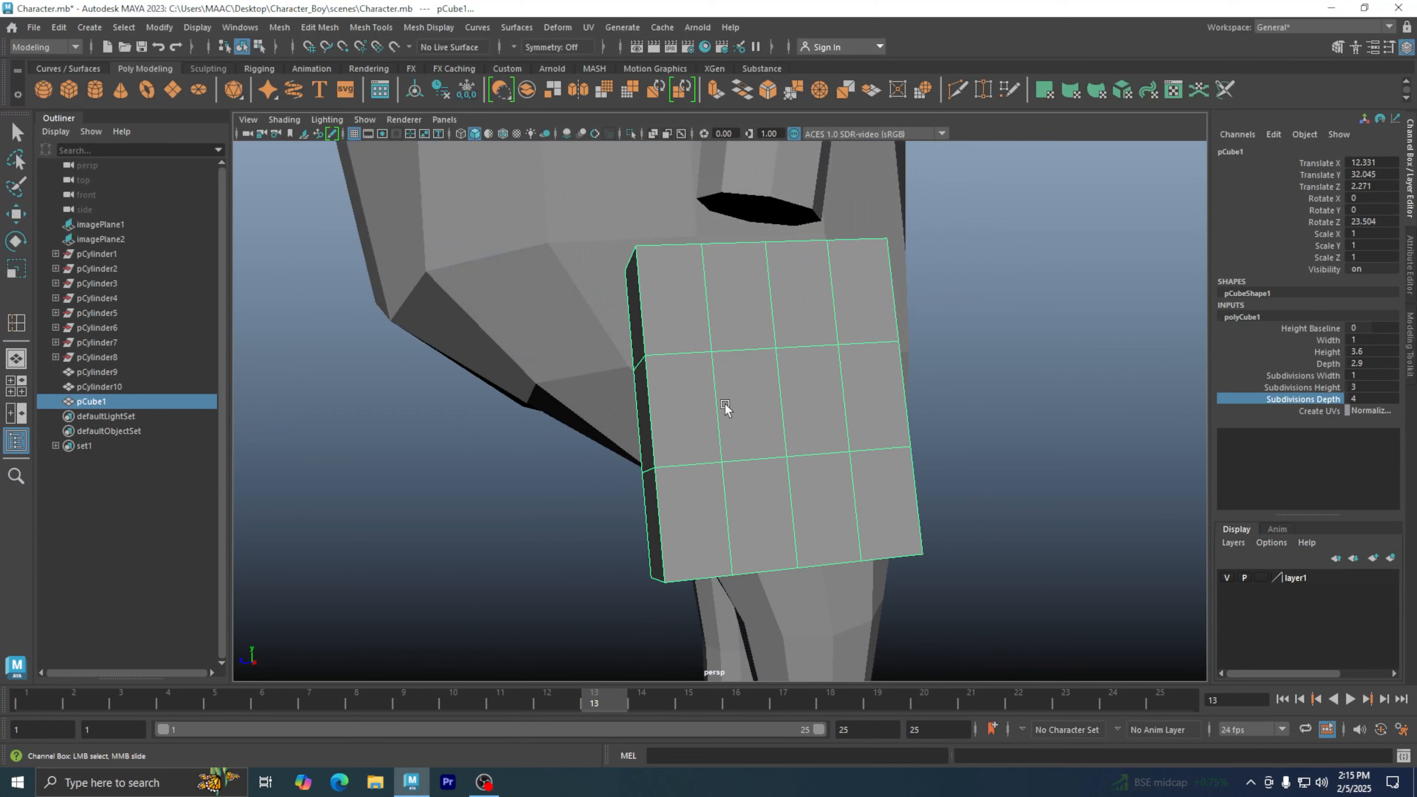
{"action": "left_click_drag", "start_coordinate": [724, 405], "coordinate": [679, 446], "text": "alt"}
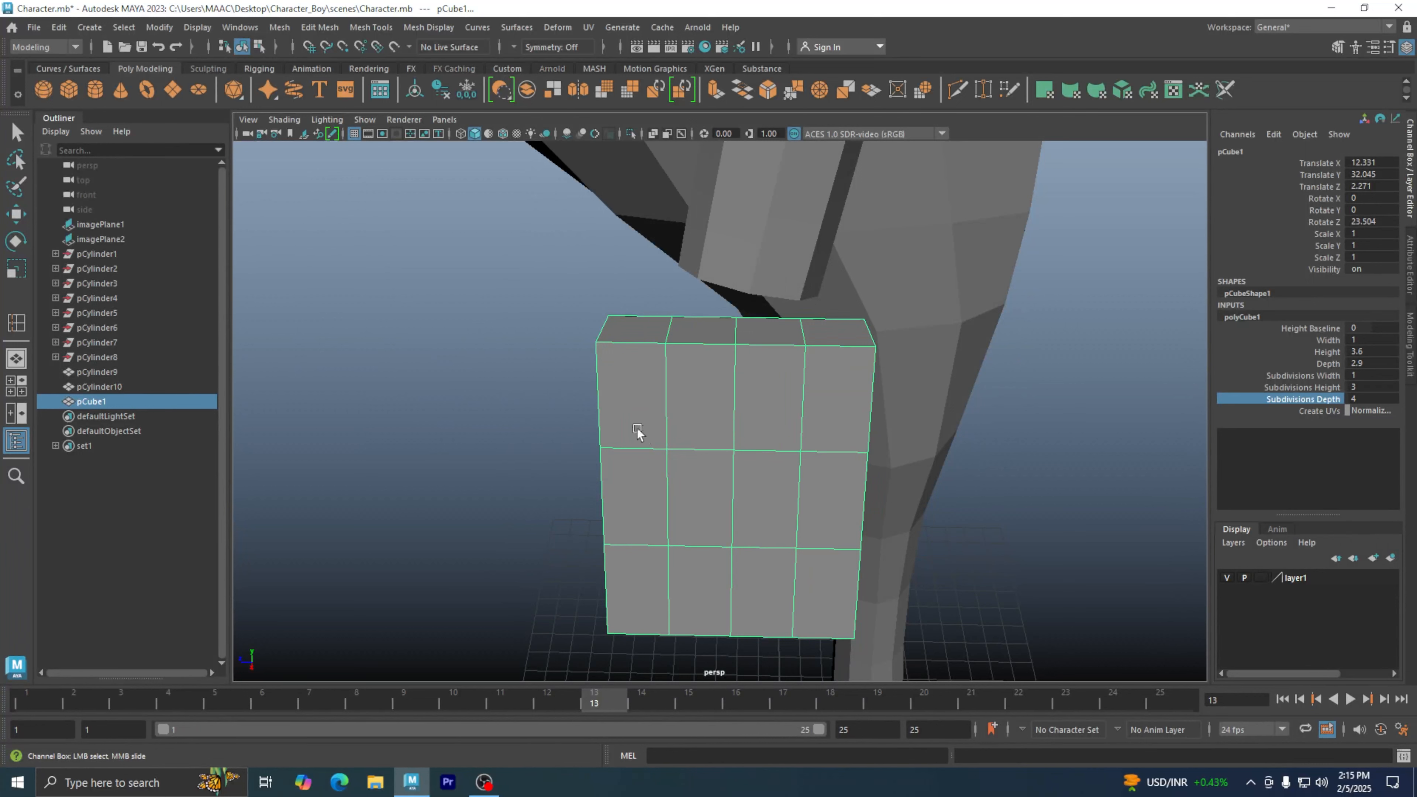
Step: Select the column of vertices along one side edge of pCube1 with the Lasso tool, ready for moving
{"action": "right_click_drag", "start_coordinate": [658, 442], "coordinate": [612, 420]}
{"action": "left_click_drag", "start_coordinate": [612, 419], "coordinate": [597, 453], "text": "alt"}
{"action": "left_click", "coordinate": [16, 160]}
{"action": "left_click_drag", "start_coordinate": [603, 246], "coordinate": [583, 268]}
{"action": "mouse_move", "coordinate": [637, 485]}
{"action": "left_mouse_down", "text": "alt"}
{"action": "mouse_move", "coordinate": [791, 544]}
{"action": "mouse_move", "coordinate": [821, 505]}
{"action": "left_mouse_up", "text": "alt"}
{"action": "key", "text": "w"}
Step: Reset the Move tool to its default settings
{"action": "double_click", "coordinate": [16, 214]}
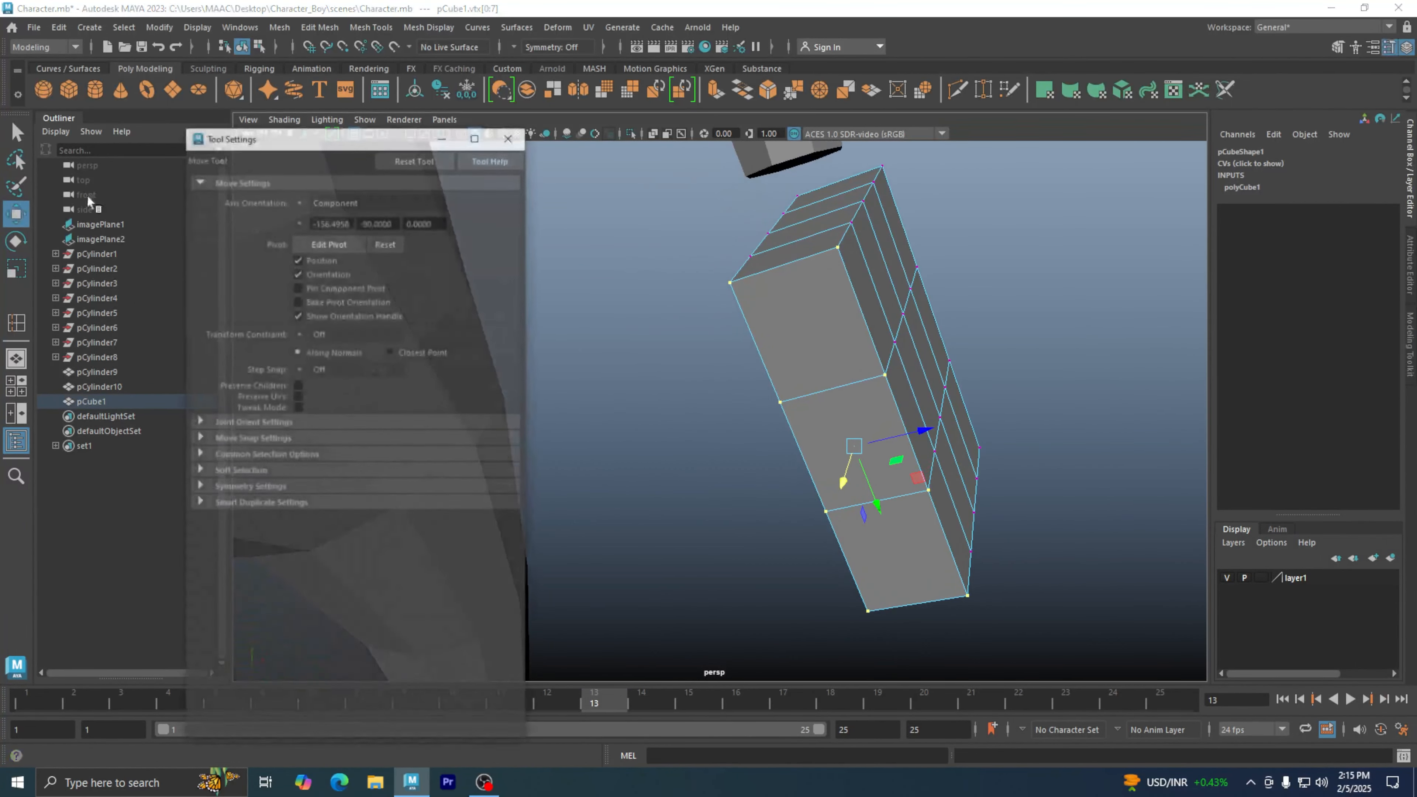
{"action": "left_click", "coordinate": [416, 159]}
{"action": "left_click", "coordinate": [510, 136]}
Step: Set the Move tool's axis orientation to Component and move the selected edge vertices toward the body to bend the palm's side
{"action": "left_click_drag", "start_coordinate": [702, 408], "coordinate": [631, 425], "text": "alt"}
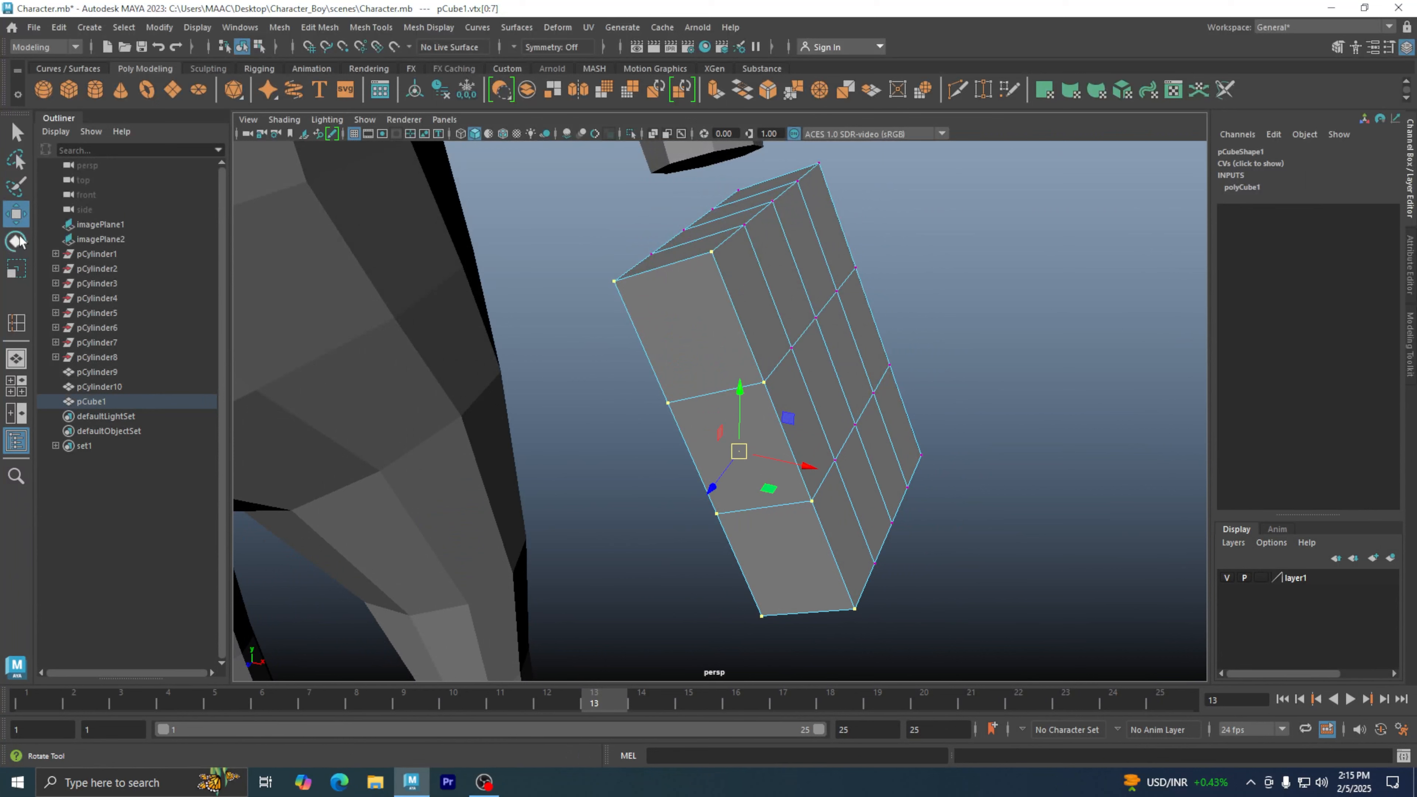
{"action": "double_click", "coordinate": [17, 215]}
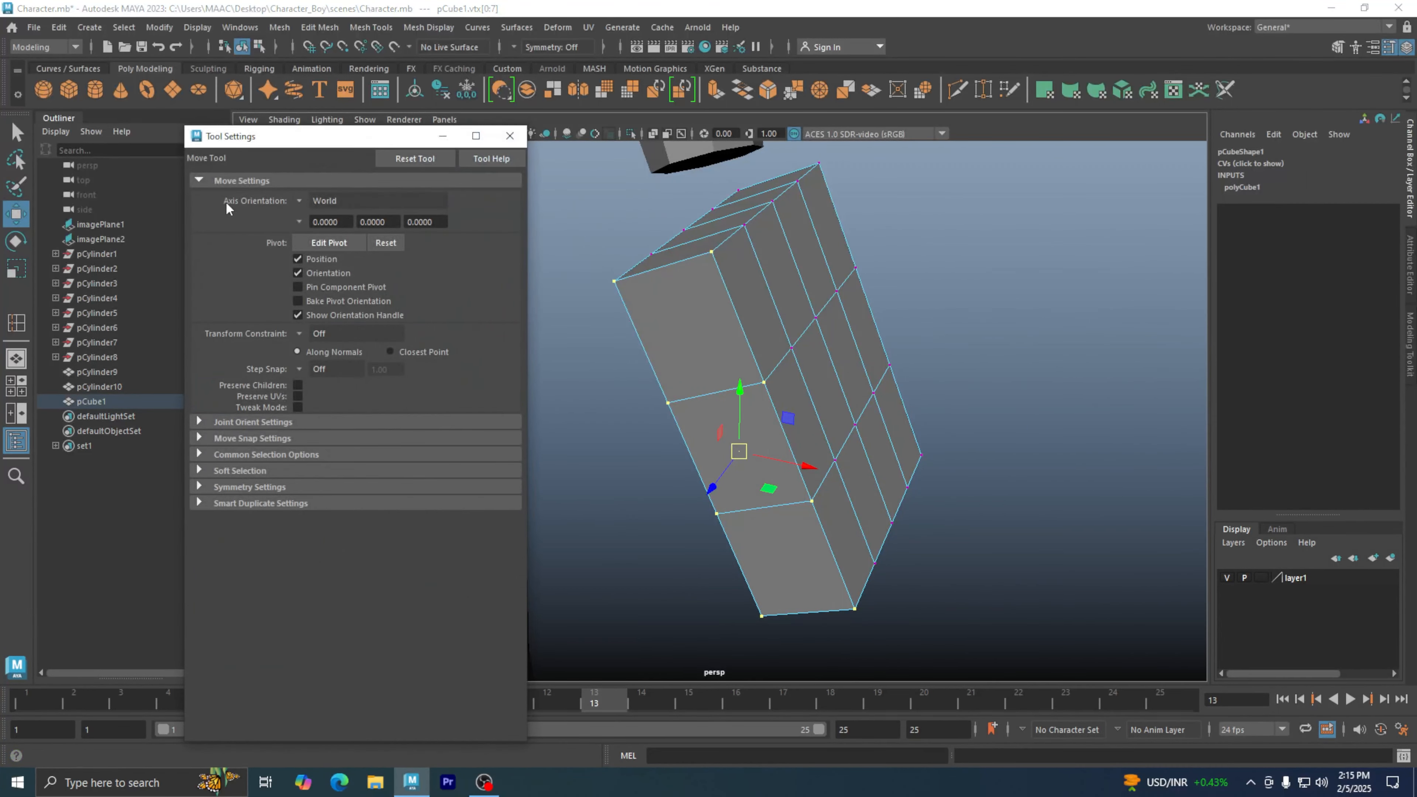
{"action": "left_click", "coordinate": [299, 203]}
{"action": "left_click", "coordinate": [339, 242]}
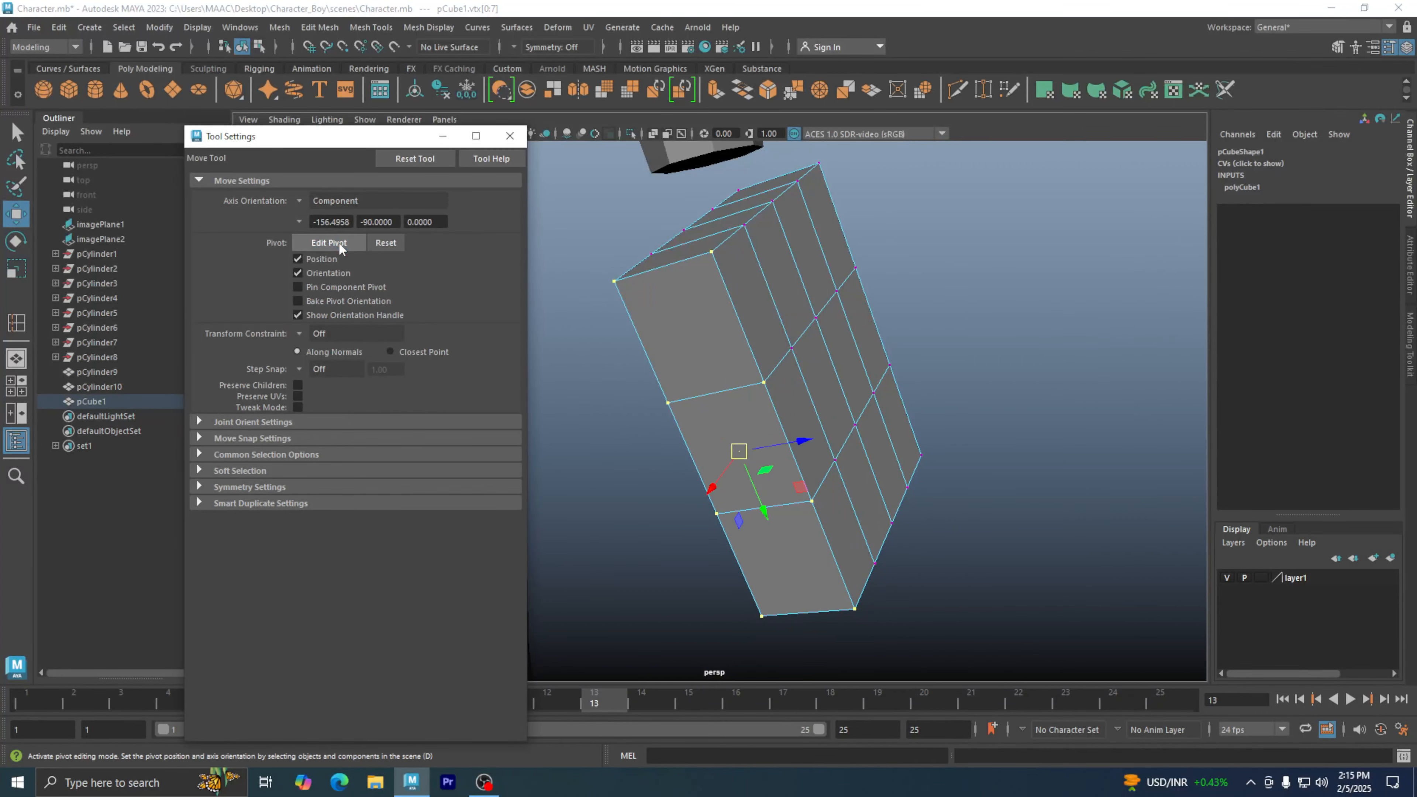
{"action": "left_click_drag", "start_coordinate": [807, 443], "coordinate": [735, 349]}
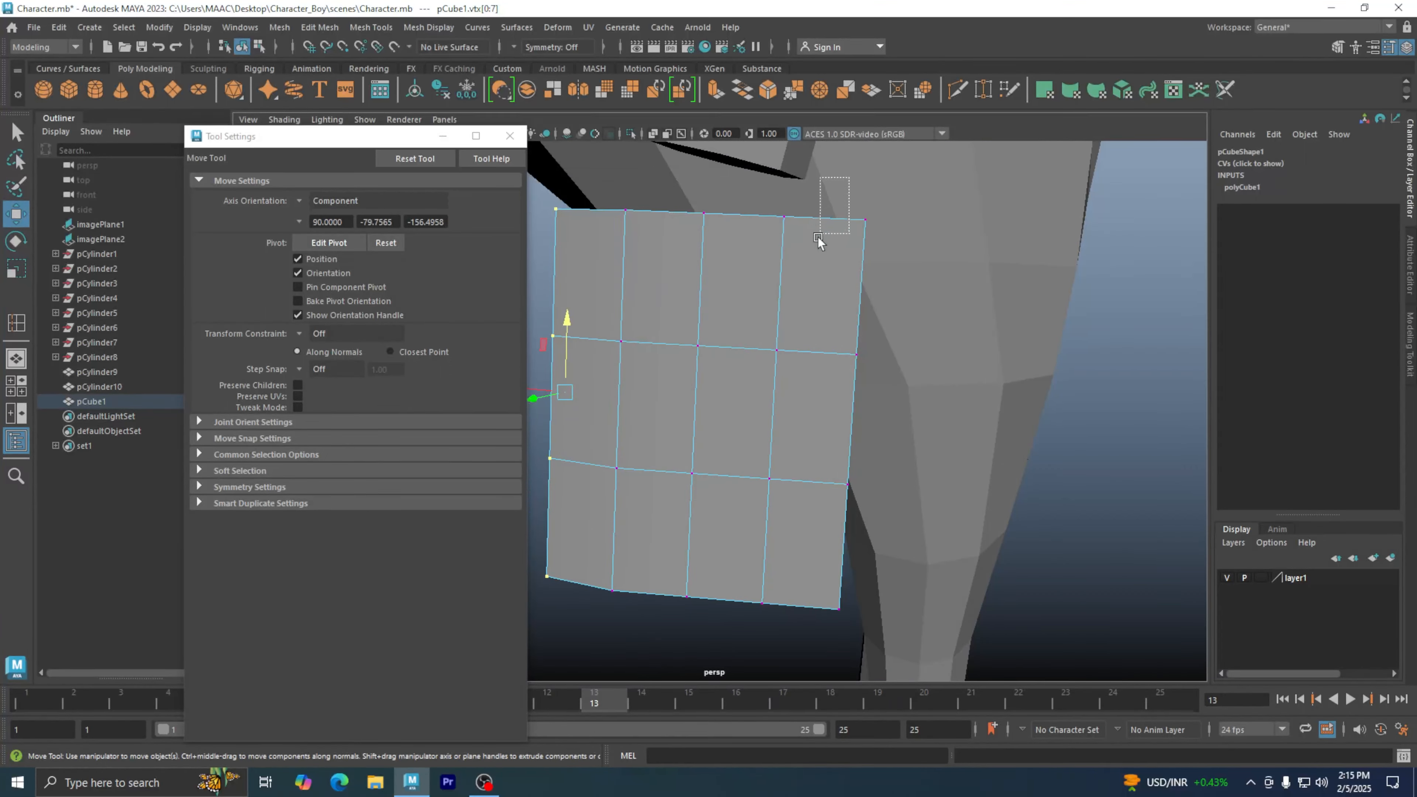
Step: Select the column of vertices along the opposite side edge of pCube1 with the Lasso tool
{"action": "left_click_drag", "start_coordinate": [818, 237], "coordinate": [849, 196]}
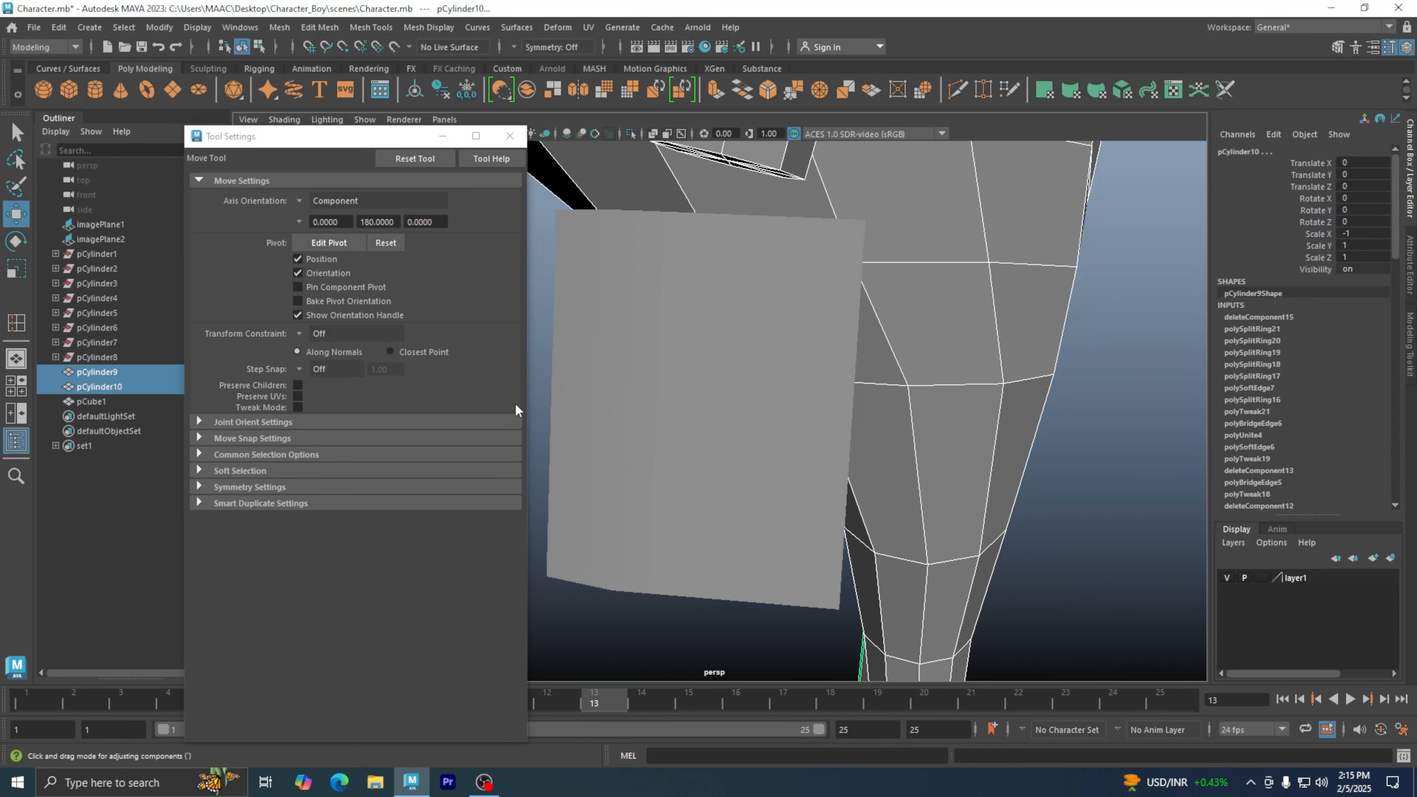
{"action": "left_click", "coordinate": [630, 402]}
{"action": "right_click_drag", "start_coordinate": [628, 366], "coordinate": [558, 346]}
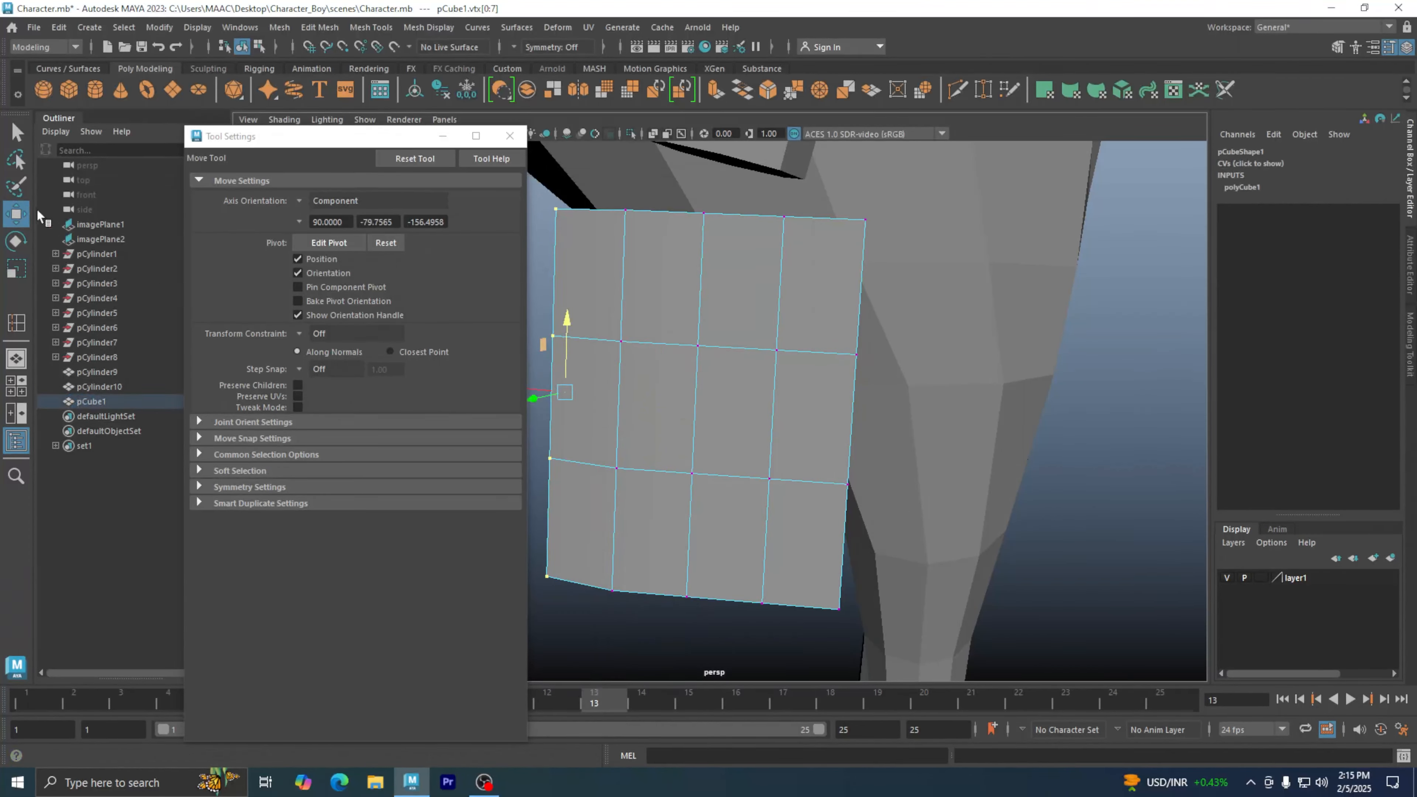
{"action": "left_click", "coordinate": [17, 161]}
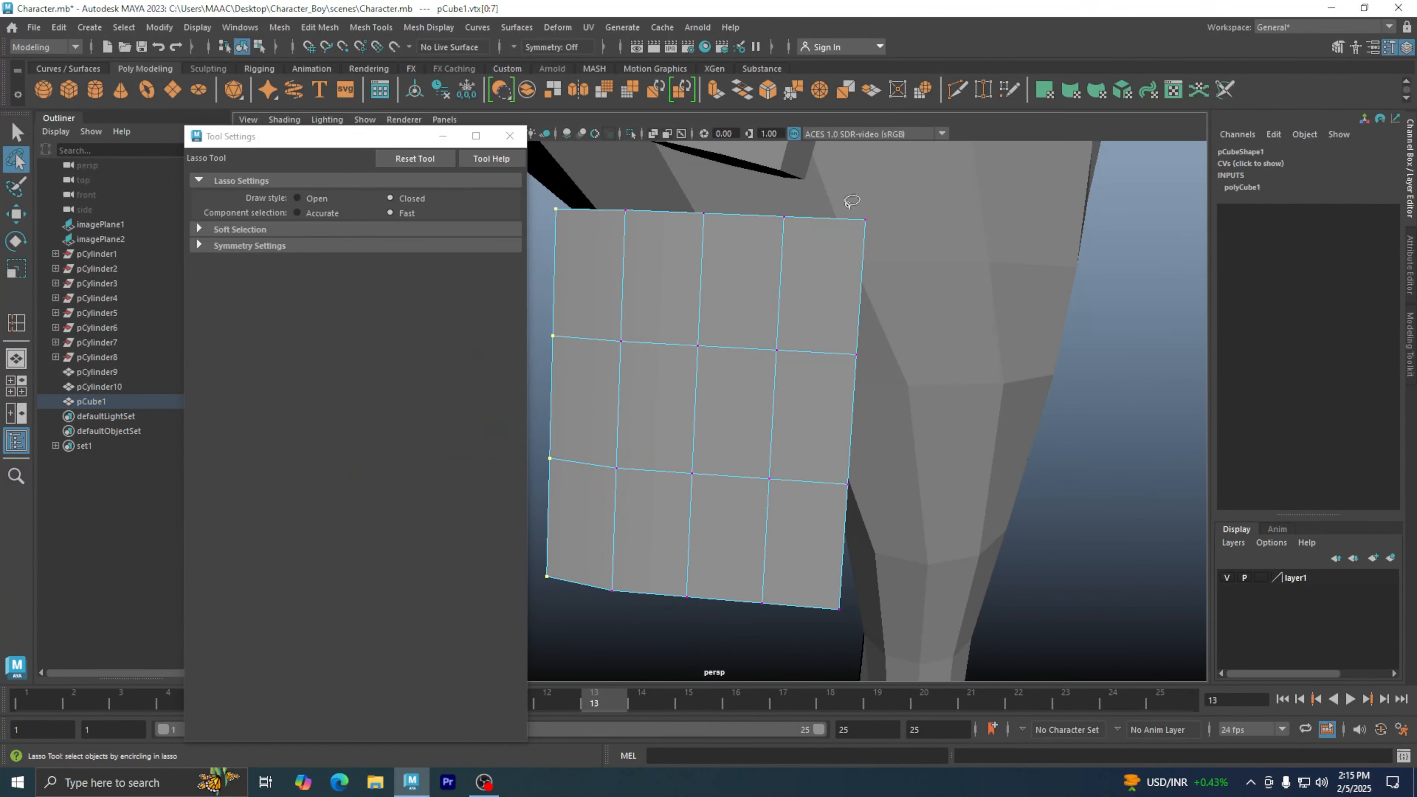
{"action": "mouse_move", "coordinate": [846, 194]}
{"action": "left_mouse_down"}
{"action": "mouse_move", "coordinate": [816, 302]}
{"action": "mouse_move", "coordinate": [783, 558]}
{"action": "mouse_move", "coordinate": [907, 648]}
{"action": "left_mouse_up"}
{"action": "mouse_move", "coordinate": [927, 174]}
{"action": "left_mouse_down", "text": "alt"}
{"action": "mouse_move", "coordinate": [895, 253]}
{"action": "mouse_move", "coordinate": [703, 250]}
{"action": "mouse_move", "coordinate": [695, 238]}
{"action": "left_mouse_up", "text": "alt"}
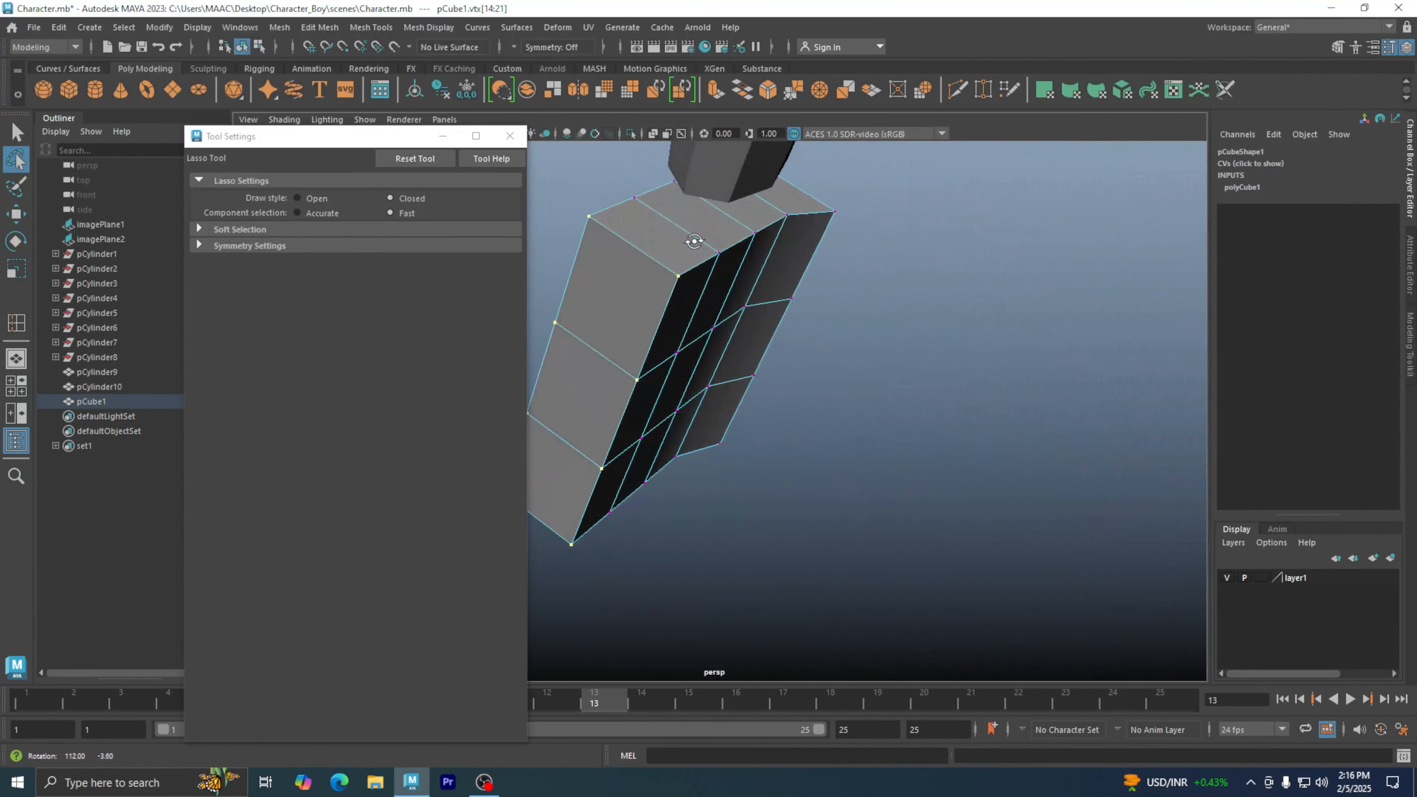
Step: Move the selected vertices toward the body to curve the palm's other side, and switch pCube1 to edge selection
{"action": "left_click", "coordinate": [10, 217]}
{"action": "left_click_drag", "start_coordinate": [792, 402], "coordinate": [1089, 423], "text": "alt"}
{"action": "left_click_drag", "start_coordinate": [941, 400], "coordinate": [902, 447]}
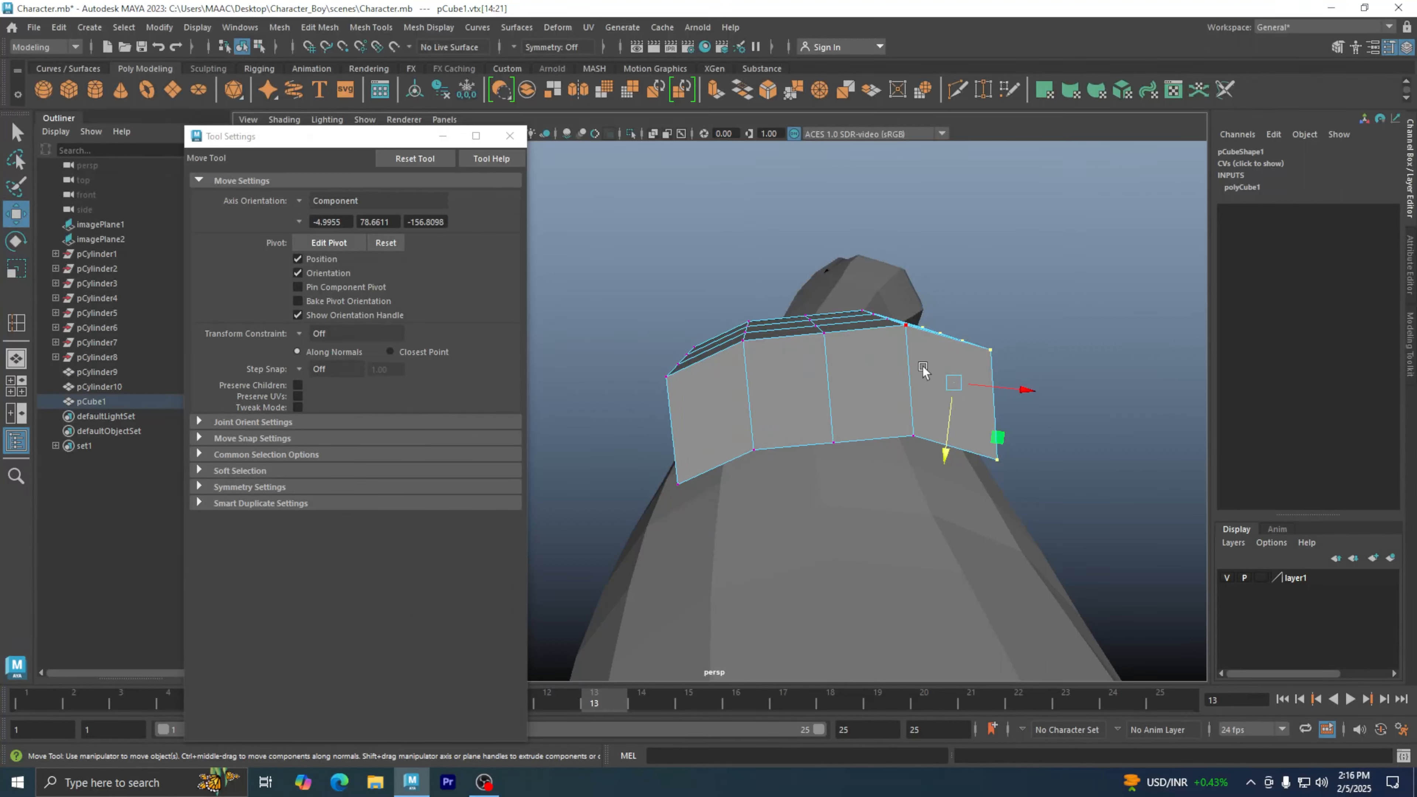
{"action": "right_click_drag", "start_coordinate": [758, 385], "coordinate": [754, 306]}
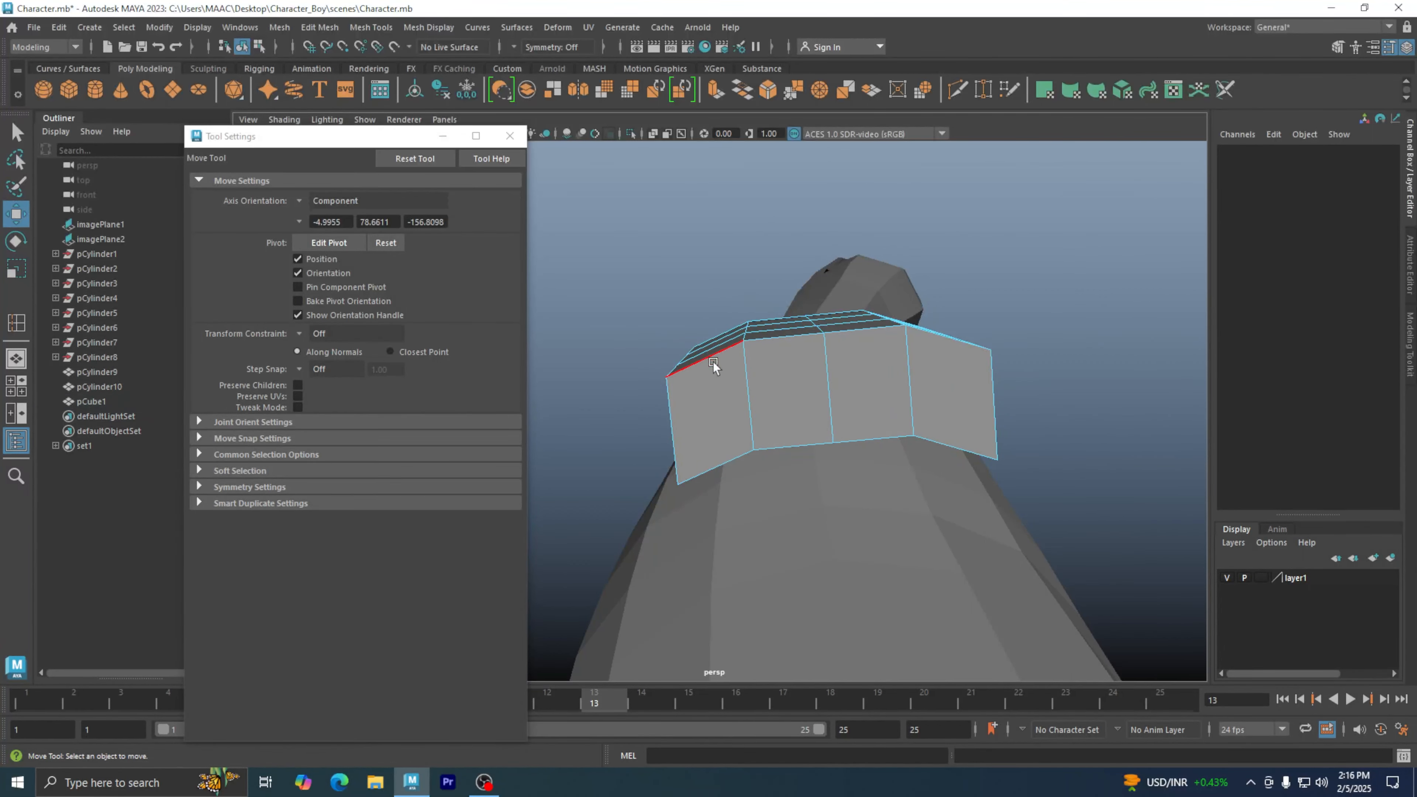
Step: Reset the Move tool to world axes and move the palm's vertical edge loop nearest one side slightly toward the body
{"action": "left_click", "coordinate": [751, 391]}
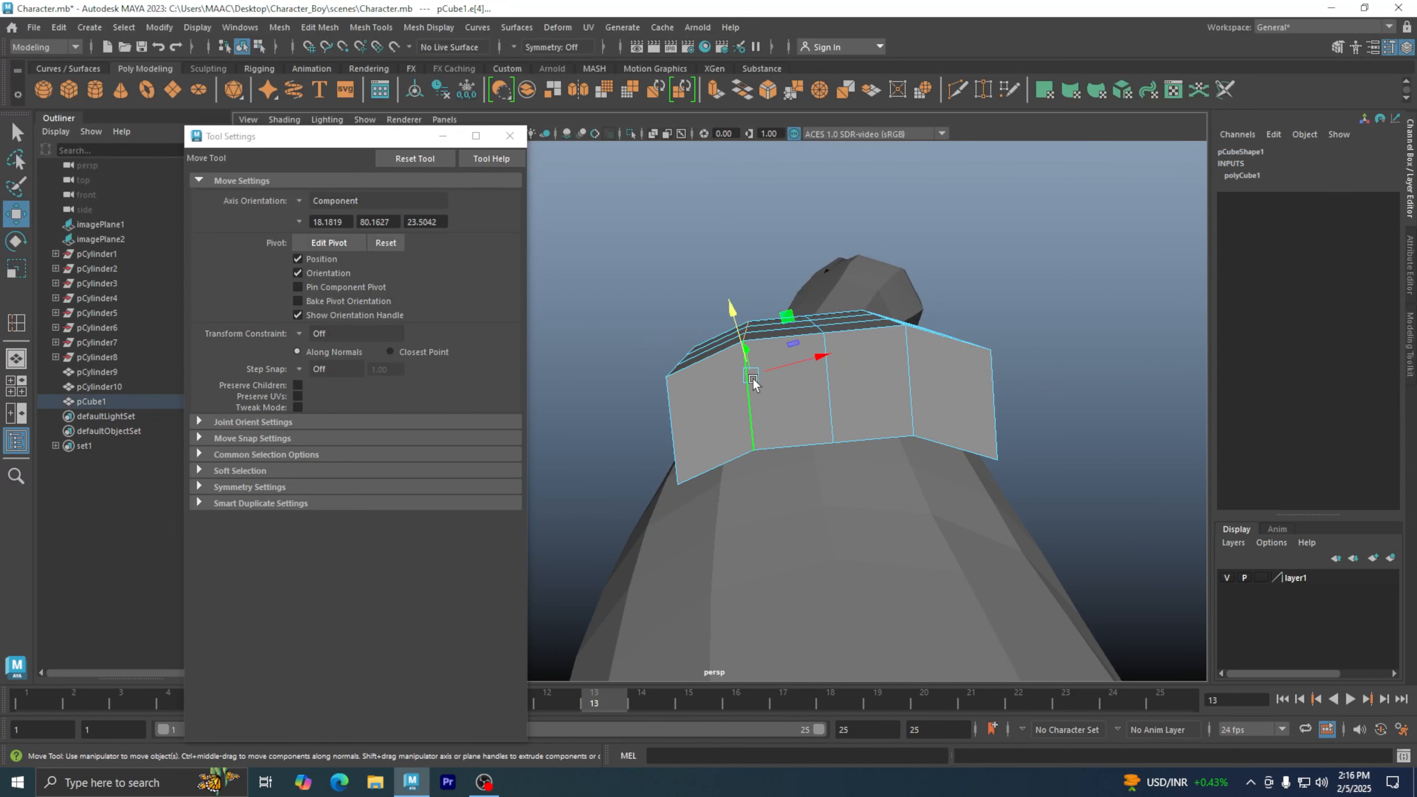
{"action": "left_click_drag", "start_coordinate": [796, 385], "coordinate": [800, 386], "text": "alt"}
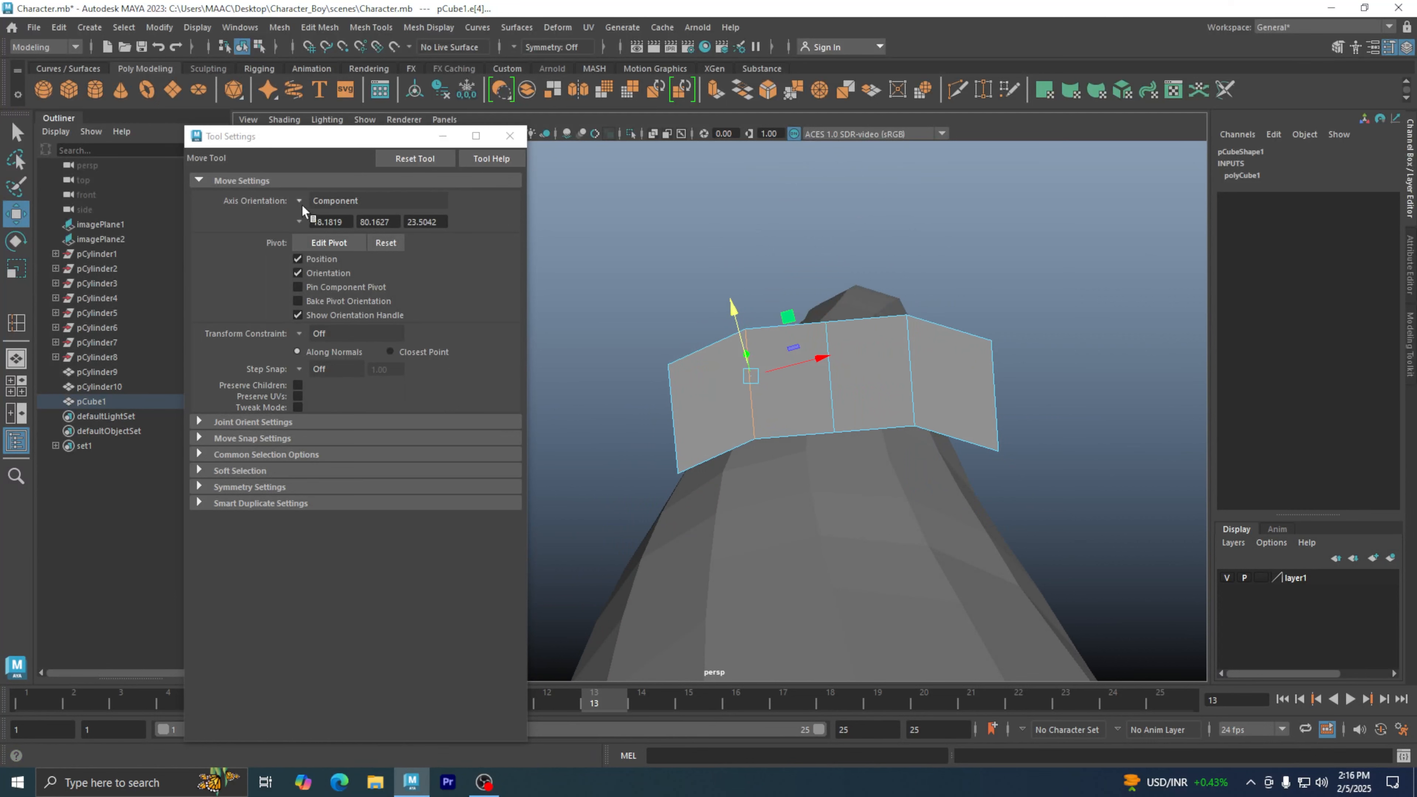
{"action": "left_click", "coordinate": [415, 159]}
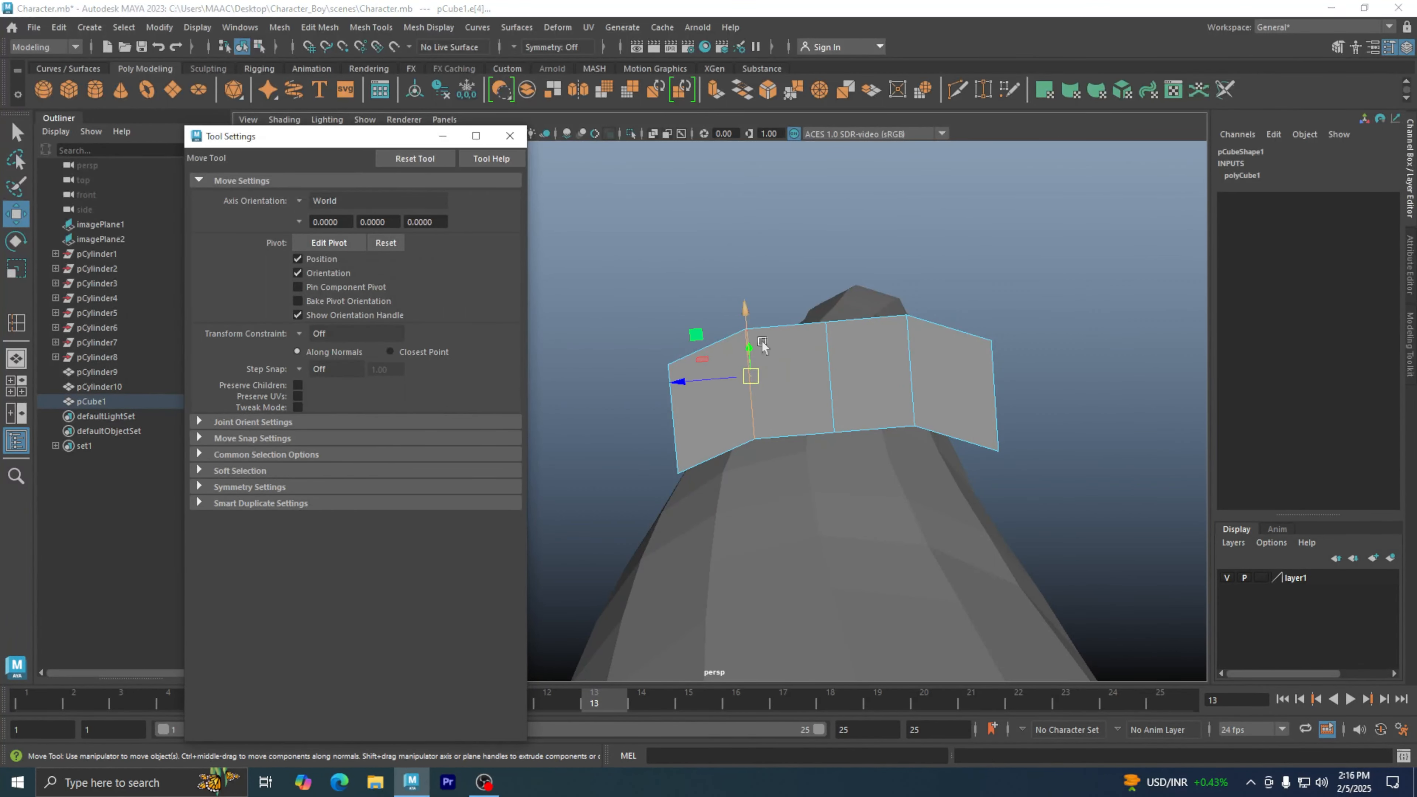
{"action": "left_click_drag", "start_coordinate": [762, 341], "coordinate": [793, 358], "text": "alt"}
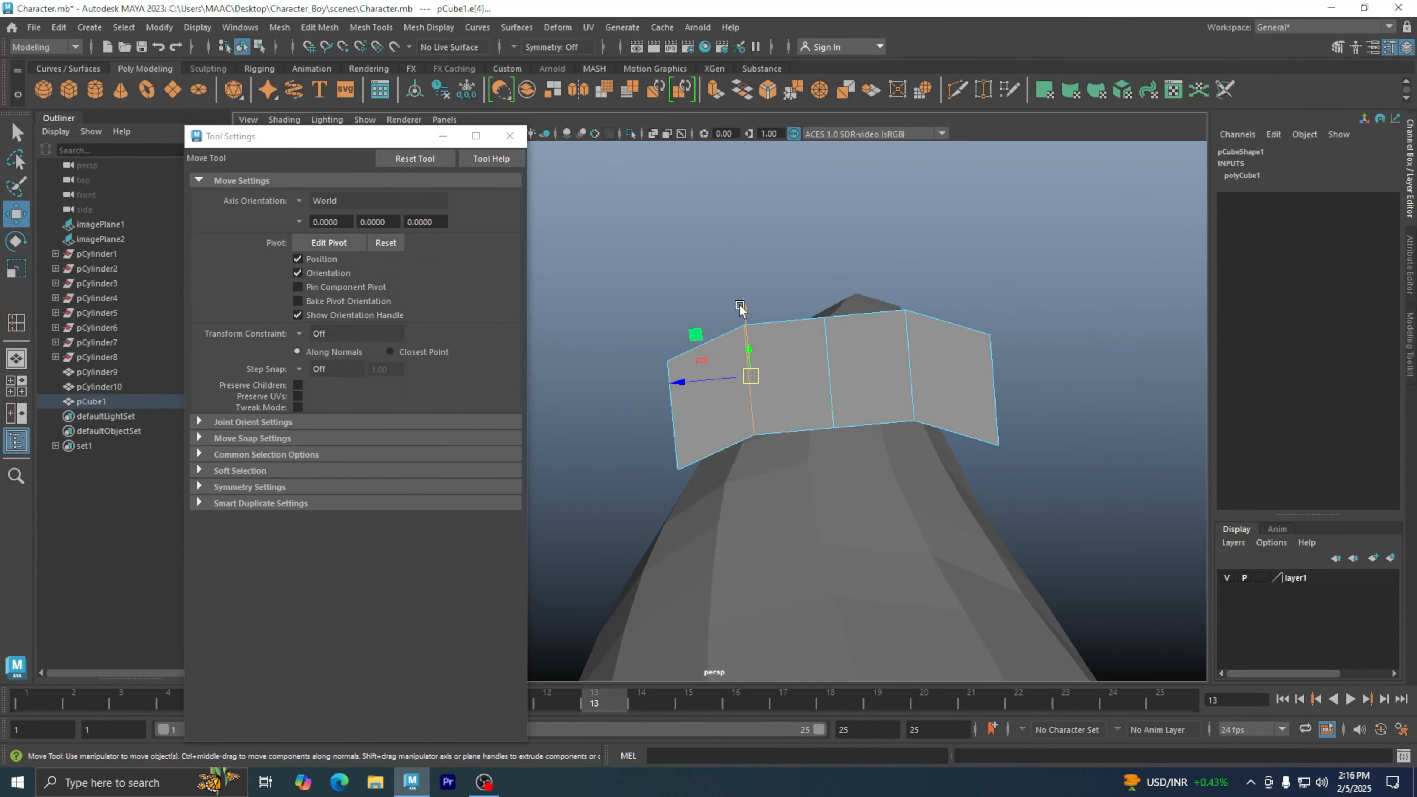
{"action": "left_click_drag", "start_coordinate": [740, 310], "coordinate": [741, 313]}
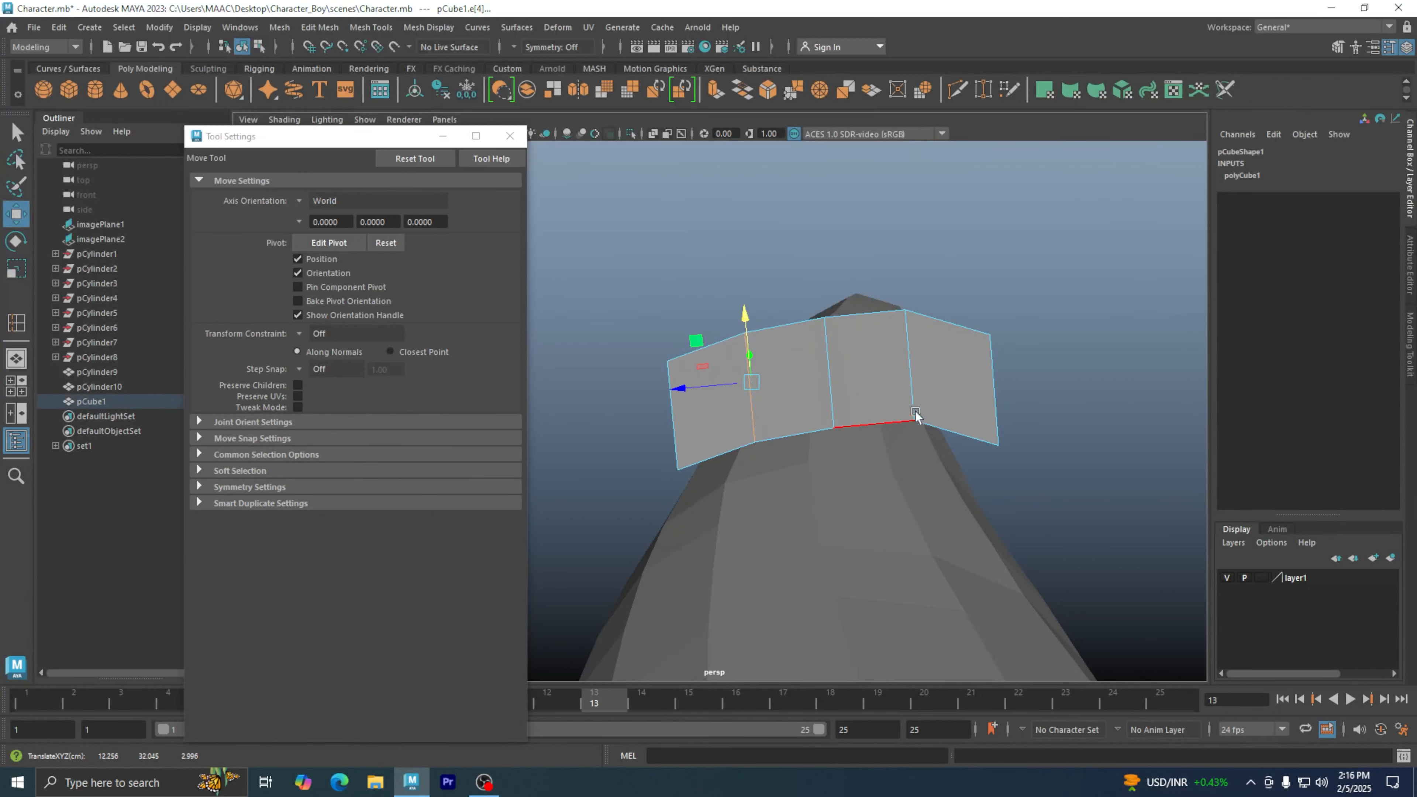
Step: Select the matching vertical edge loop near the palm's opposite side and move it slightly toward the body
{"action": "left_click", "coordinate": [910, 369]}
{"action": "left_click_drag", "start_coordinate": [883, 320], "coordinate": [881, 326]}
{"action": "left_click_drag", "start_coordinate": [870, 547], "coordinate": [779, 287], "text": "alt"}
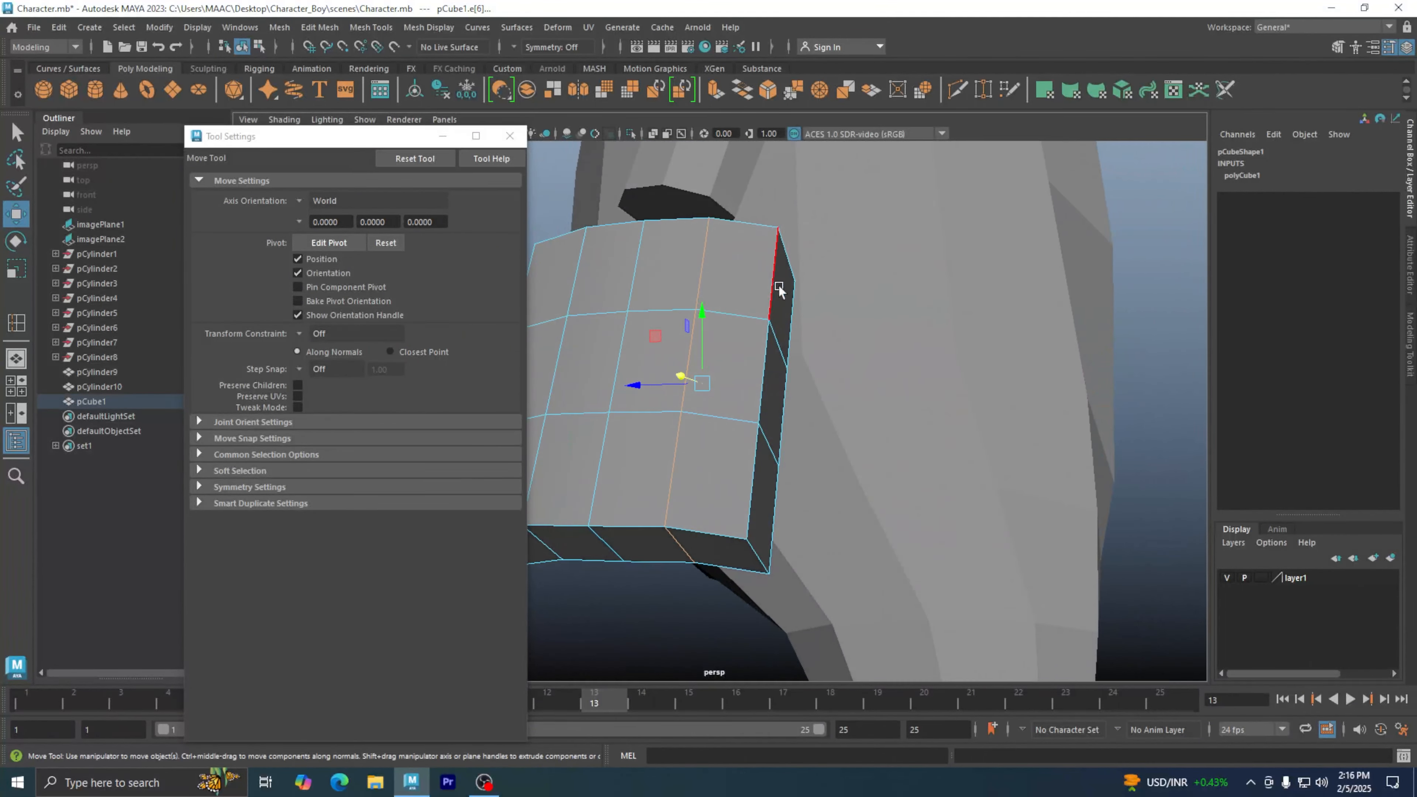
{"action": "left_click_drag", "start_coordinate": [816, 477], "coordinate": [643, 468], "text": "alt"}
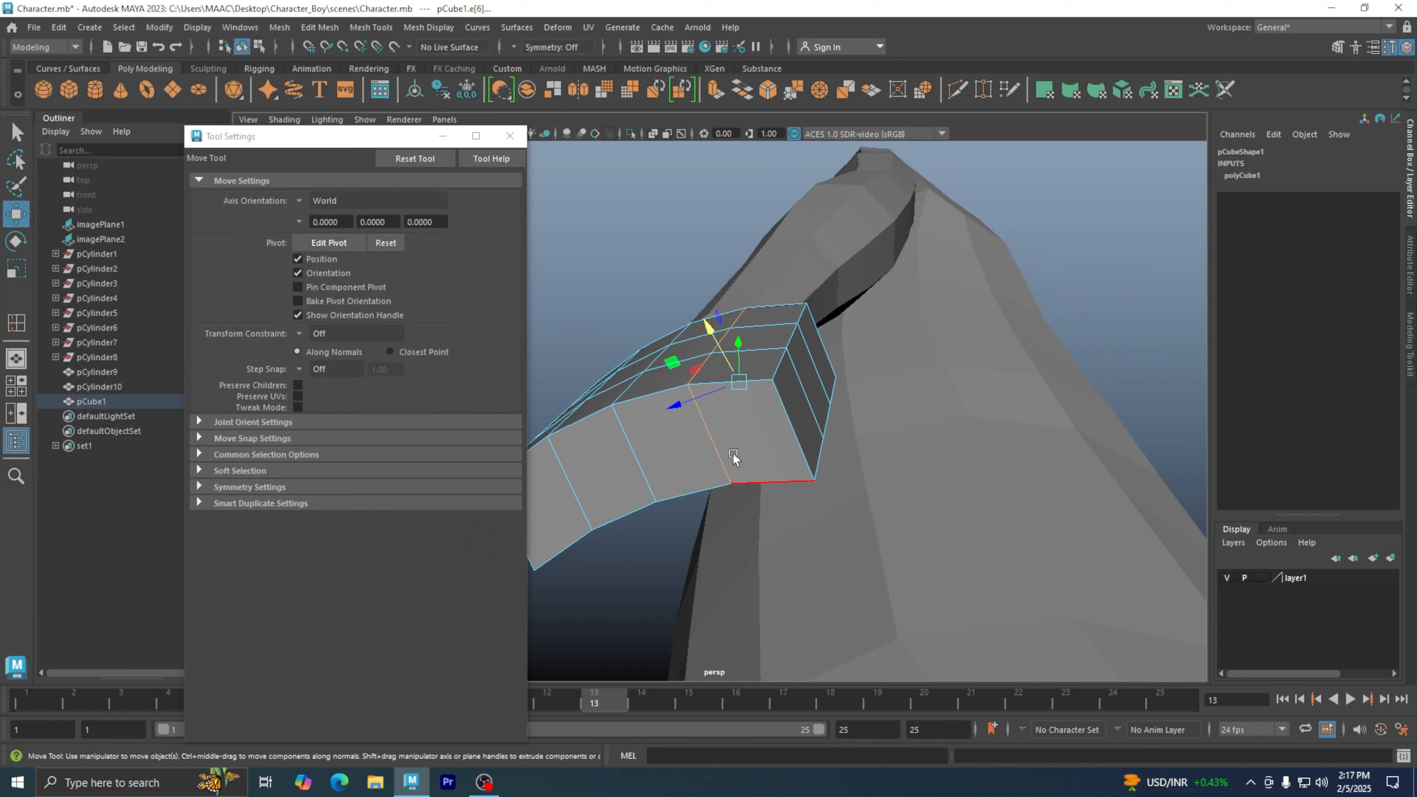
{"action": "left_click_drag", "start_coordinate": [791, 441], "coordinate": [641, 346], "text": "alt"}
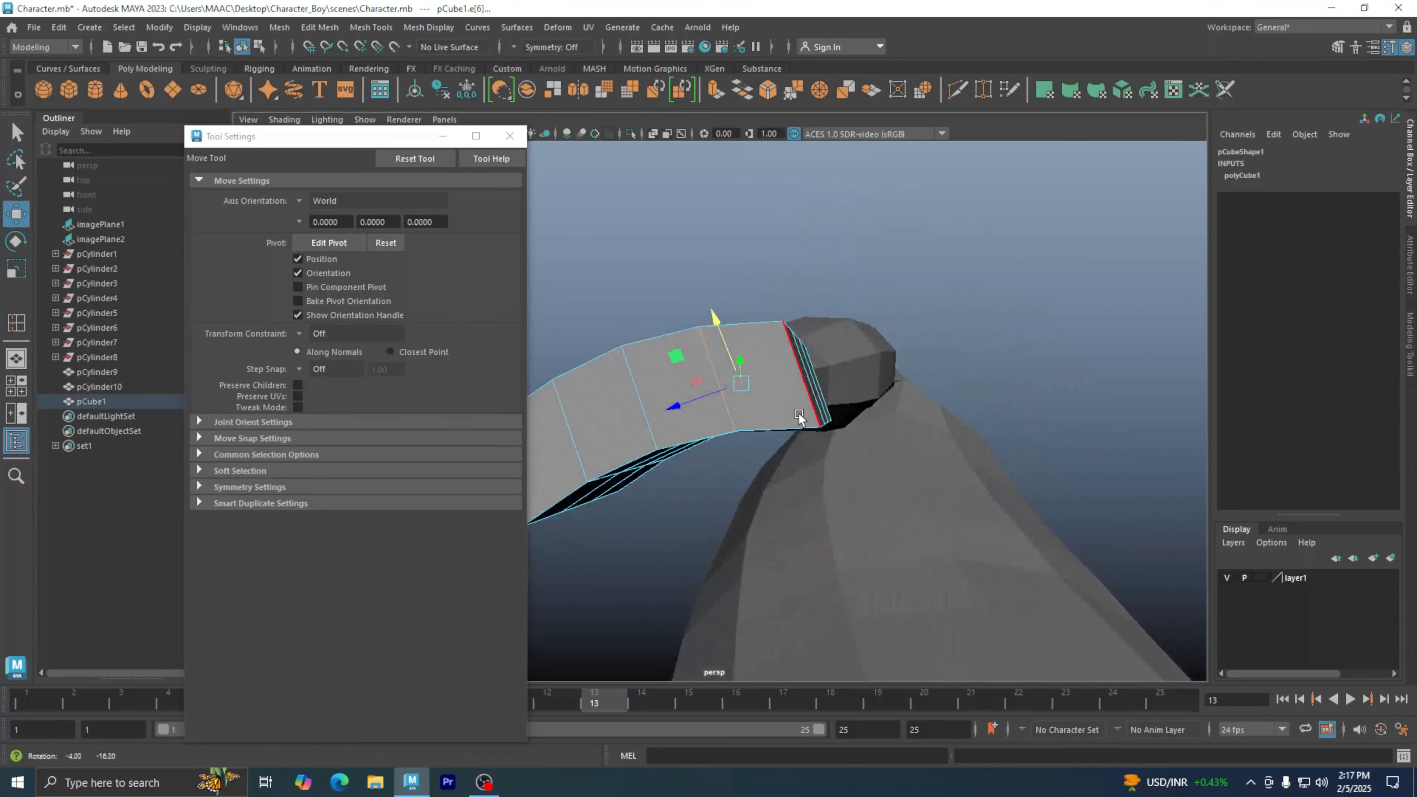
Step: Reset the Move tool to its defaults and close the tool settings window
{"action": "left_click", "coordinate": [446, 159]}
{"action": "left_click", "coordinate": [506, 139]}
{"action": "left_click_drag", "start_coordinate": [760, 310], "coordinate": [747, 303], "text": "alt"}
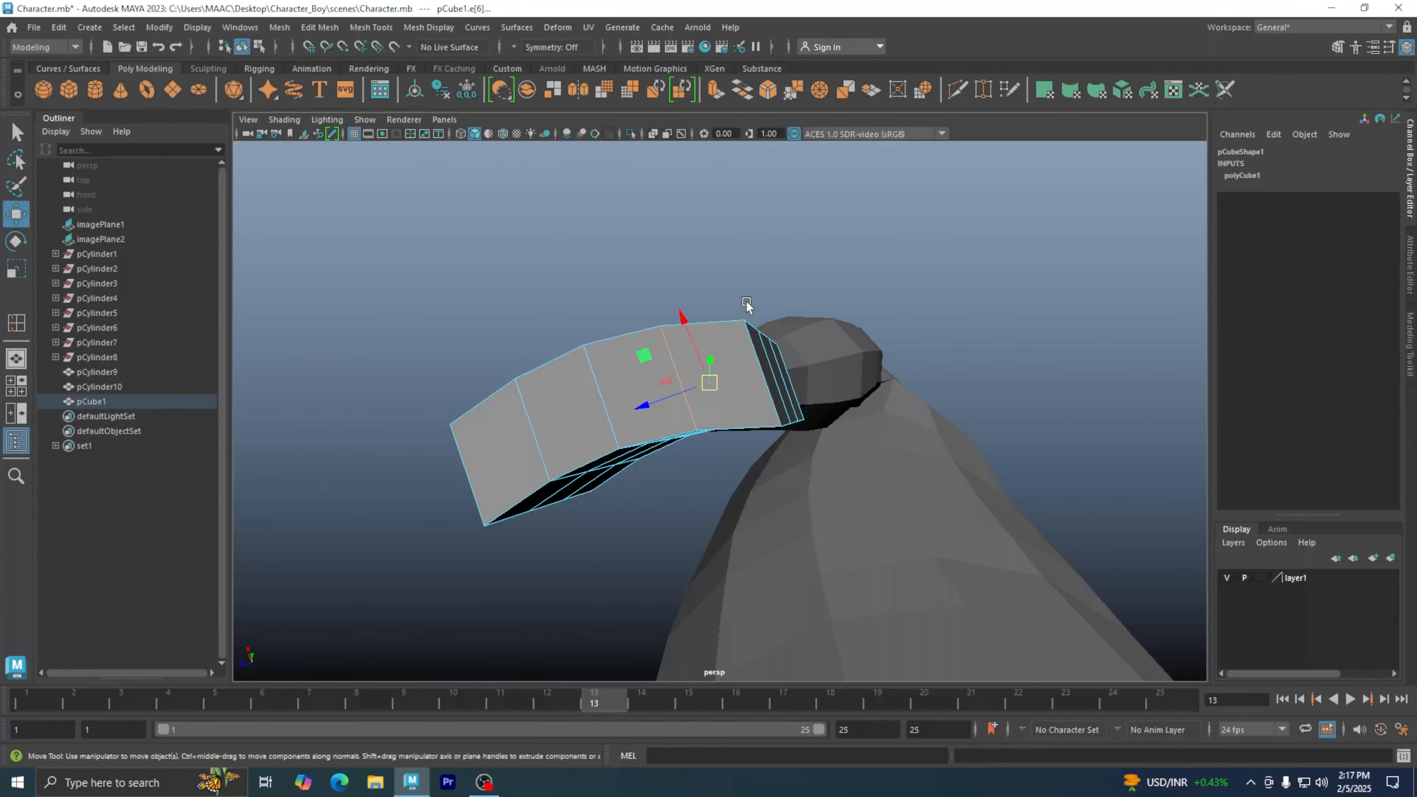
Step: Select the column of vertices along one side edge of pCube1 and rotate it to follow the palm's curve
{"action": "right_click_drag", "start_coordinate": [747, 303], "coordinate": [692, 300]}
{"action": "left_click_drag", "start_coordinate": [728, 310], "coordinate": [778, 317], "text": "alt"}
{"action": "left_click_drag", "start_coordinate": [803, 441], "coordinate": [814, 469], "text": "alt"}
{"action": "key", "text": "e"}
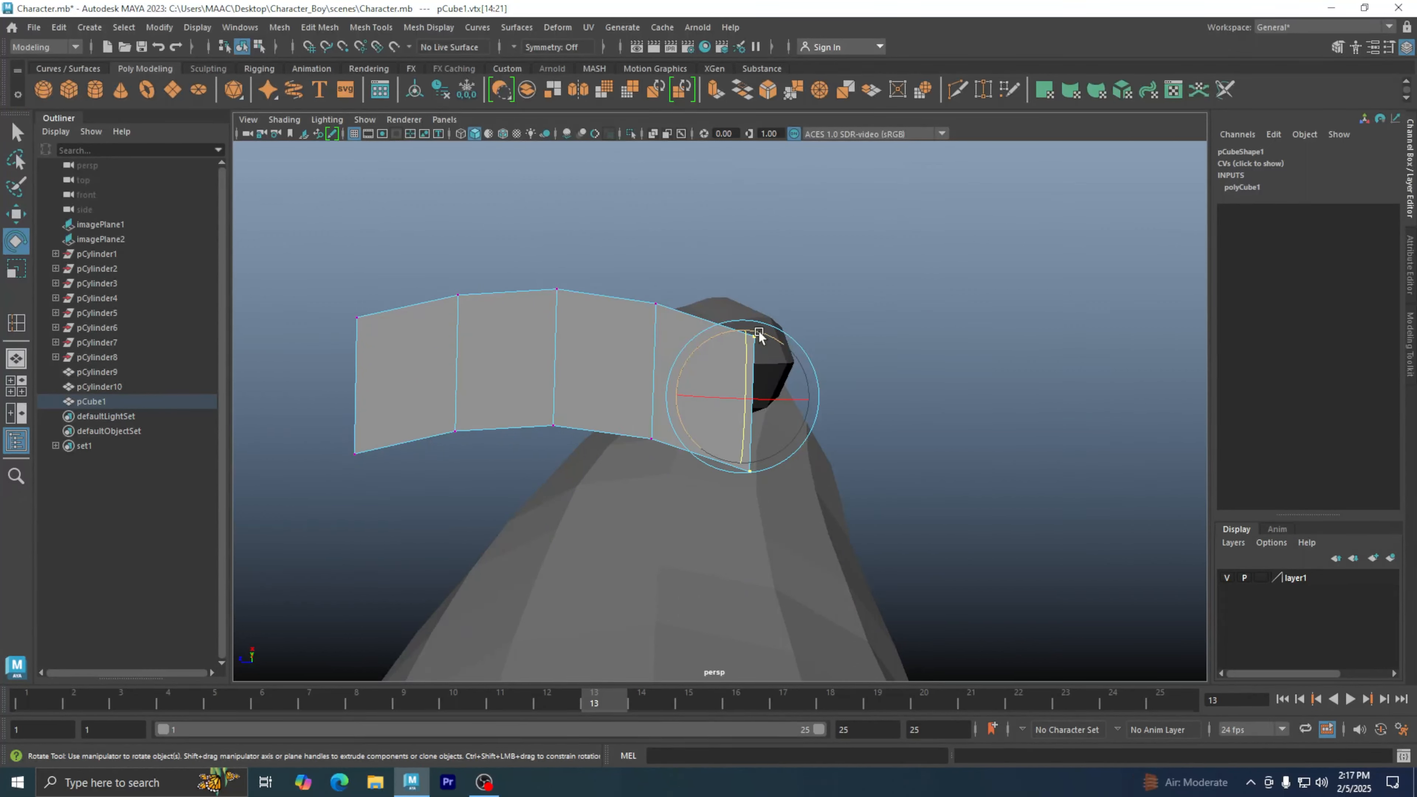
{"action": "left_click_drag", "start_coordinate": [759, 335], "coordinate": [781, 340]}
Step: Select the vertex column along the palm's opposite side edge and rotate it to mirror the first side's angle
{"action": "left_click_drag", "start_coordinate": [771, 446], "coordinate": [701, 456], "text": "alt"}
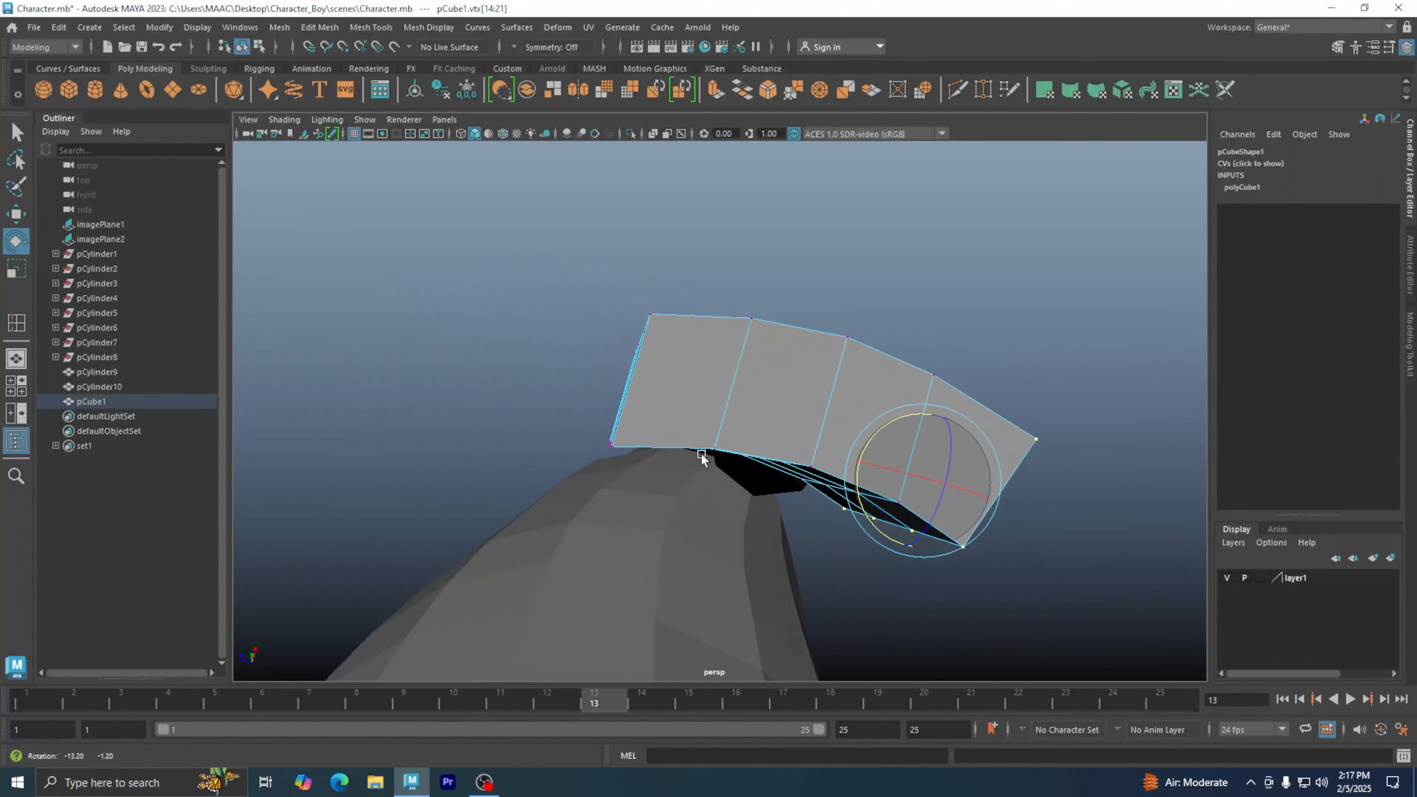
{"action": "left_click_drag", "start_coordinate": [471, 213], "coordinate": [675, 500]}
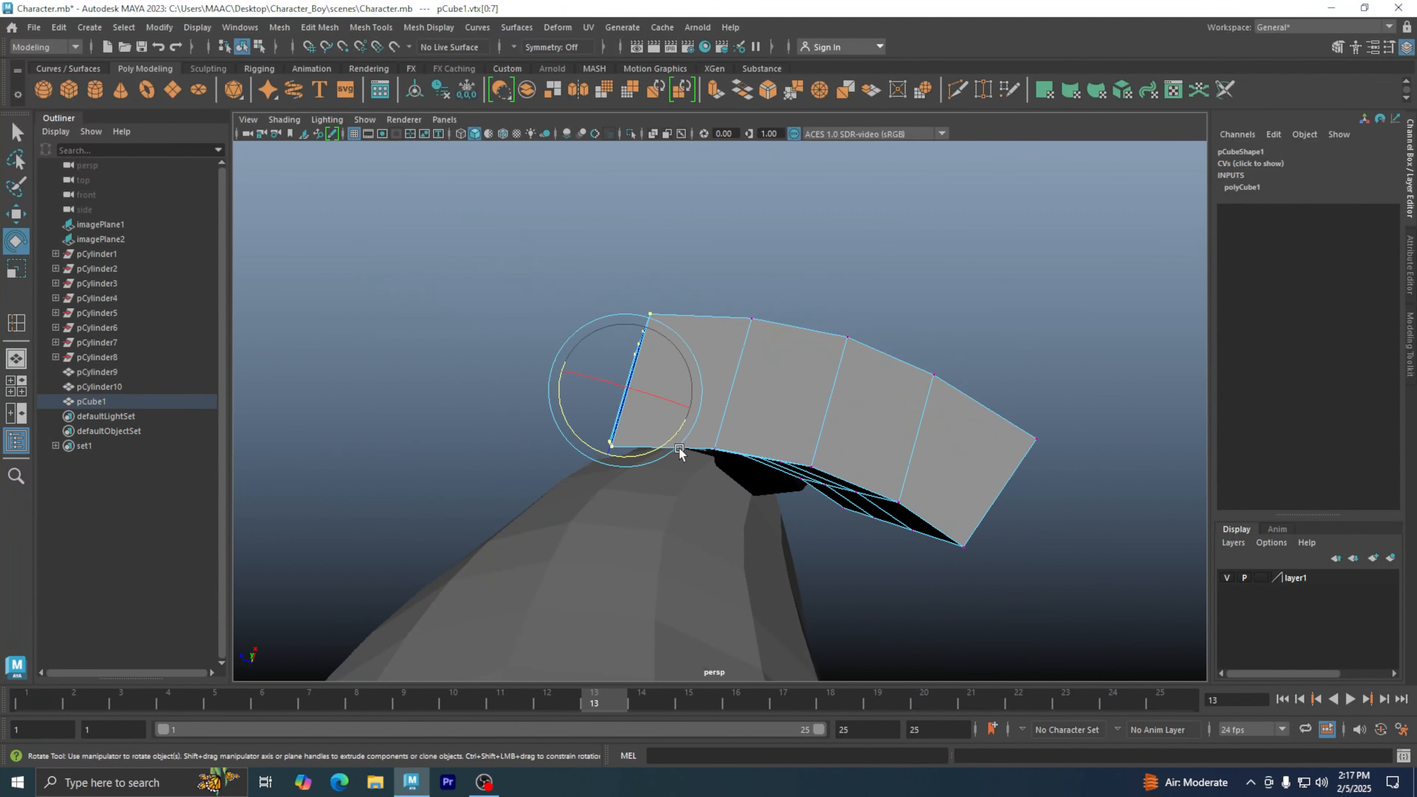
{"action": "left_click_drag", "start_coordinate": [678, 448], "coordinate": [832, 426], "text": "alt"}
{"action": "left_click_drag", "start_coordinate": [942, 453], "coordinate": [921, 468], "text": "alt"}
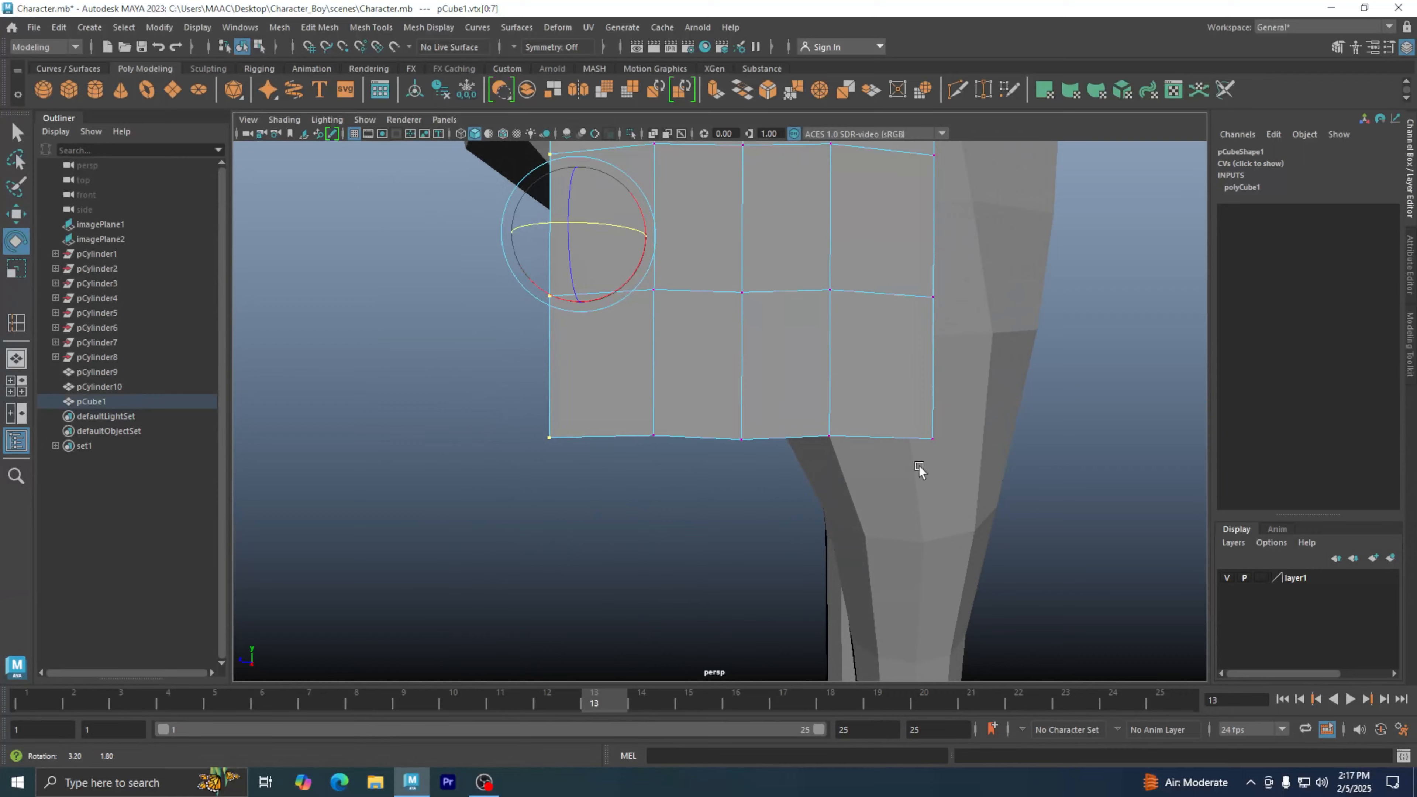
Step: Compare the palm's shape and placement with the reference hand in the side view, then return to the perspective view
{"action": "key", "text": "space"}
{"action": "key", "text": "space"}
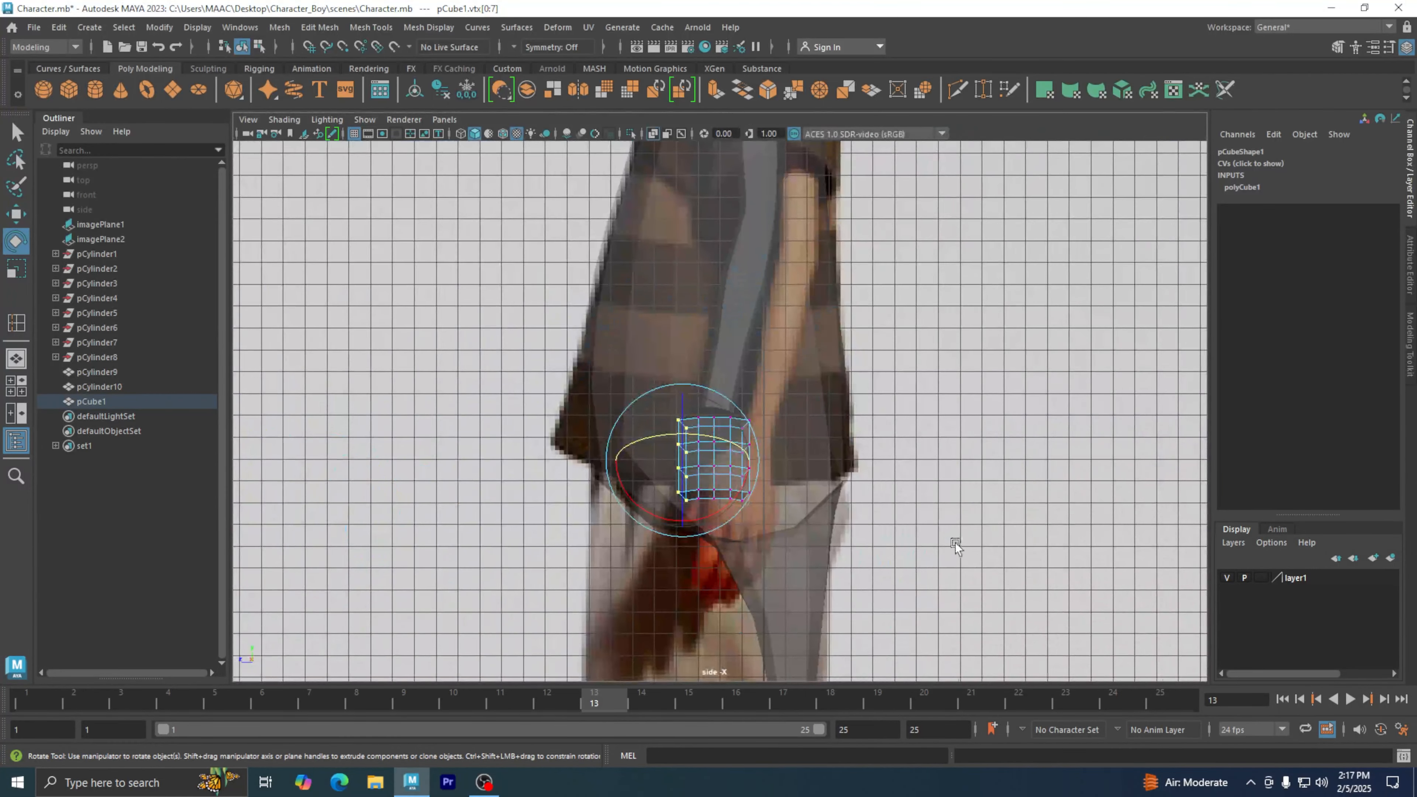
{"action": "right_click_drag", "start_coordinate": [672, 533], "coordinate": [1138, 494], "text": "alt"}
{"action": "middle_click_drag", "start_coordinate": [1082, 501], "coordinate": [1015, 411], "text": "alt"}
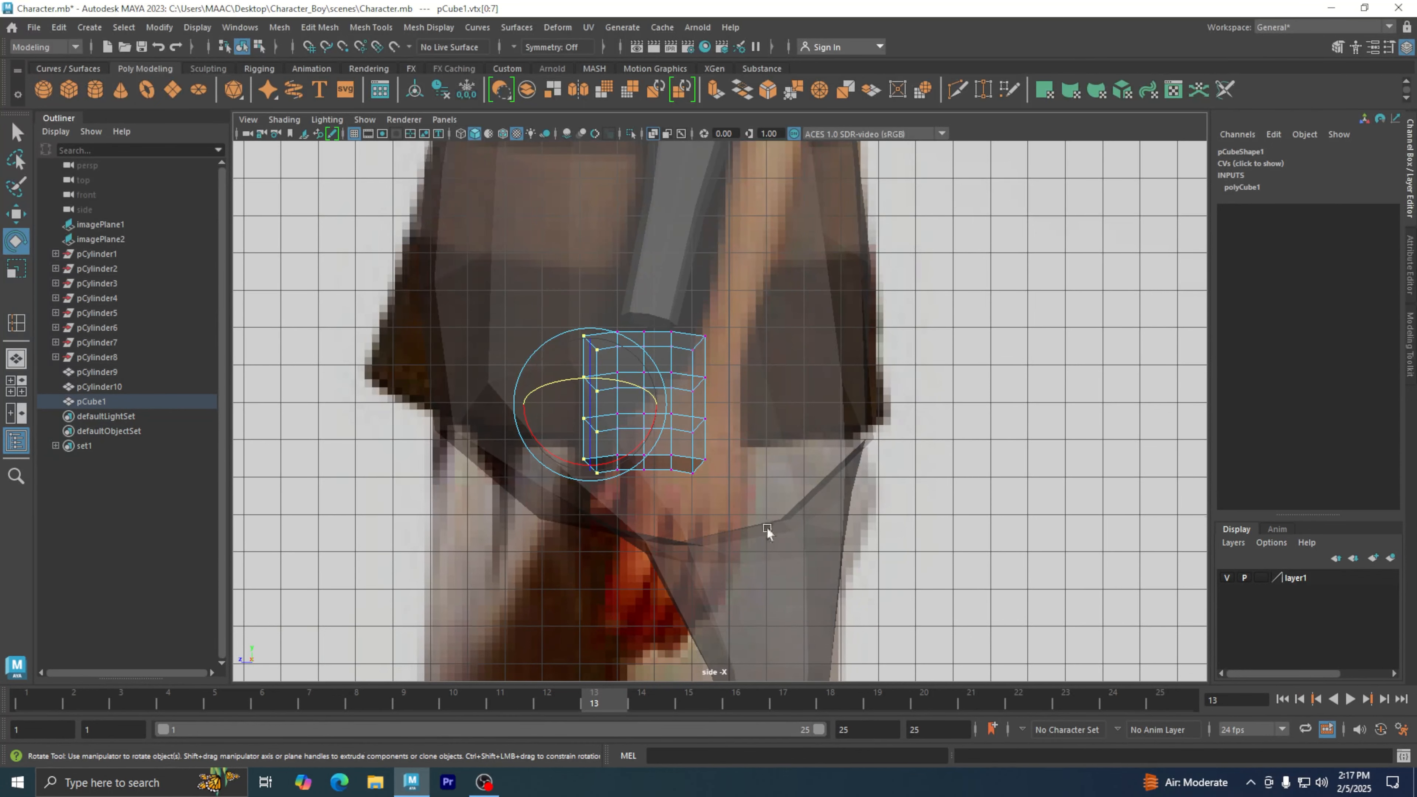
{"action": "key", "text": "space"}
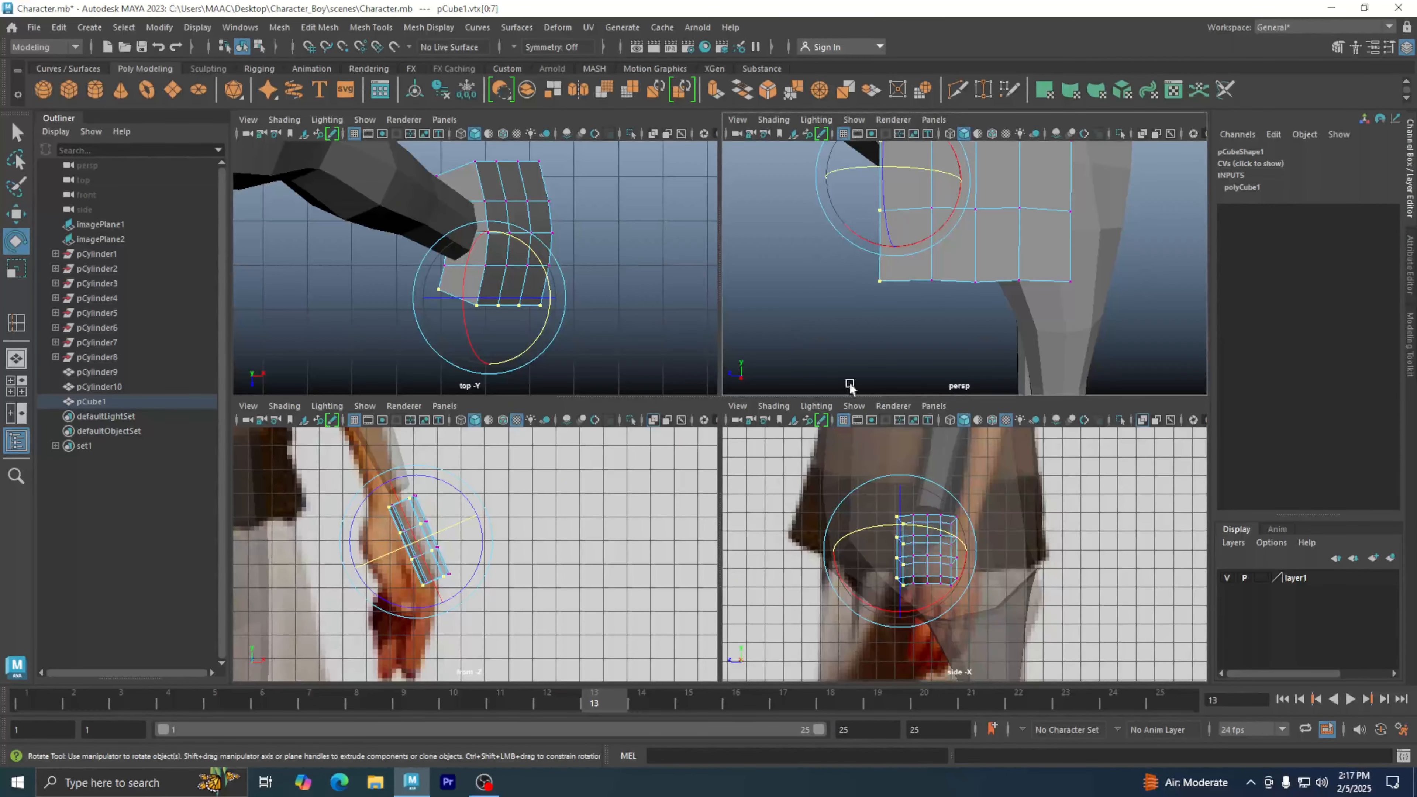
{"action": "key", "text": "space"}
{"action": "left_click_drag", "start_coordinate": [879, 483], "coordinate": [829, 472], "text": "alt"}
{"action": "right_click", "coordinate": [829, 471]}
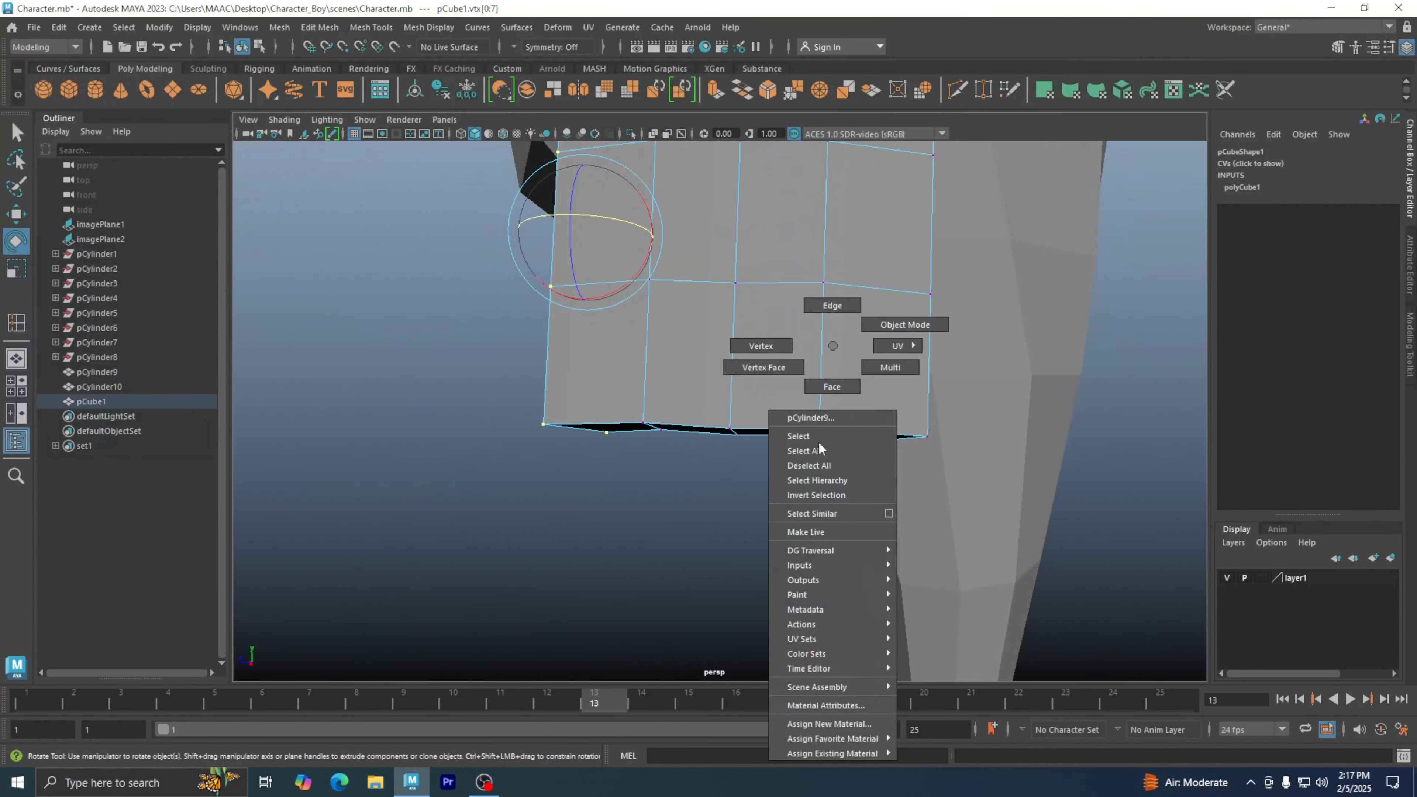
{"action": "left_click", "coordinate": [765, 347]}
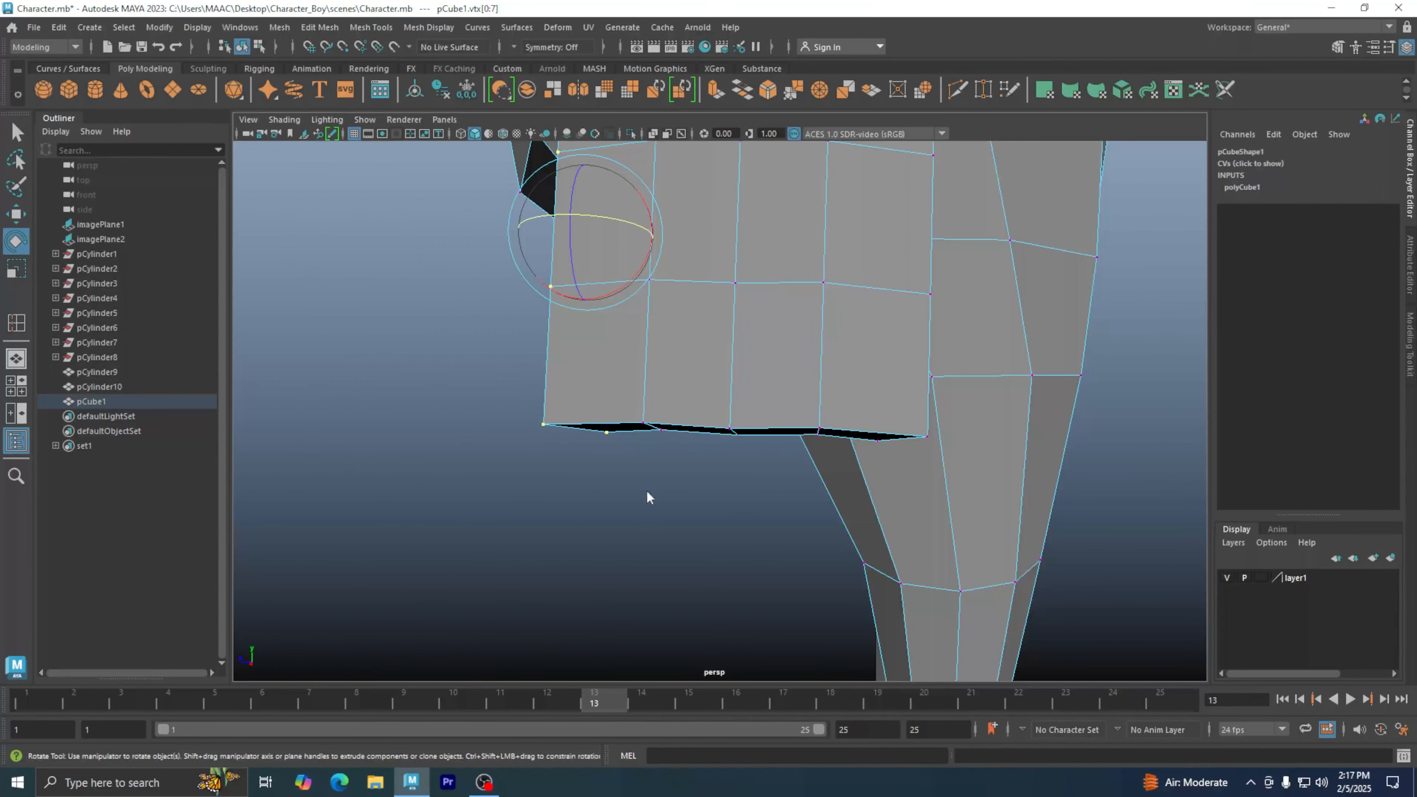
{"action": "right_click_drag", "start_coordinate": [731, 362], "coordinate": [723, 324]}
{"action": "left_click", "coordinate": [669, 491]}
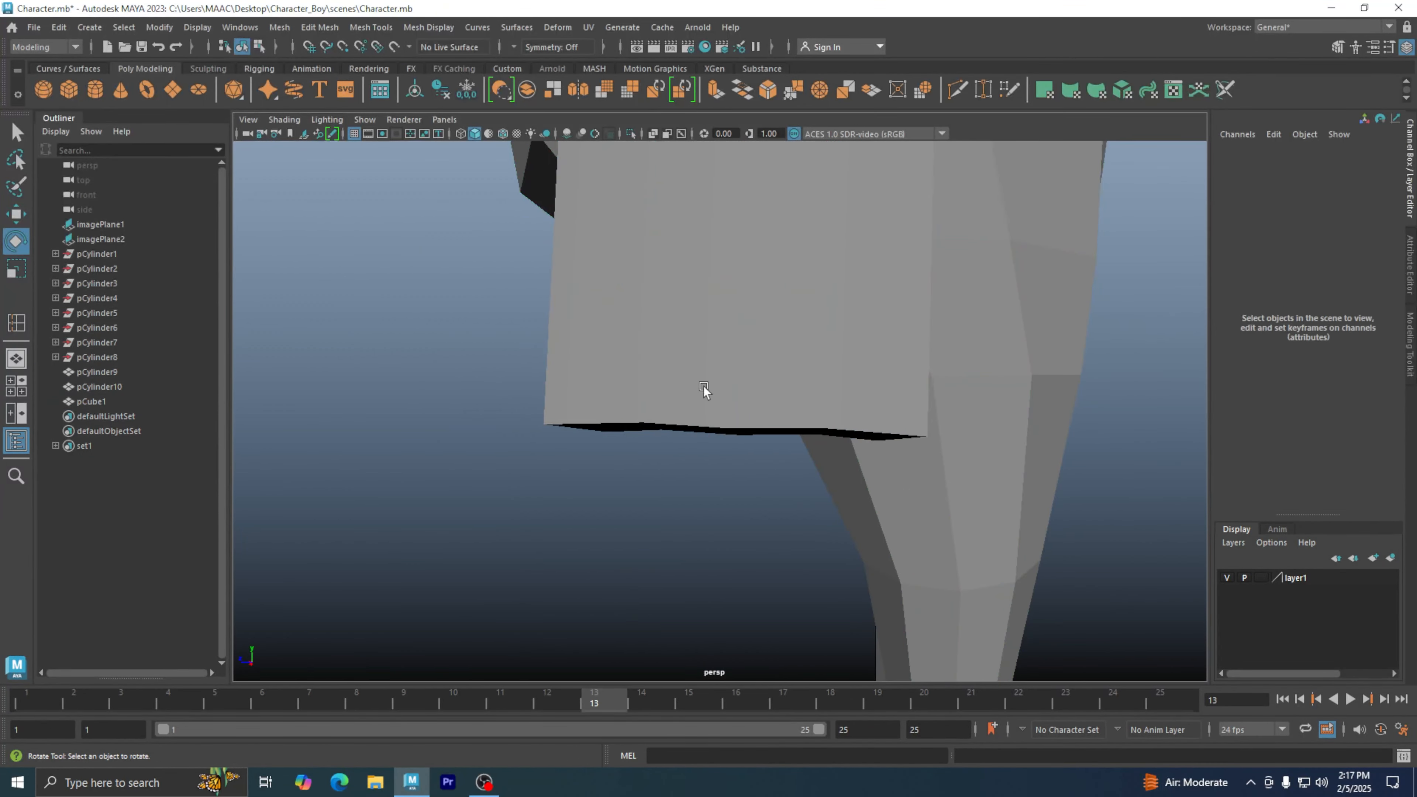
Step: Switch pCube1 to vertex selection and raise the lower corner vertices on one side of the palm slightly
{"action": "left_click", "coordinate": [703, 386]}
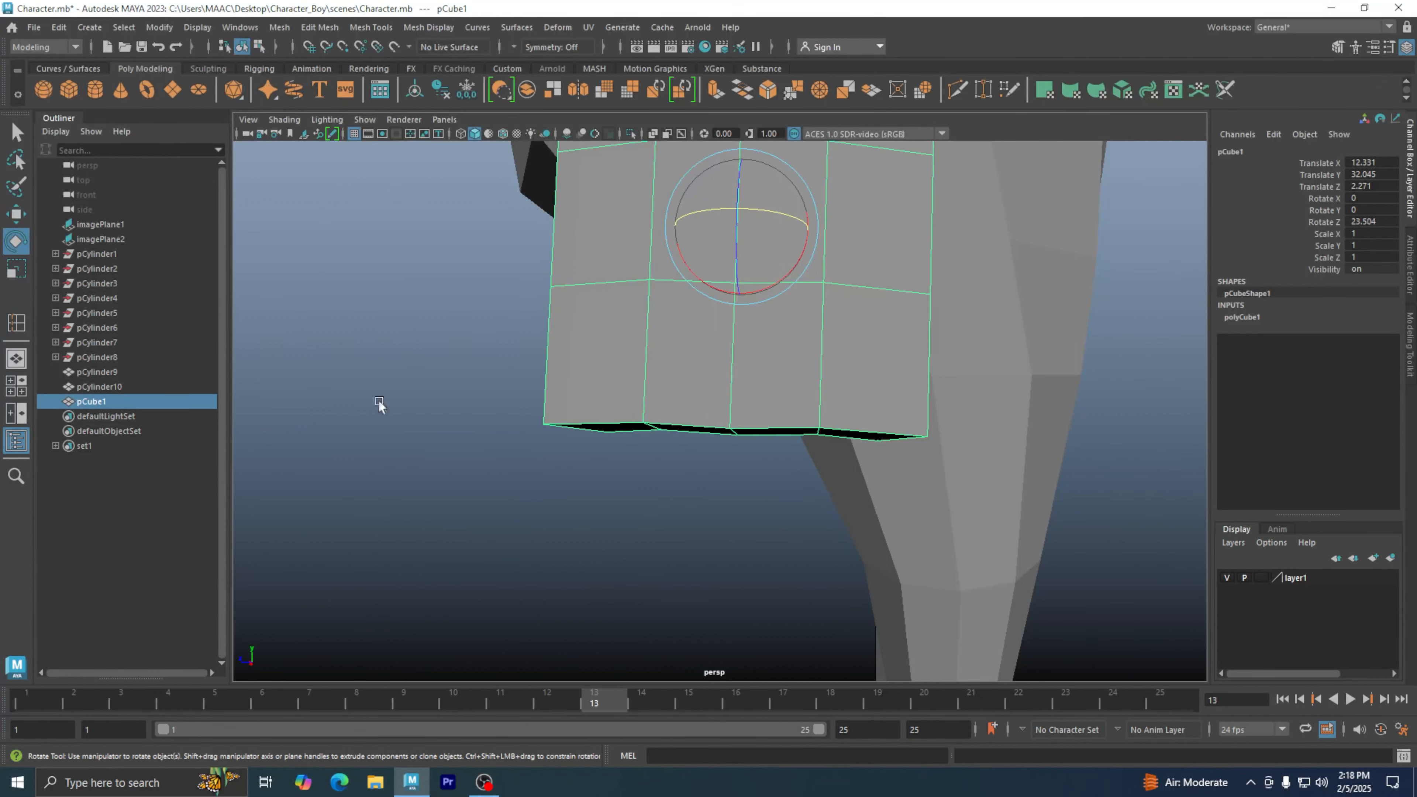
{"action": "right_click_drag", "start_coordinate": [427, 345], "coordinate": [368, 344]}
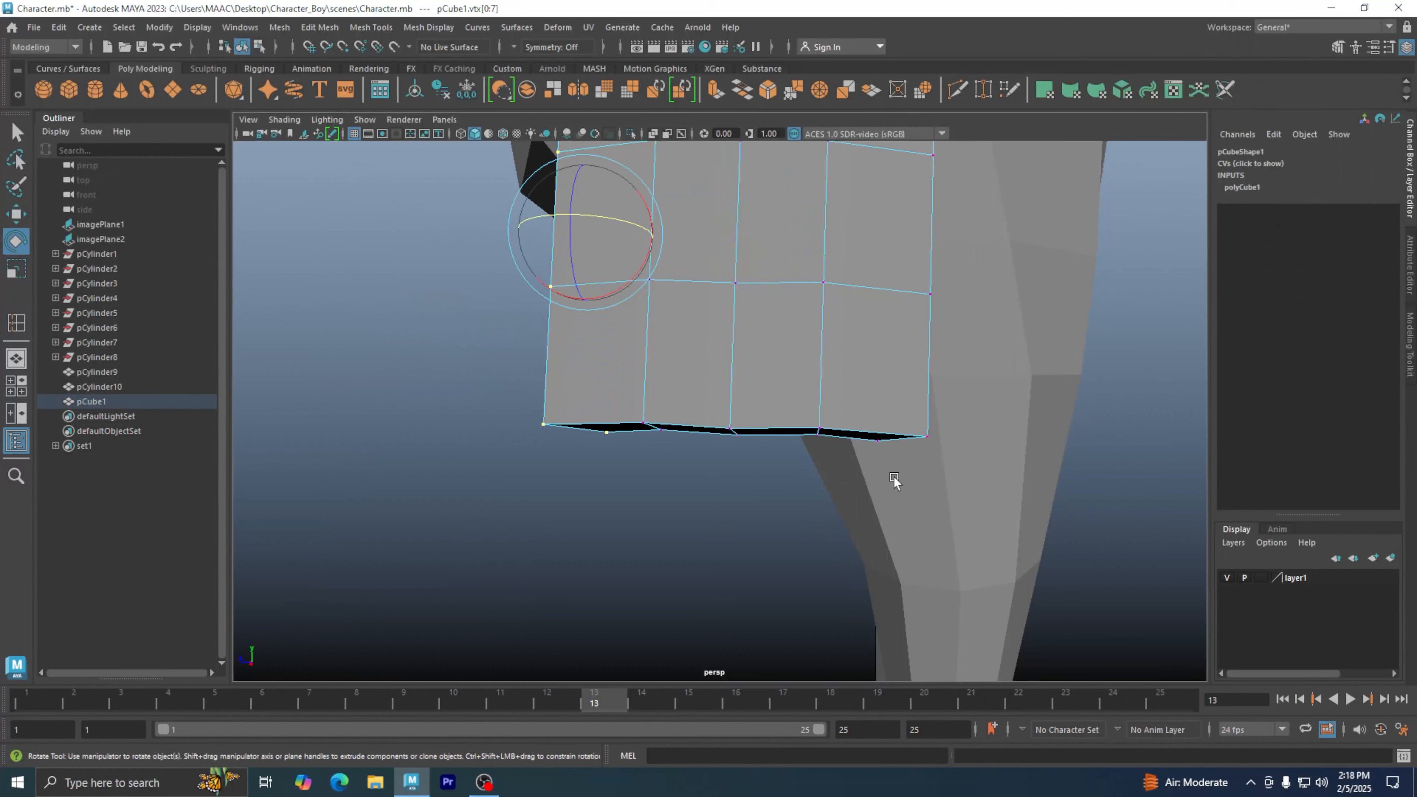
{"action": "left_click_drag", "start_coordinate": [893, 476], "coordinate": [862, 398], "text": "alt"}
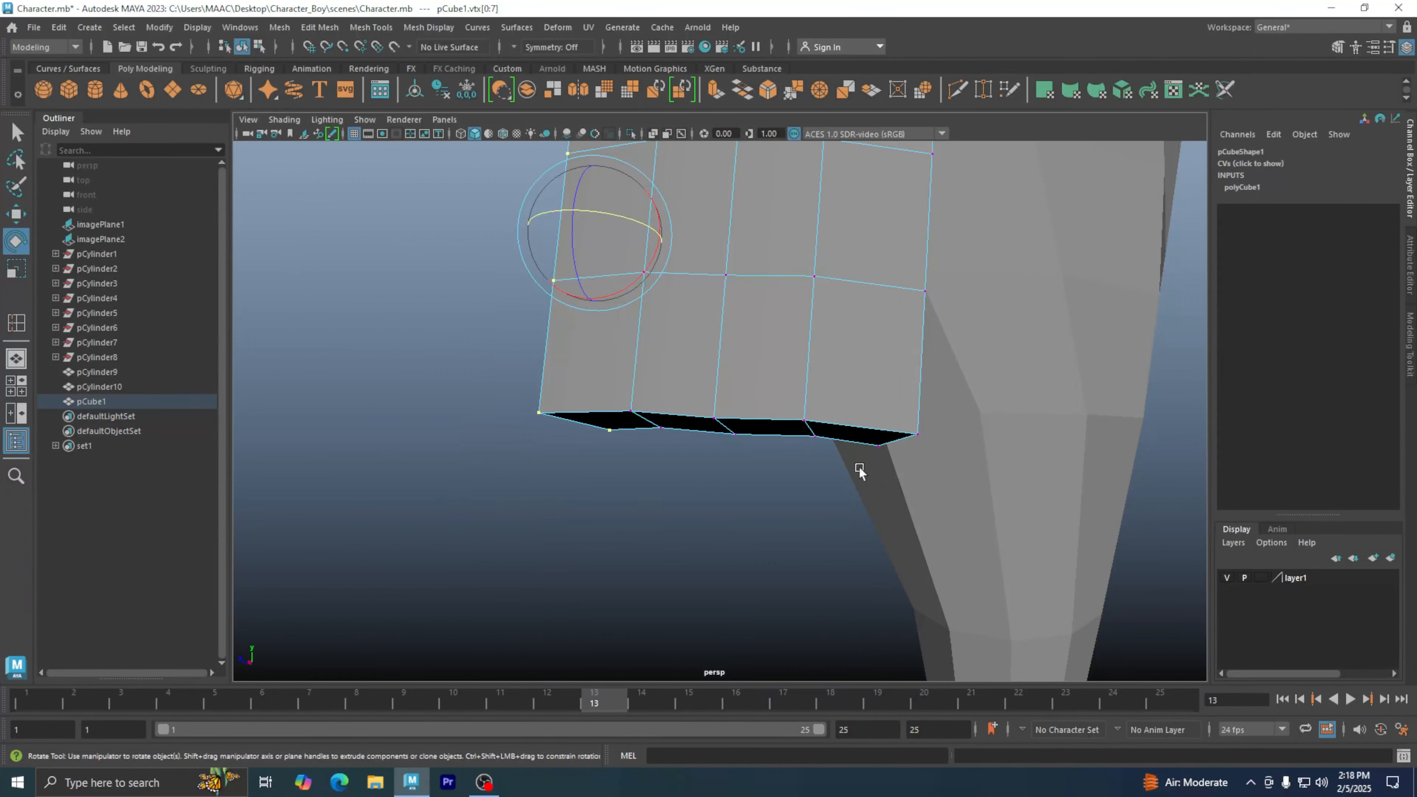
{"action": "left_click_drag", "start_coordinate": [851, 466], "coordinate": [906, 392]}
{"action": "key", "text": "w"}
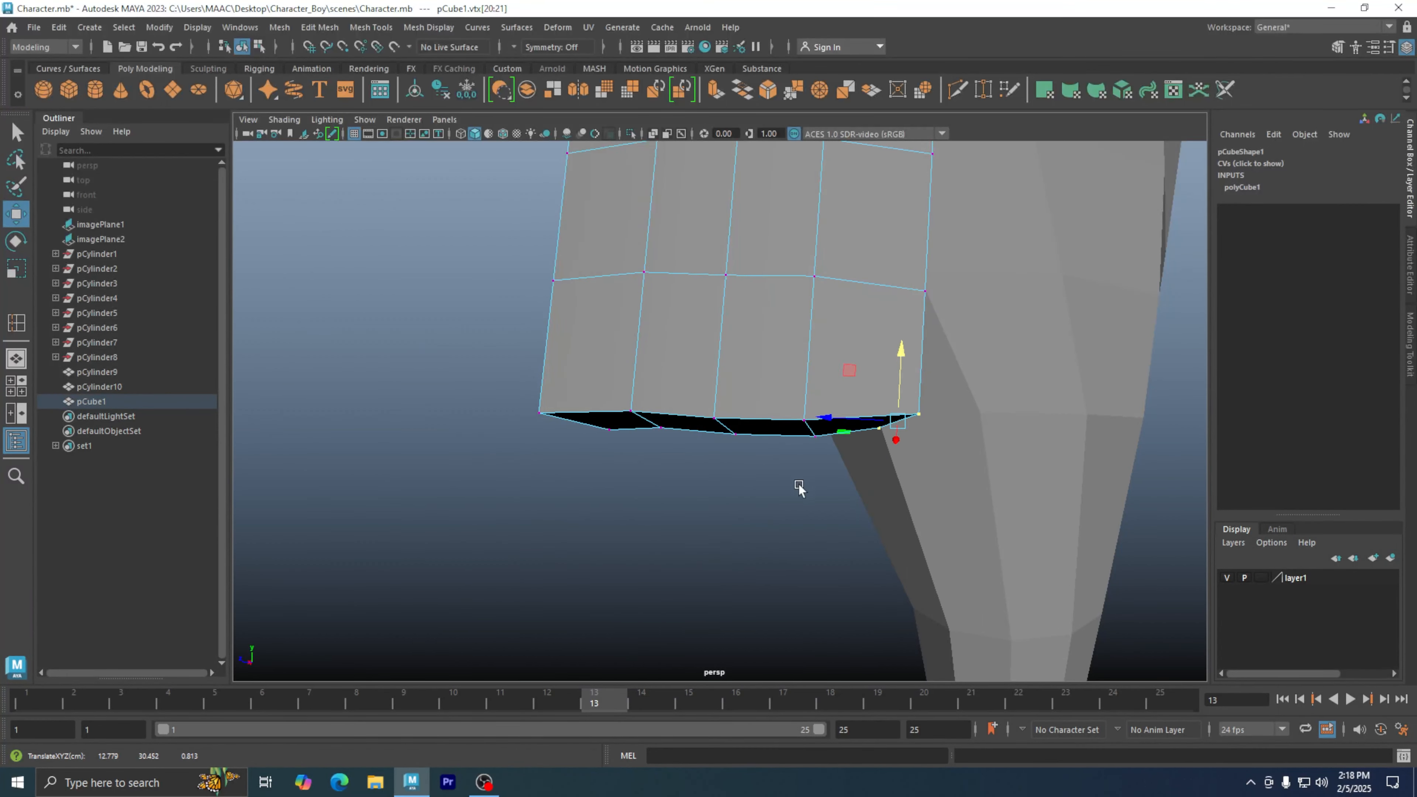
Step: Select the lower corner vertices on the palm's opposite side and raise them slightly to round the bottom edge
{"action": "left_click_drag", "start_coordinate": [799, 488], "coordinate": [817, 399], "text": "alt"}
{"action": "left_click_drag", "start_coordinate": [515, 468], "coordinate": [699, 473]}
{"action": "scroll", "coordinate": [857, 450], "scroll_direction": "down", "scroll_amount": 4}
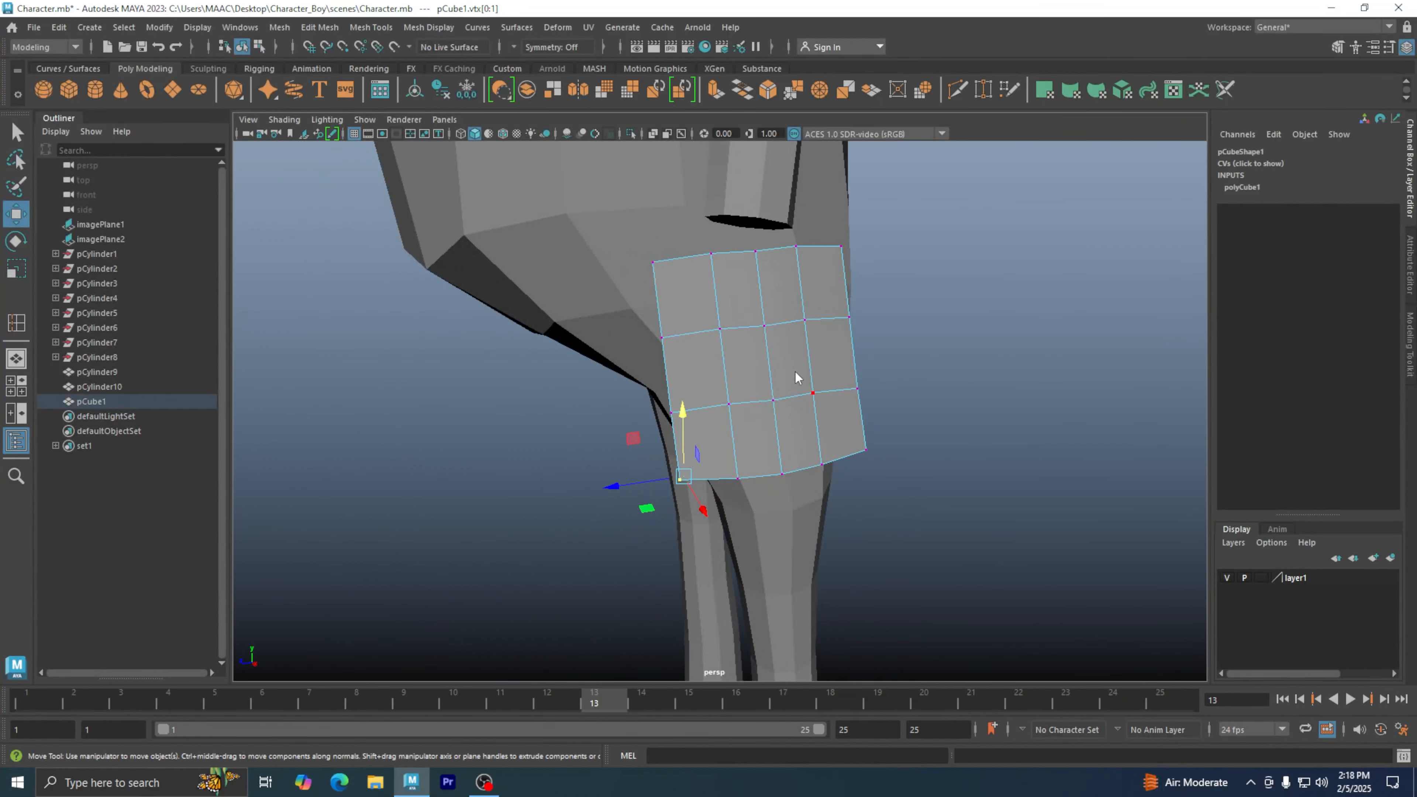
Step: Return to object mode and examine the palm's upper end against the end of the forearm
{"action": "right_click_drag", "start_coordinate": [796, 378], "coordinate": [927, 323]}
{"action": "left_click_drag", "start_coordinate": [939, 320], "coordinate": [949, 373], "text": "alt"}
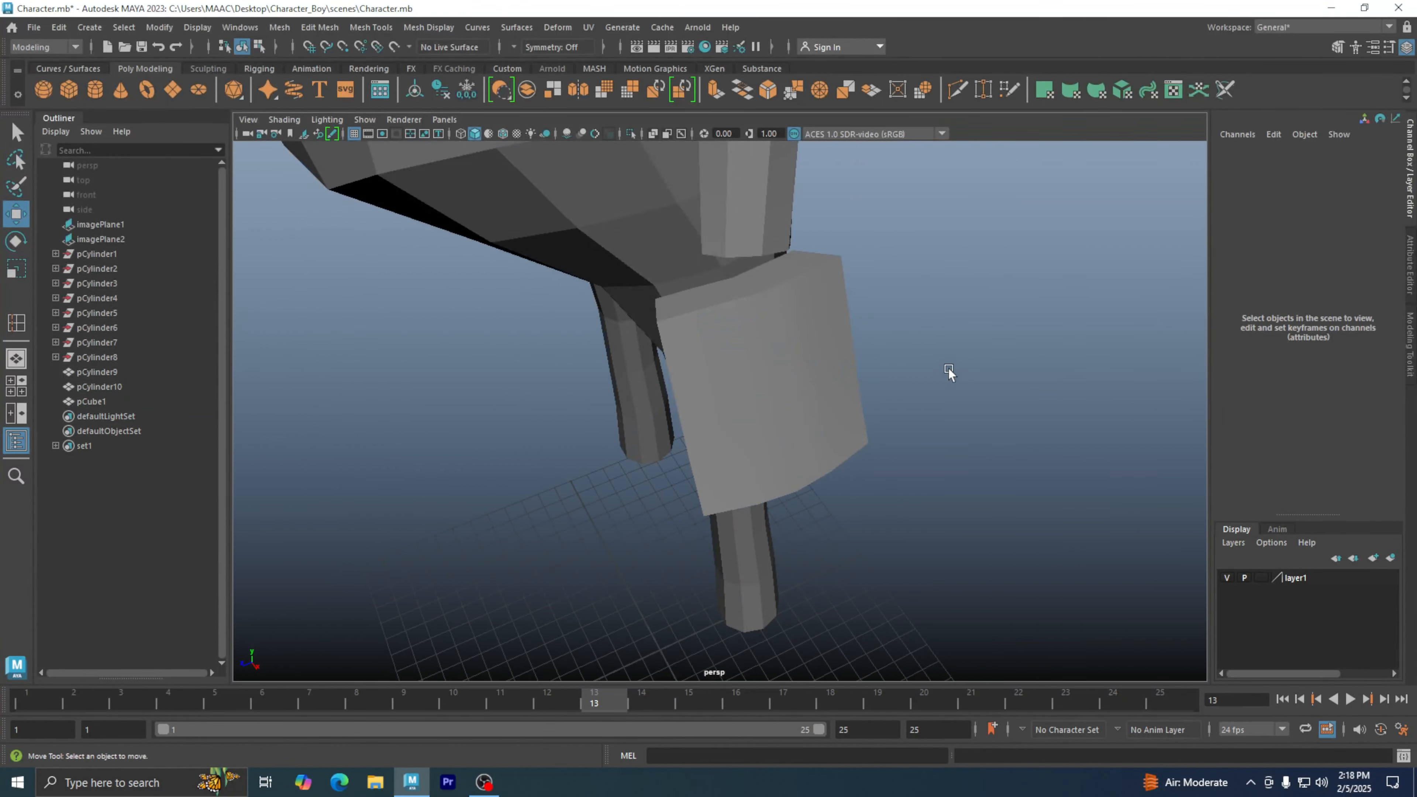
{"action": "middle_click_drag", "start_coordinate": [948, 370], "coordinate": [950, 468], "text": "alt"}
{"action": "left_click_drag", "start_coordinate": [950, 468], "coordinate": [927, 466], "text": "alt"}
{"action": "right_click_drag", "start_coordinate": [767, 423], "coordinate": [868, 438], "text": "alt"}
{"action": "middle_click_drag", "start_coordinate": [863, 451], "coordinate": [871, 477], "text": "alt"}
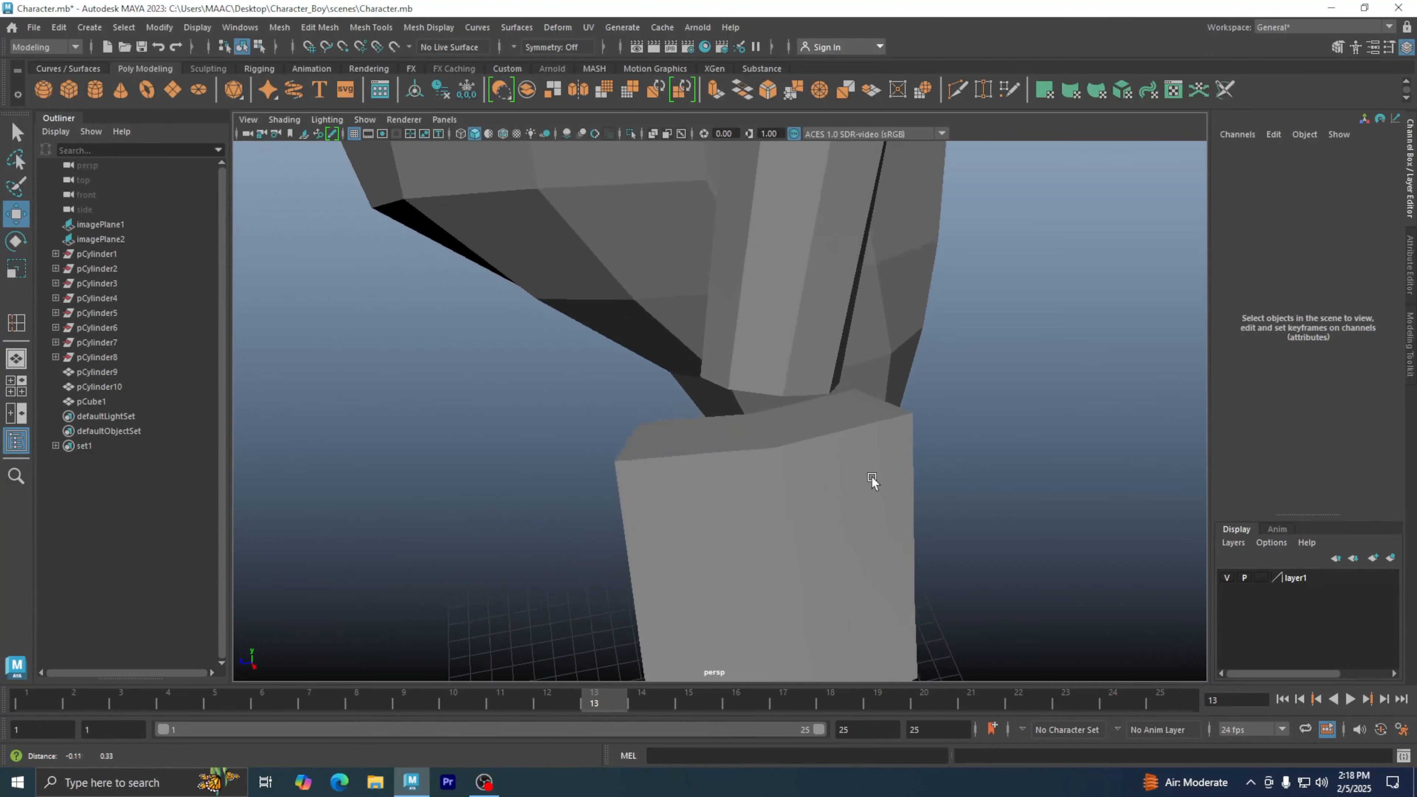
{"action": "left_click_drag", "start_coordinate": [872, 477], "coordinate": [934, 485], "text": "alt"}
{"action": "middle_click_drag", "start_coordinate": [933, 485], "coordinate": [935, 531], "text": "alt"}
{"action": "left_click_drag", "start_coordinate": [935, 530], "coordinate": [880, 445], "text": "alt"}
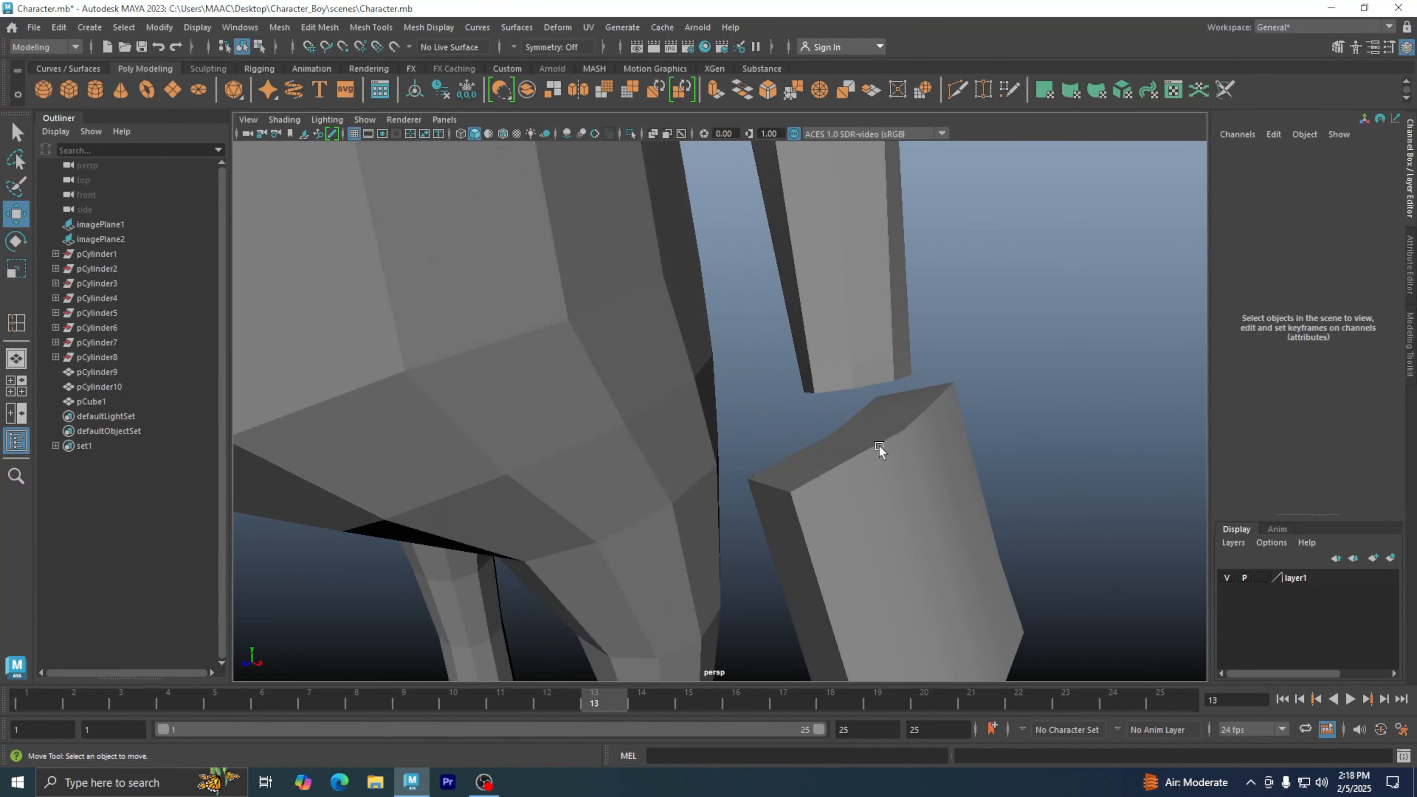
Step: Switch pCube1 to vertex selection and select all vertices along the palm's upper end facing the forearm
{"action": "left_click", "coordinate": [880, 445]}
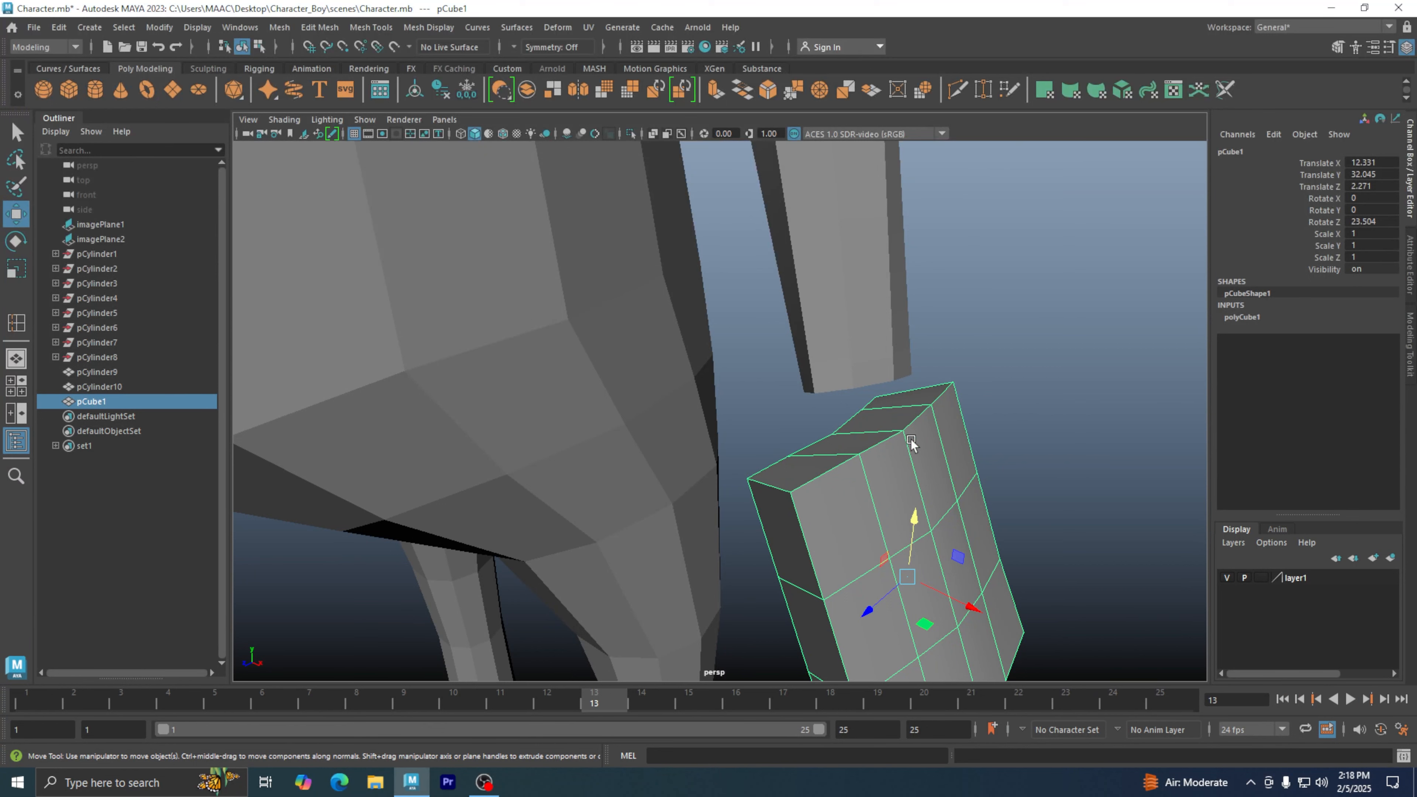
{"action": "right_click_drag", "start_coordinate": [900, 398], "coordinate": [810, 360]}
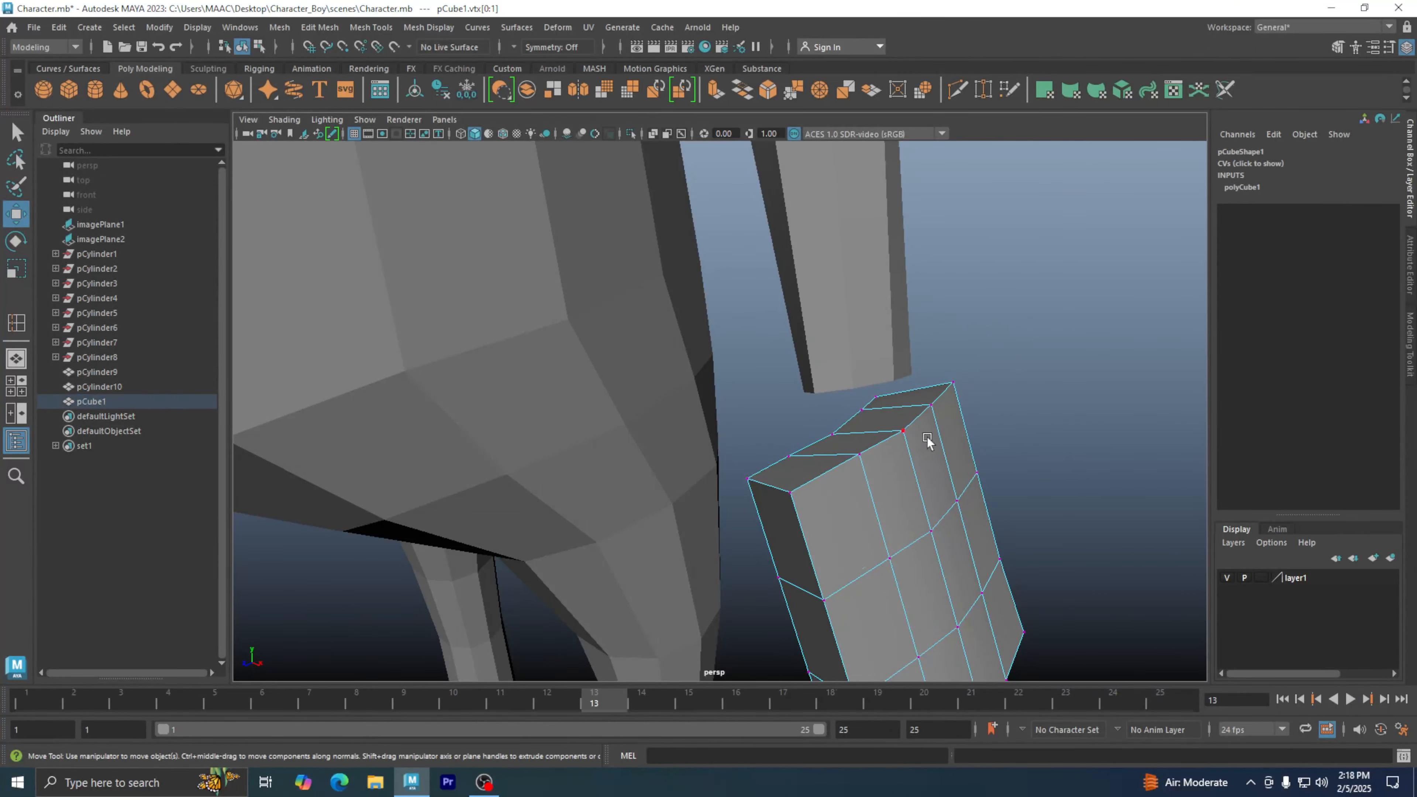
{"action": "left_click_drag", "start_coordinate": [926, 437], "coordinate": [848, 436], "text": "alt"}
{"action": "left_click_drag", "start_coordinate": [468, 394], "coordinate": [948, 463]}
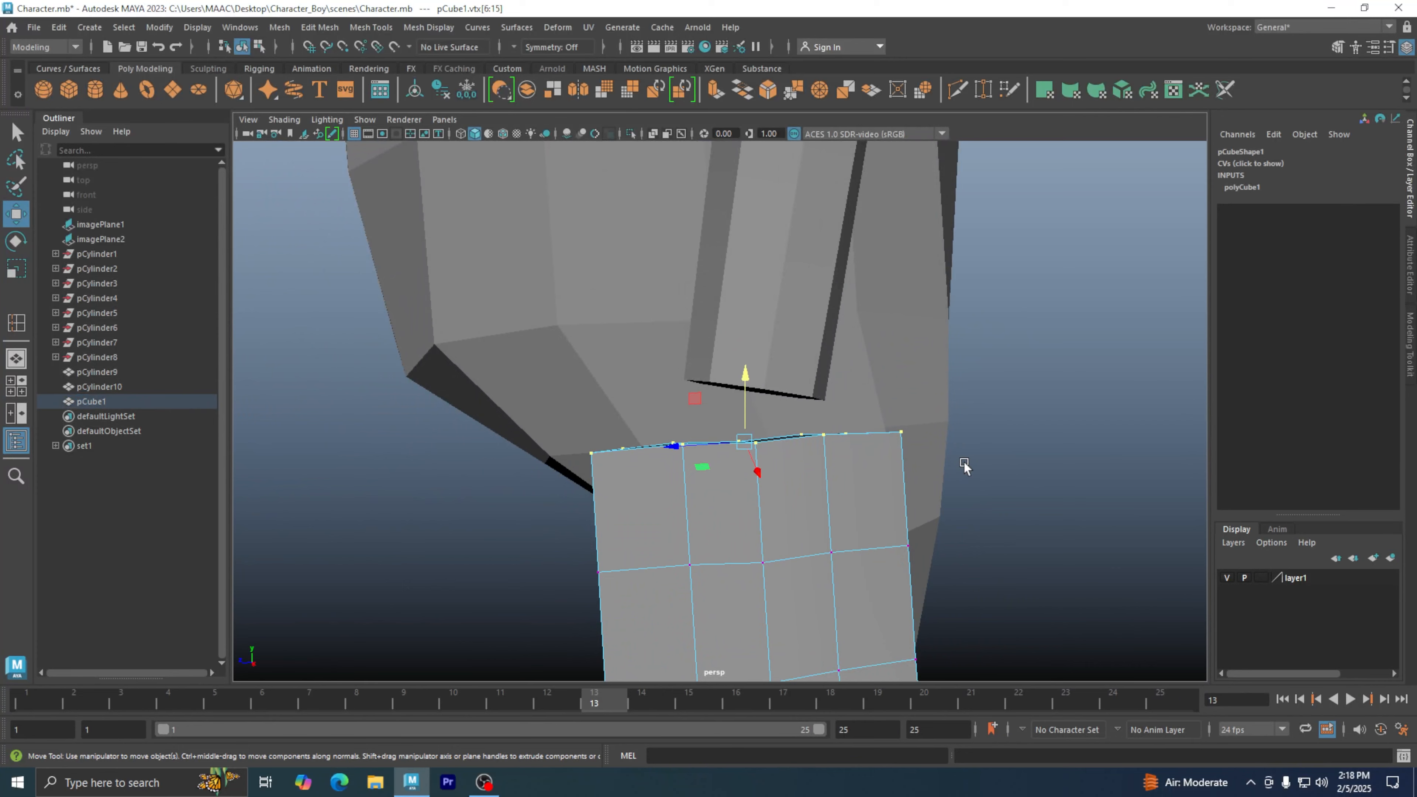
{"action": "left_click_drag", "start_coordinate": [857, 480], "coordinate": [851, 476], "text": "alt"}
Step: Scale the selected upper-end vertices inward in thickness and width to taper the palm toward the wrist
{"action": "key", "text": "r"}
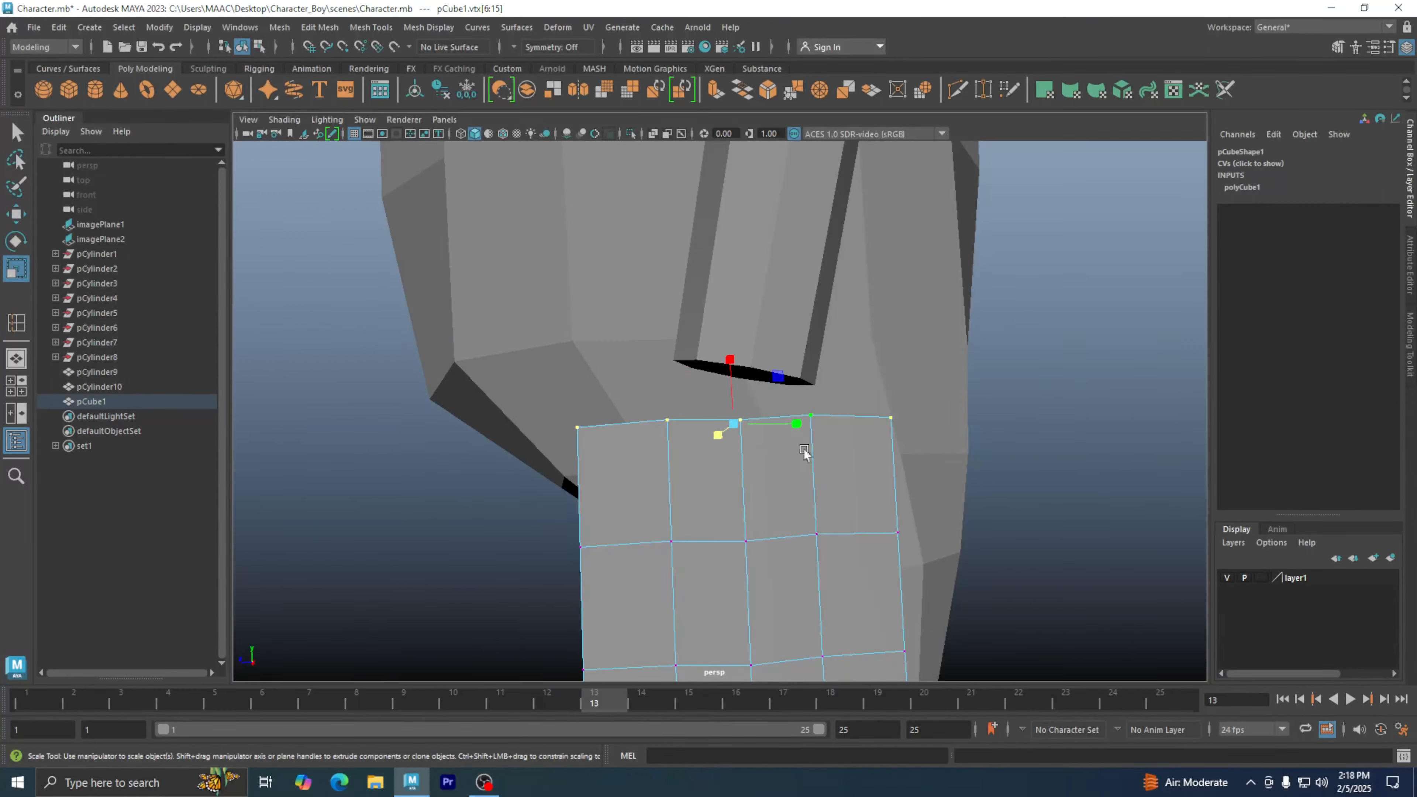
{"action": "left_click_drag", "start_coordinate": [753, 466], "coordinate": [845, 481], "text": "alt"}
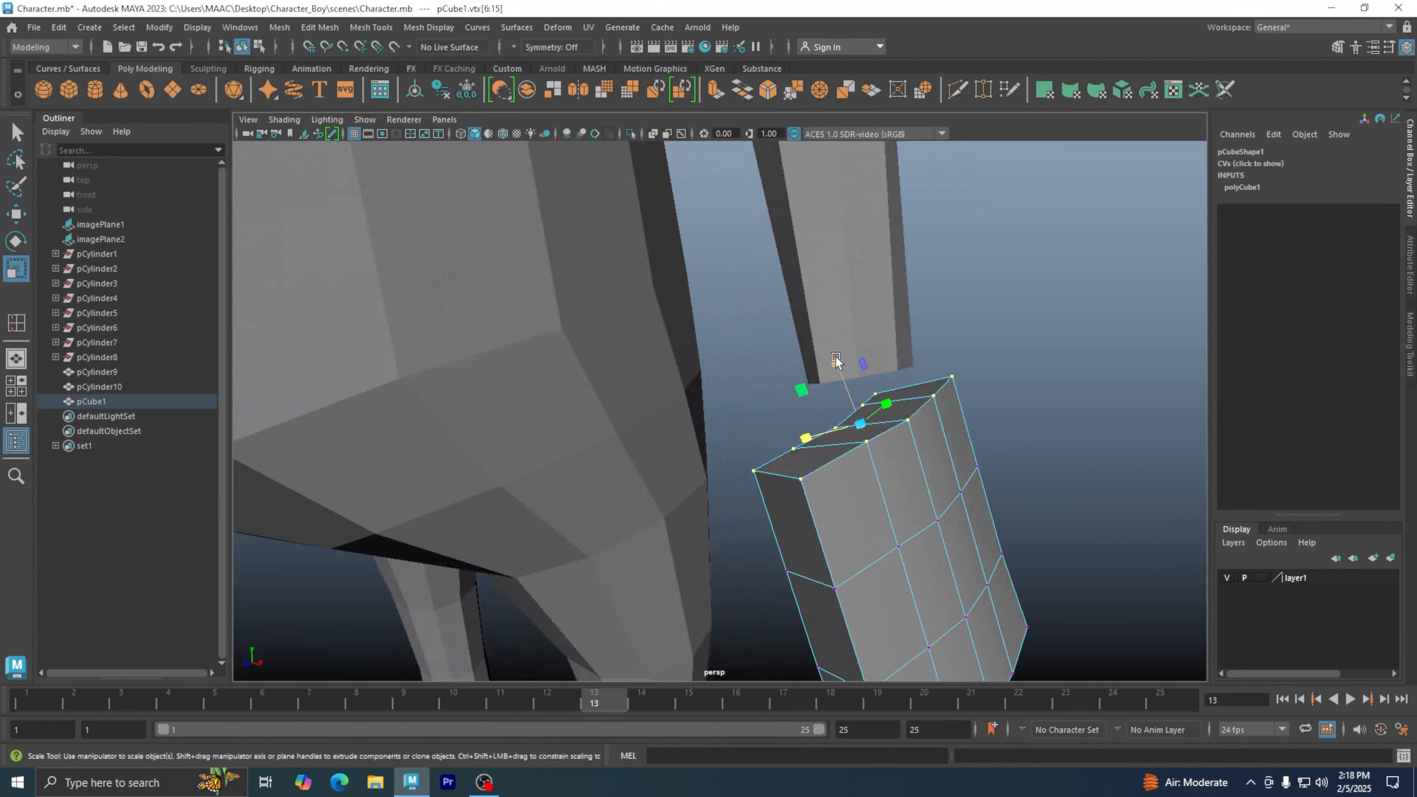
{"action": "left_click_drag", "start_coordinate": [840, 367], "coordinate": [949, 475]}
{"action": "left_click_drag", "start_coordinate": [854, 441], "coordinate": [837, 500]}
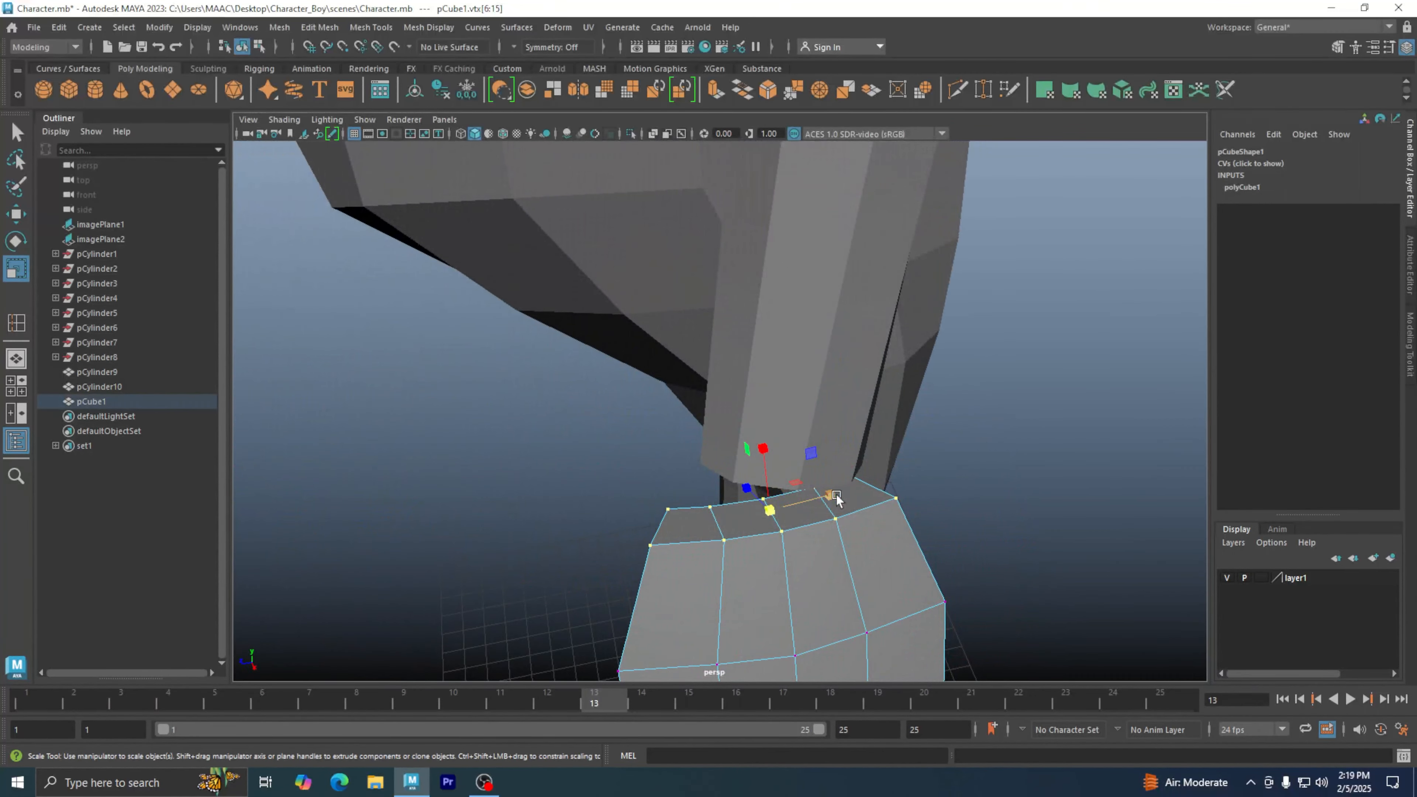
{"action": "left_click_drag", "start_coordinate": [775, 550], "coordinate": [781, 556], "text": "alt"}
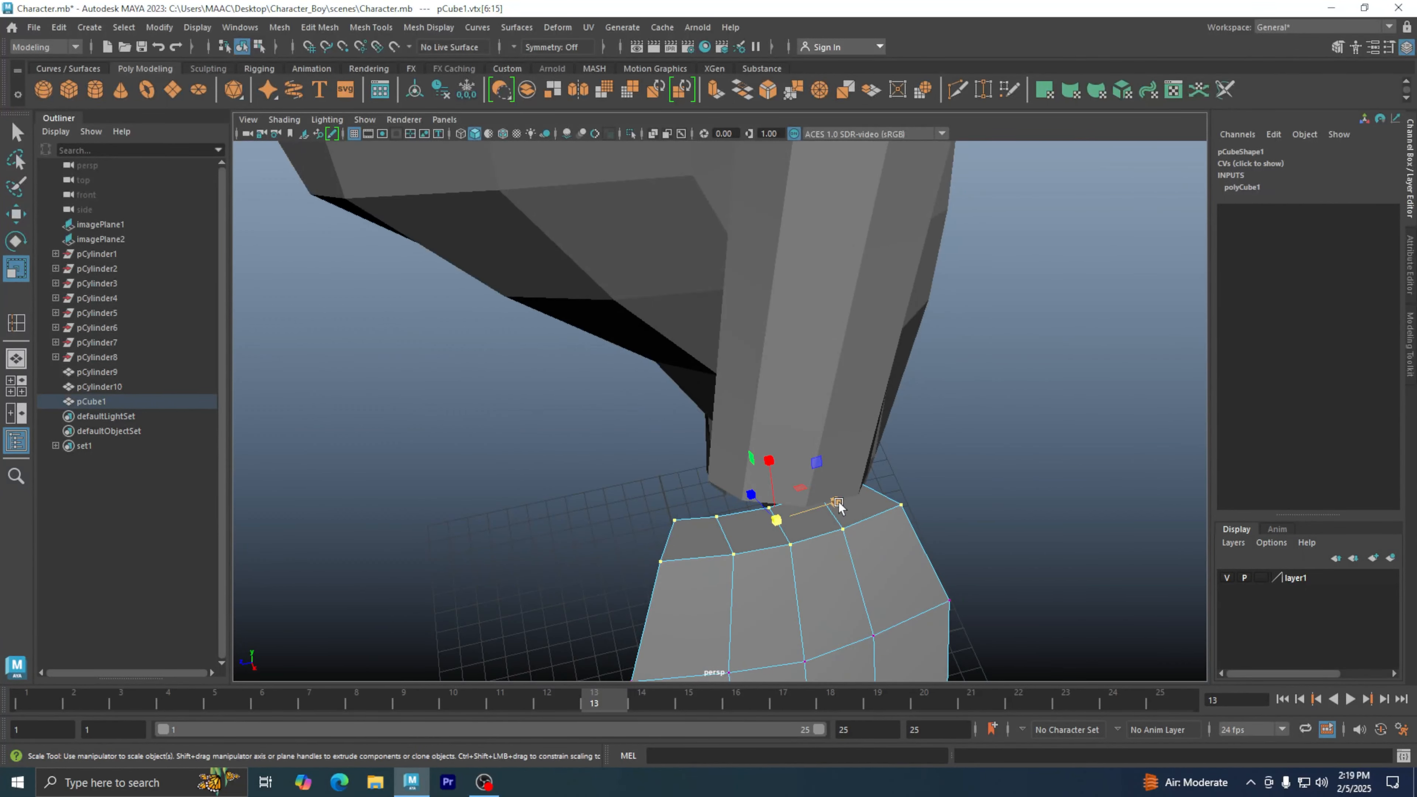
{"action": "left_click_drag", "start_coordinate": [839, 502], "coordinate": [821, 514]}
{"action": "middle_click_drag", "start_coordinate": [897, 546], "coordinate": [954, 436], "text": "alt"}
{"action": "left_click_drag", "start_coordinate": [953, 436], "coordinate": [921, 433], "text": "alt"}
{"action": "left_click_drag", "start_coordinate": [872, 333], "coordinate": [981, 411]}
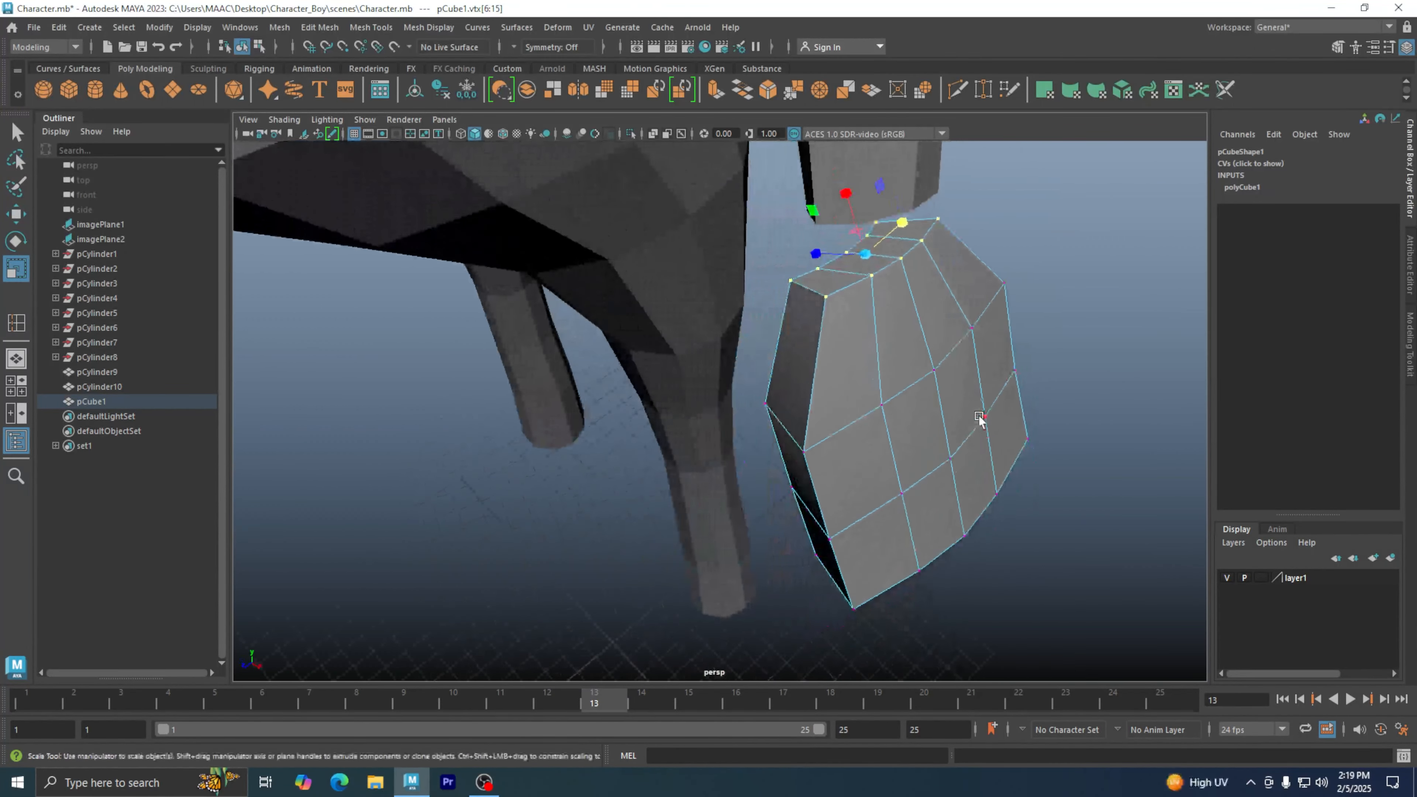
Step: Return pCube1 to object mode and examine the tapered palm from the front, side and underside
{"action": "right_click_drag", "start_coordinate": [887, 346], "coordinate": [937, 309]}
{"action": "right_click_drag", "start_coordinate": [937, 309], "coordinate": [943, 320]}
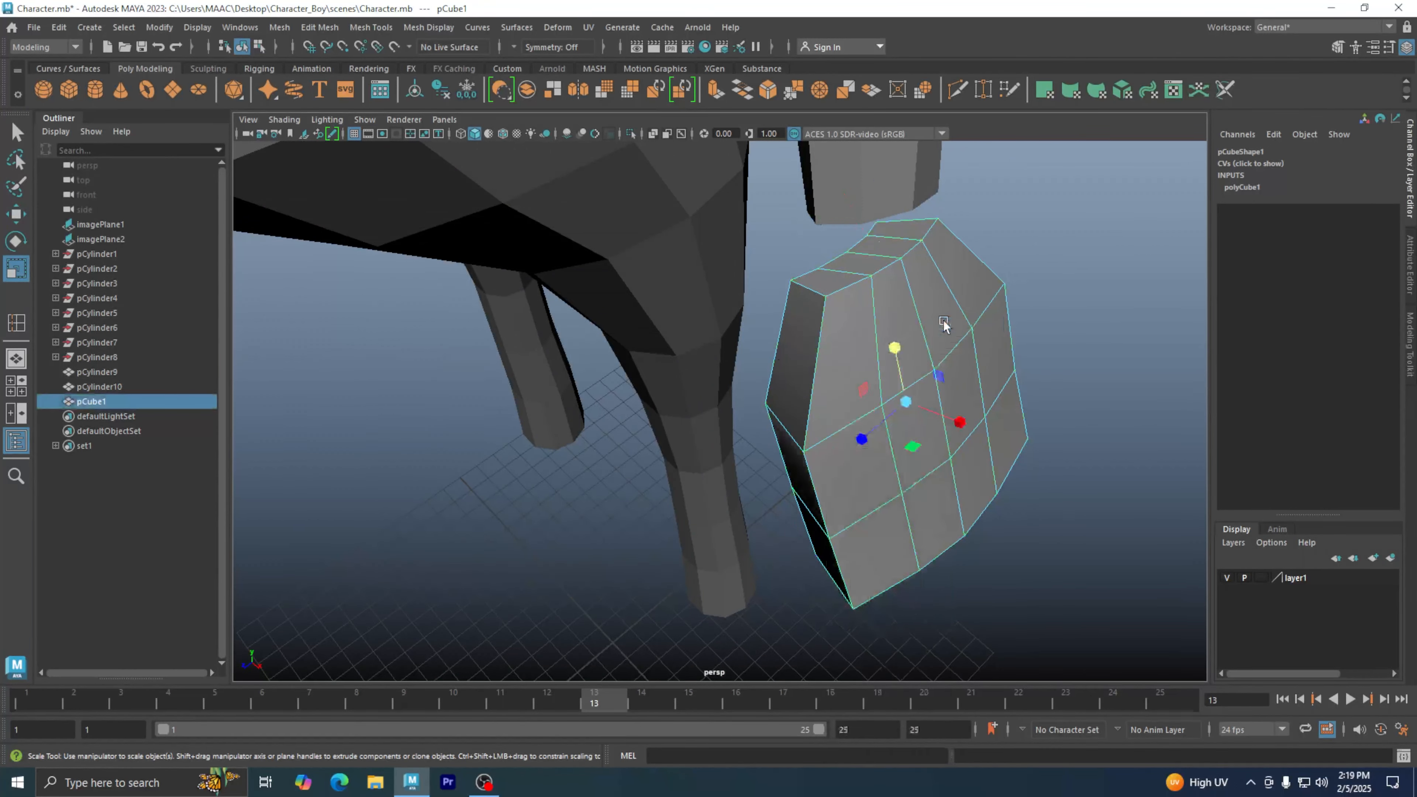
{"action": "left_click", "coordinate": [1054, 367]}
{"action": "left_click_drag", "start_coordinate": [1053, 367], "coordinate": [1037, 466], "text": "alt"}
{"action": "left_click", "coordinate": [1016, 475]}
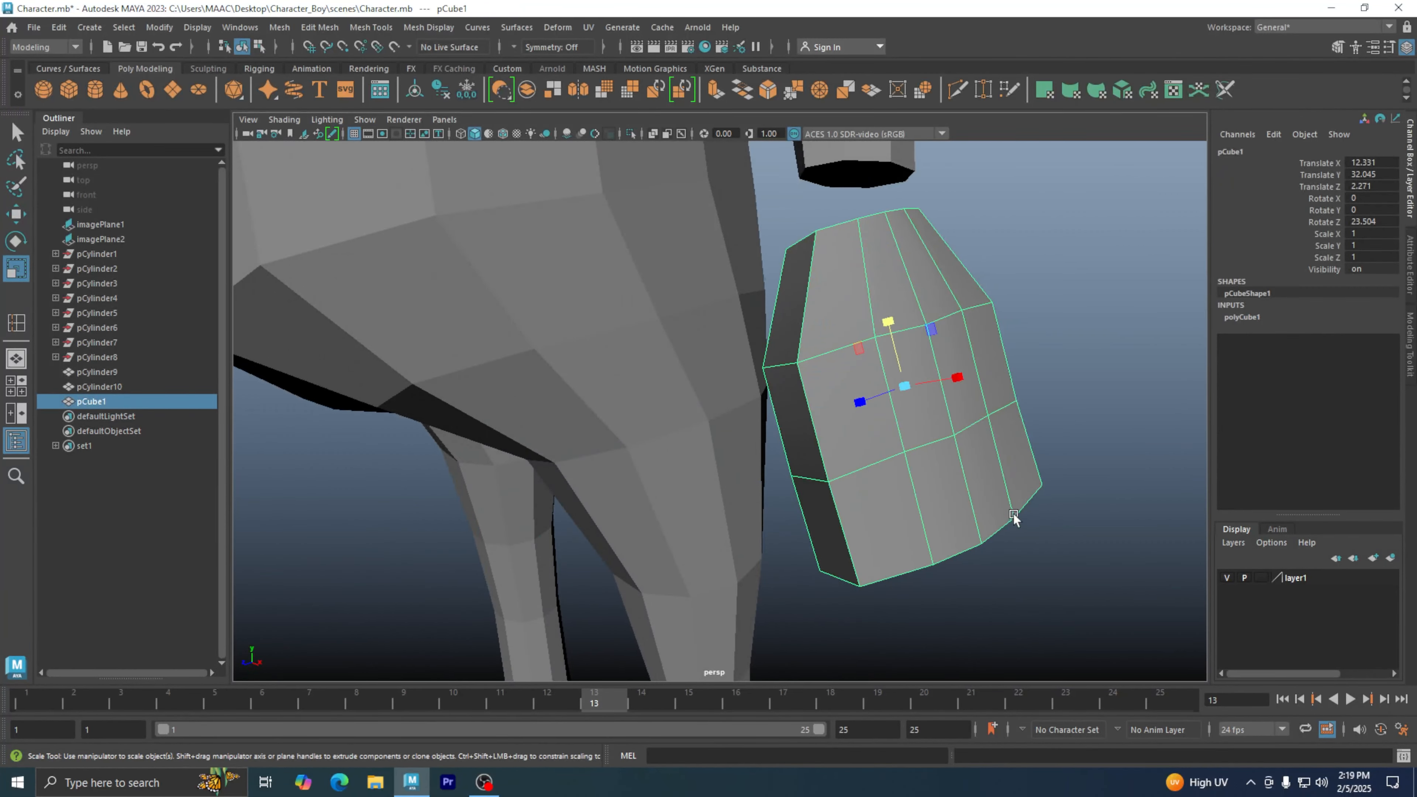
{"action": "left_click_drag", "start_coordinate": [1012, 523], "coordinate": [952, 453], "text": "alt"}
{"action": "middle_click_drag", "start_coordinate": [995, 483], "coordinate": [798, 460], "text": "alt"}
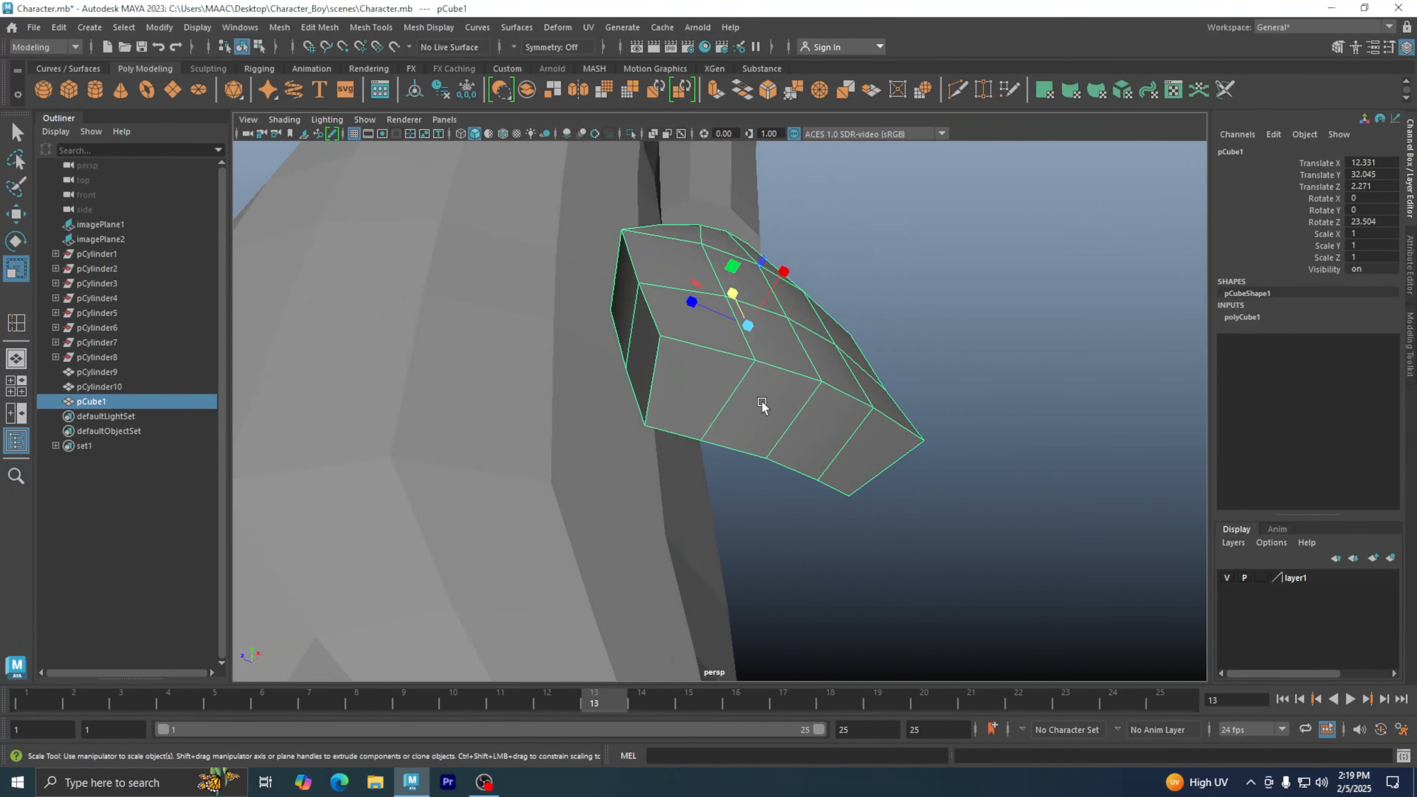
Step: Switch pCube1 to face selection and select the row of four faces along the palm's lower end
{"action": "right_click_drag", "start_coordinate": [798, 345], "coordinate": [803, 391]}
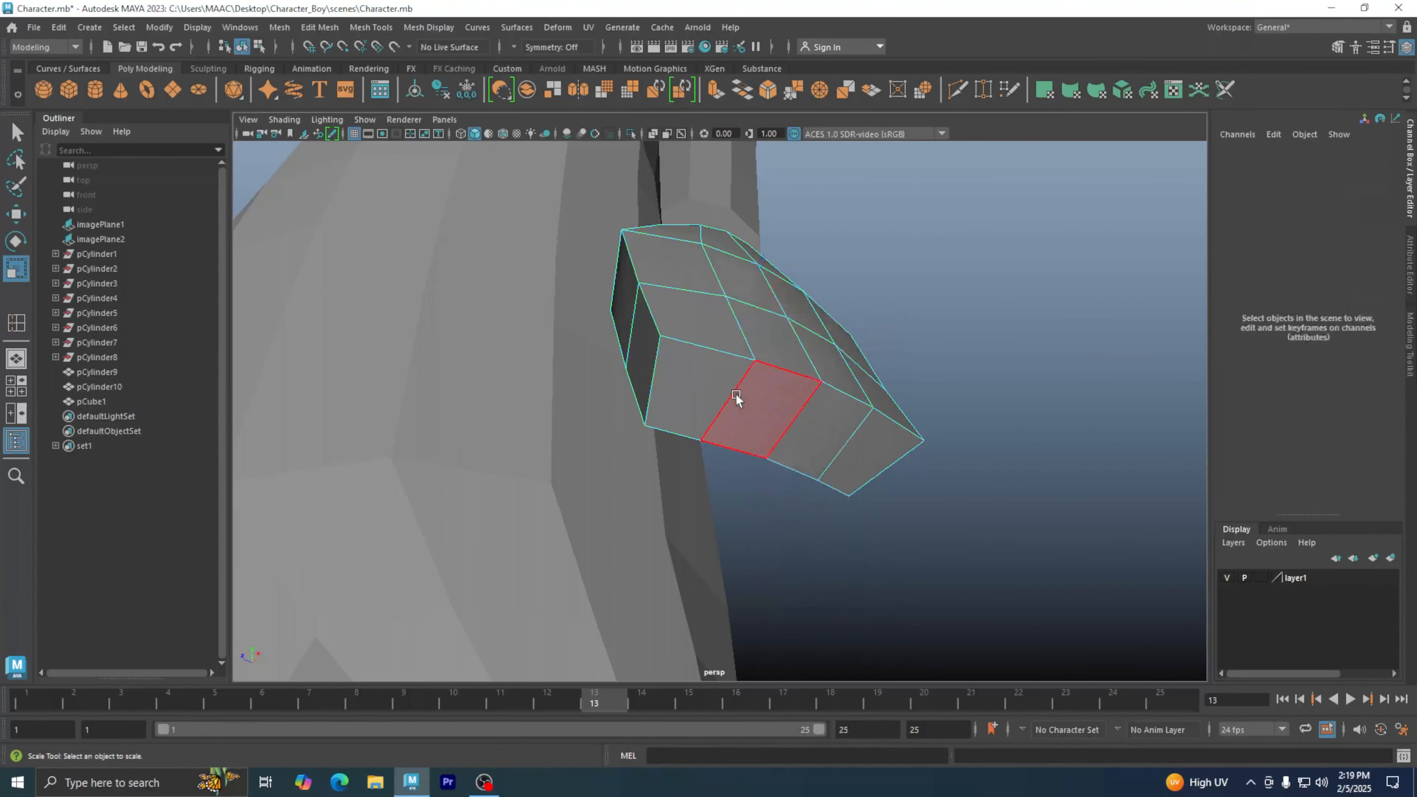
{"action": "left_click", "coordinate": [700, 391]}
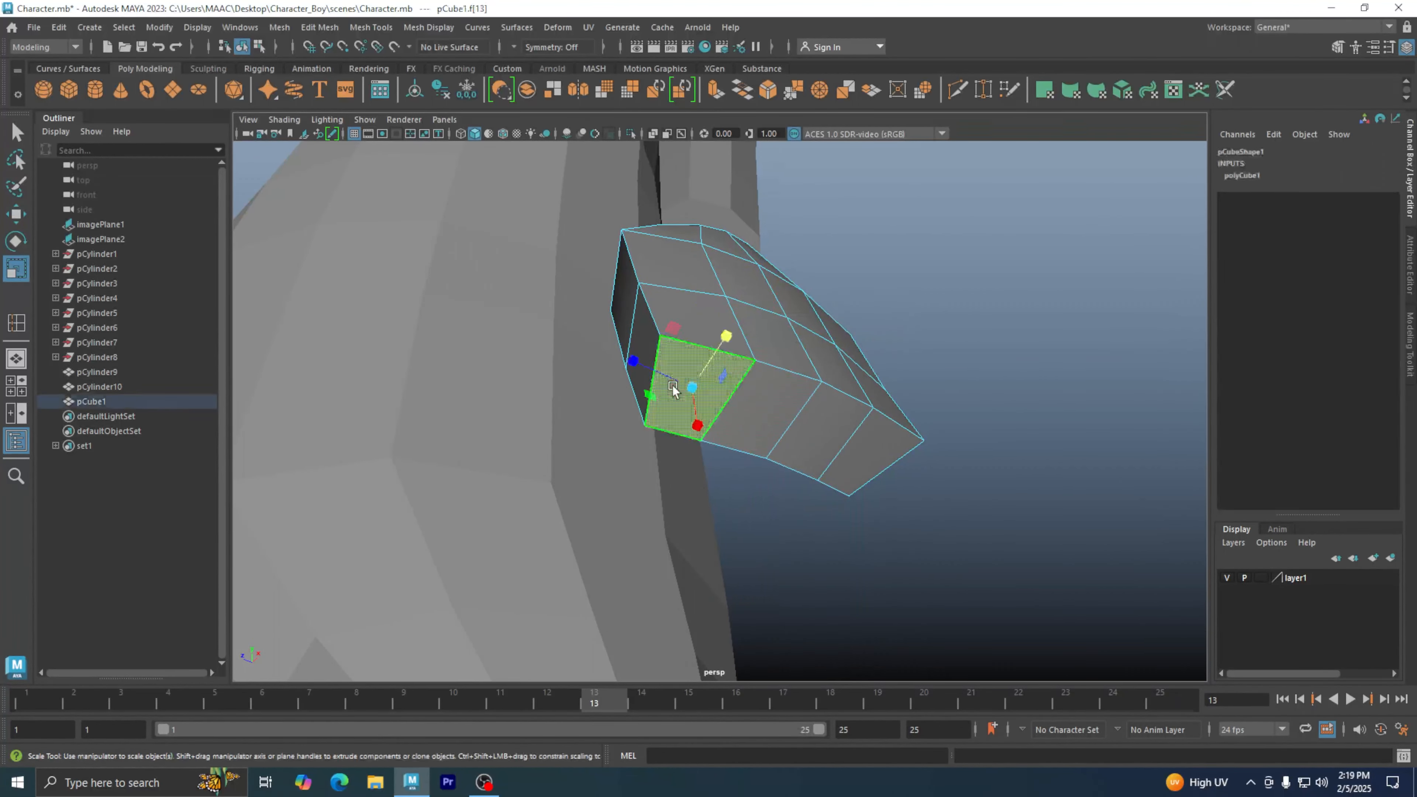
{"action": "double_click", "coordinate": [876, 463], "text": "shift"}
{"action": "mouse_move", "coordinate": [881, 469]}
{"action": "left_mouse_down", "text": "alt"}
{"action": "mouse_move", "coordinate": [855, 418]}
{"action": "mouse_move", "coordinate": [854, 466]}
{"action": "left_mouse_up", "text": "alt"}
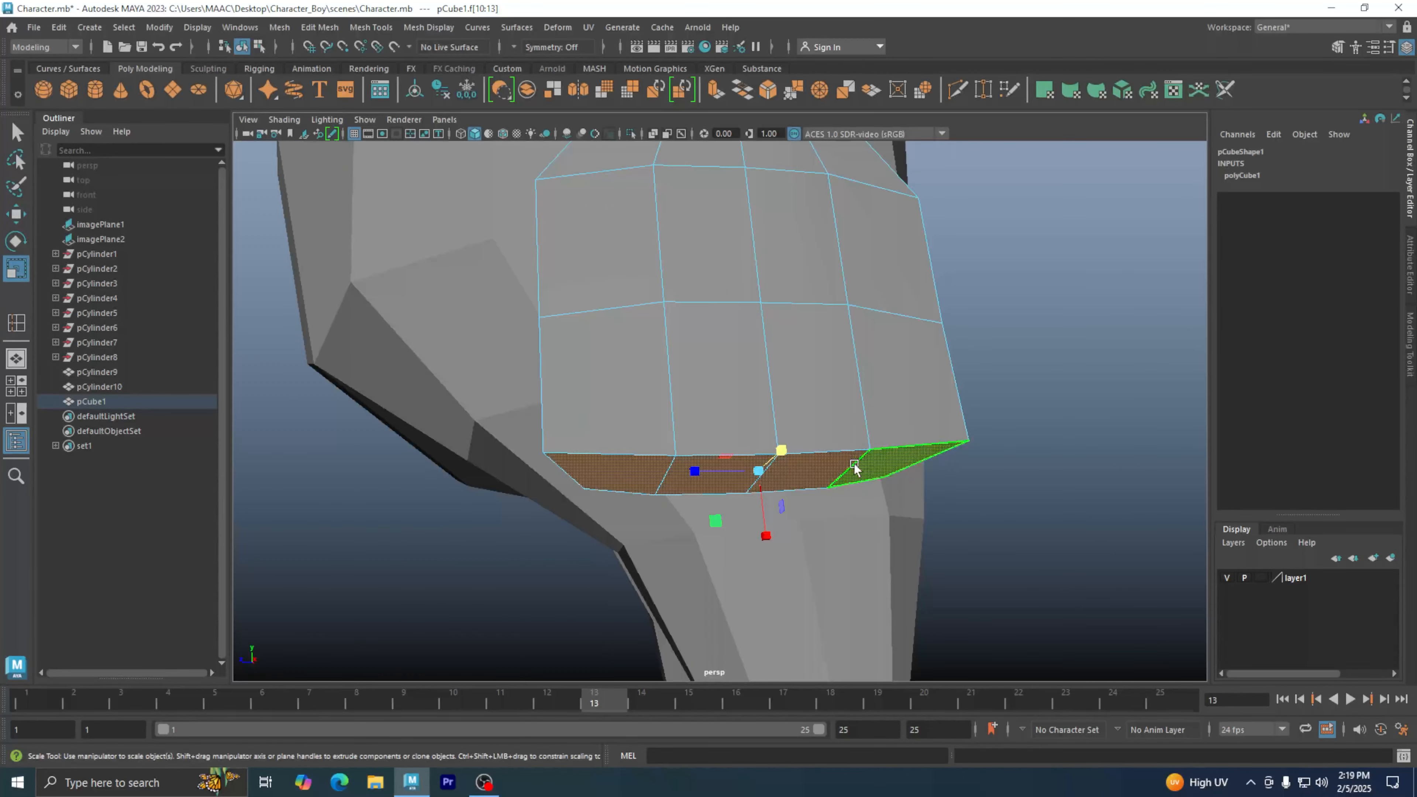
Step: Extrude the four lower-end faces together to a Local Translate Z of 3.278, judging the length against the reference image
{"action": "left_click", "coordinate": [334, 31]}
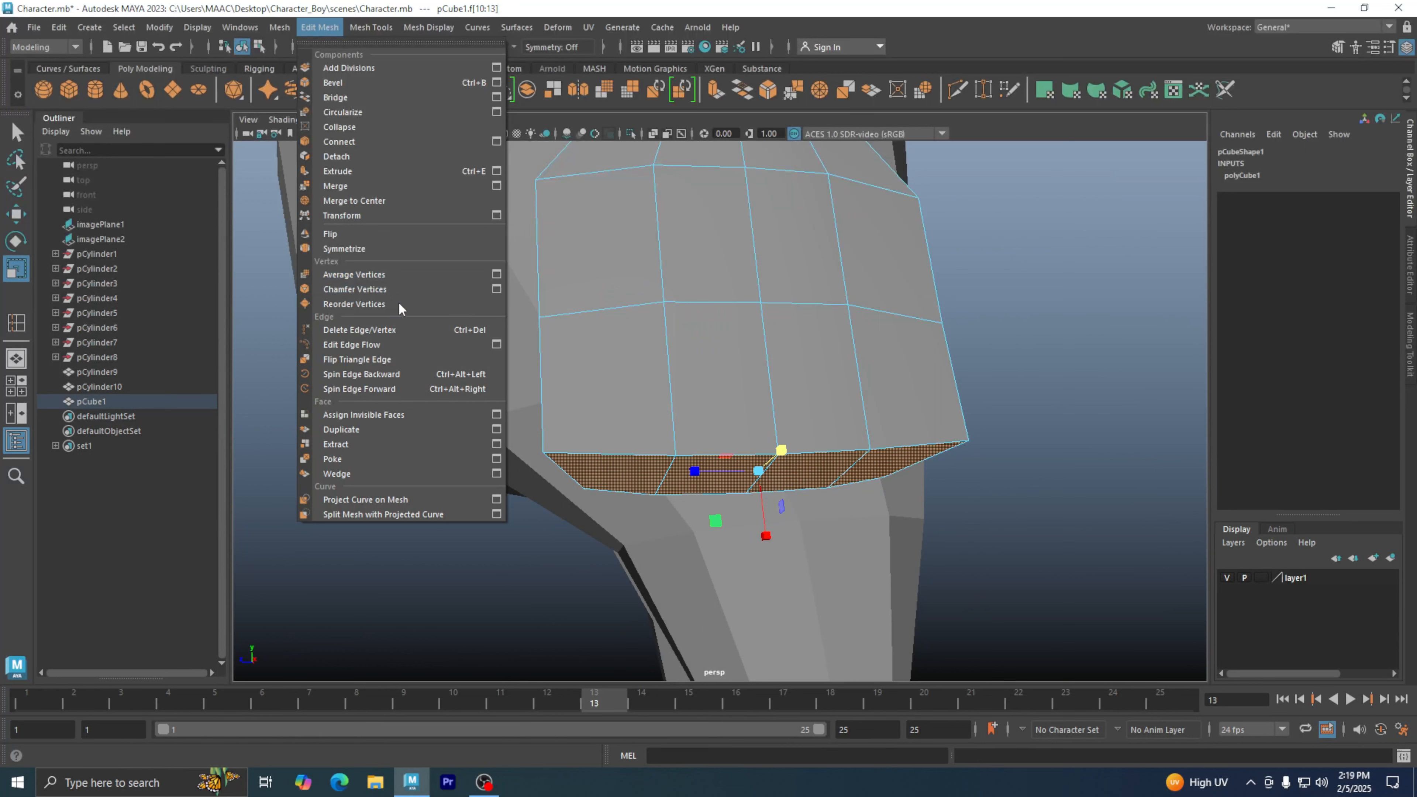
{"action": "left_click", "coordinate": [400, 169]}
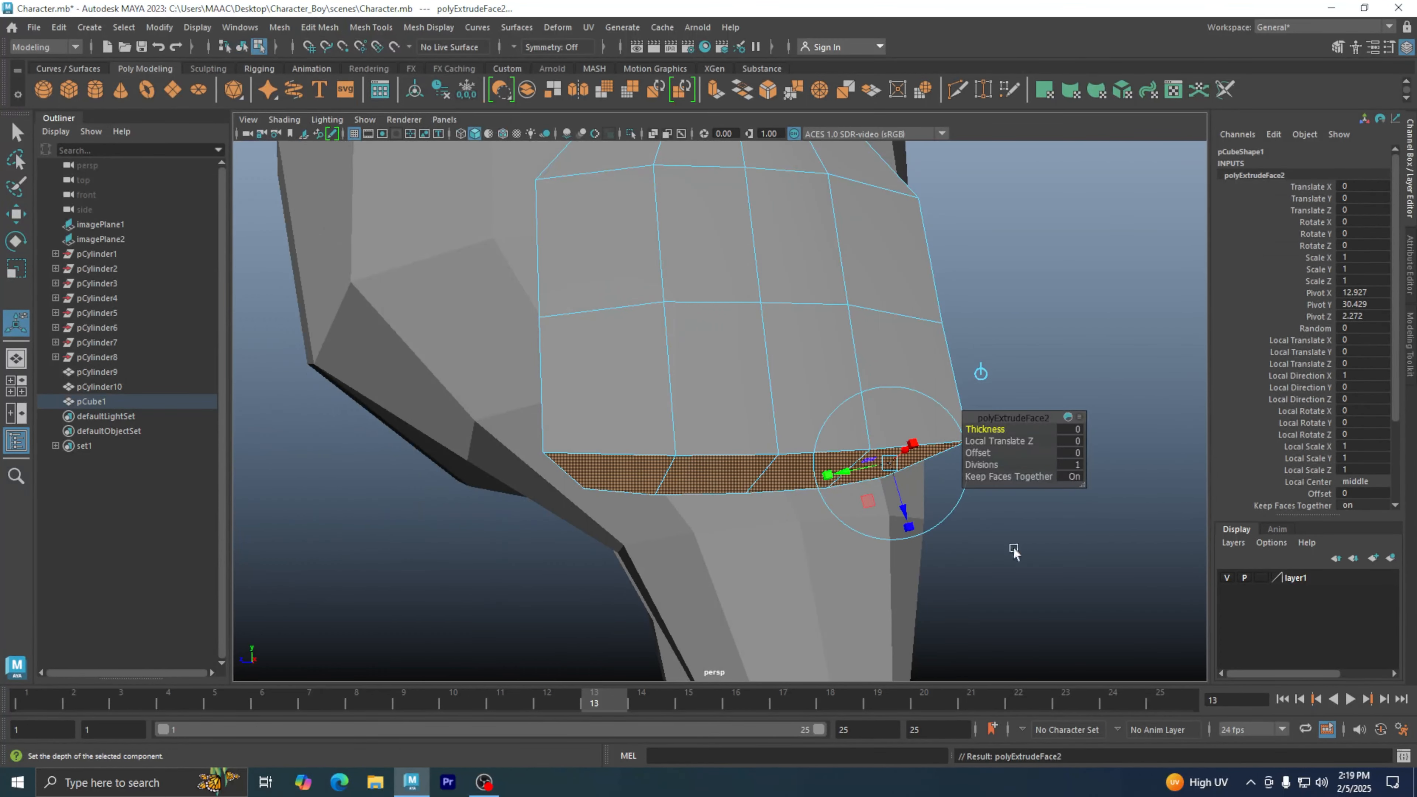
{"action": "middle_click_drag", "start_coordinate": [1019, 554], "coordinate": [884, 423], "text": "alt"}
{"action": "left_click_drag", "start_coordinate": [781, 359], "coordinate": [821, 518]}
{"action": "right_click_drag", "start_coordinate": [821, 517], "coordinate": [399, 408], "text": "alt"}
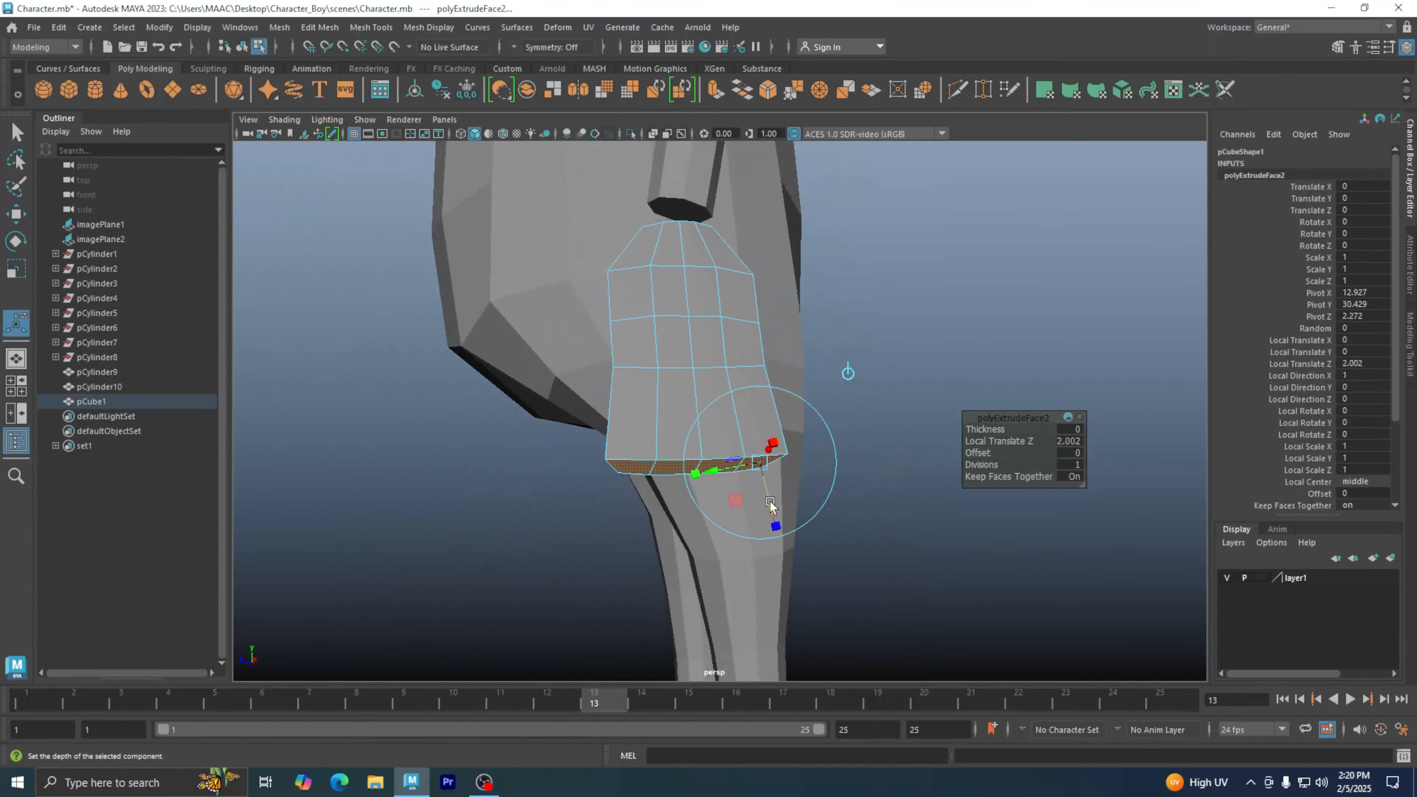
{"action": "left_click_drag", "start_coordinate": [770, 504], "coordinate": [773, 536]}
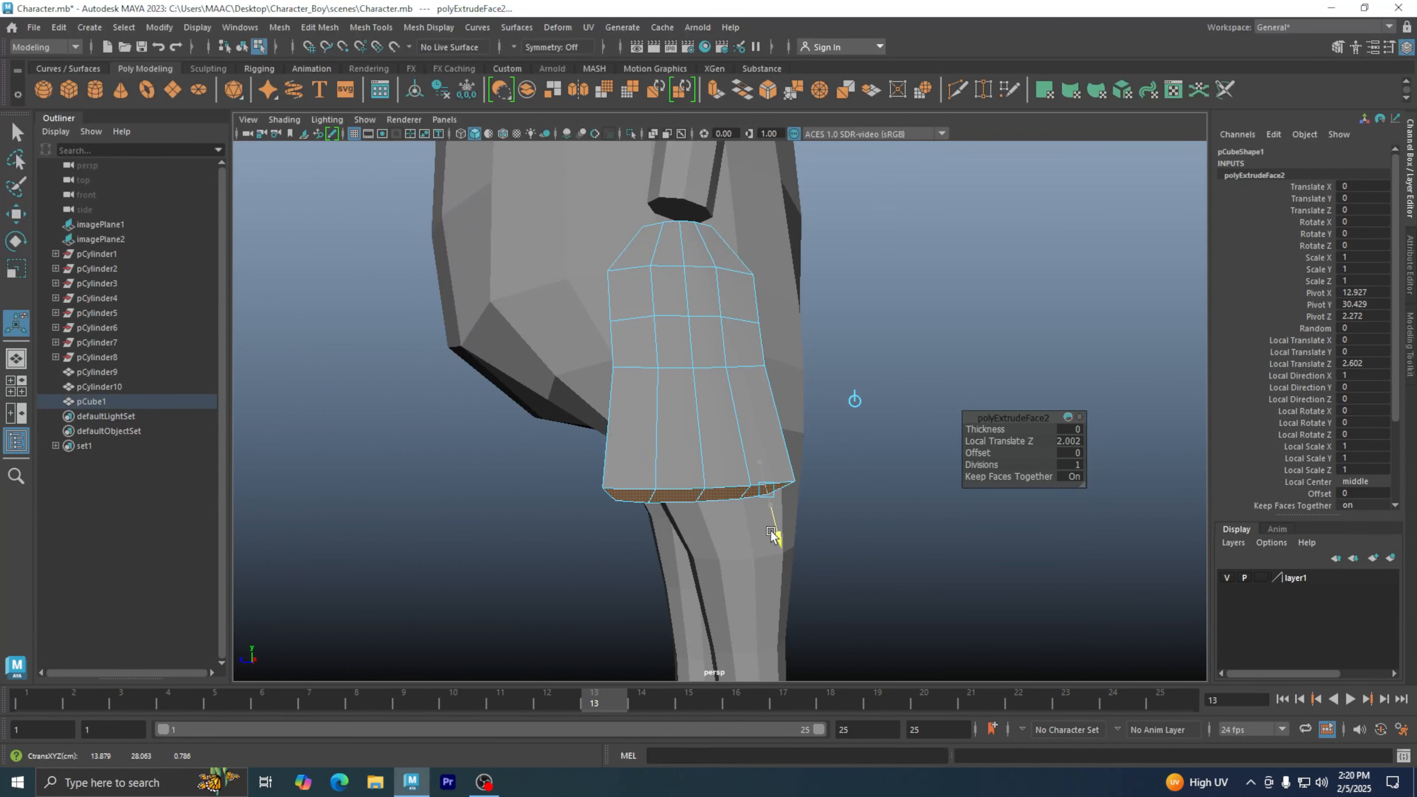
{"action": "key", "text": "space"}
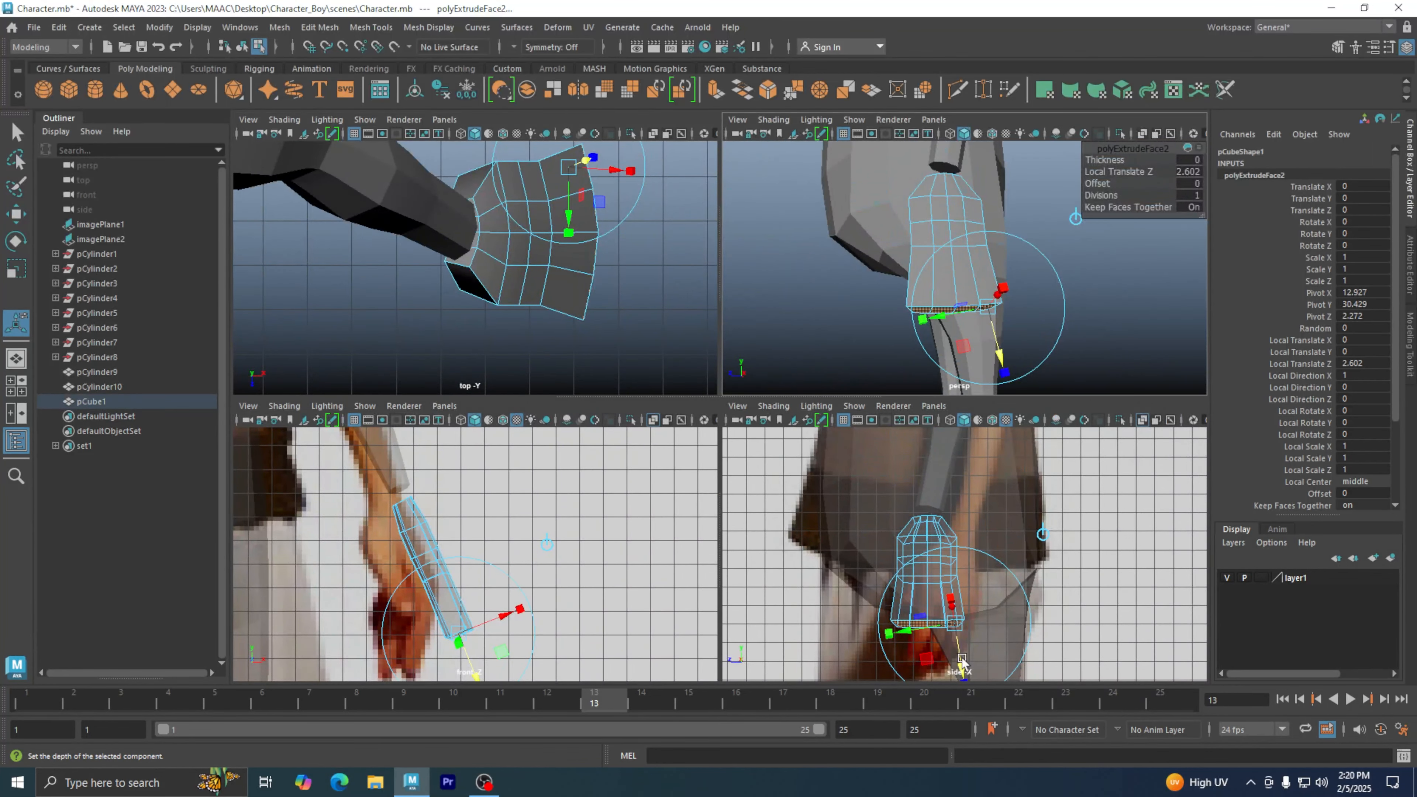
{"action": "left_click_drag", "start_coordinate": [961, 662], "coordinate": [962, 673]}
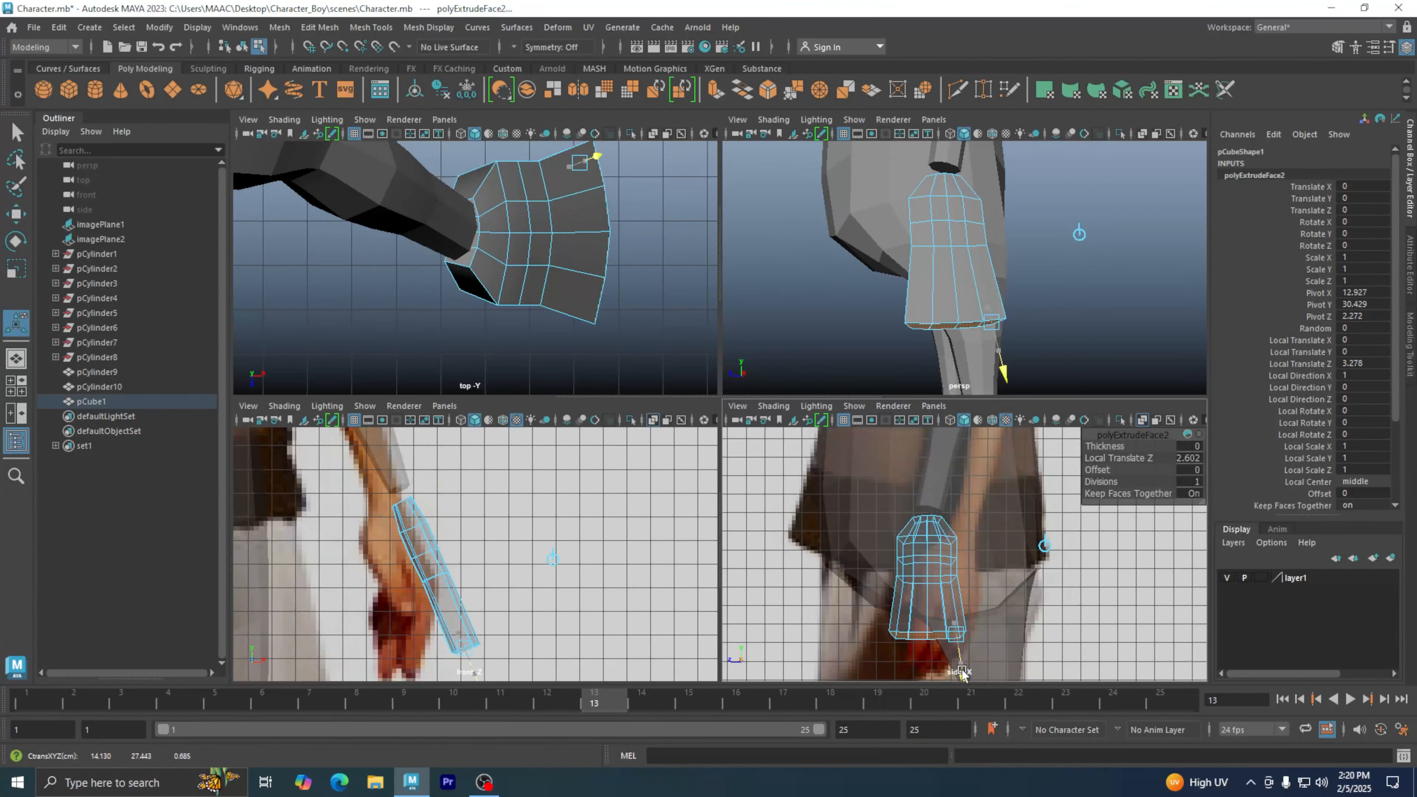
{"action": "key", "text": "space"}
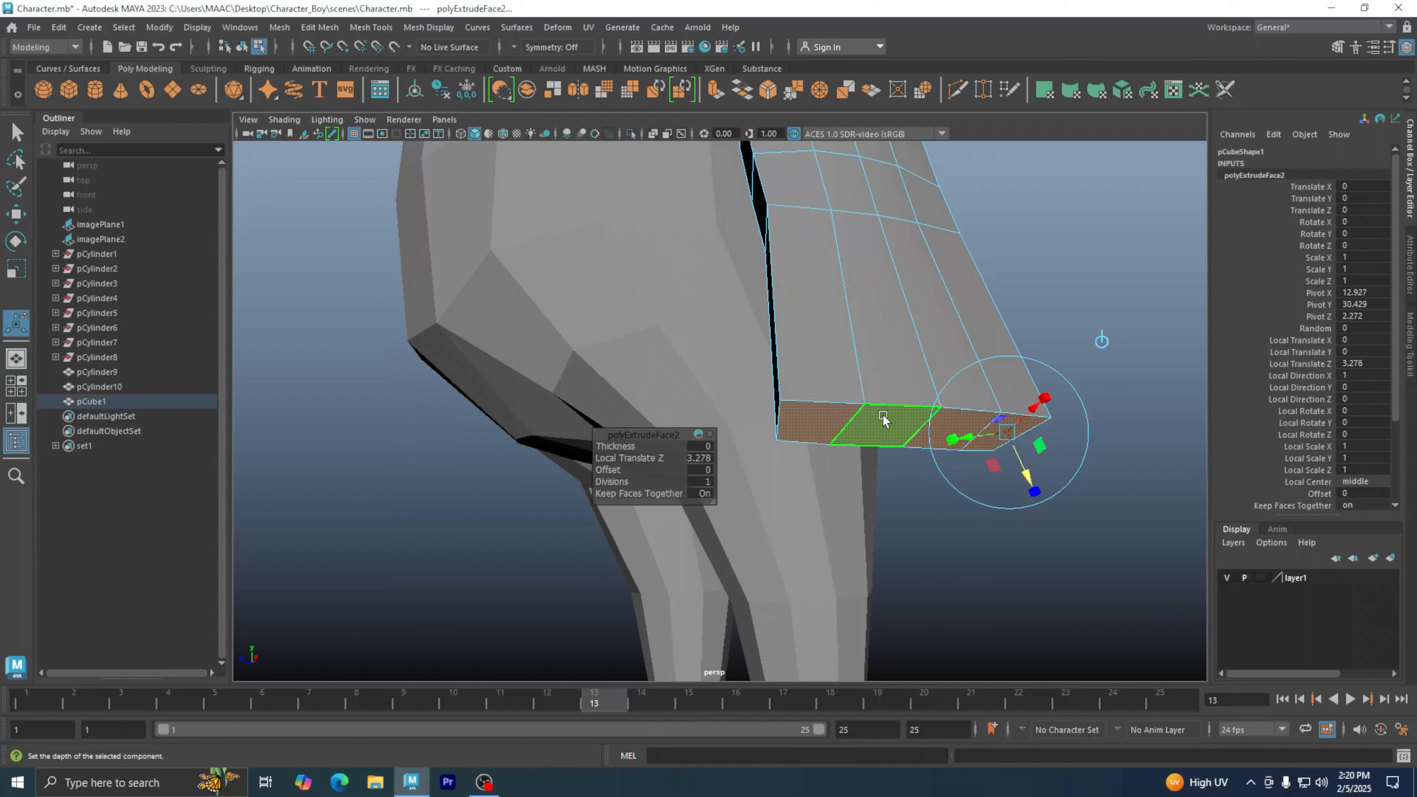
Step: Turn off Keep Faces Together for the extrusion to split it into four separate fingers
{"action": "left_click_drag", "start_coordinate": [884, 420], "coordinate": [817, 414], "text": "alt"}
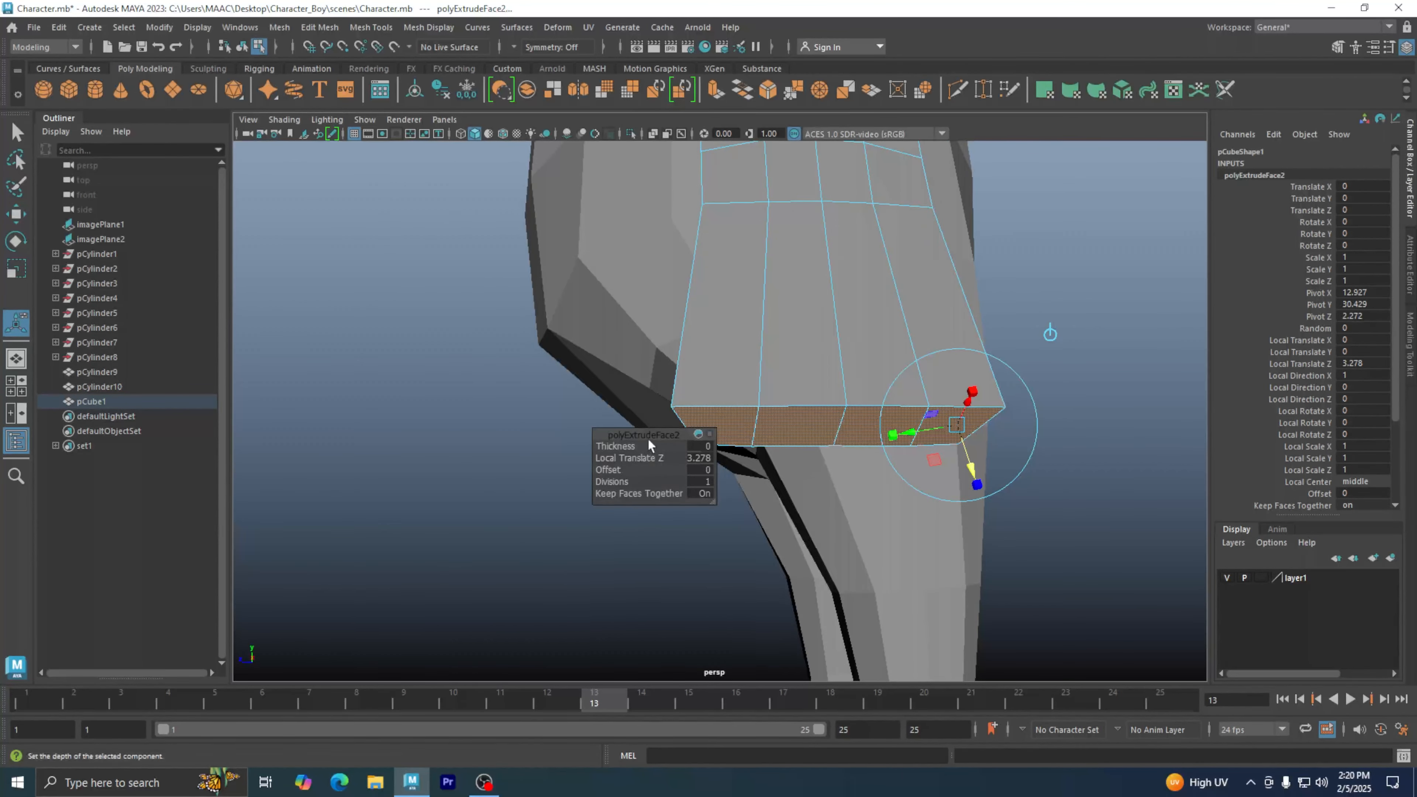
{"action": "left_click_drag", "start_coordinate": [648, 440], "coordinate": [535, 428]}
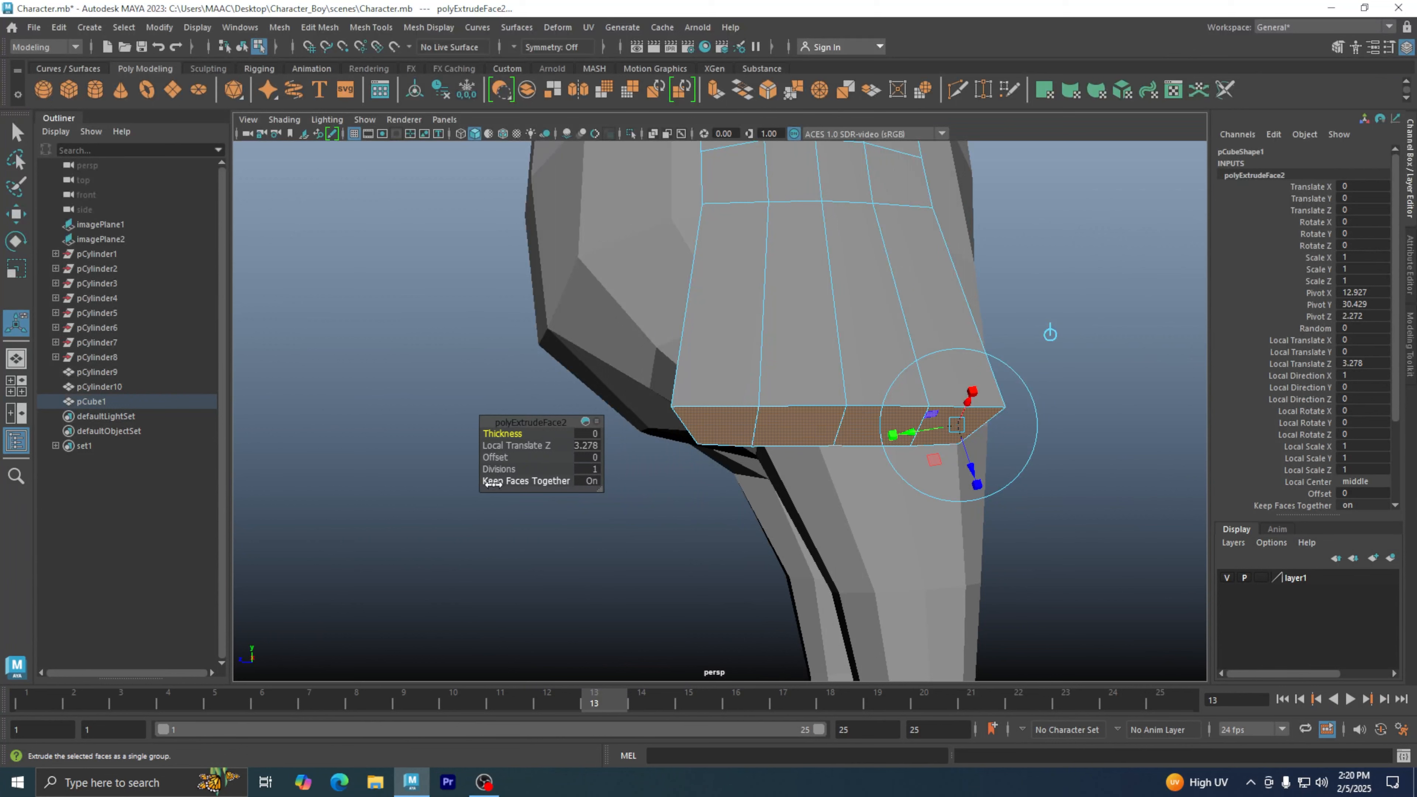
{"action": "left_click", "coordinate": [588, 479]}
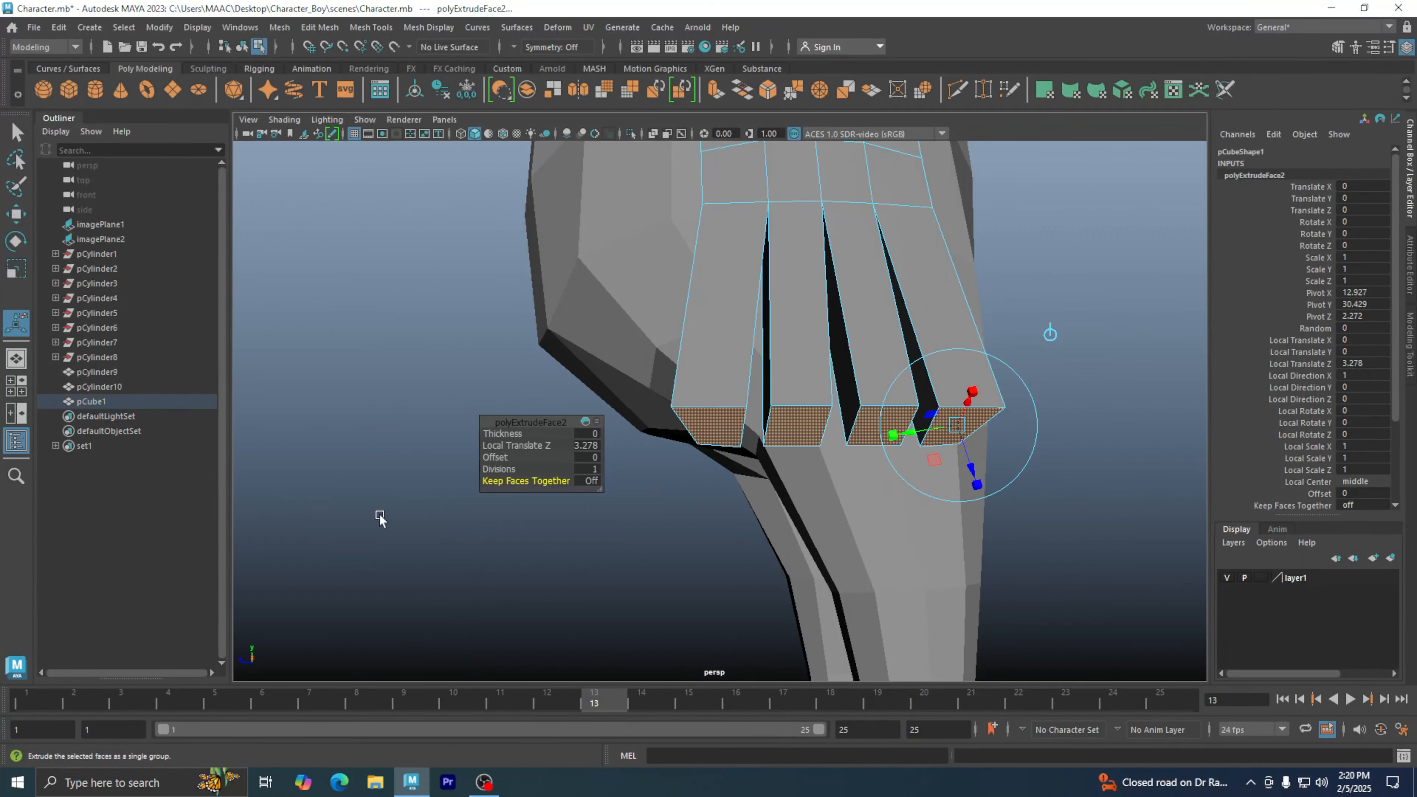
Step: Examine the gaps between the four fingers and check each finger's end face individually
{"action": "left_click", "coordinate": [361, 463]}
{"action": "left_click_drag", "start_coordinate": [608, 485], "coordinate": [690, 462], "text": "alt"}
{"action": "left_click_drag", "start_coordinate": [759, 396], "coordinate": [687, 370], "text": "alt"}
{"action": "scroll", "coordinate": [686, 368], "scroll_direction": "up", "scroll_amount": 5}
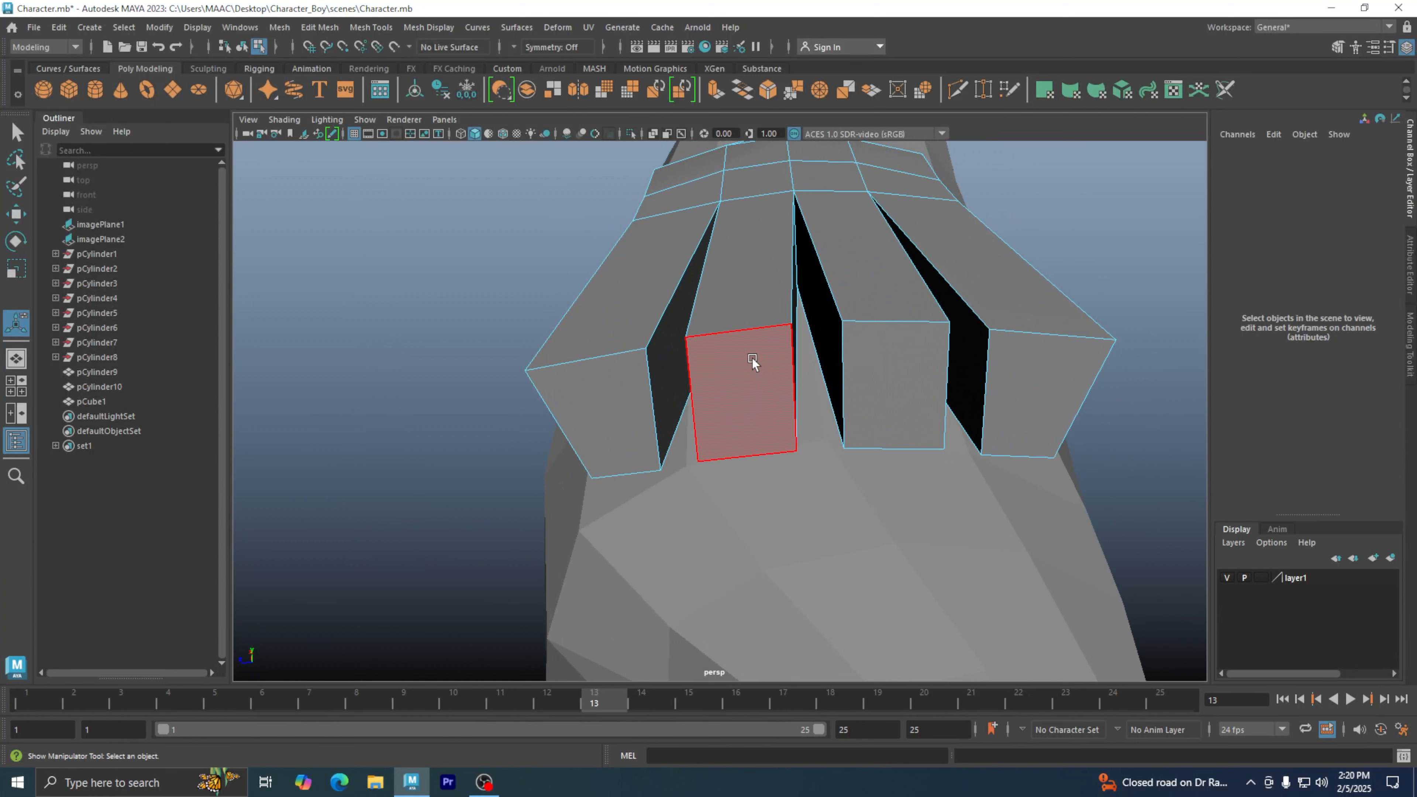
{"action": "left_click", "coordinate": [752, 358]}
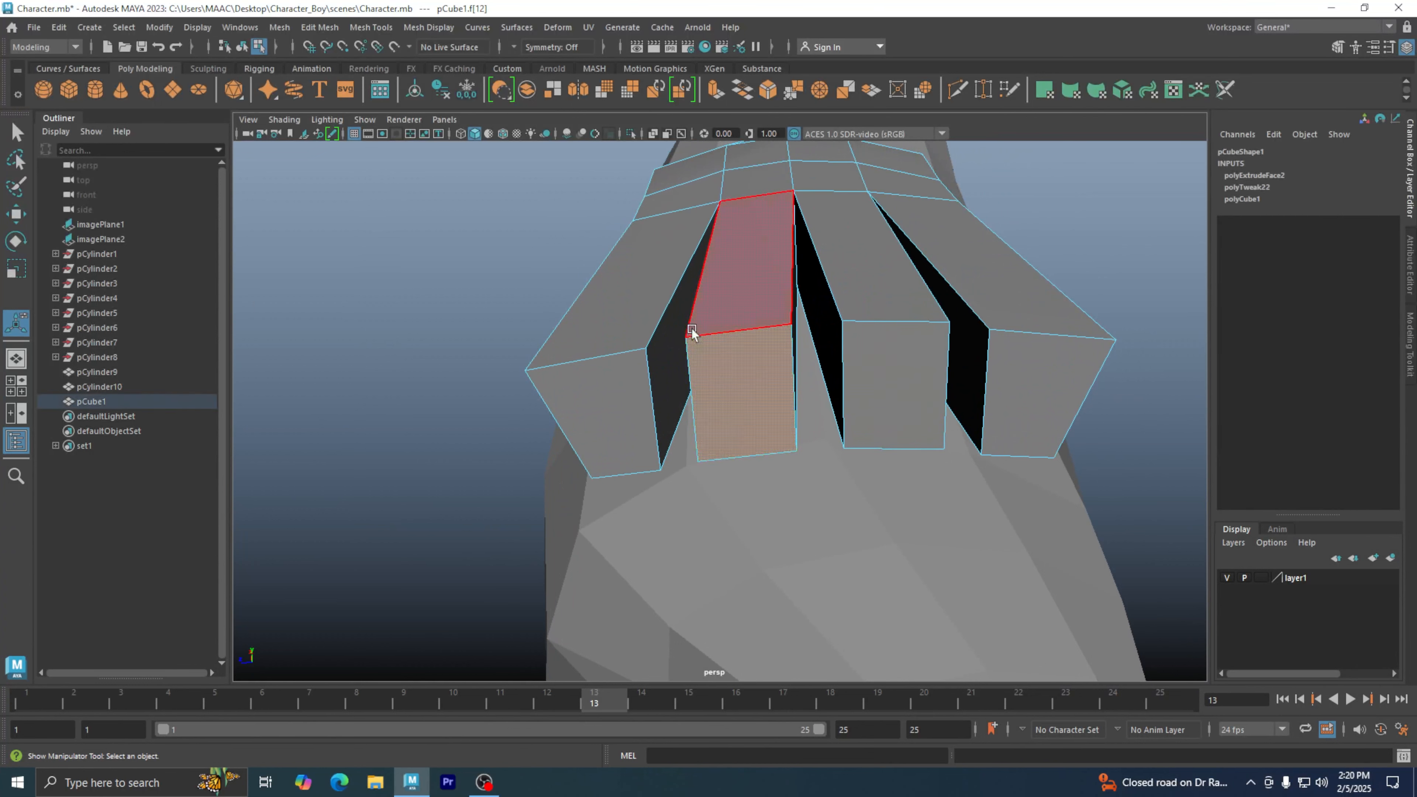
{"action": "left_click", "coordinate": [930, 389]}
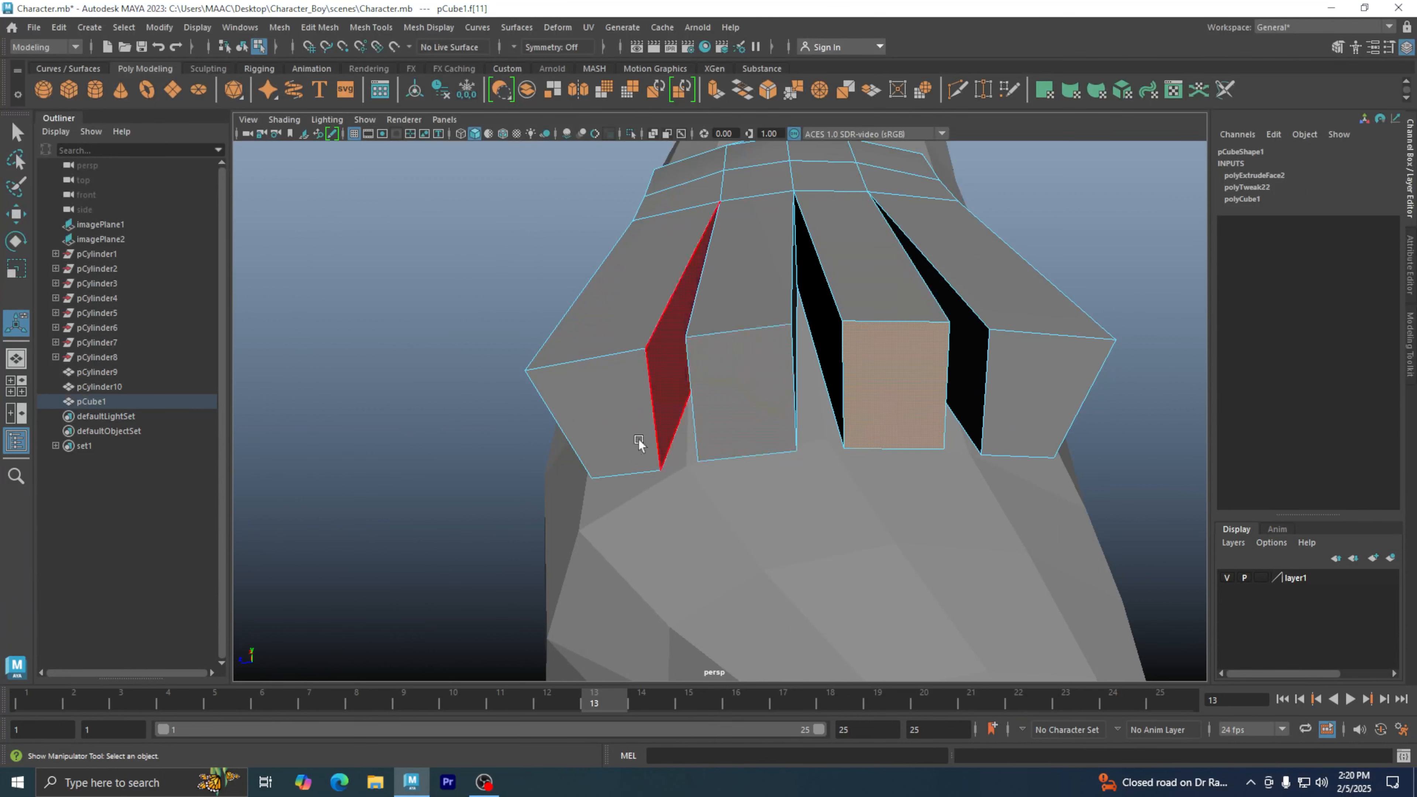
{"action": "left_click", "coordinate": [625, 430]}
{"action": "left_click", "coordinate": [1081, 400]}
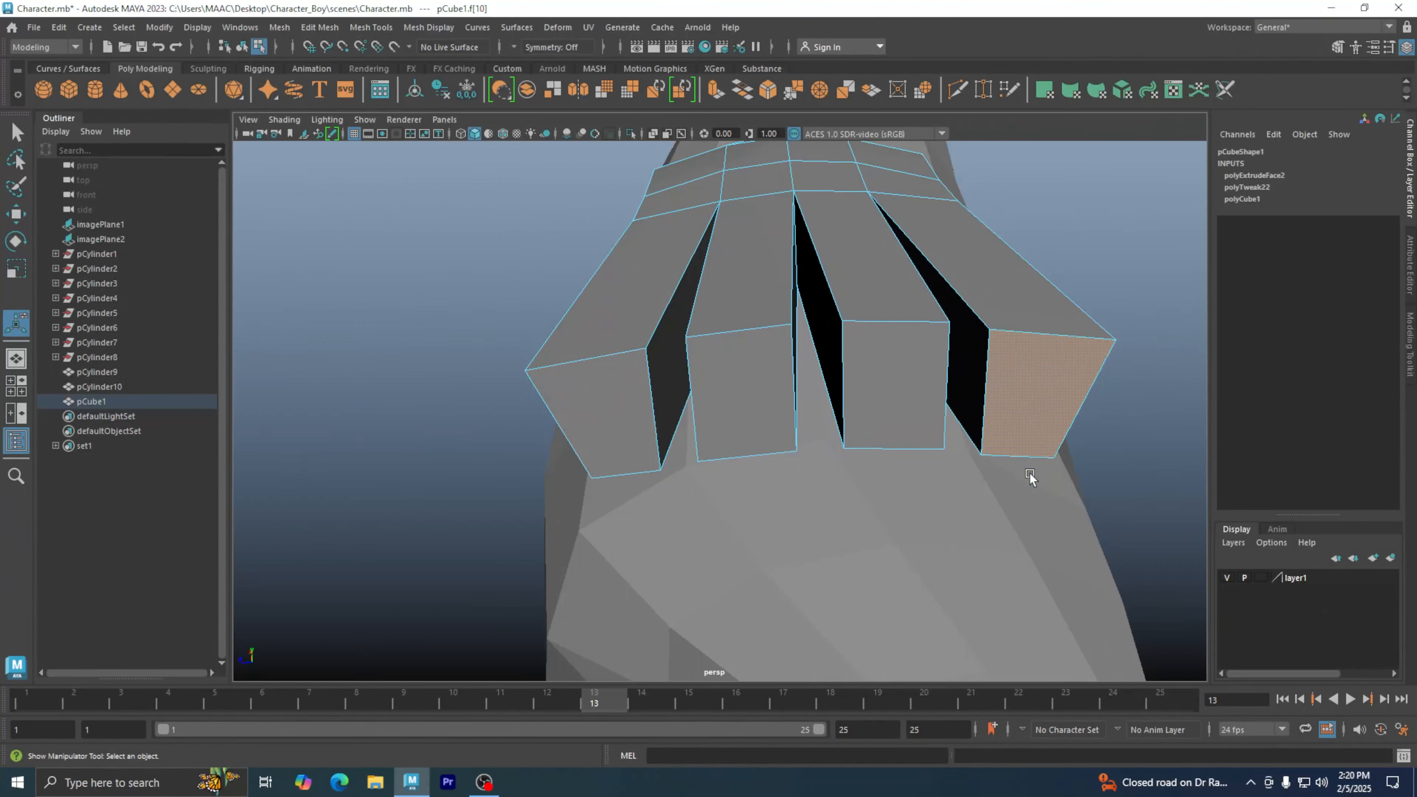
{"action": "left_click_drag", "start_coordinate": [985, 468], "coordinate": [711, 413], "text": "alt"}
Step: Switch pCube1 to vertex selection and ready the outer finger's upper inner tip vertex for moving, checking it against the neighbouring finger
{"action": "right_click_drag", "start_coordinate": [700, 348], "coordinate": [645, 341]}
{"action": "left_click_drag", "start_coordinate": [665, 356], "coordinate": [699, 393], "text": "alt"}
{"action": "left_click", "coordinate": [730, 366]}
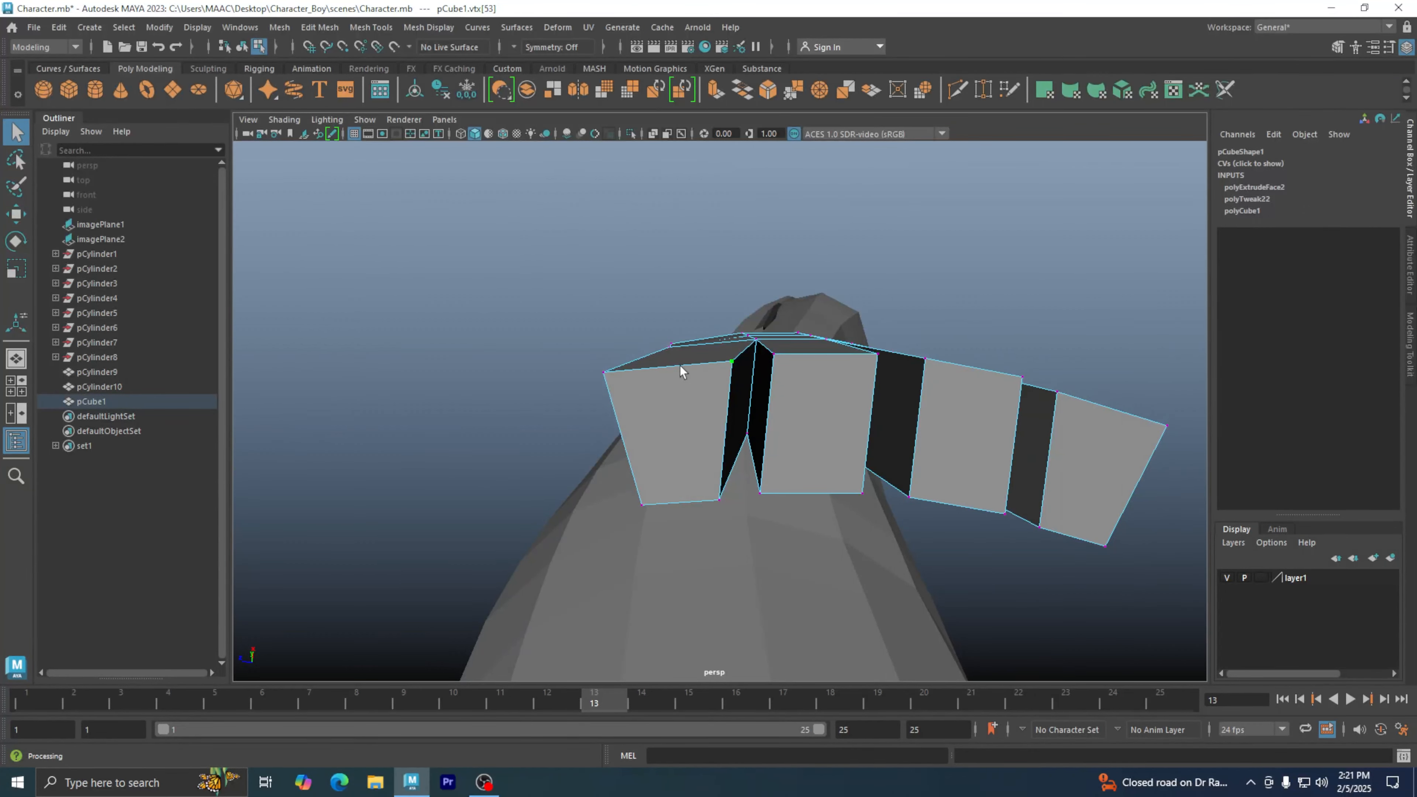
{"action": "key", "text": "w"}
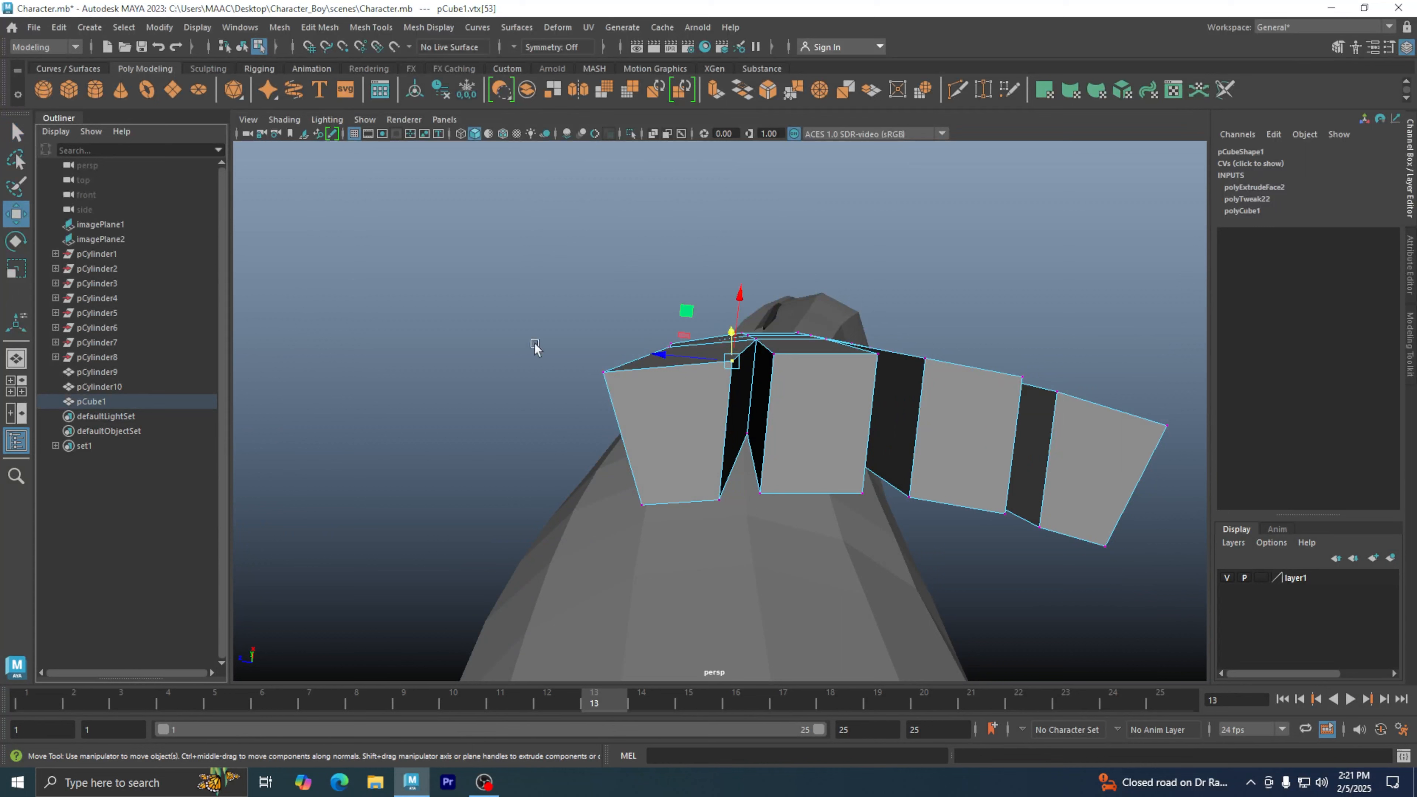
{"action": "middle_click_drag", "start_coordinate": [751, 384], "coordinate": [684, 356]}
{"action": "left_click_drag", "start_coordinate": [684, 357], "coordinate": [743, 453], "text": "alt"}
{"action": "left_click_drag", "start_coordinate": [813, 493], "coordinate": [797, 342], "text": "alt"}
{"action": "middle_click_drag", "start_coordinate": [803, 337], "coordinate": [793, 397], "text": "alt"}
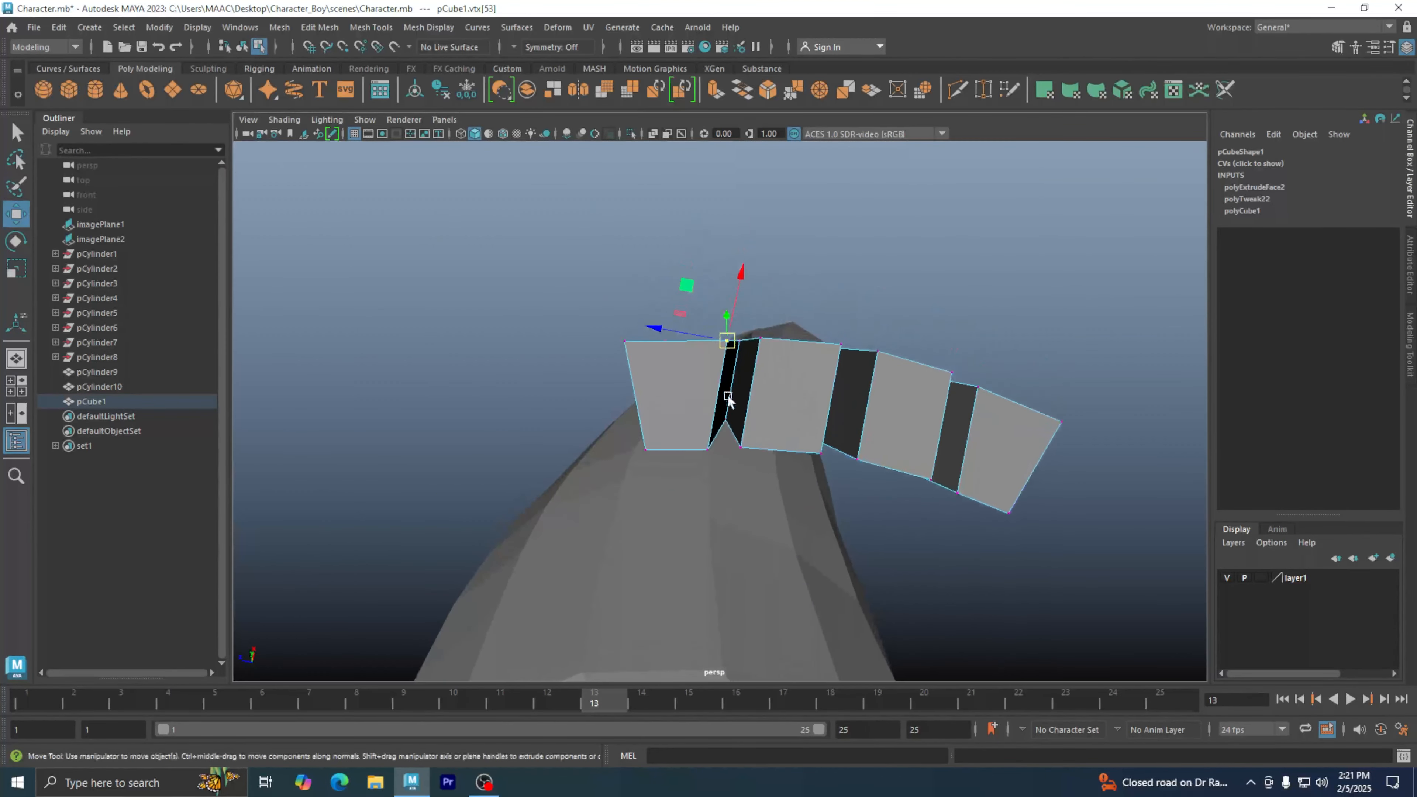
{"action": "right_click_drag", "start_coordinate": [727, 393], "coordinate": [936, 371], "text": "alt"}
{"action": "middle_click_drag", "start_coordinate": [936, 371], "coordinate": [848, 398], "text": "alt"}
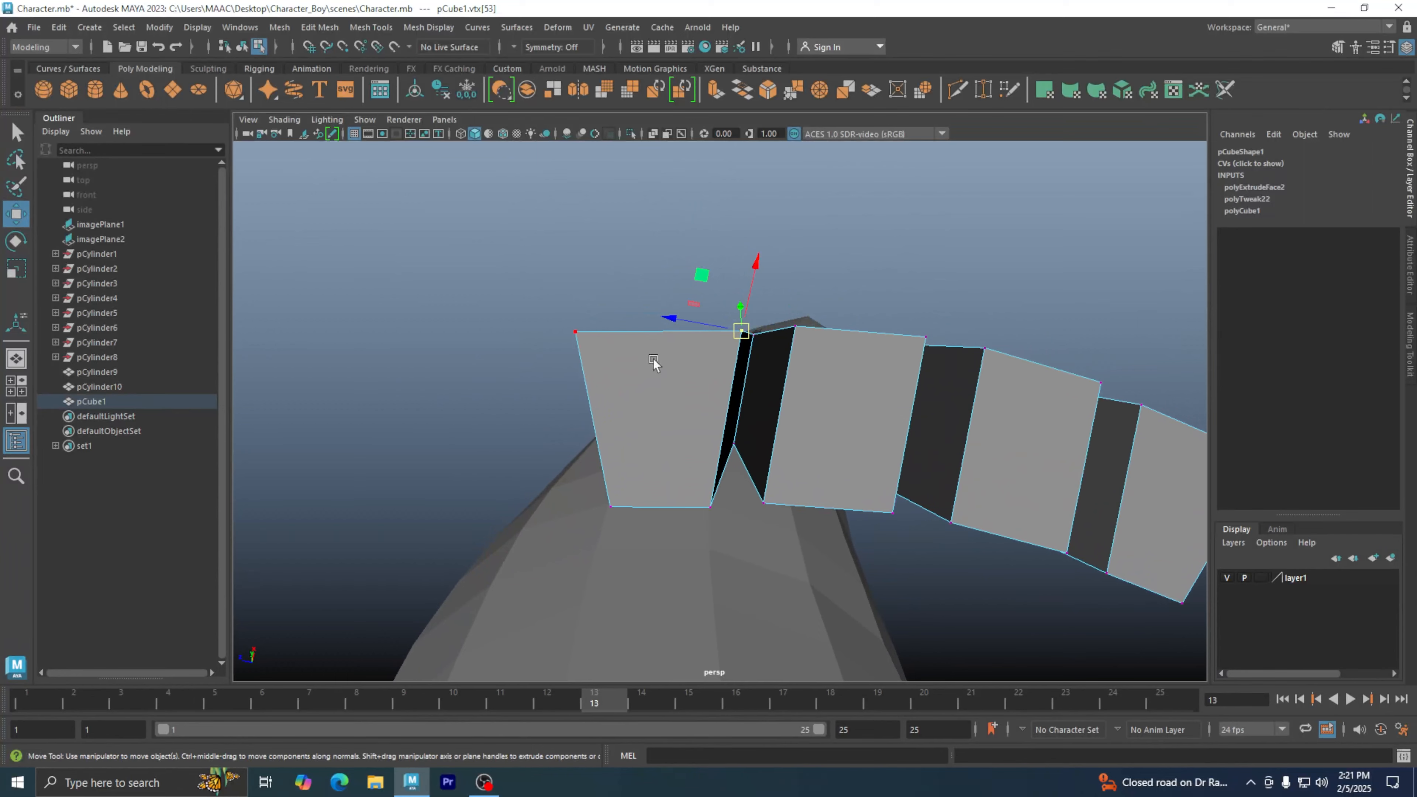
{"action": "mouse_move", "coordinate": [659, 360]}
{"action": "left_mouse_down", "text": "alt"}
{"action": "mouse_move", "coordinate": [658, 387]}
{"action": "mouse_move", "coordinate": [665, 358]}
{"action": "left_mouse_up", "text": "alt"}
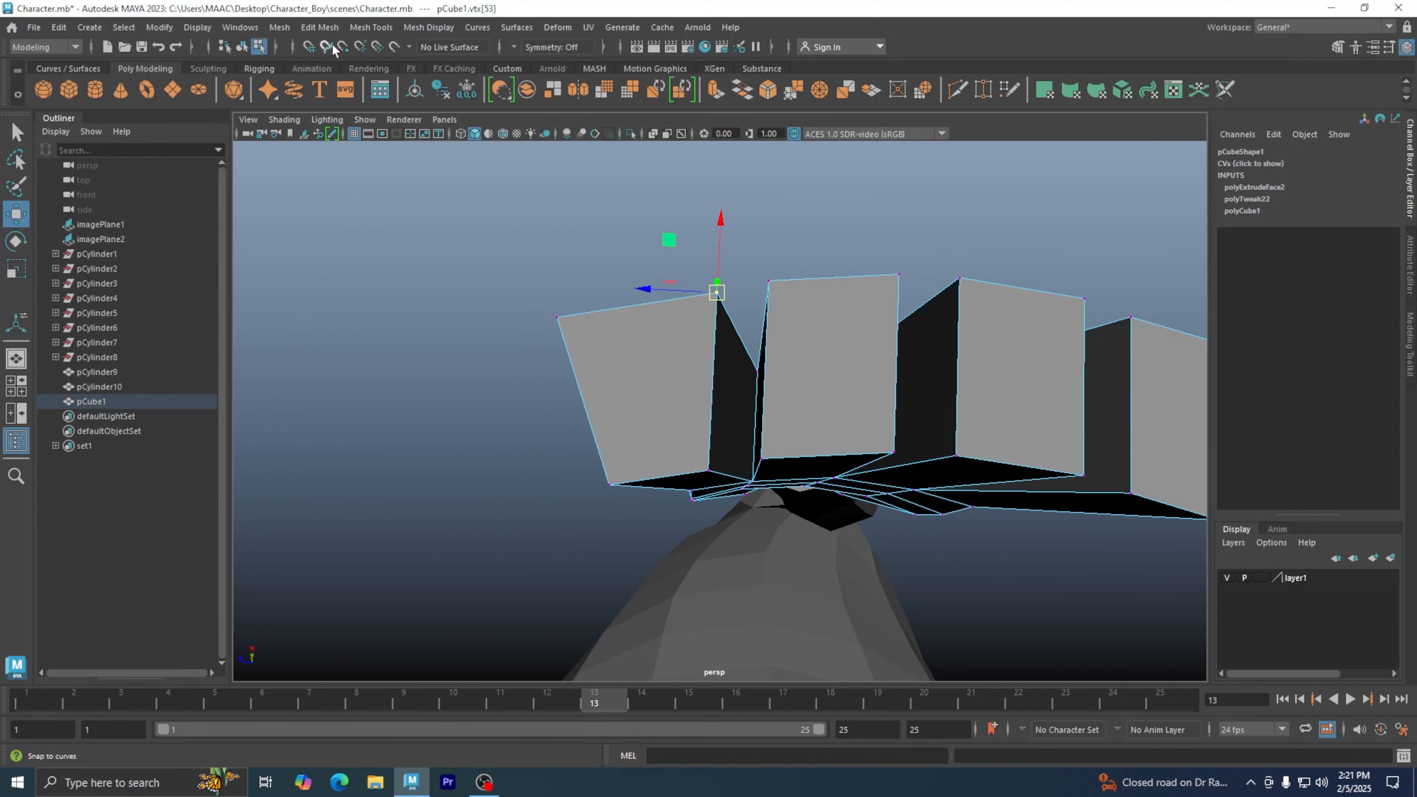
Step: Enable snapping to view planes and move the finger's upper inner tip vertex away from the neighbouring finger to narrow the tip
{"action": "left_click", "coordinate": [292, 47]}
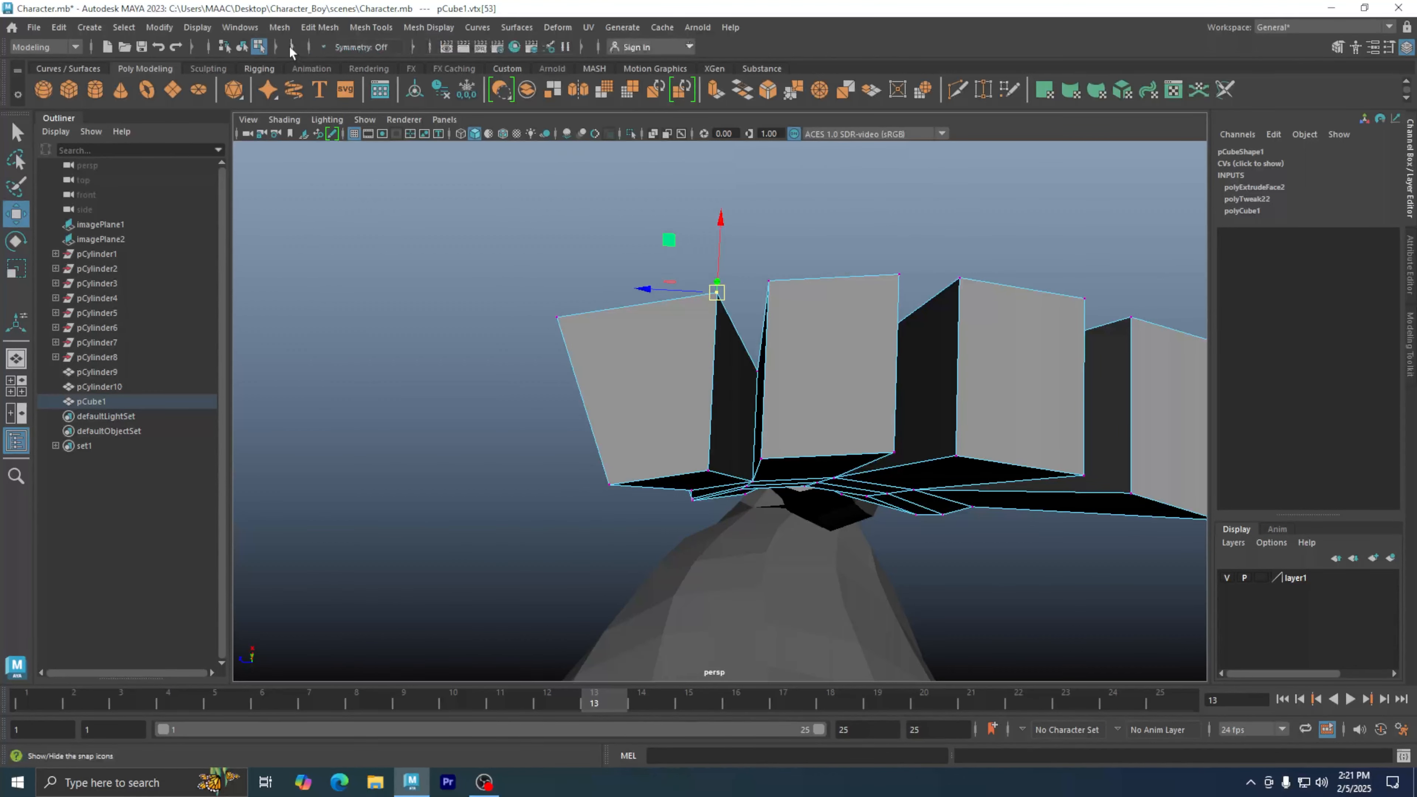
{"action": "left_click", "coordinate": [292, 48]}
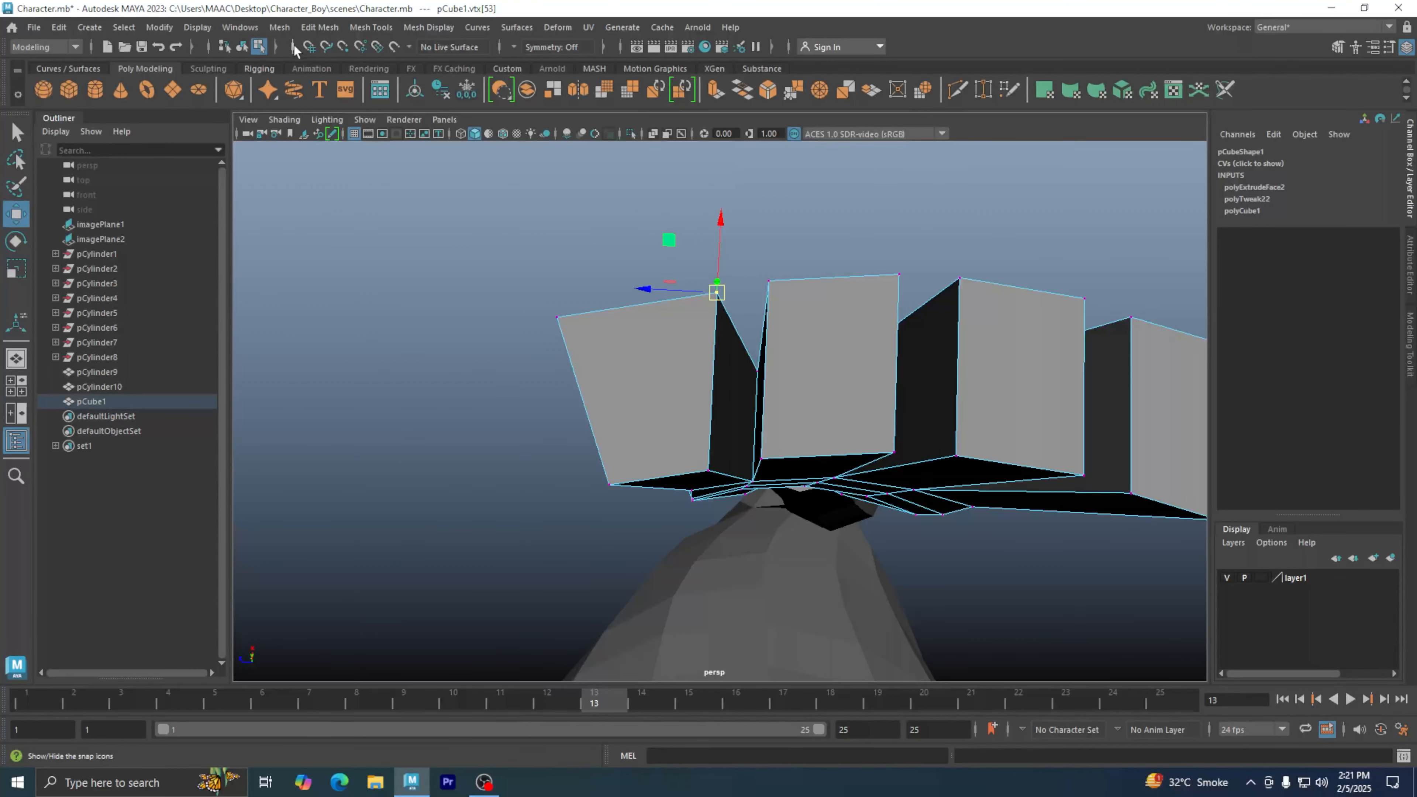
{"action": "left_click", "coordinate": [378, 48]}
{"action": "left_click_drag", "start_coordinate": [692, 297], "coordinate": [683, 258]}
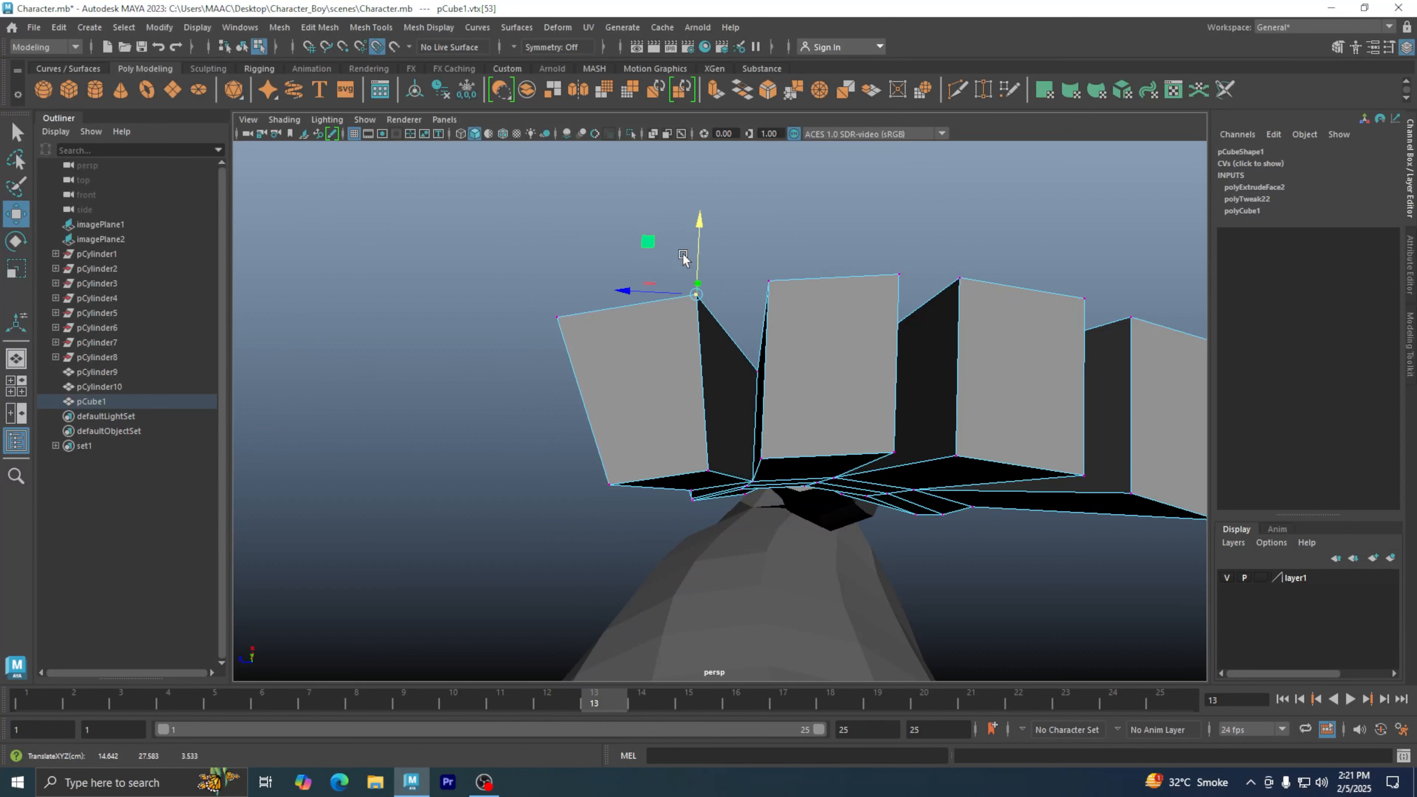
Step: Adjust the same finger's other upper tip corner inward, select a further tip vertex and check the finger shapes from all sides
{"action": "left_click", "coordinate": [558, 312]}
{"action": "left_click_drag", "start_coordinate": [530, 315], "coordinate": [547, 316]}
{"action": "left_click_drag", "start_coordinate": [635, 312], "coordinate": [678, 359], "text": "alt"}
{"action": "left_click", "coordinate": [681, 353]}
{"action": "left_click_drag", "start_coordinate": [769, 369], "coordinate": [839, 399], "text": "alt"}
{"action": "right_click_drag", "start_coordinate": [839, 398], "coordinate": [486, 400], "text": "alt"}
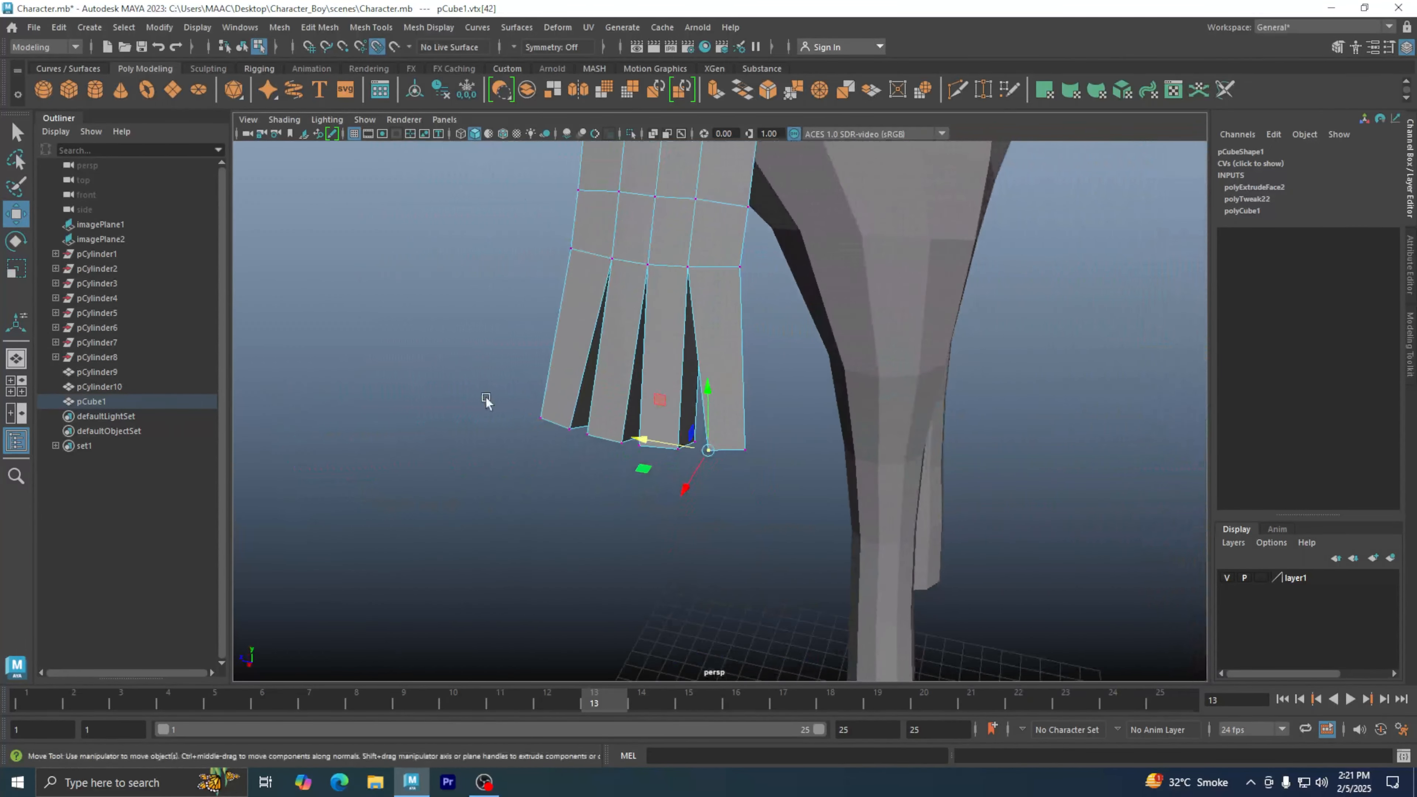
{"action": "left_click_drag", "start_coordinate": [486, 401], "coordinate": [716, 355], "text": "alt"}
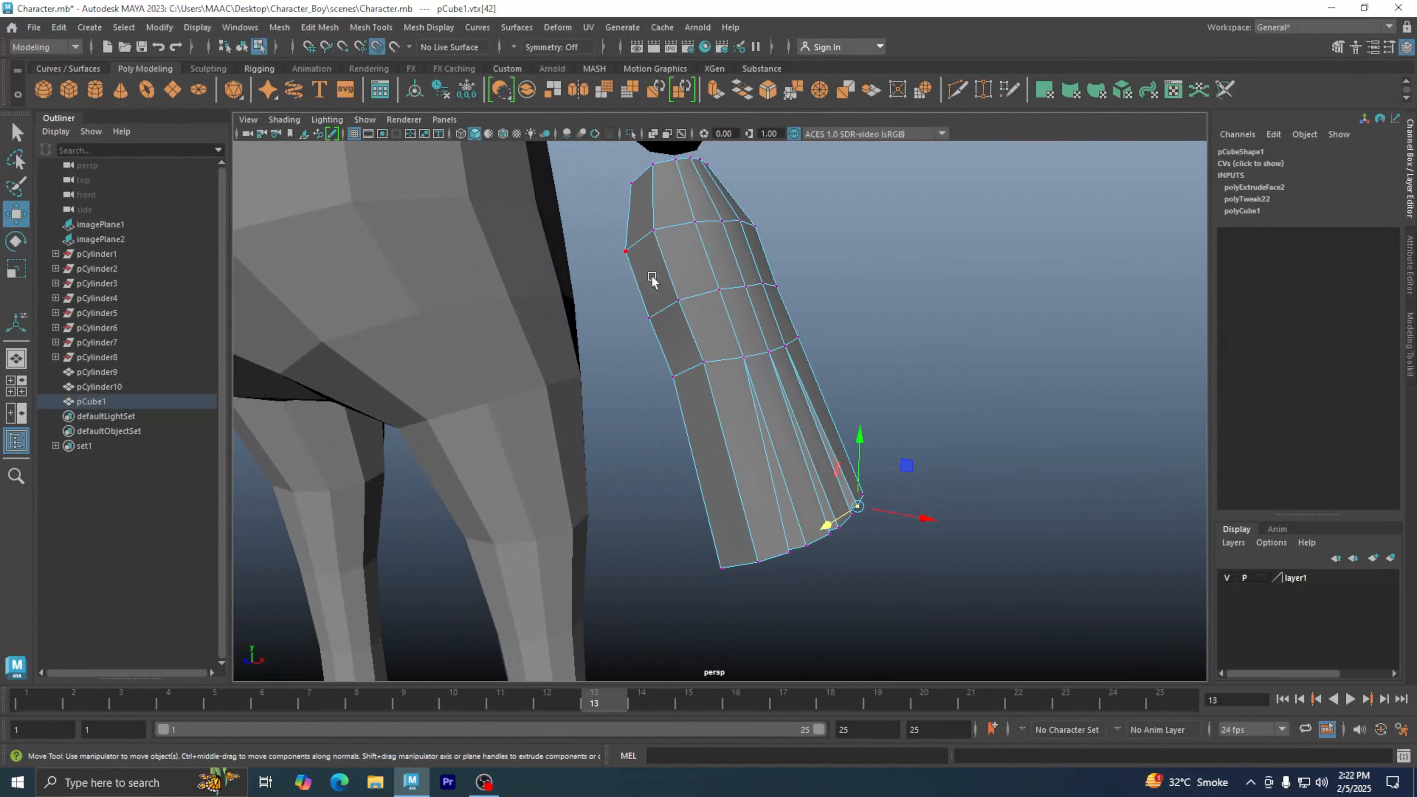
Step: Extrude the upper side face of the palm and move it outward and down to form the thumb
{"action": "right_click_drag", "start_coordinate": [692, 252], "coordinate": [675, 294]}
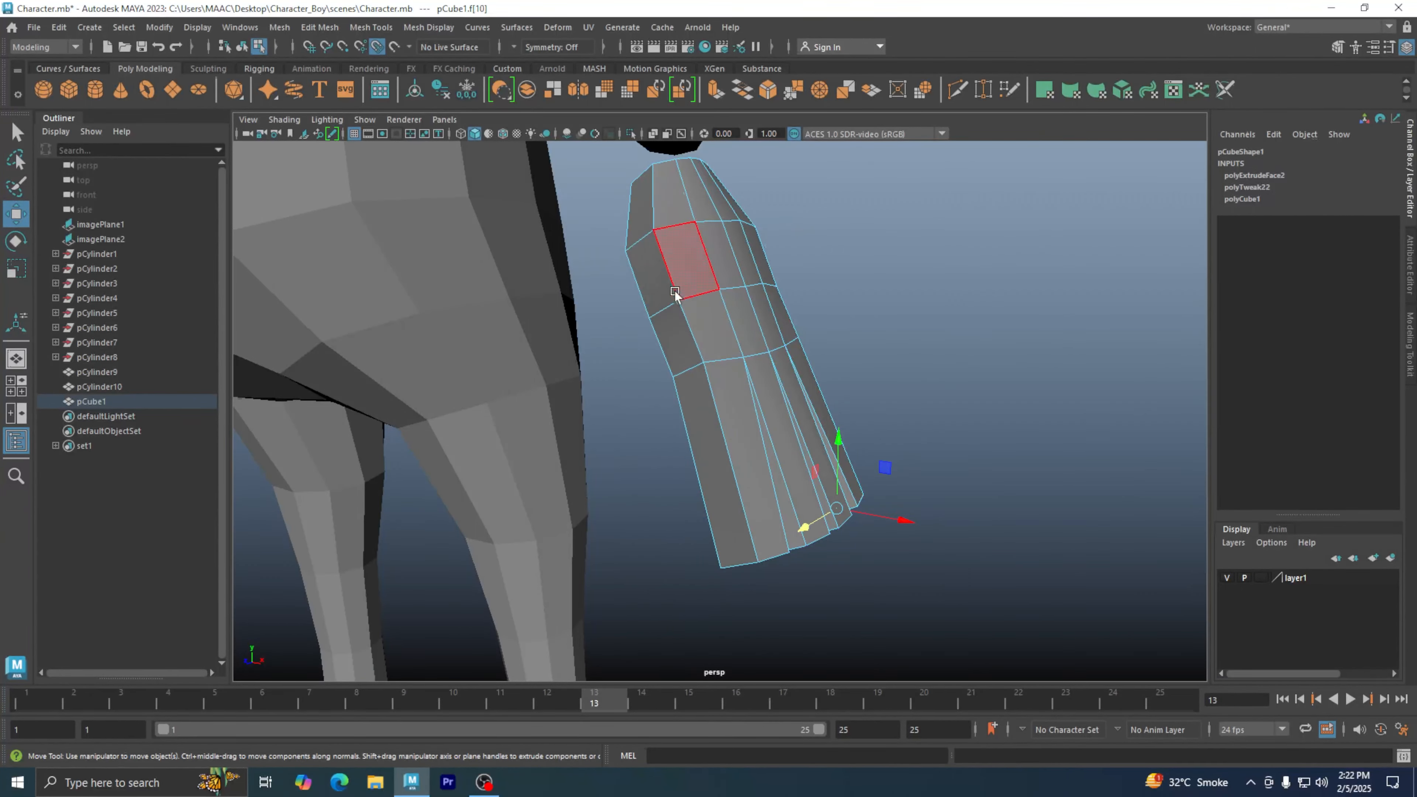
{"action": "left_click", "coordinate": [660, 294]}
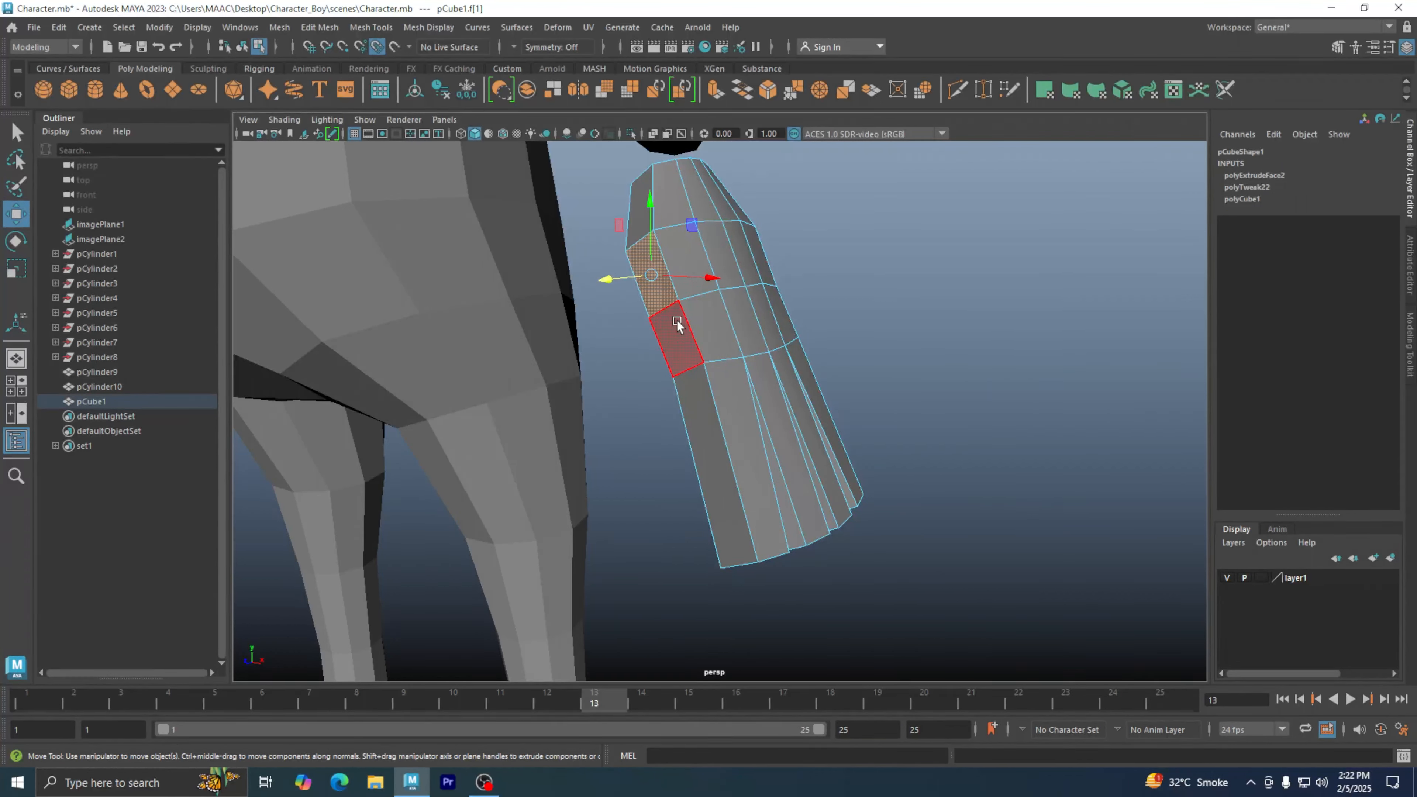
{"action": "key", "text": "ctrl+e"}
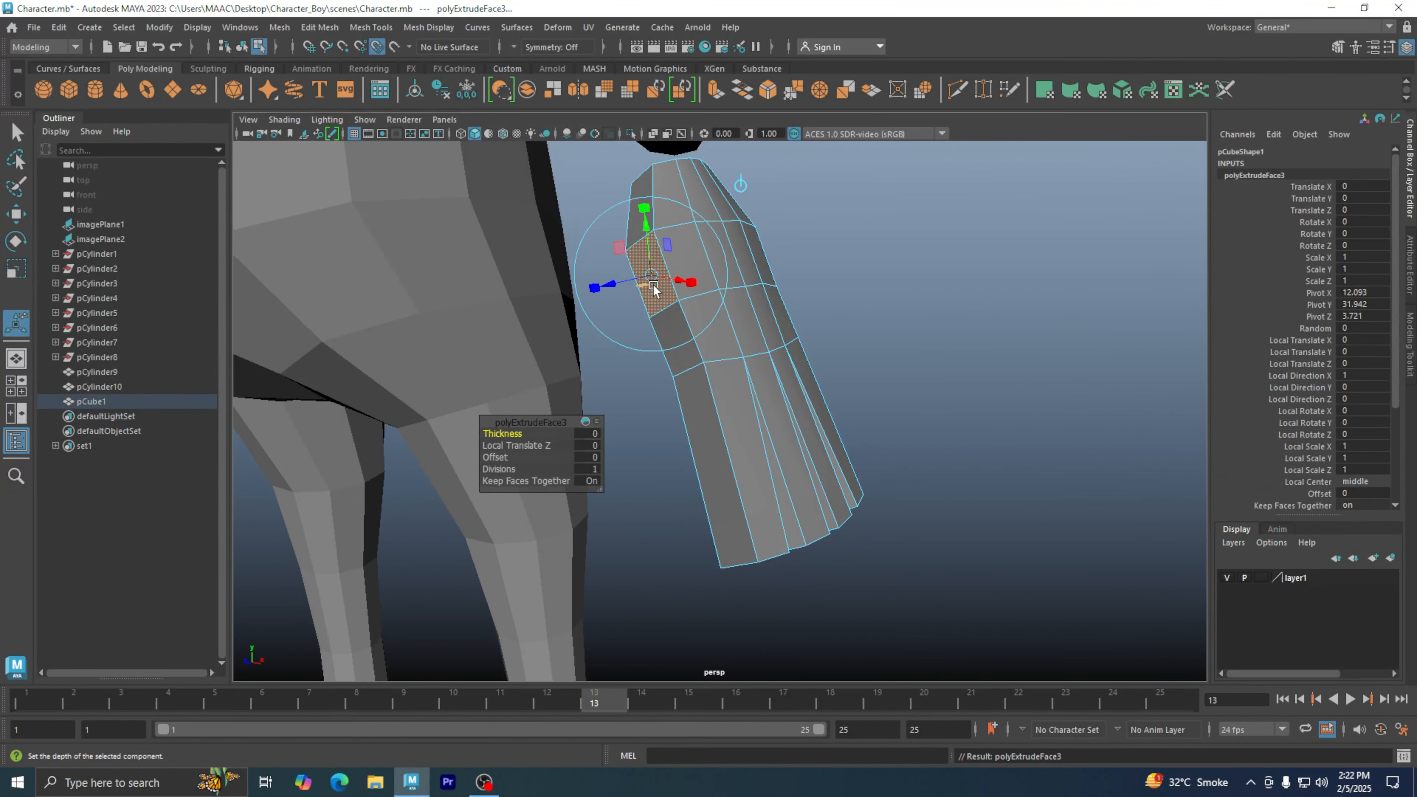
{"action": "key", "text": "w"}
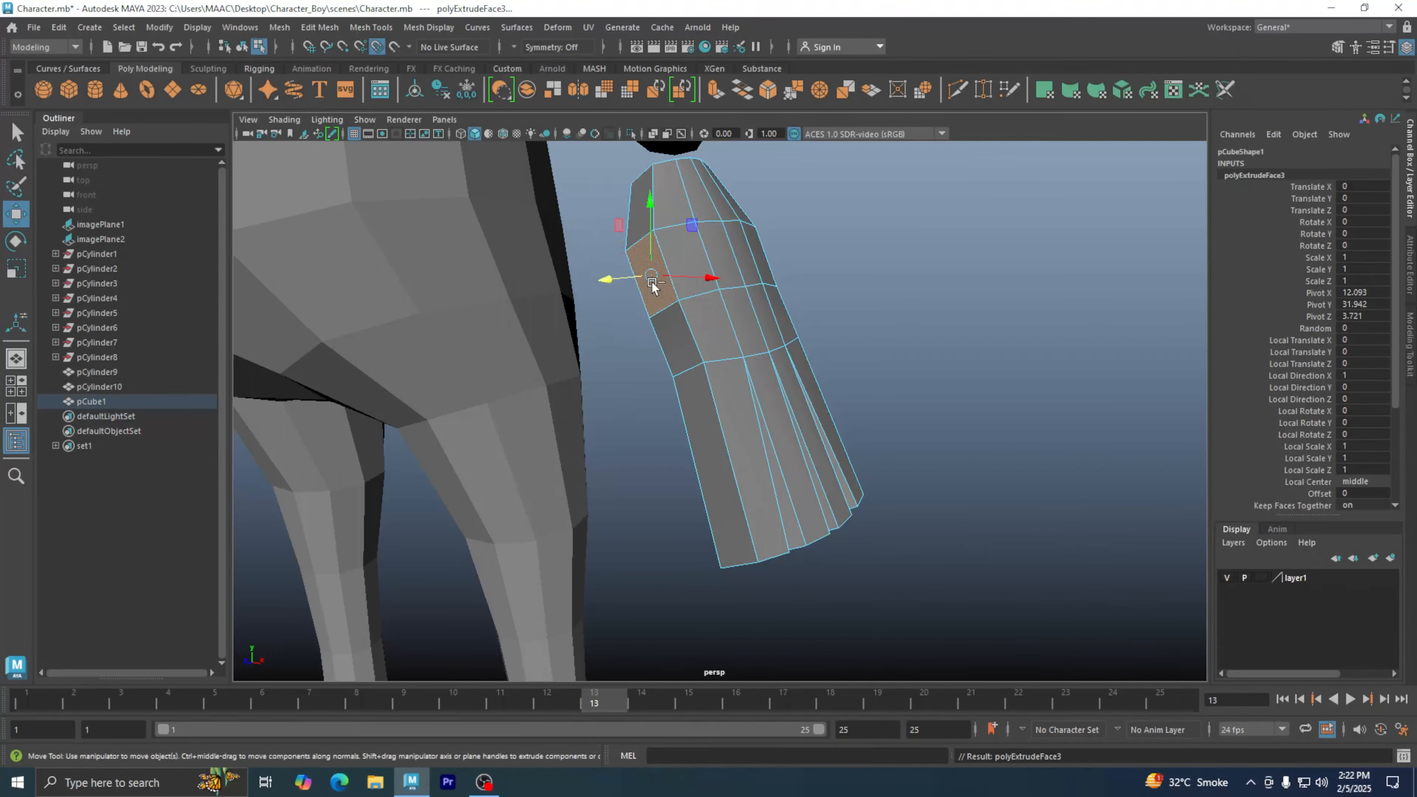
{"action": "left_click_drag", "start_coordinate": [650, 272], "coordinate": [753, 385]}
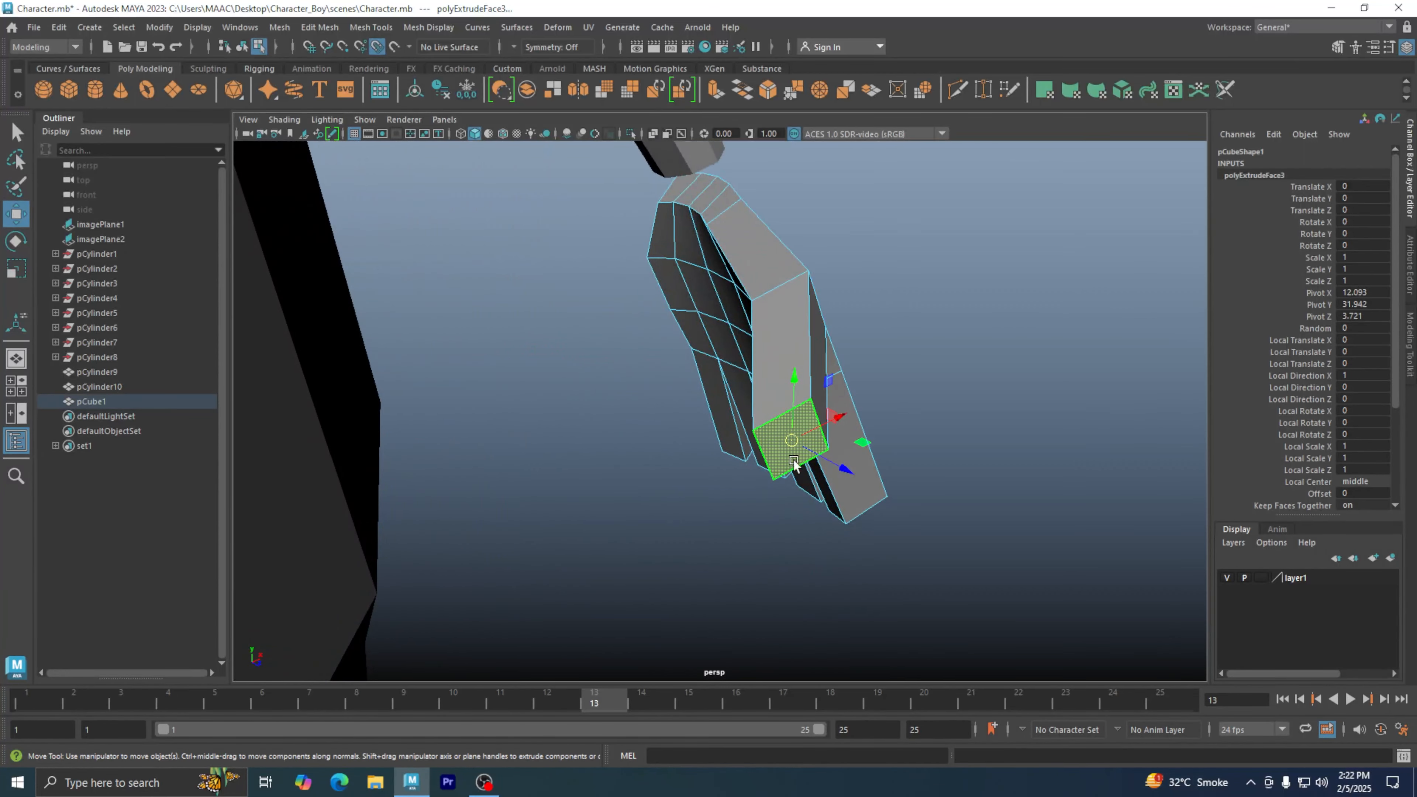
Step: Reposition the thumb's end face, checking it from several sides, and raise it slightly to adjust the thumb's angle
{"action": "left_click_drag", "start_coordinate": [797, 457], "coordinate": [684, 423], "text": "alt"}
{"action": "left_click", "coordinate": [560, 412]}
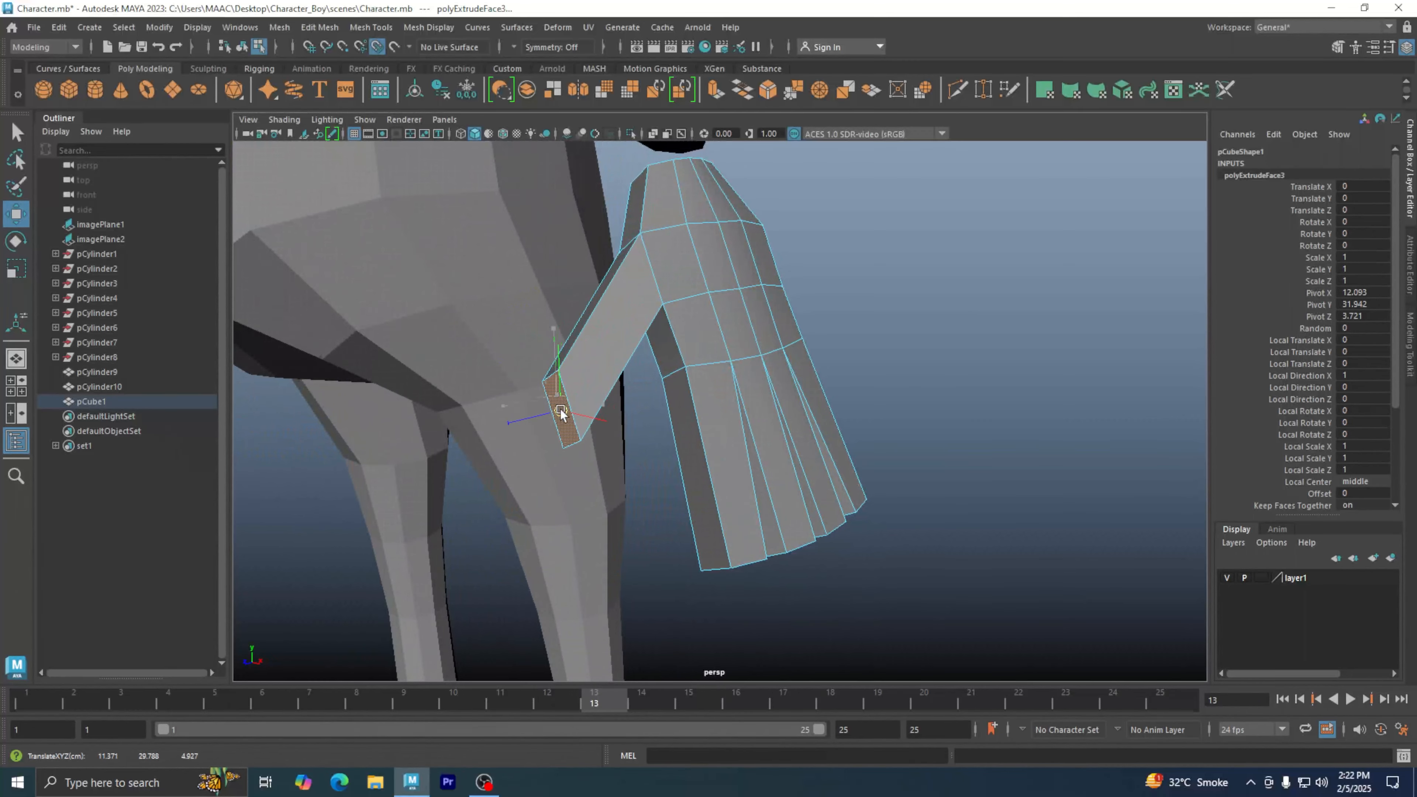
{"action": "left_click_drag", "start_coordinate": [560, 411], "coordinate": [692, 420], "text": "alt"}
{"action": "left_click", "coordinate": [830, 429]}
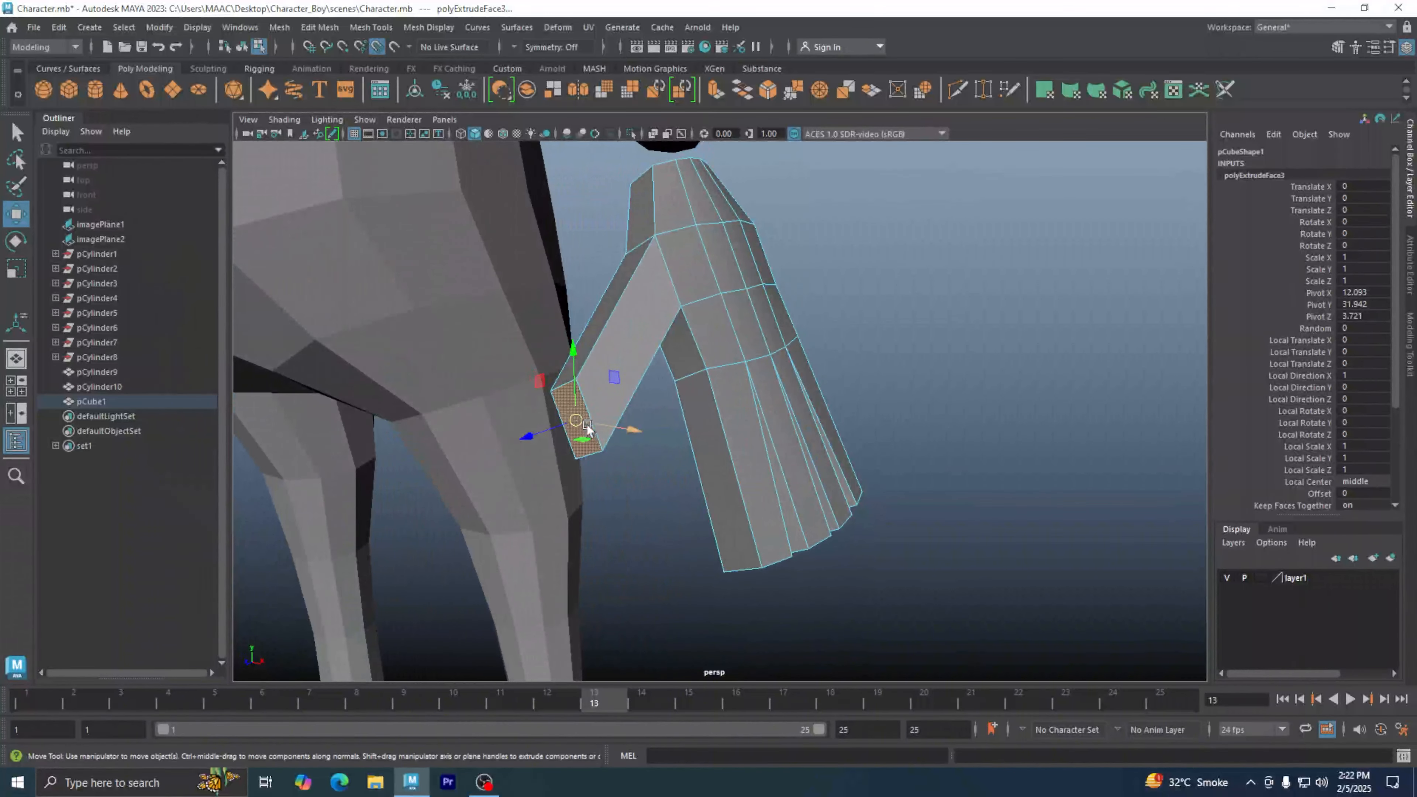
{"action": "left_click_drag", "start_coordinate": [587, 427], "coordinate": [731, 391], "text": "alt"}
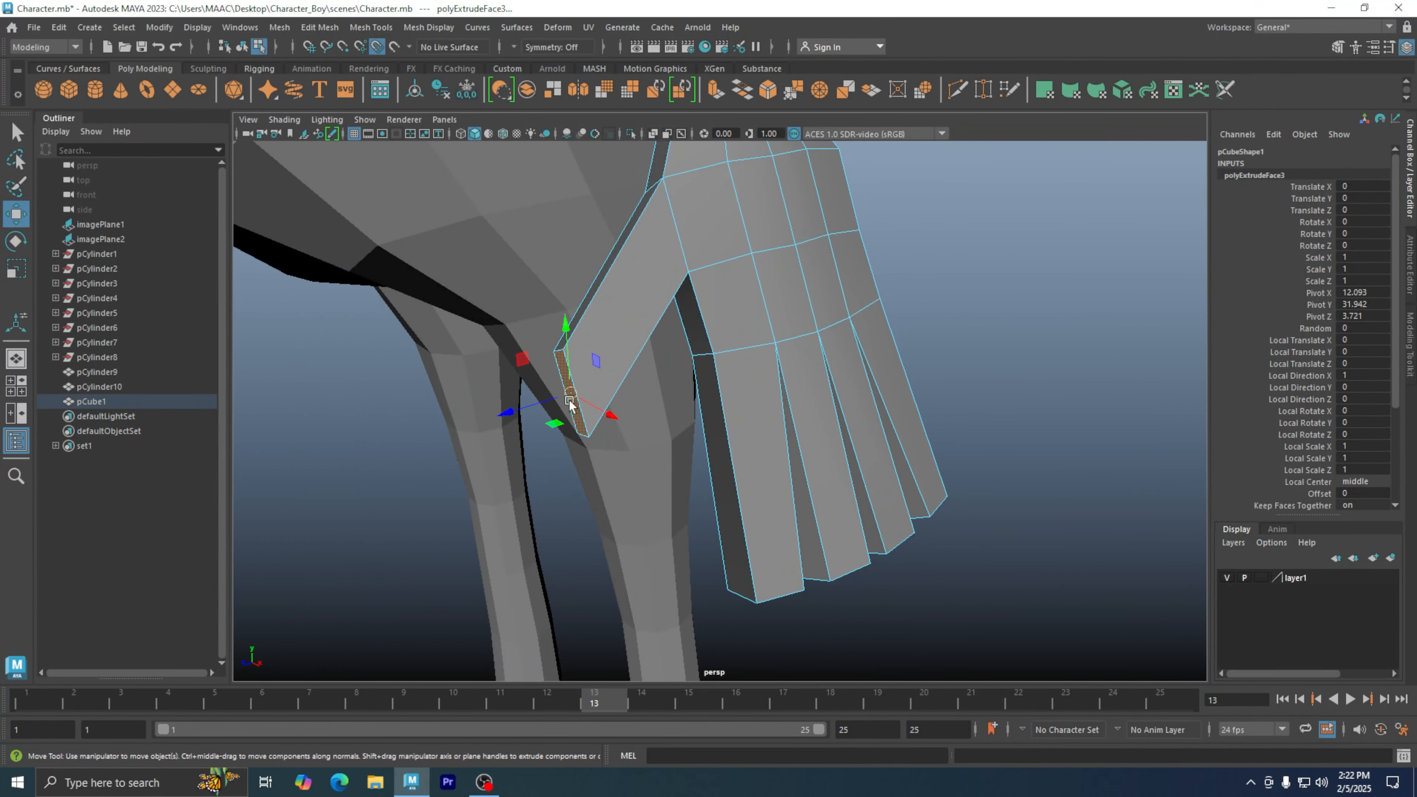
{"action": "left_click_drag", "start_coordinate": [570, 404], "coordinate": [572, 375]}
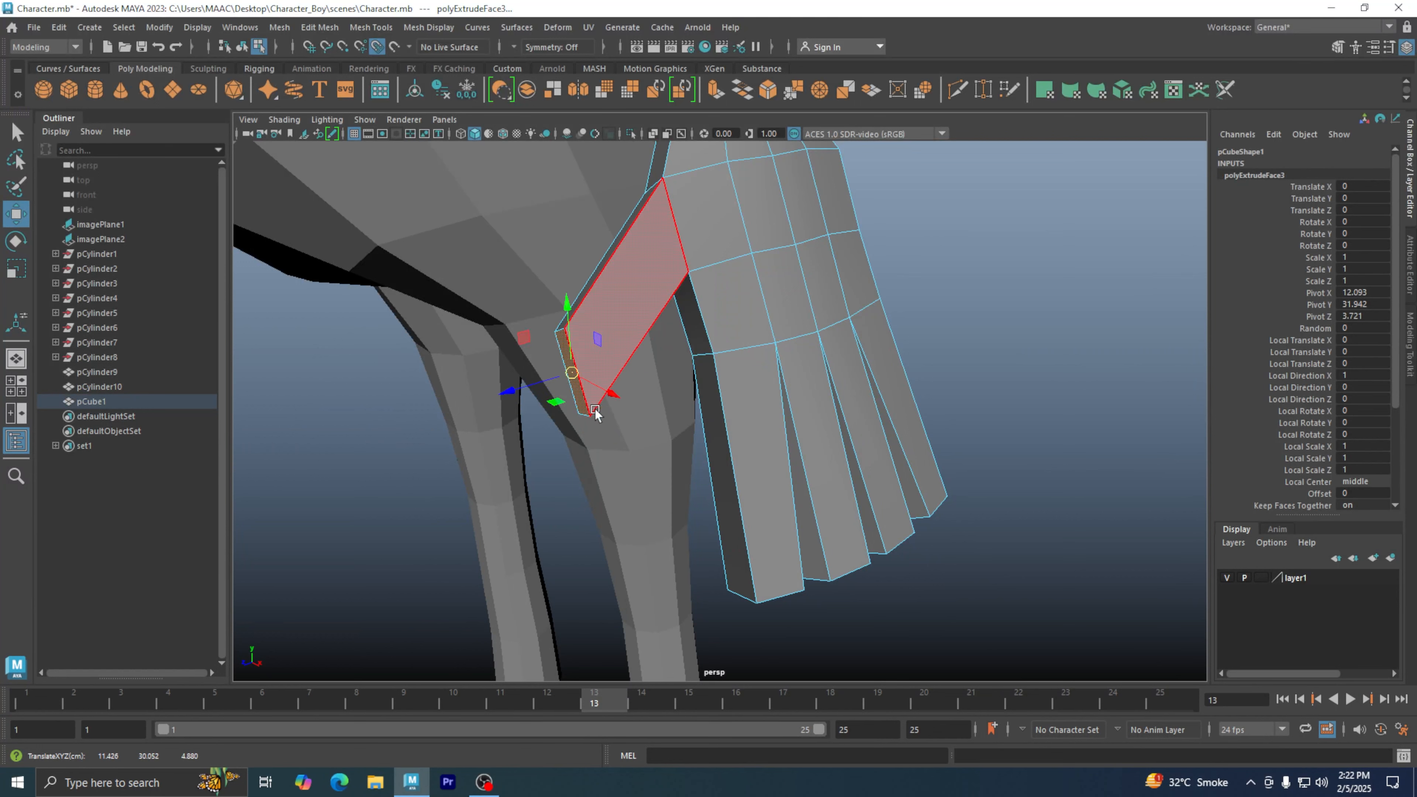
Step: Switch the hand to edge selection and move the thumb tip's outer edge down and away from the palm to reshape the tip
{"action": "left_click_drag", "start_coordinate": [607, 389], "coordinate": [619, 381], "text": "alt"}
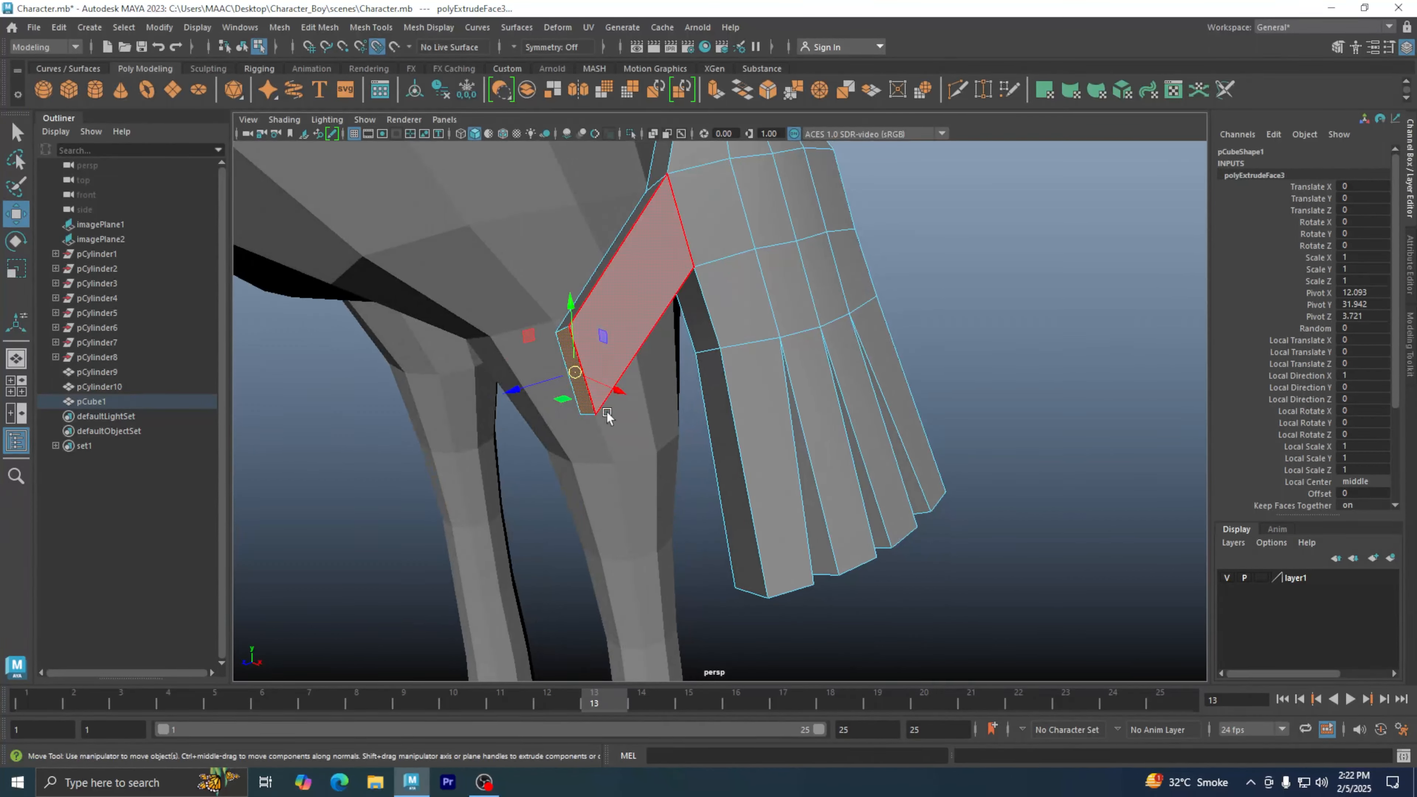
{"action": "right_click", "coordinate": [607, 322]}
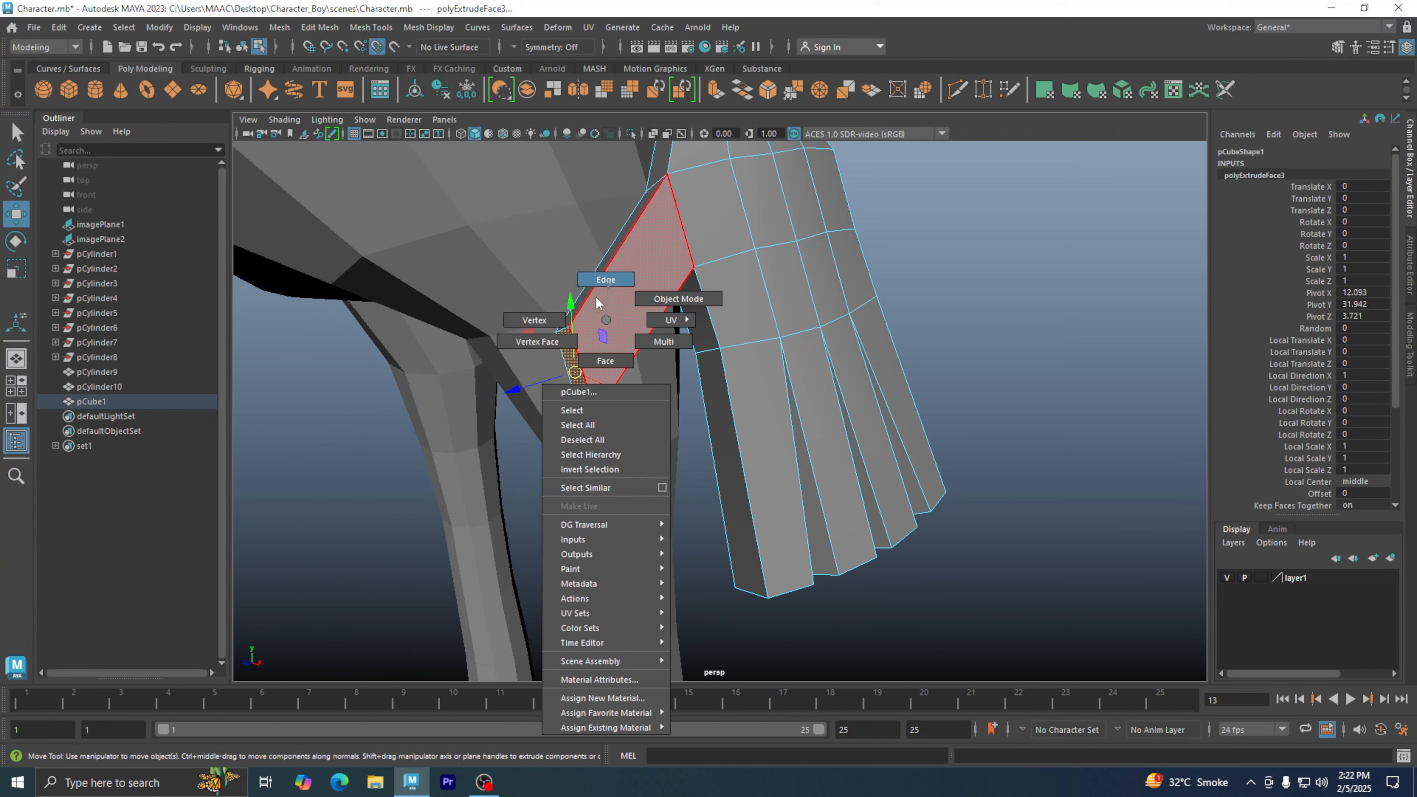
{"action": "left_click", "coordinate": [606, 280]}
{"action": "left_click", "coordinate": [566, 363]}
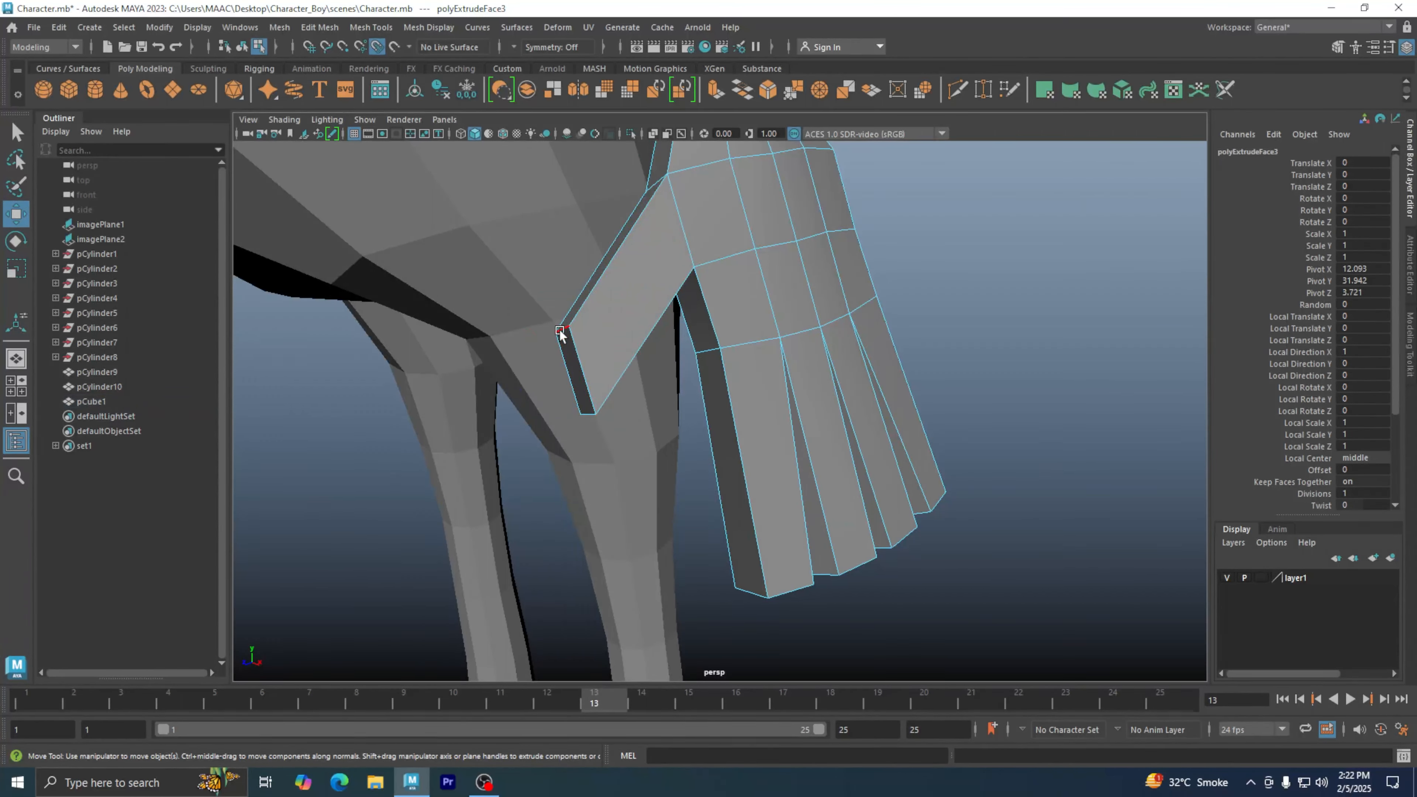
{"action": "left_click_drag", "start_coordinate": [561, 331], "coordinate": [515, 411]}
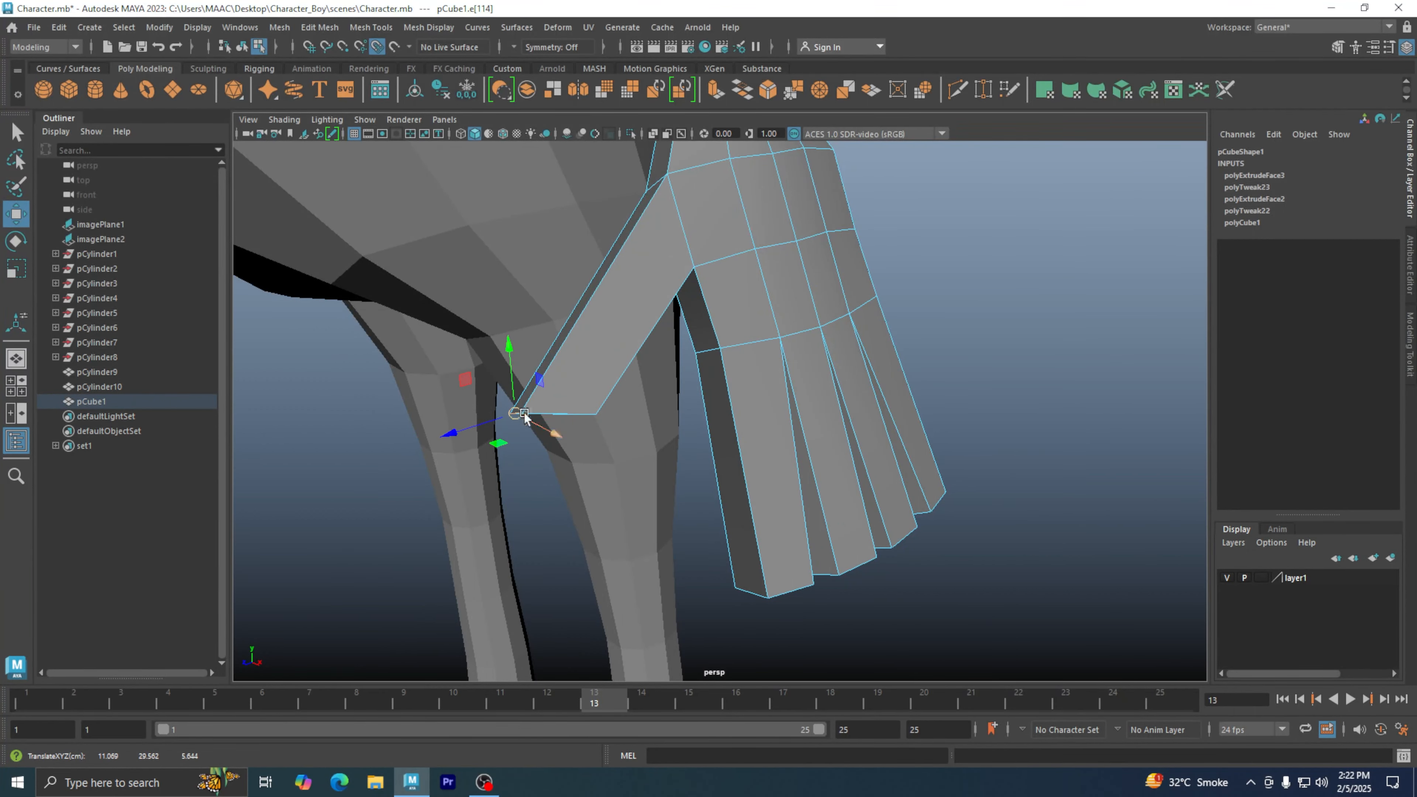
{"action": "left_click_drag", "start_coordinate": [524, 413], "coordinate": [633, 373]}
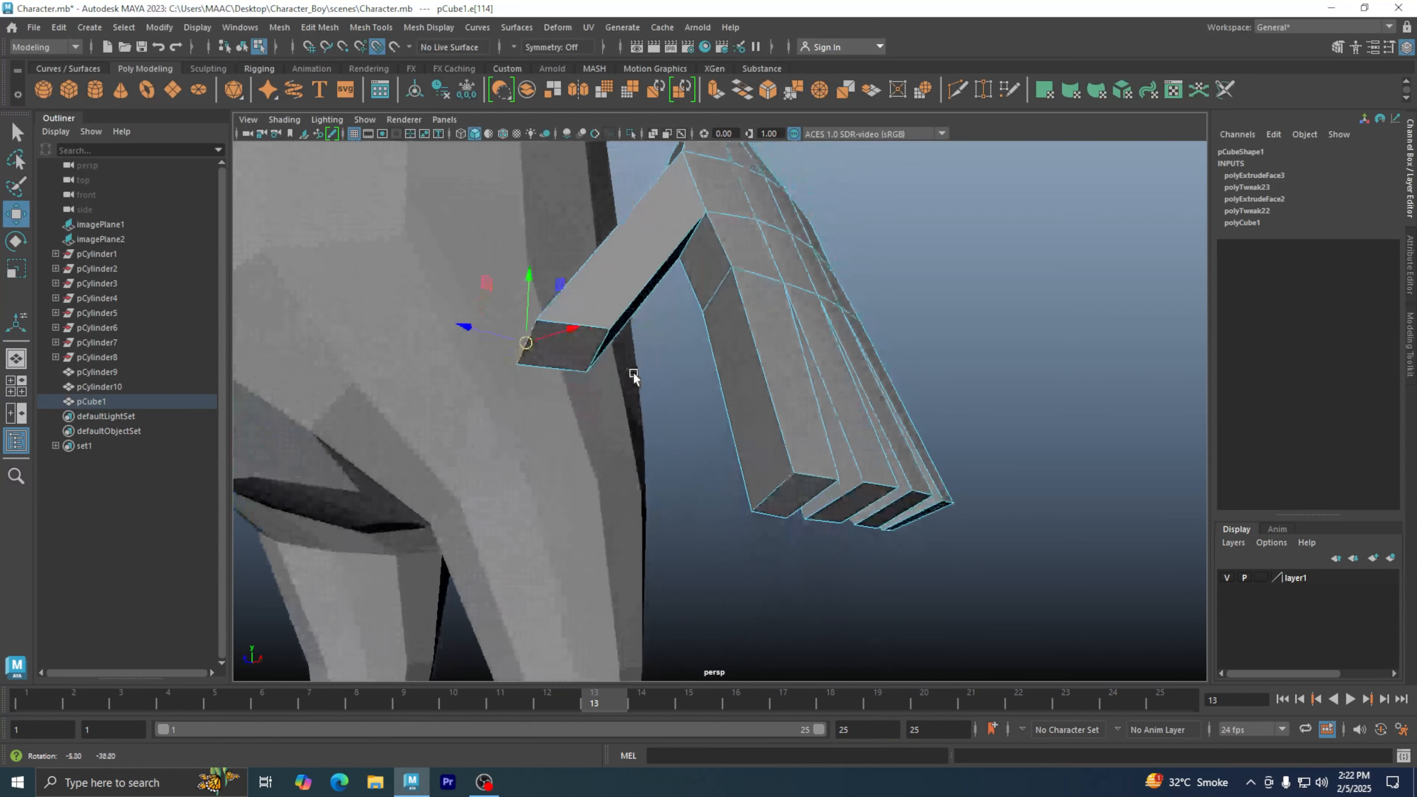
{"action": "left_click", "coordinate": [595, 356]}
{"action": "left_click_drag", "start_coordinate": [610, 339], "coordinate": [661, 416], "text": "alt"}
Step: Return to object mode, deselect the hand and inspect the thumb and fingers from several sides, ending with pCube1 selected
{"action": "right_click", "coordinate": [716, 300]}
{"action": "left_click", "coordinate": [787, 279]}
{"action": "left_click", "coordinate": [963, 275]}
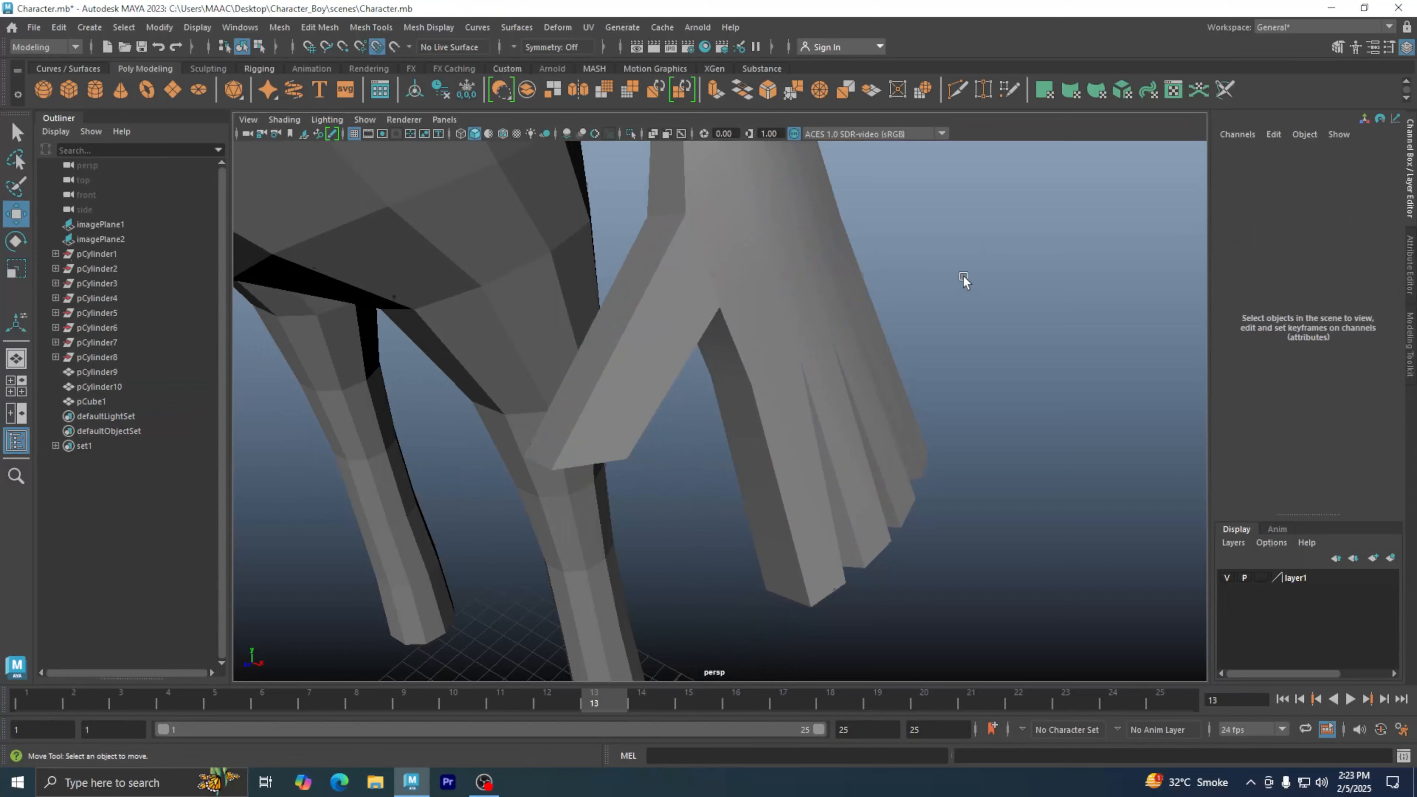
{"action": "left_click_drag", "start_coordinate": [963, 275], "coordinate": [880, 396], "text": "alt"}
{"action": "left_click", "coordinate": [824, 391]}
{"action": "left_click", "coordinate": [891, 425]}
{"action": "right_click_drag", "start_coordinate": [880, 395], "coordinate": [1101, 360], "text": "alt"}
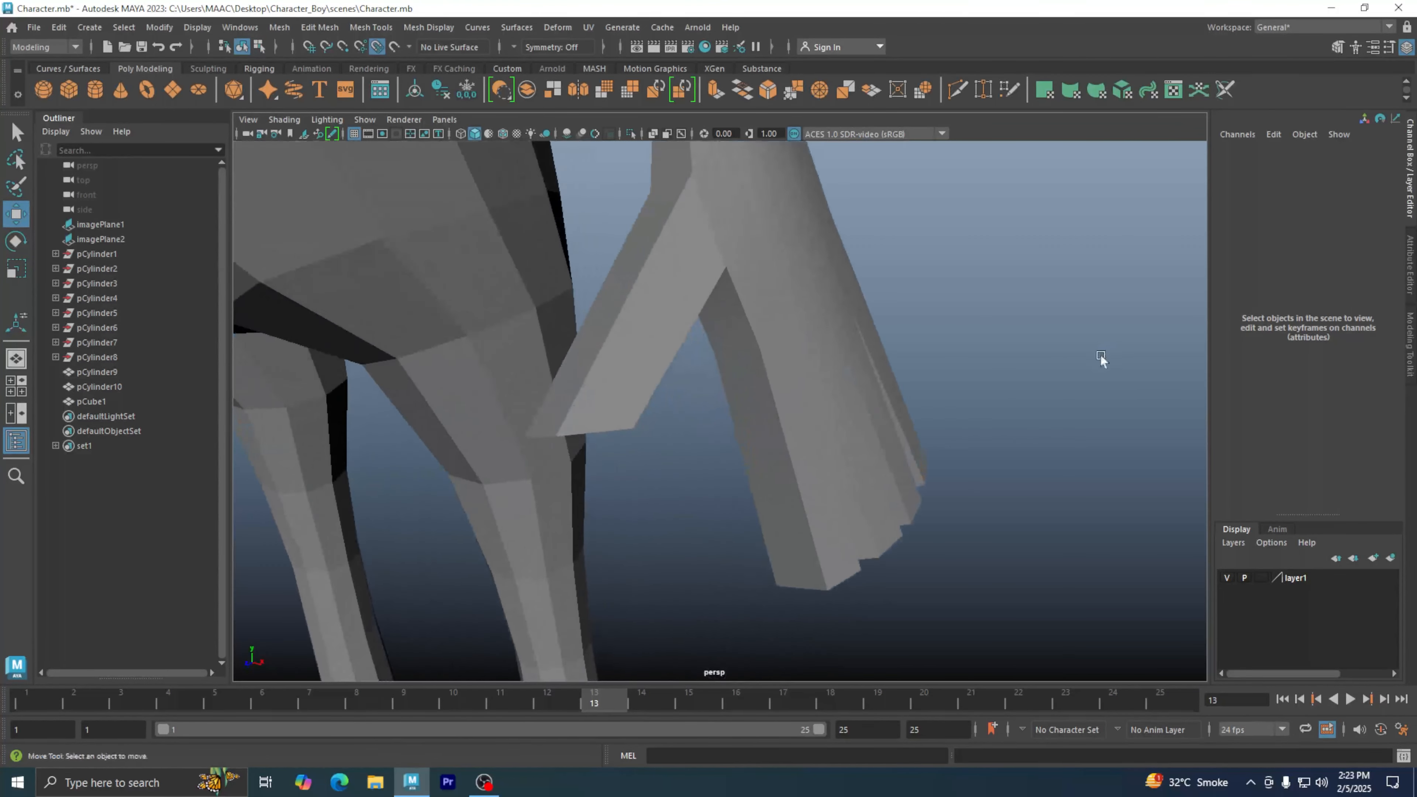
{"action": "left_click_drag", "start_coordinate": [853, 363], "coordinate": [737, 439], "text": "alt"}
{"action": "left_click", "coordinate": [674, 307]}
{"action": "right_click_drag", "start_coordinate": [737, 439], "coordinate": [797, 390], "text": "alt"}
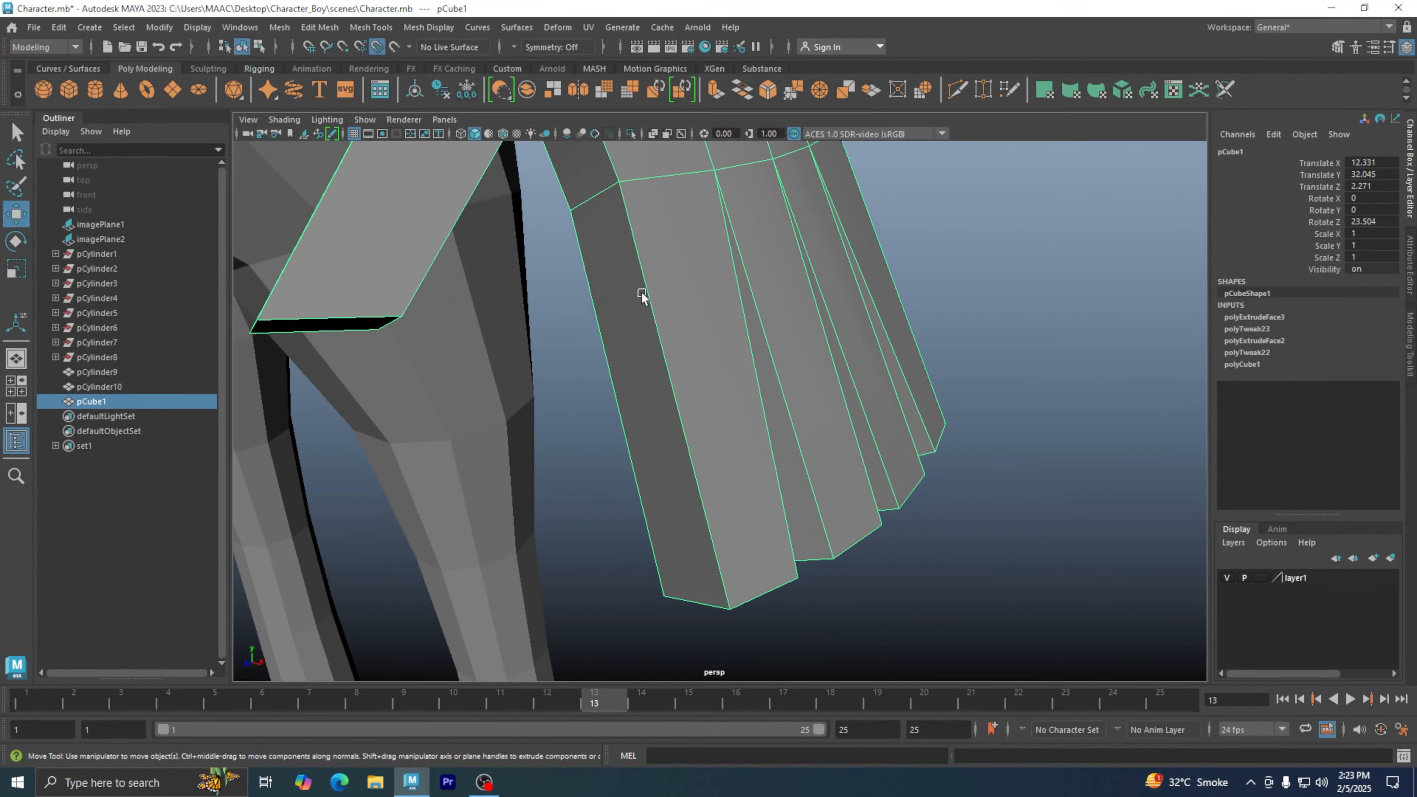
{"action": "middle_click_drag", "start_coordinate": [737, 505], "coordinate": [703, 427], "text": "alt"}
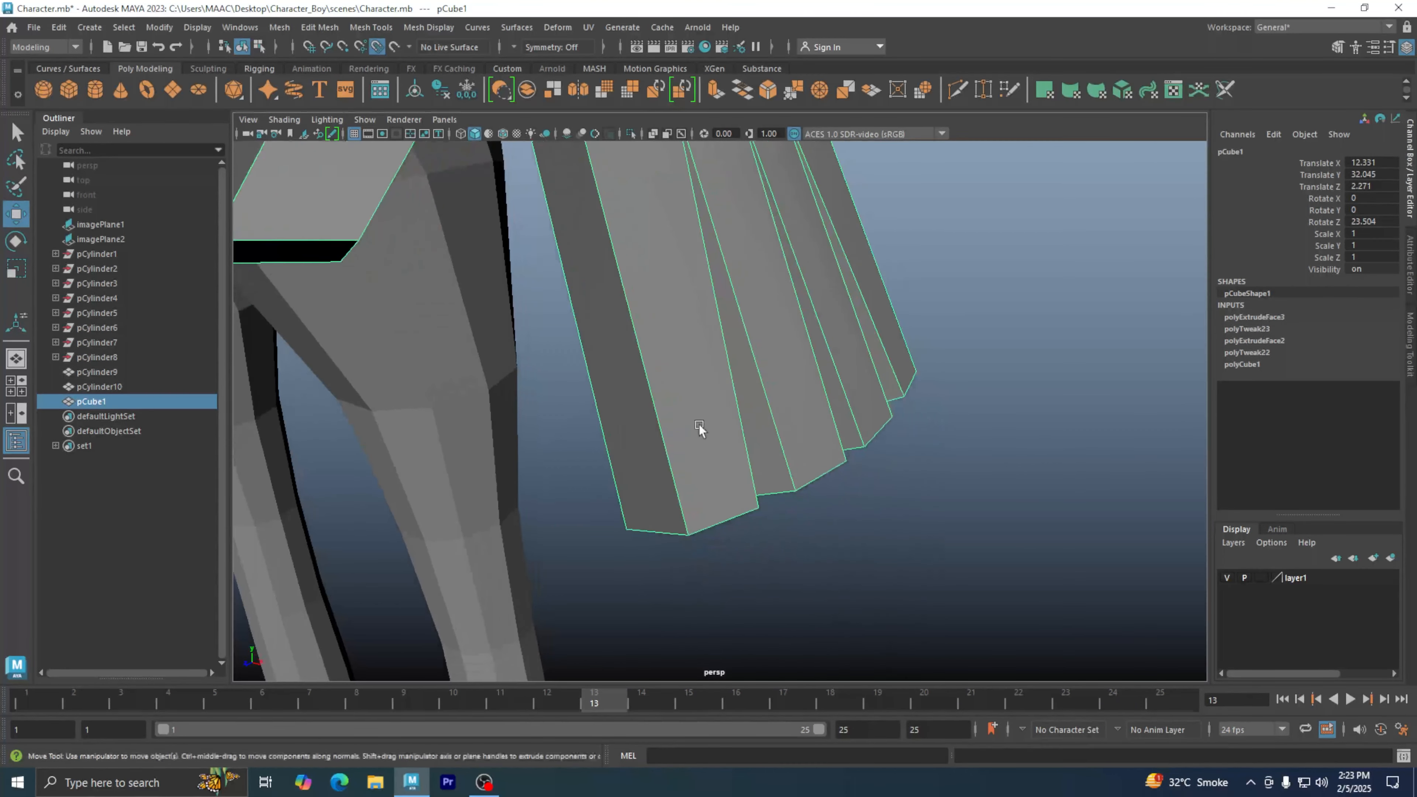
Step: In edge selection, pick the tip edge of the finger nearest the thumb and undo the trial move made on it
{"action": "right_click_drag", "start_coordinate": [696, 353], "coordinate": [698, 309]}
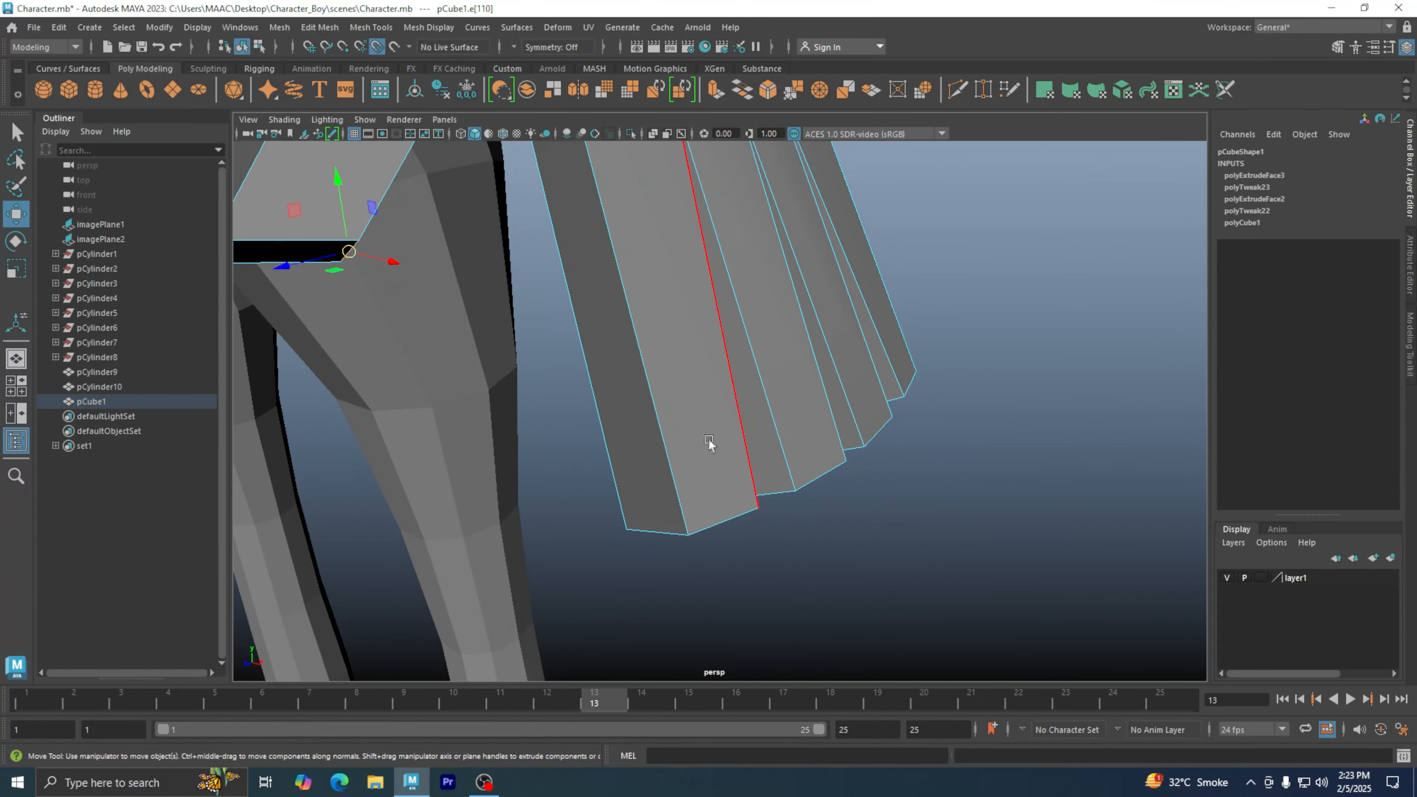
{"action": "left_click", "coordinate": [734, 516]}
{"action": "middle_click_drag", "start_coordinate": [742, 558], "coordinate": [742, 511], "text": "alt"}
{"action": "left_click_drag", "start_coordinate": [745, 556], "coordinate": [758, 413], "text": "alt"}
{"action": "key", "text": "ctrl+z"}
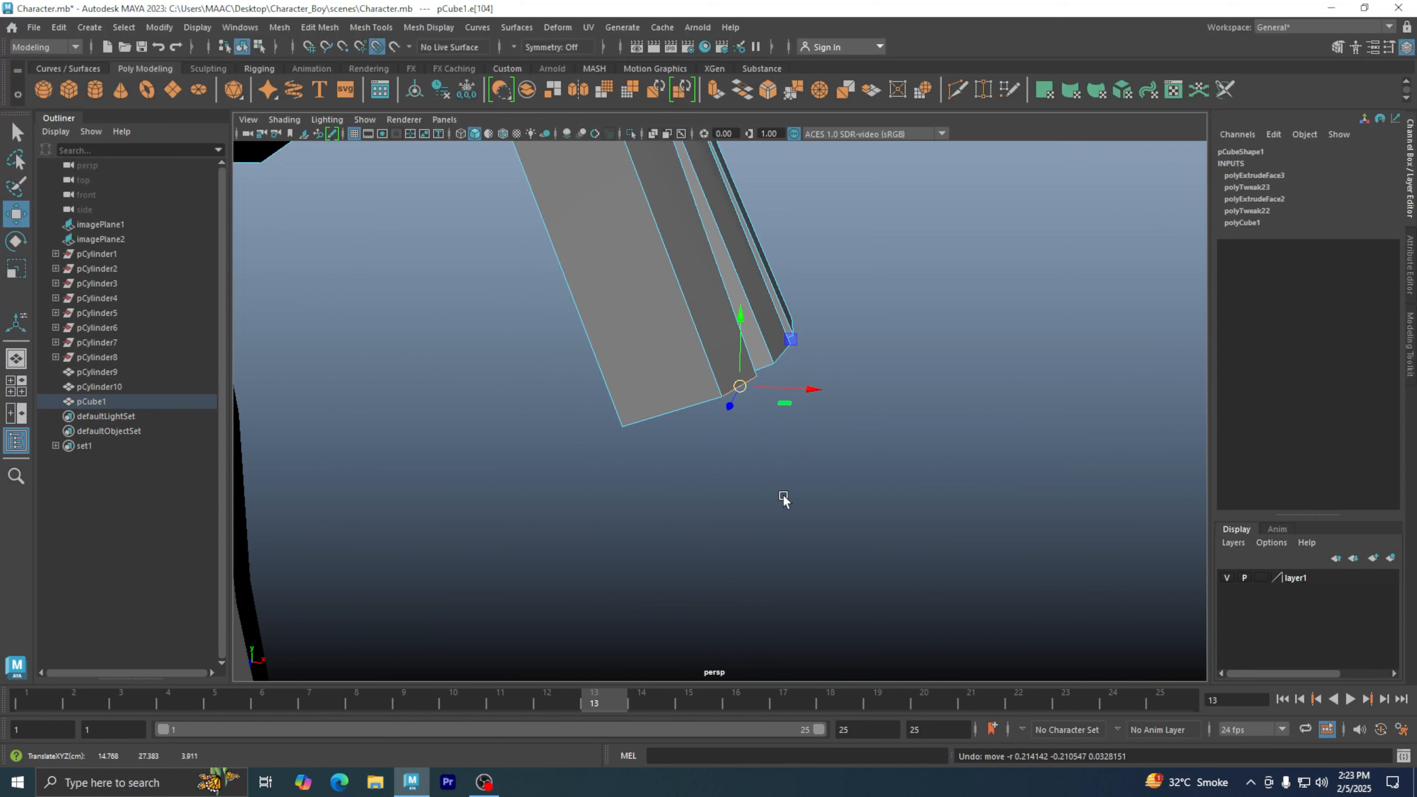
Step: Set the Move tool's axis orientation to Object after trying Component
{"action": "double_click", "coordinate": [15, 225]}
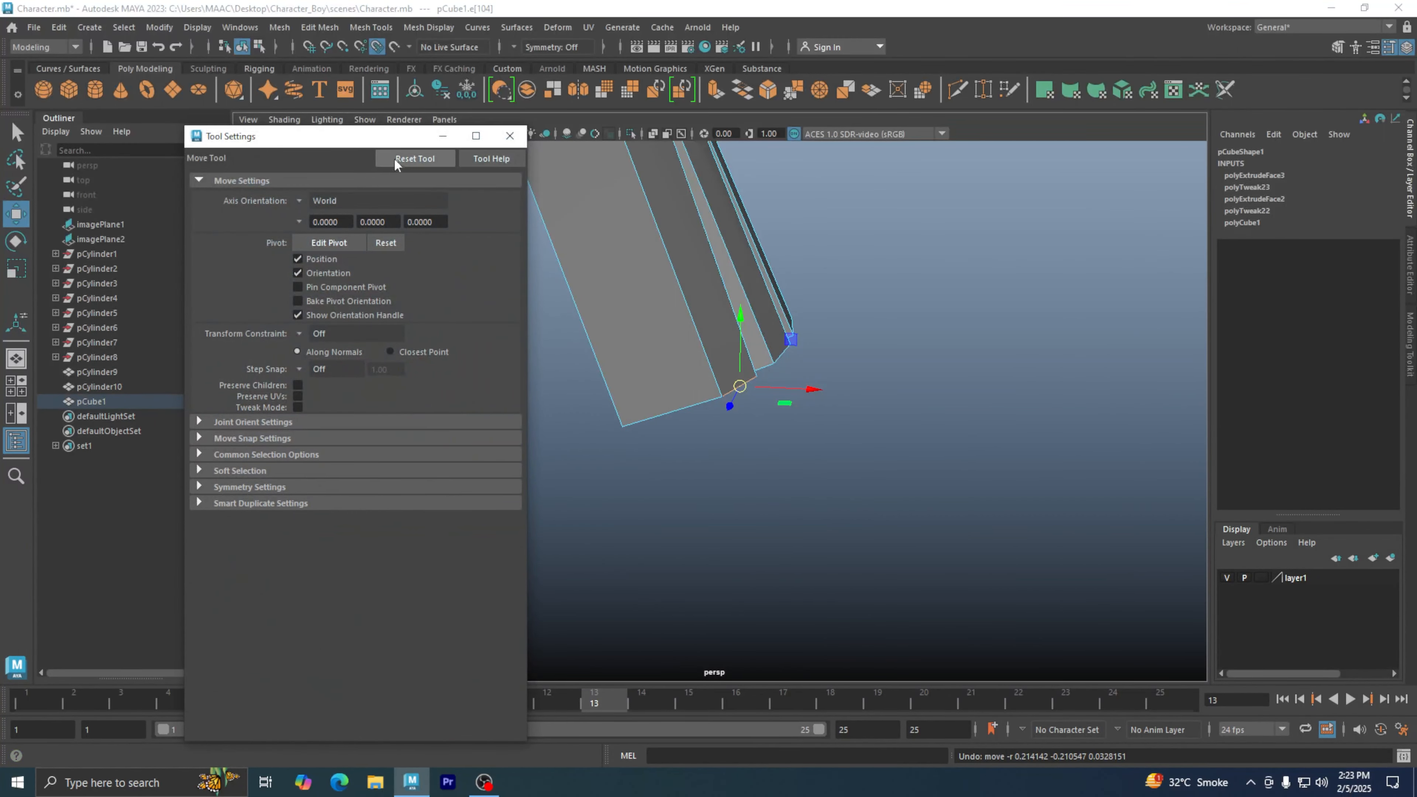
{"action": "left_click", "coordinate": [298, 202]}
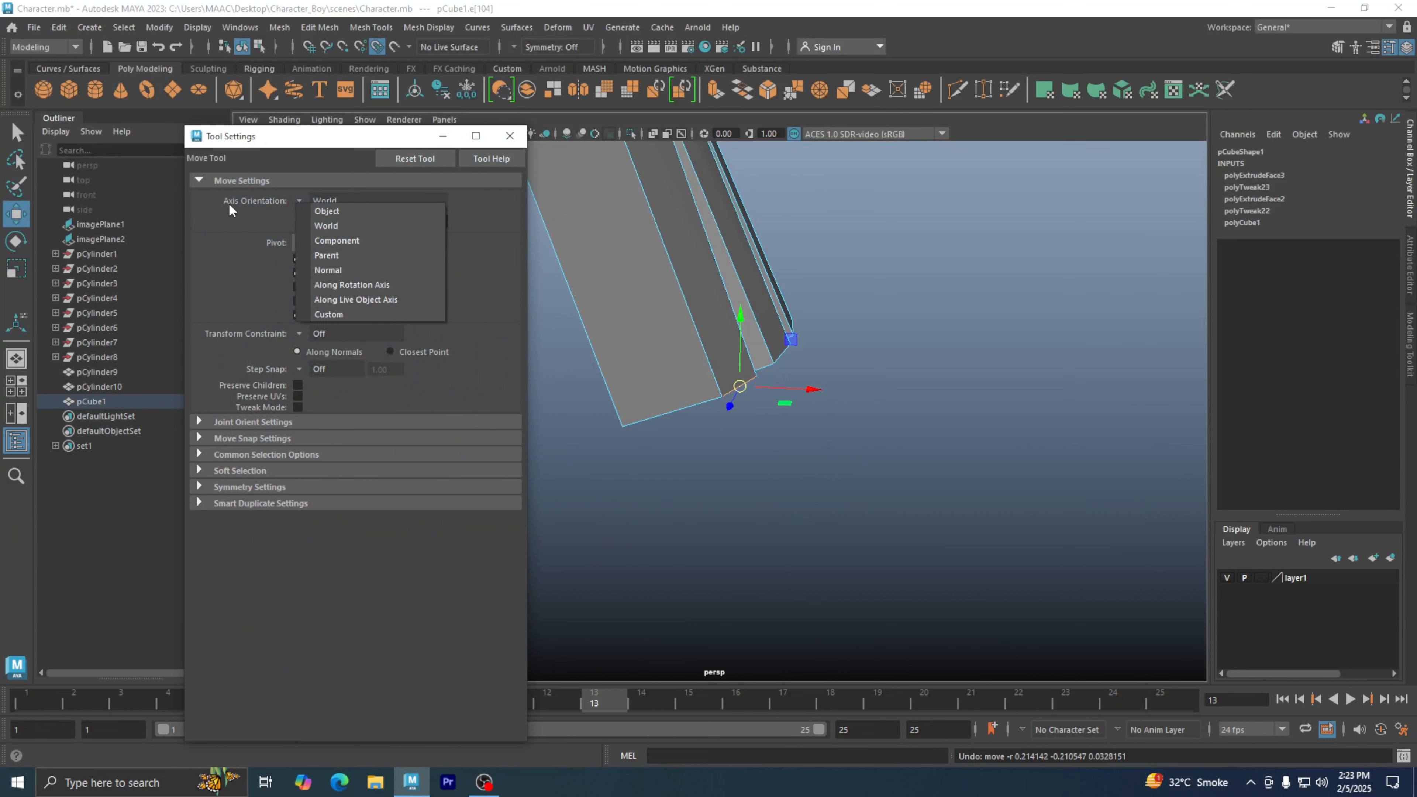
{"action": "left_click", "coordinate": [345, 242]}
{"action": "left_click", "coordinate": [304, 202]}
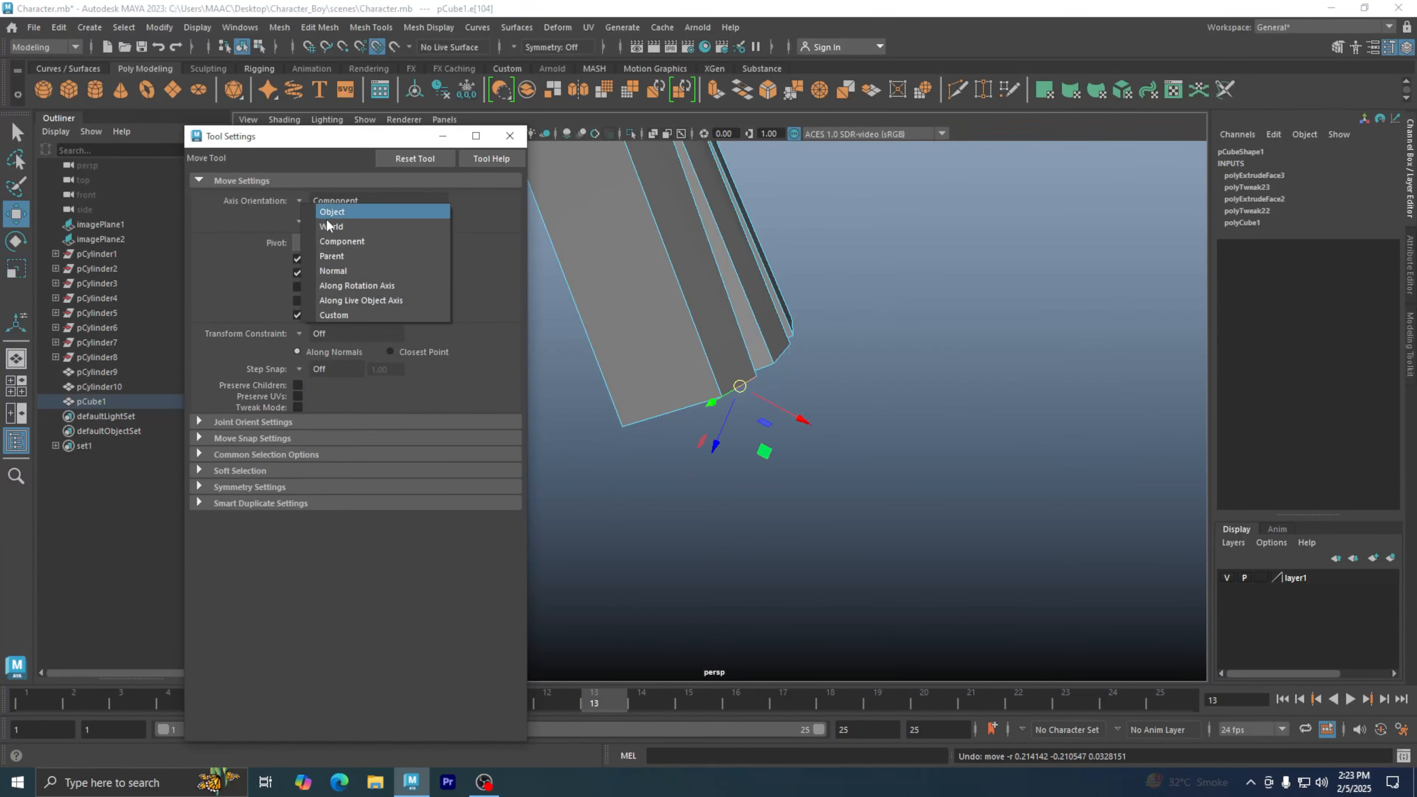
{"action": "left_click", "coordinate": [340, 214]}
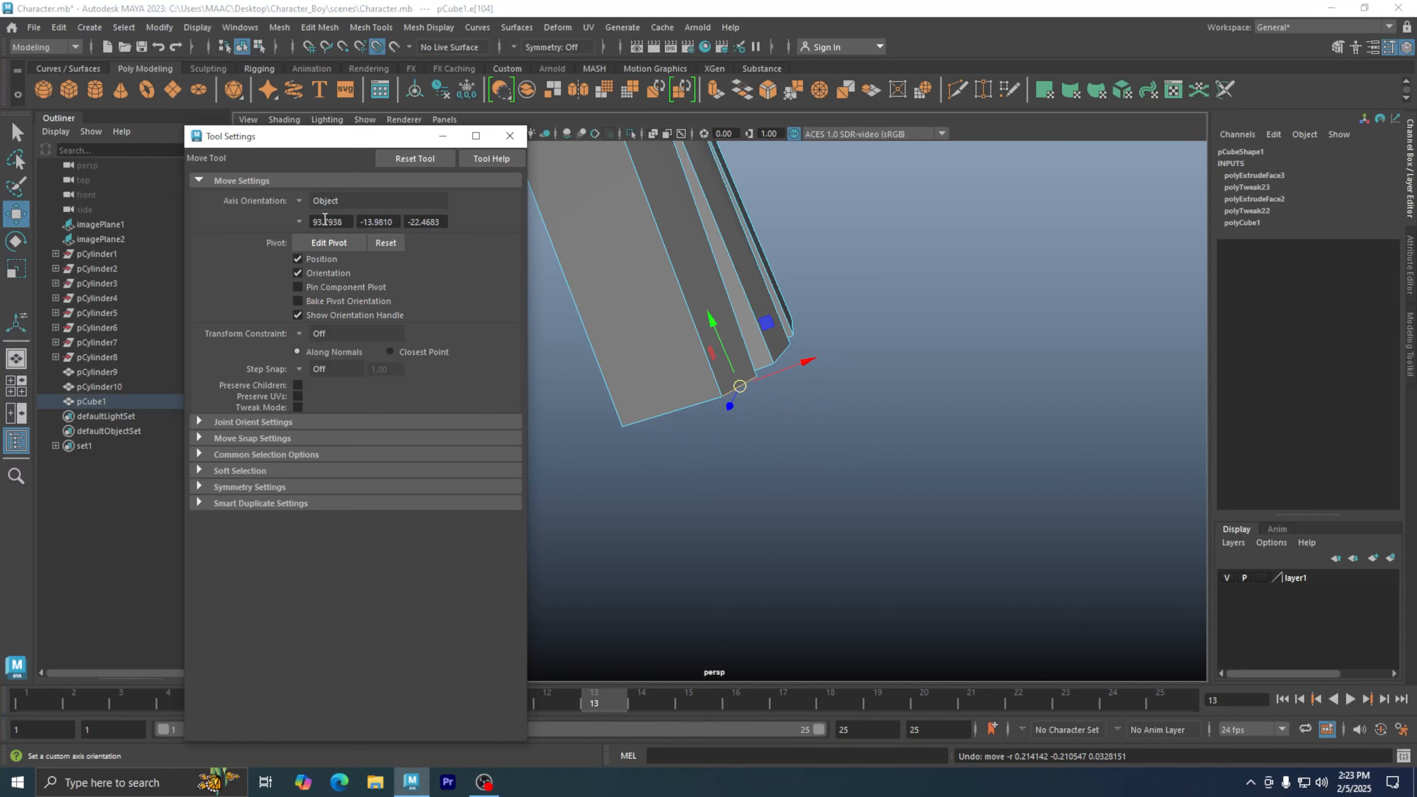
Step: Move the selected fingertip edge outward along the finger's length to extend the tip, and reset the Move tool's settings
{"action": "left_click_drag", "start_coordinate": [720, 333], "coordinate": [752, 391]}
{"action": "left_click_drag", "start_coordinate": [842, 389], "coordinate": [721, 374], "text": "alt"}
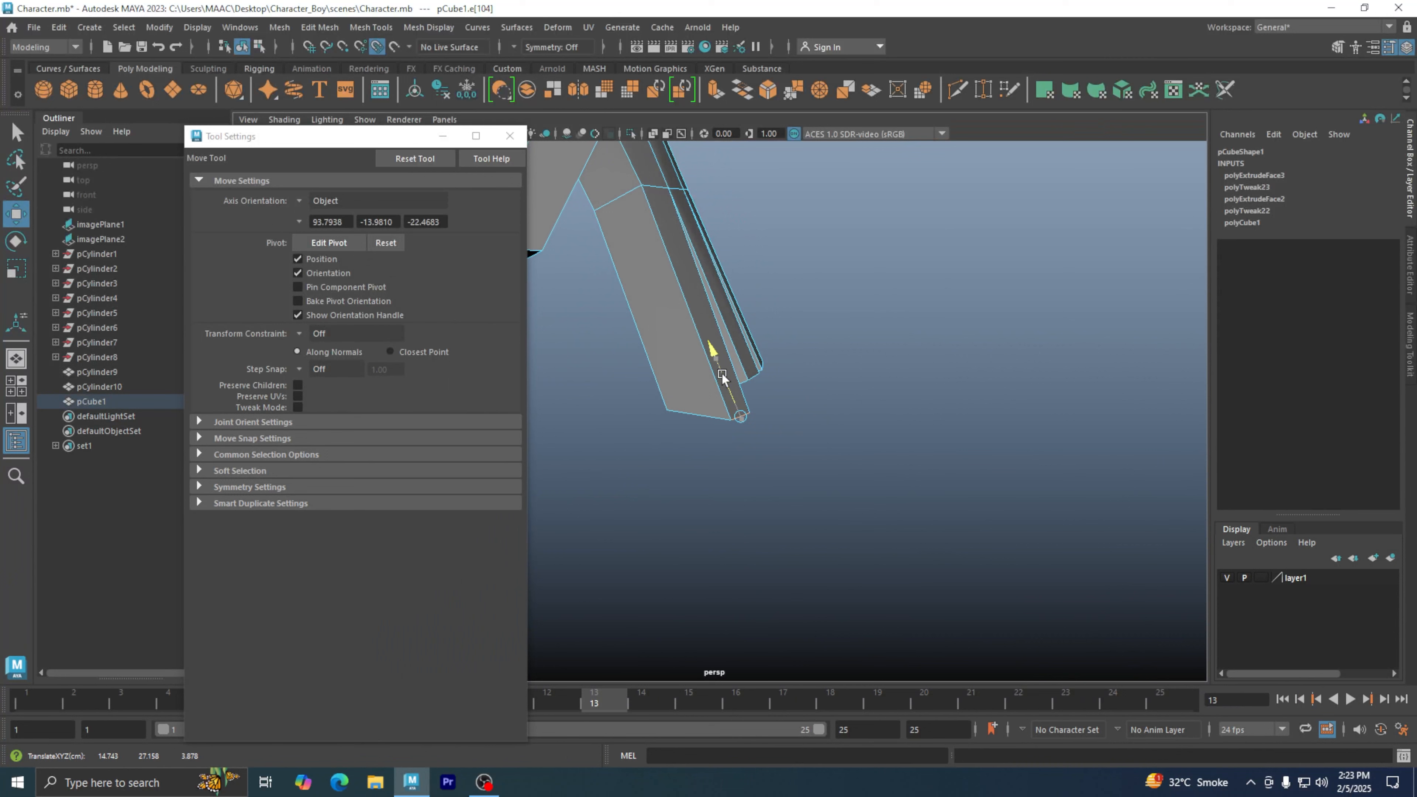
{"action": "scroll", "coordinate": [668, 366], "scroll_direction": "up", "scroll_amount": 3}
{"action": "middle_click_drag", "start_coordinate": [740, 352], "coordinate": [813, 380], "text": "alt"}
{"action": "left_click_drag", "start_coordinate": [813, 380], "coordinate": [765, 373], "text": "alt"}
{"action": "middle_click_drag", "start_coordinate": [794, 344], "coordinate": [813, 395], "text": "alt"}
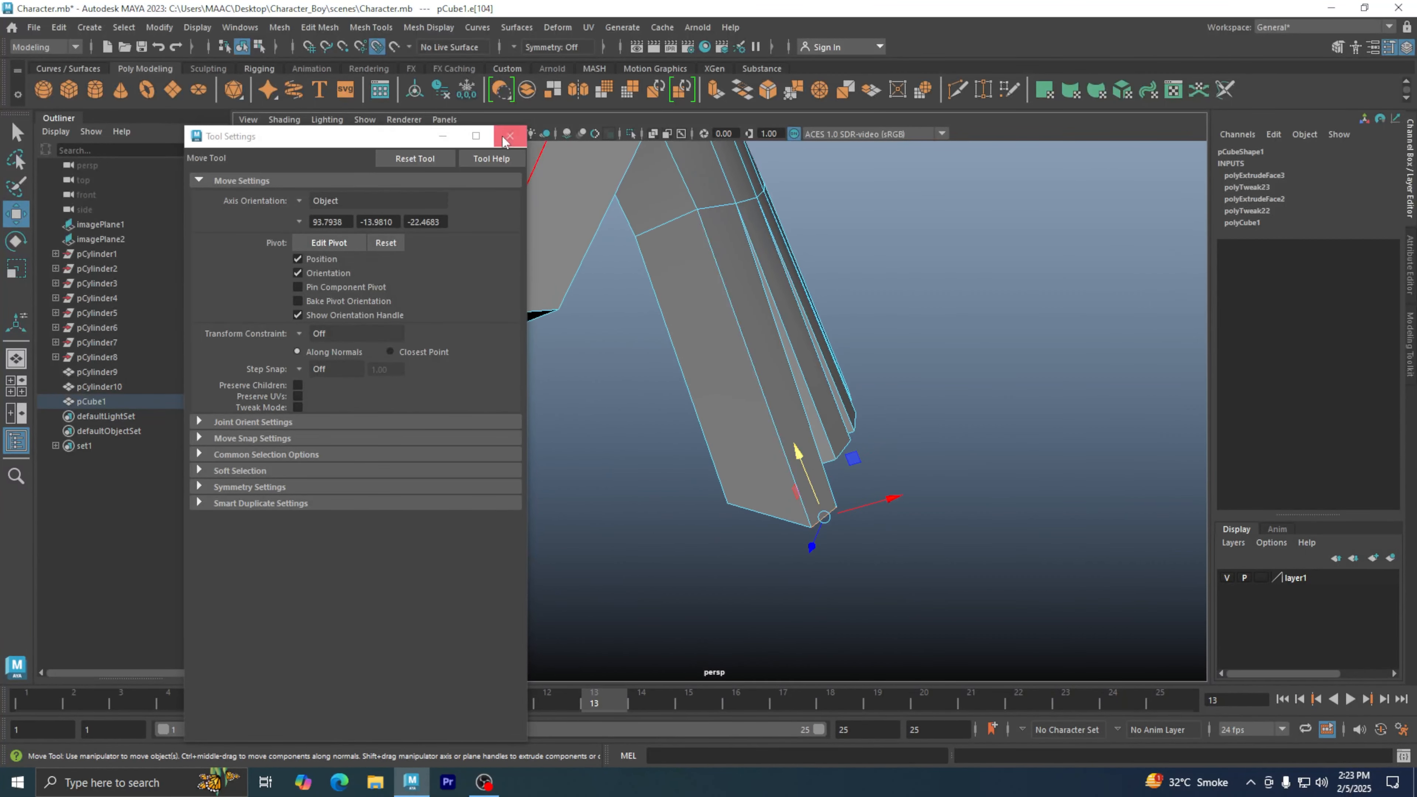
{"action": "left_click", "coordinate": [415, 158]}
{"action": "left_click", "coordinate": [509, 136]}
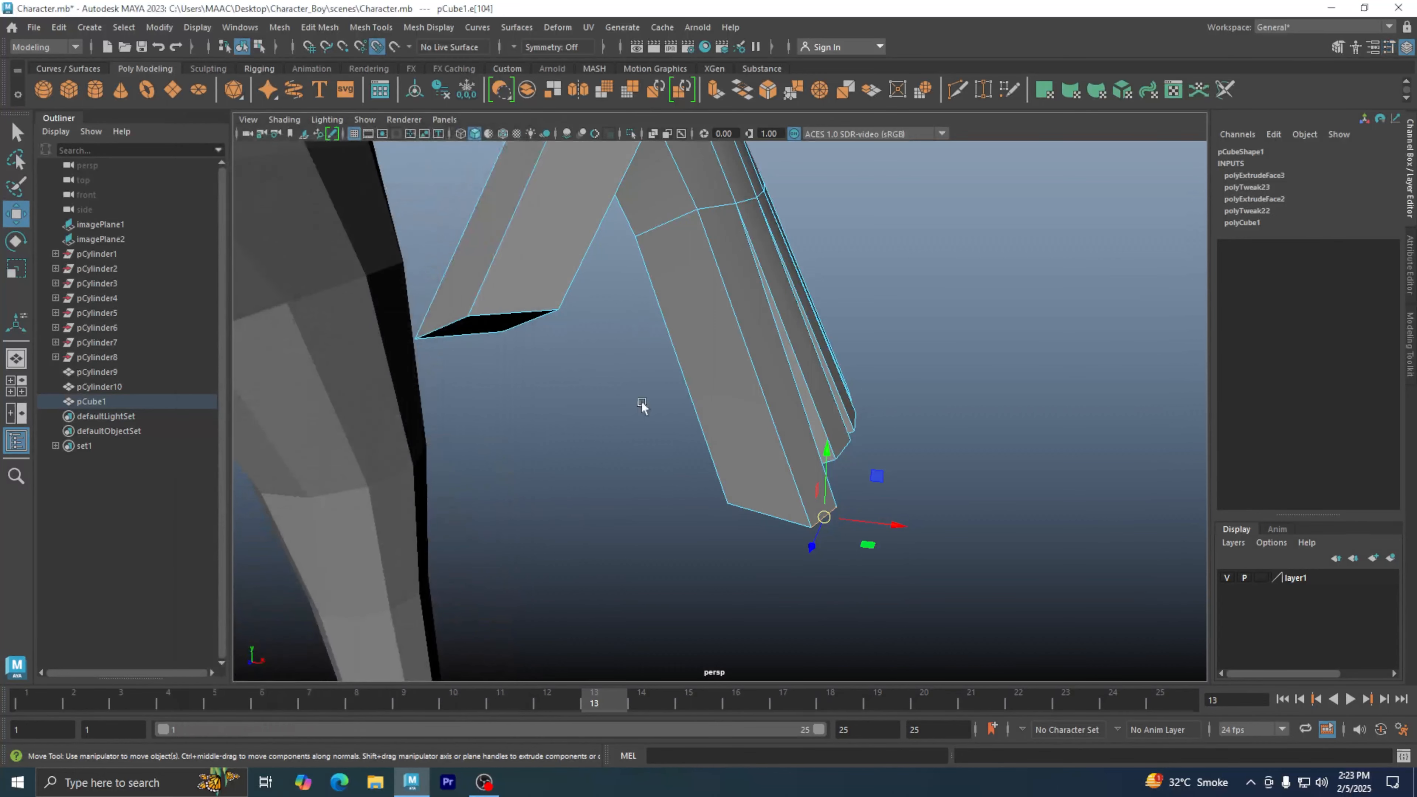
Step: Insert four edge loops across the finger nearest the thumb, spacing them from just below its base towards the tip
{"action": "middle_click_drag", "start_coordinate": [642, 402], "coordinate": [608, 413], "text": "alt"}
{"action": "right_click_drag", "start_coordinate": [609, 413], "coordinate": [629, 340], "text": "alt"}
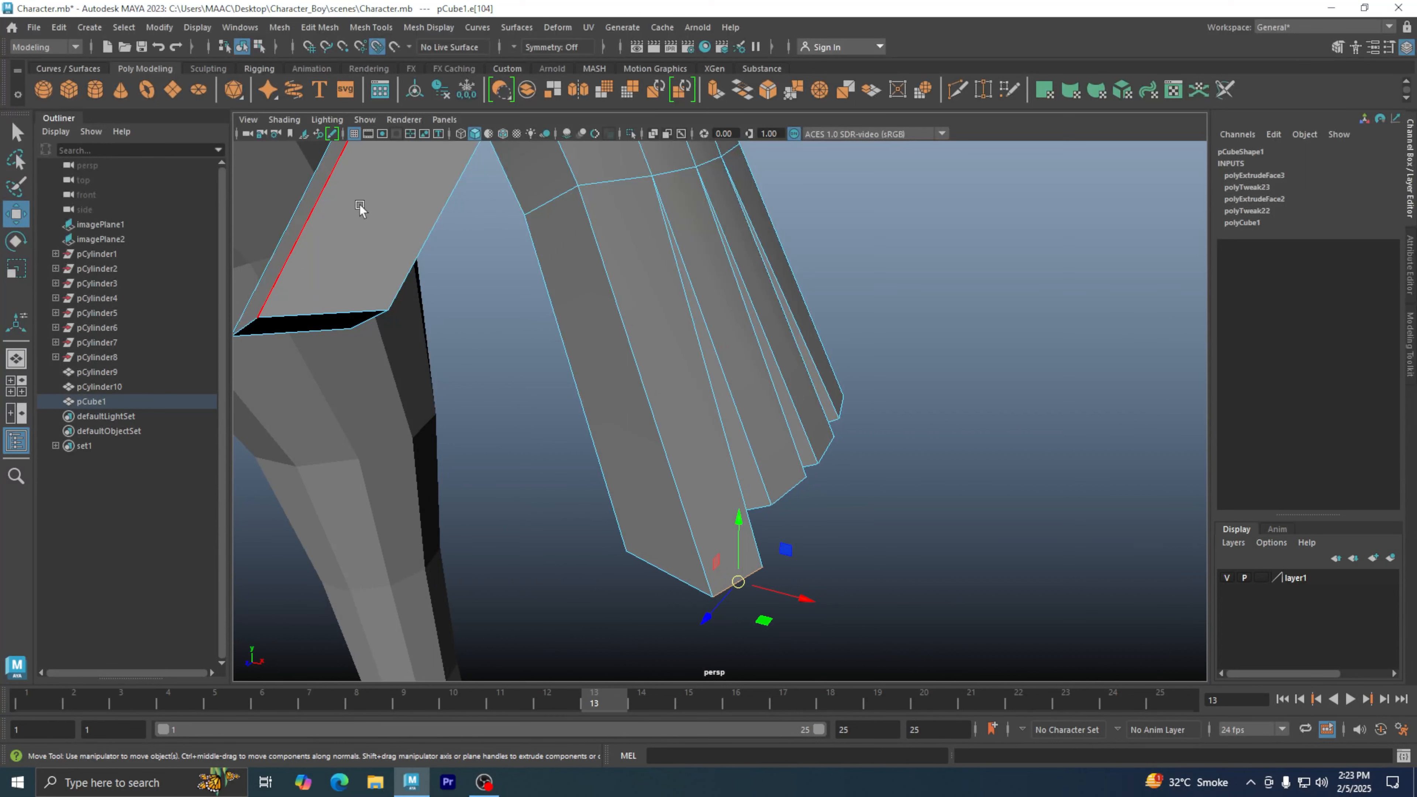
{"action": "left_click", "coordinate": [347, 29]}
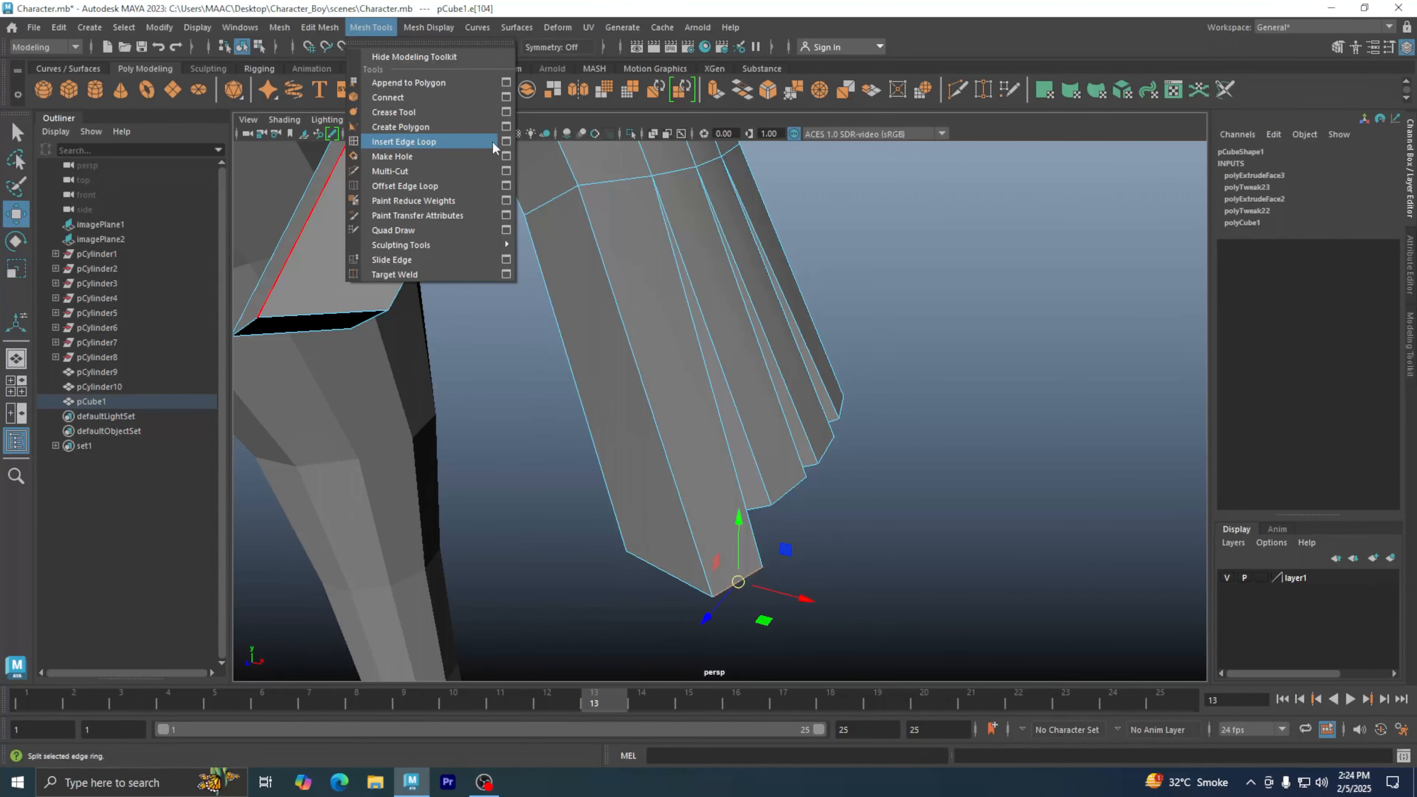
{"action": "left_click", "coordinate": [506, 141]}
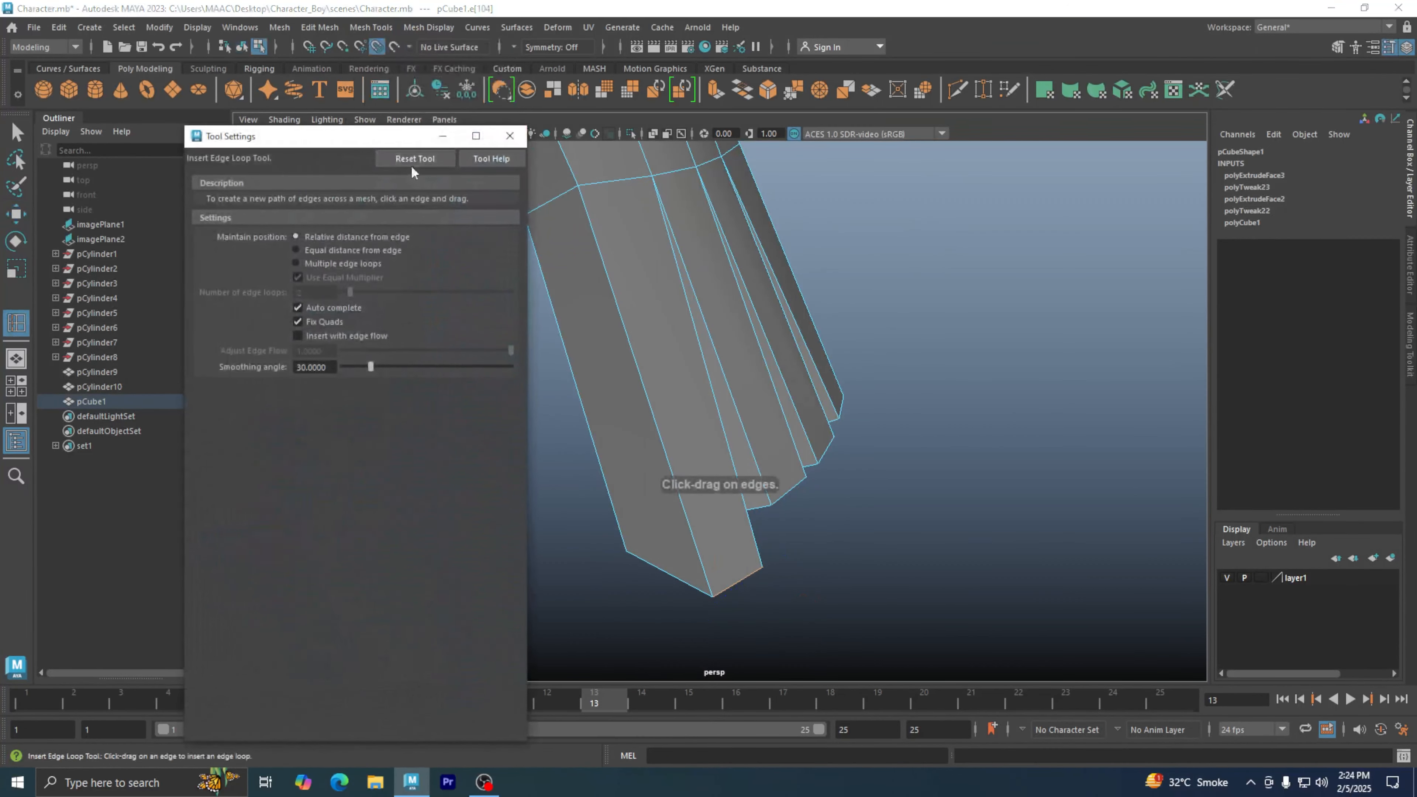
{"action": "left_click", "coordinate": [510, 136]}
{"action": "left_click_drag", "start_coordinate": [613, 298], "coordinate": [618, 308]}
{"action": "left_click_drag", "start_coordinate": [666, 447], "coordinate": [668, 459]}
{"action": "left_click_drag", "start_coordinate": [779, 379], "coordinate": [766, 351], "text": "alt"}
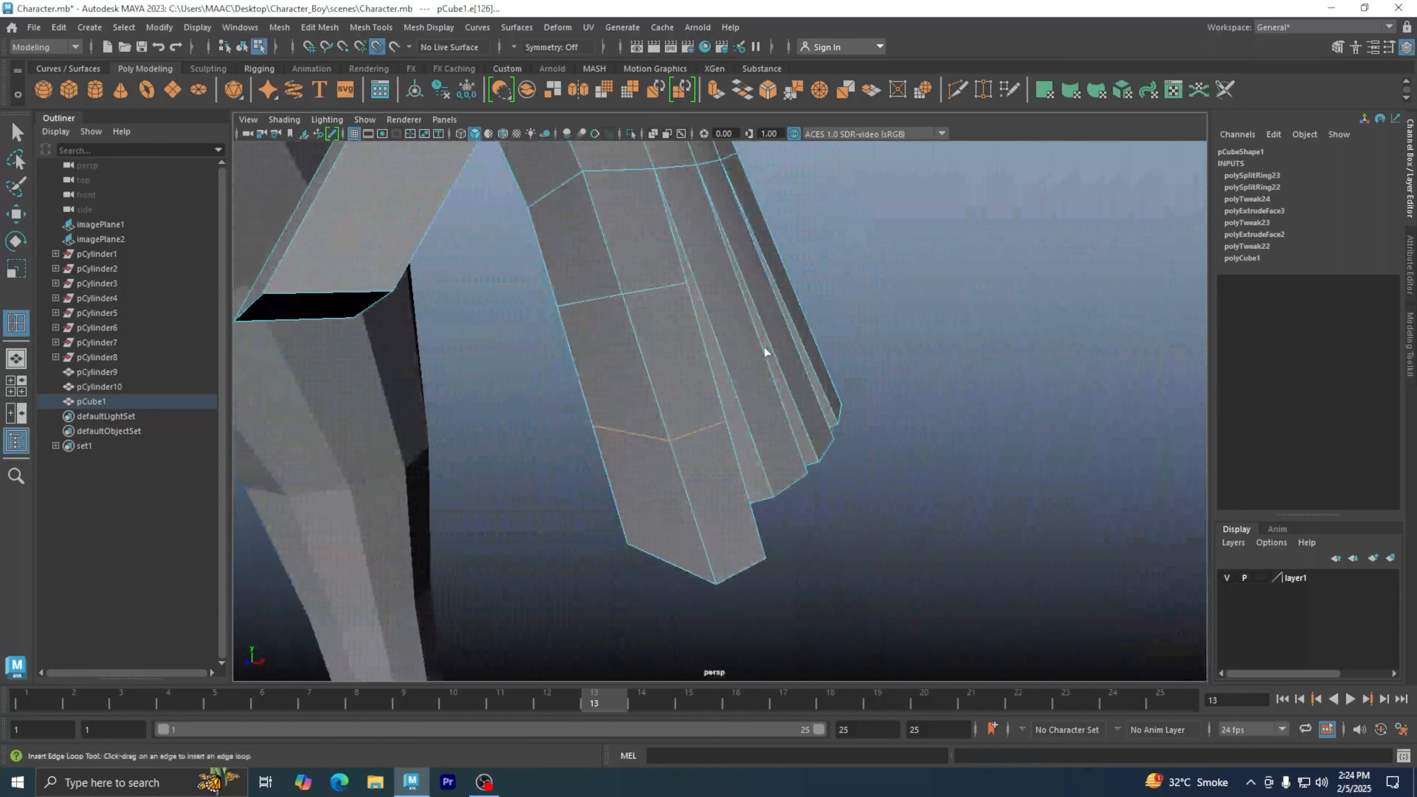
{"action": "left_click", "coordinate": [602, 226]}
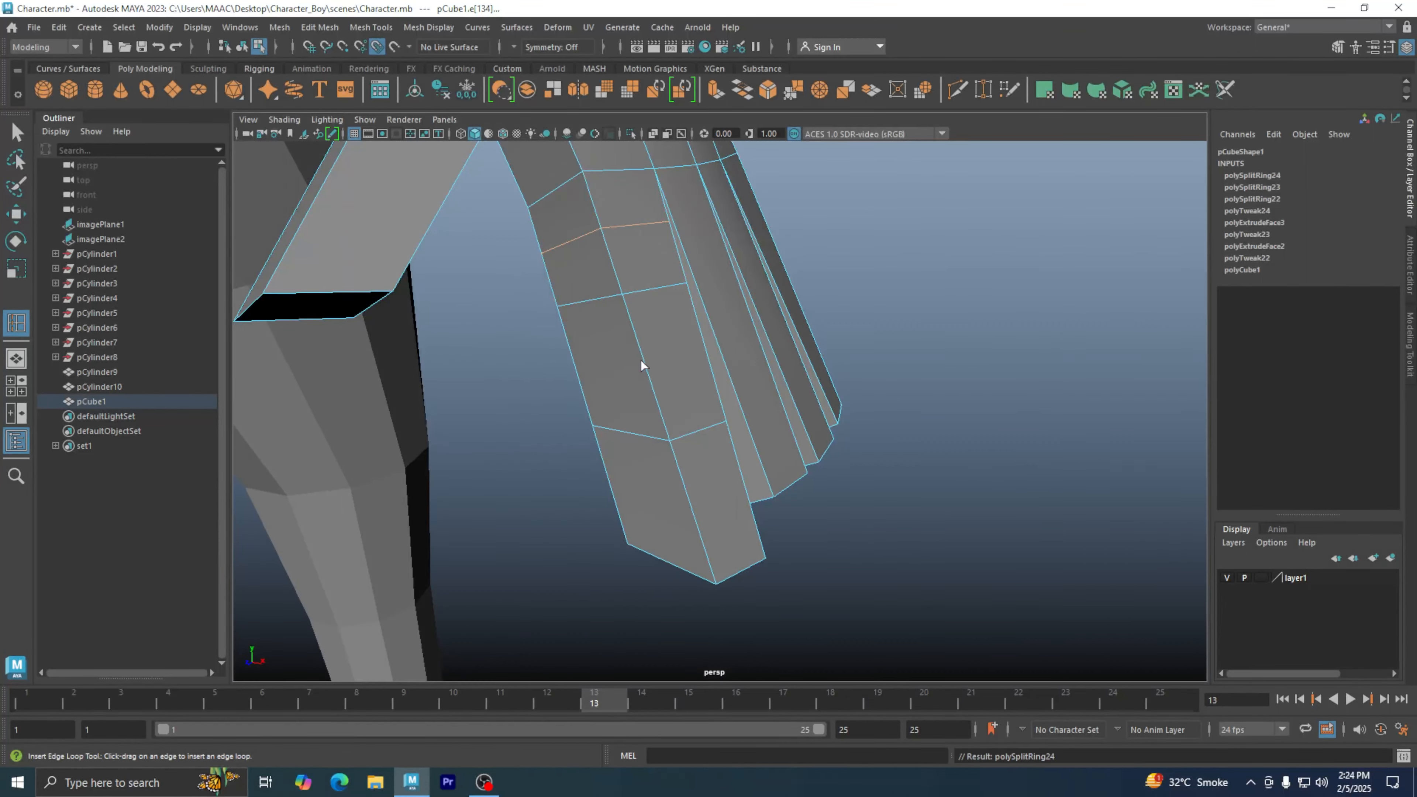
{"action": "left_click_drag", "start_coordinate": [648, 374], "coordinate": [647, 371]}
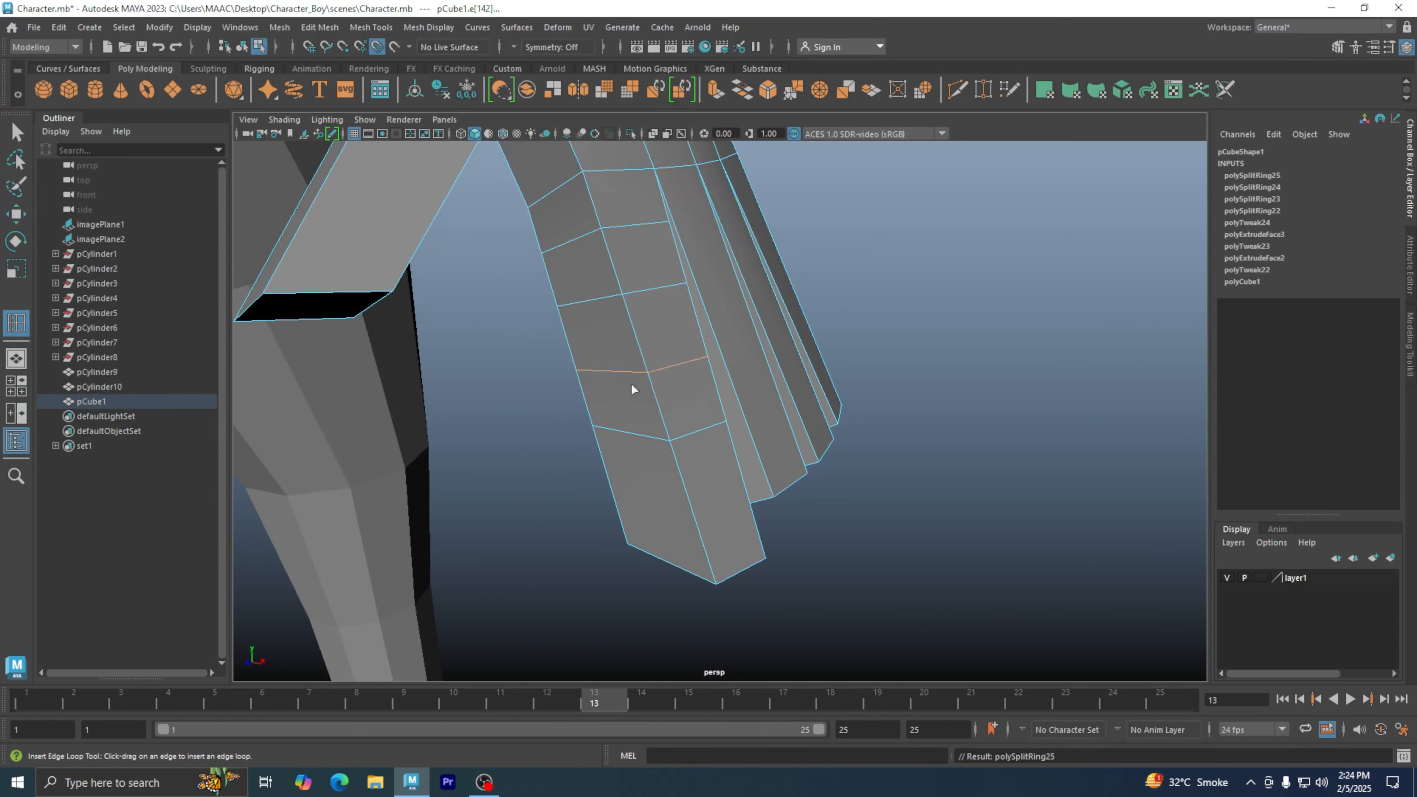
Step: Scale down the finger's back edges on the first and third new loops, the first to about 0.78, to shape the joints
{"action": "left_click_drag", "start_coordinate": [561, 379], "coordinate": [611, 359], "text": "alt"}
{"action": "middle_click_drag", "start_coordinate": [610, 359], "coordinate": [626, 396], "text": "alt"}
{"action": "key", "text": "w"}
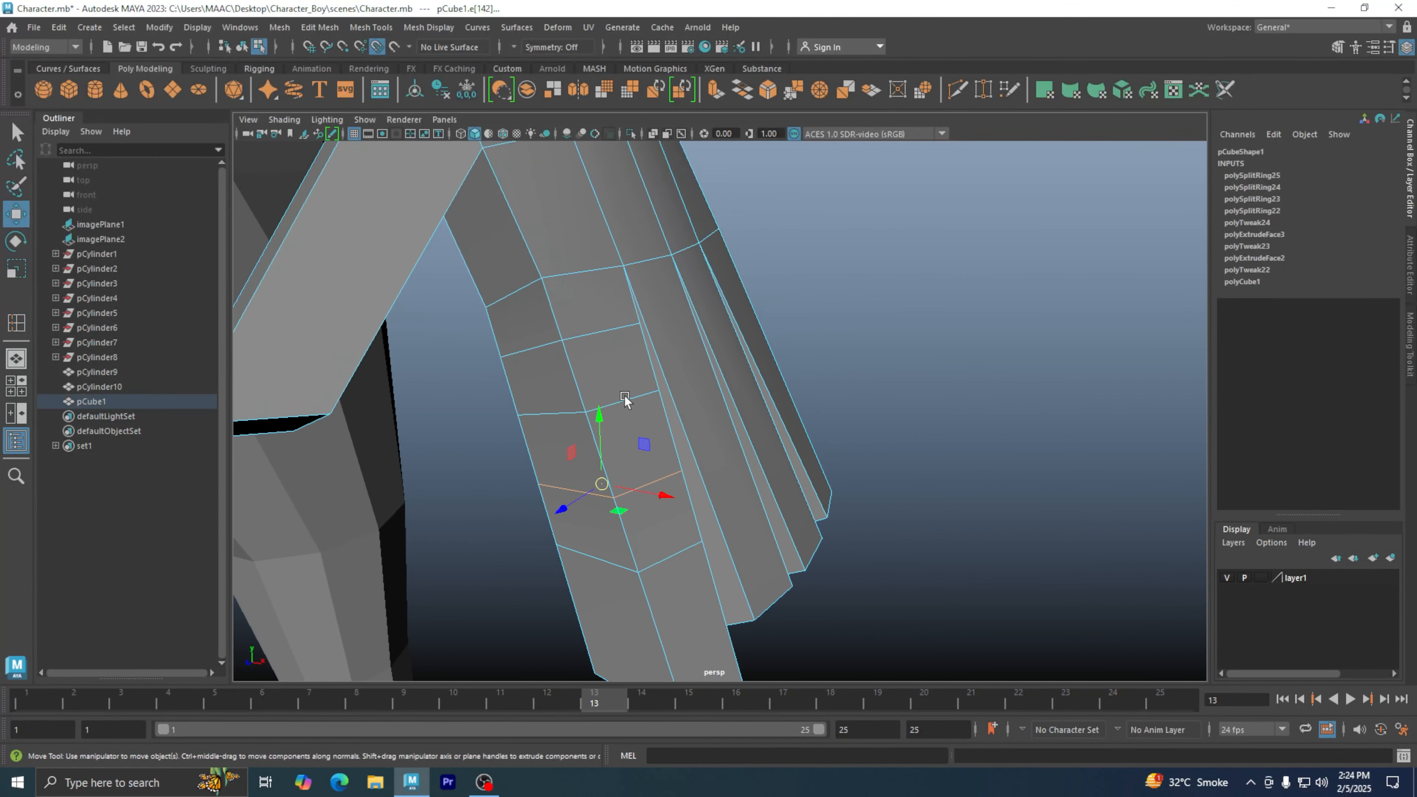
{"action": "left_click", "coordinate": [596, 336]}
{"action": "left_click_drag", "start_coordinate": [602, 374], "coordinate": [603, 405], "text": "alt"}
{"action": "key", "text": "r"}
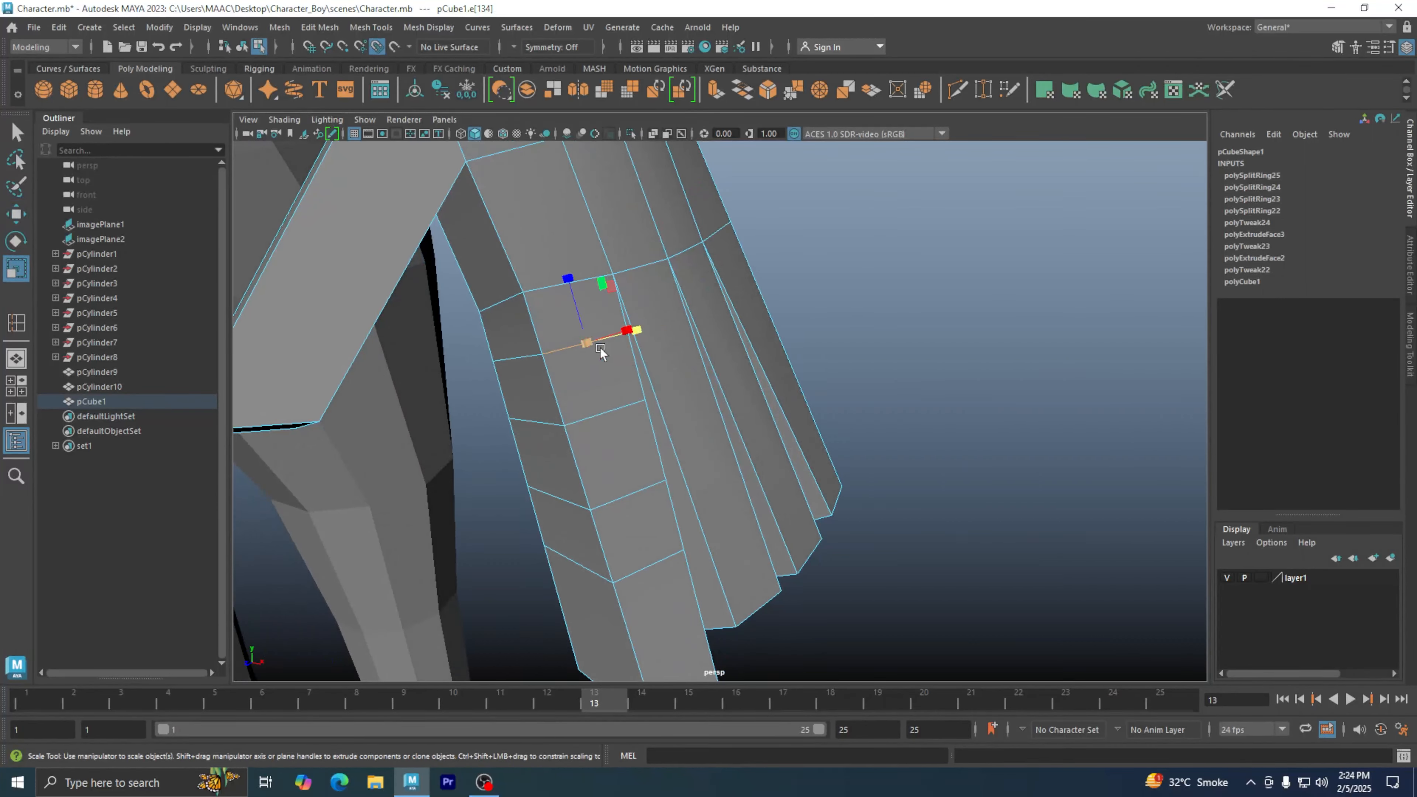
{"action": "left_click_drag", "start_coordinate": [588, 342], "coordinate": [578, 356]}
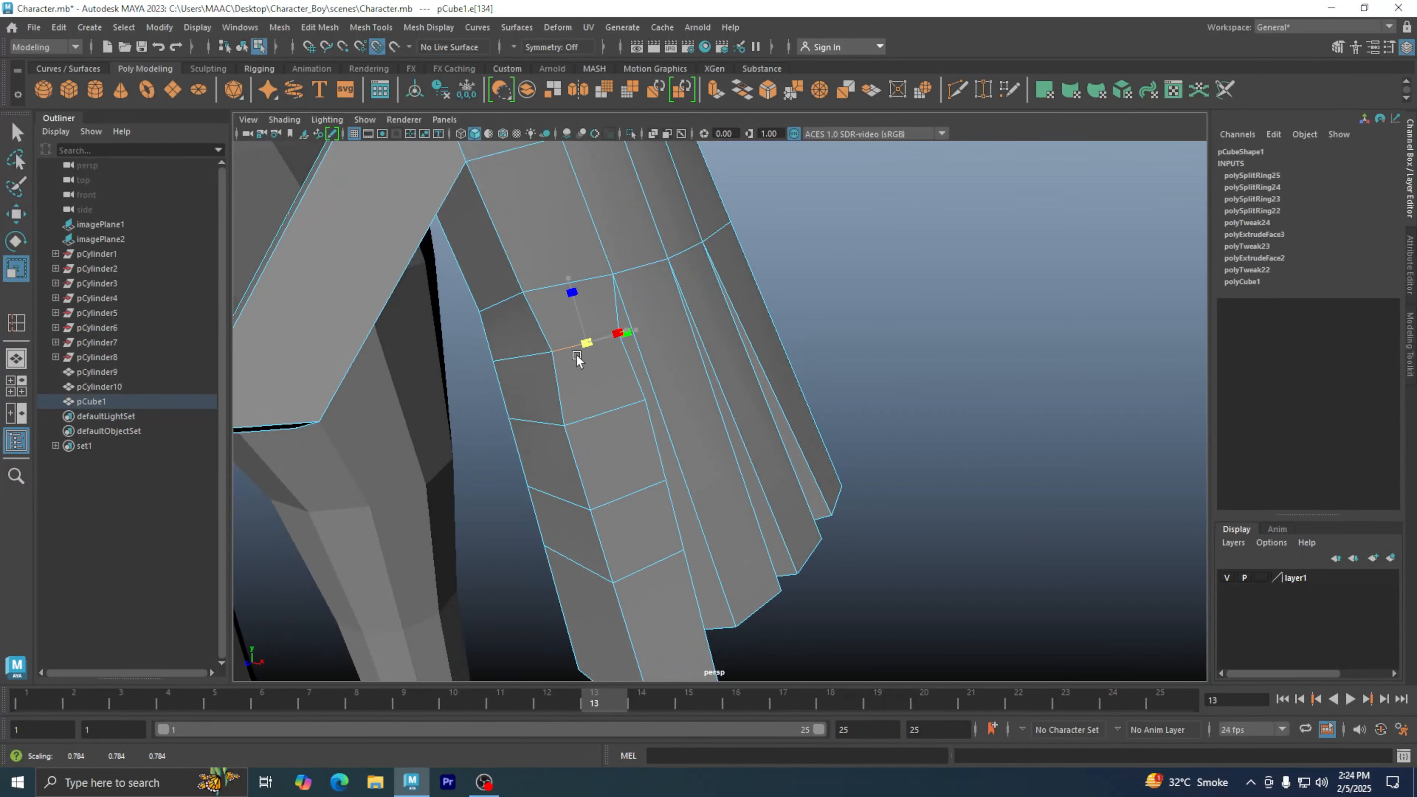
{"action": "left_click", "coordinate": [637, 500]}
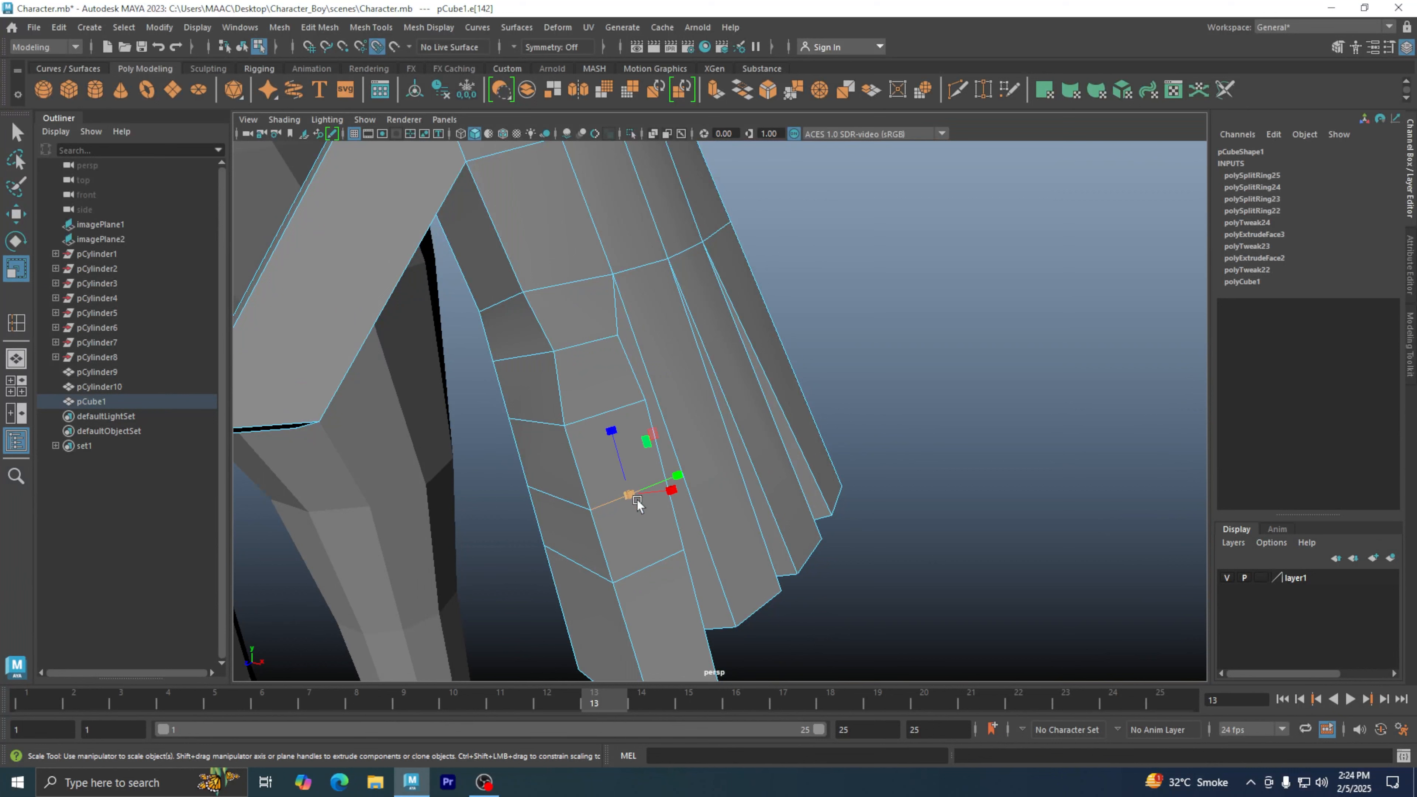
{"action": "left_click_drag", "start_coordinate": [637, 500], "coordinate": [658, 447]}
Step: Set the Move tool's axis orientation to Component and move the first finger's back edges on its second and fourth loops outward
{"action": "left_click", "coordinate": [640, 393]}
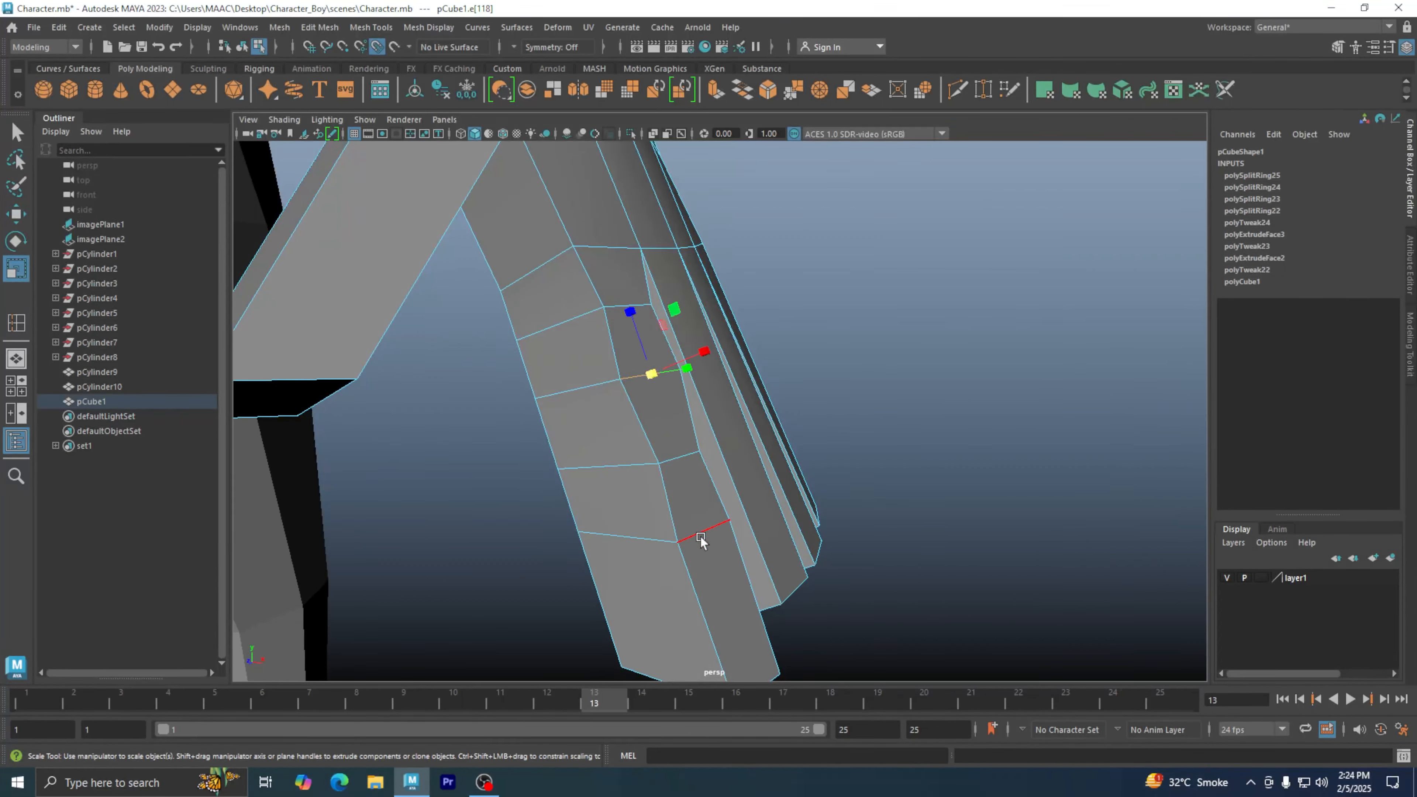
{"action": "key", "text": "w"}
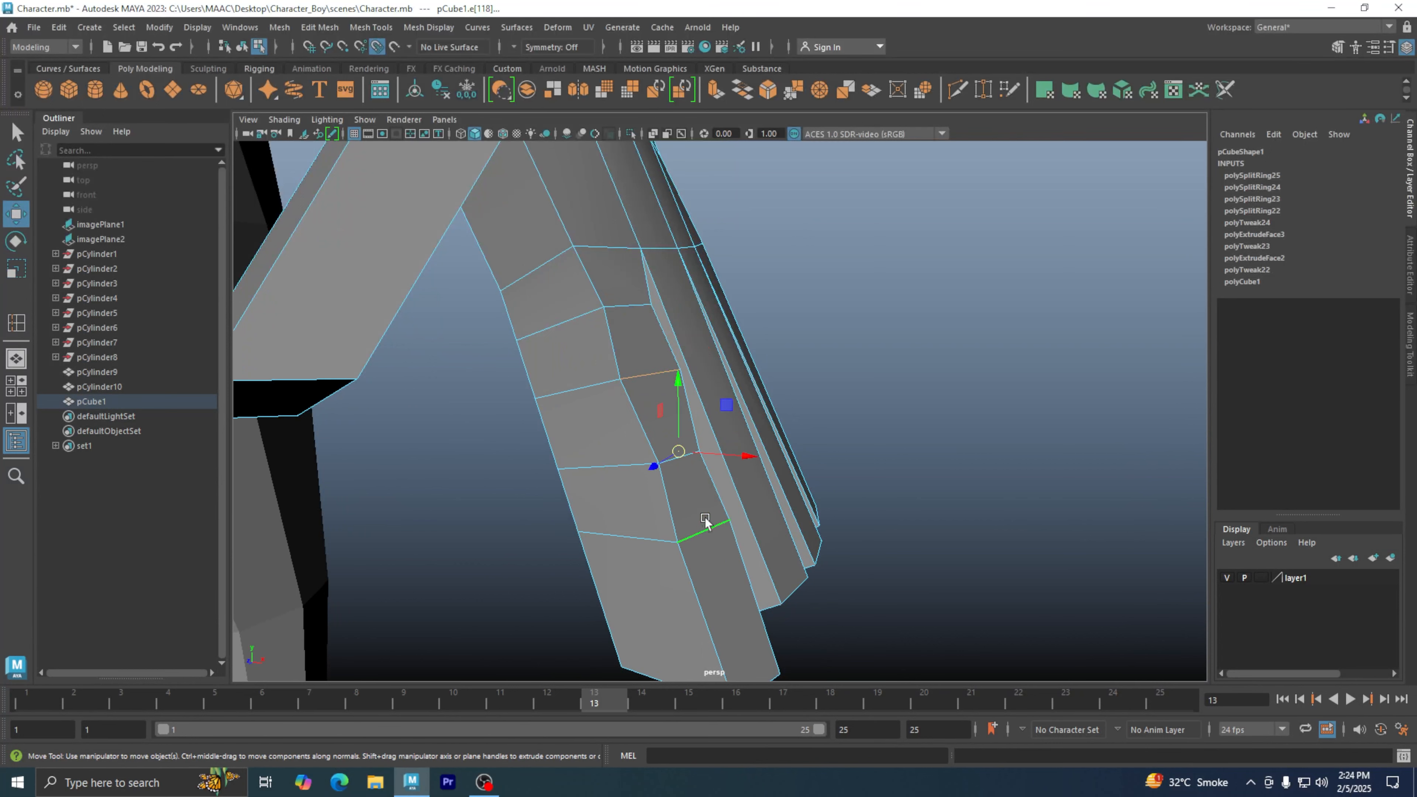
{"action": "left_click_drag", "start_coordinate": [717, 481], "coordinate": [746, 482], "text": "alt"}
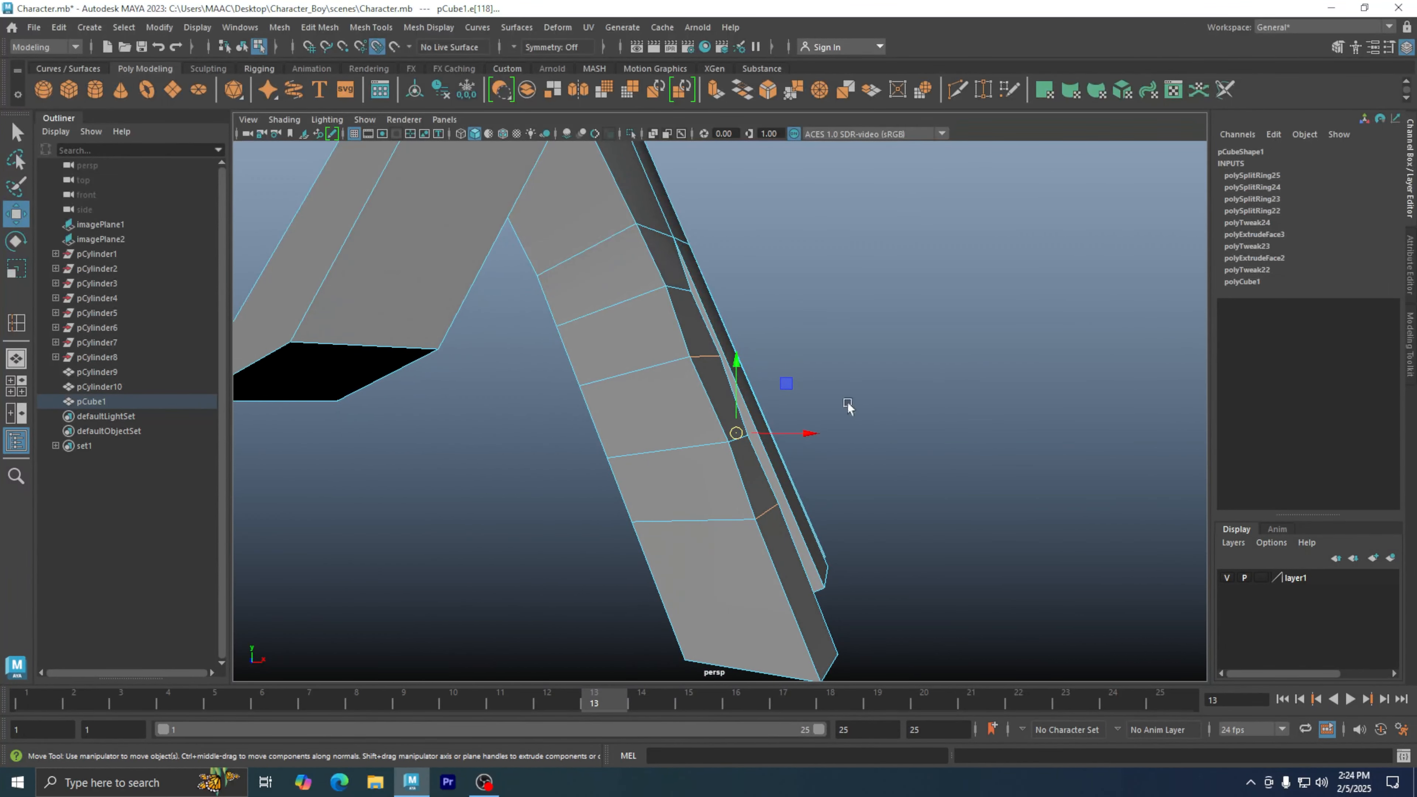
{"action": "left_click_drag", "start_coordinate": [747, 450], "coordinate": [779, 443], "text": "alt"}
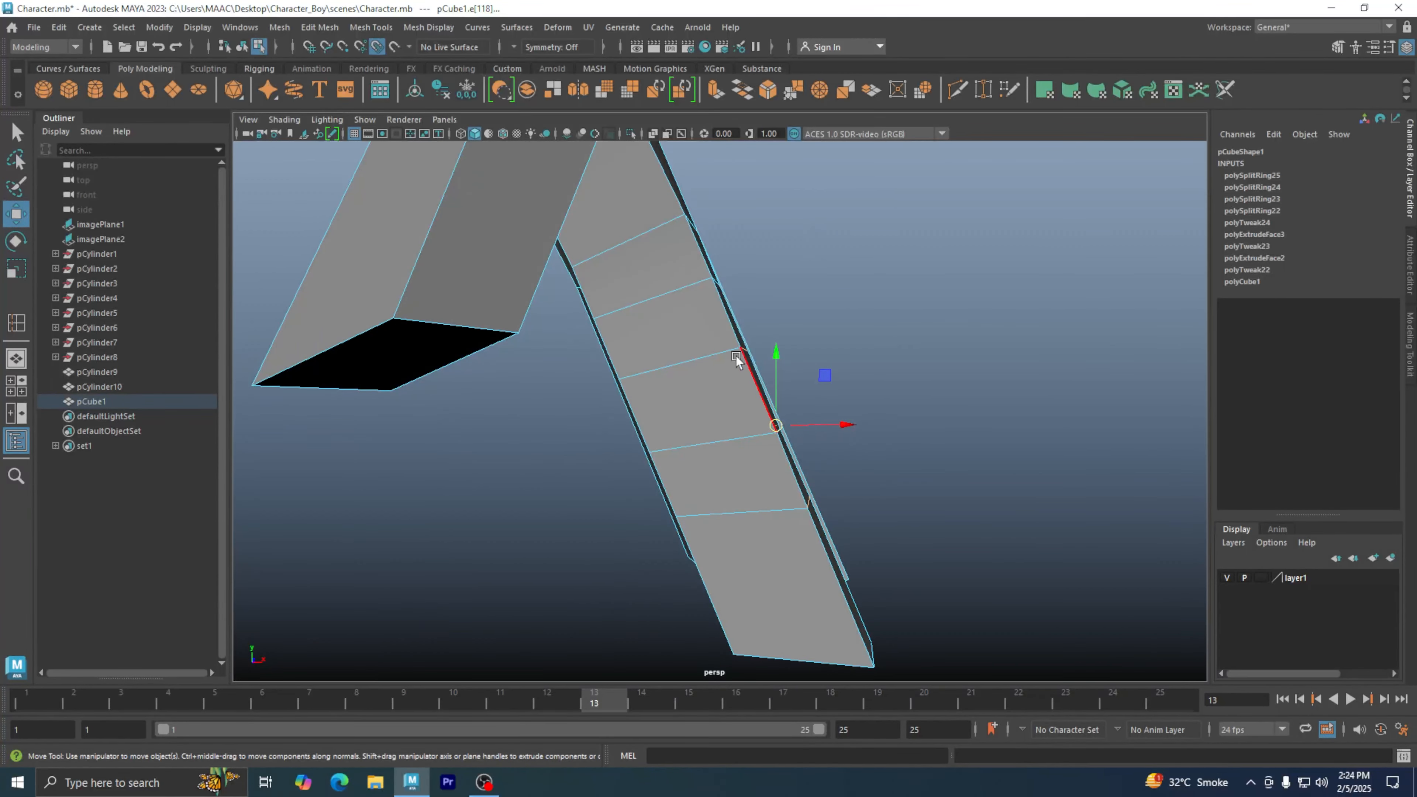
{"action": "double_click", "coordinate": [15, 216]}
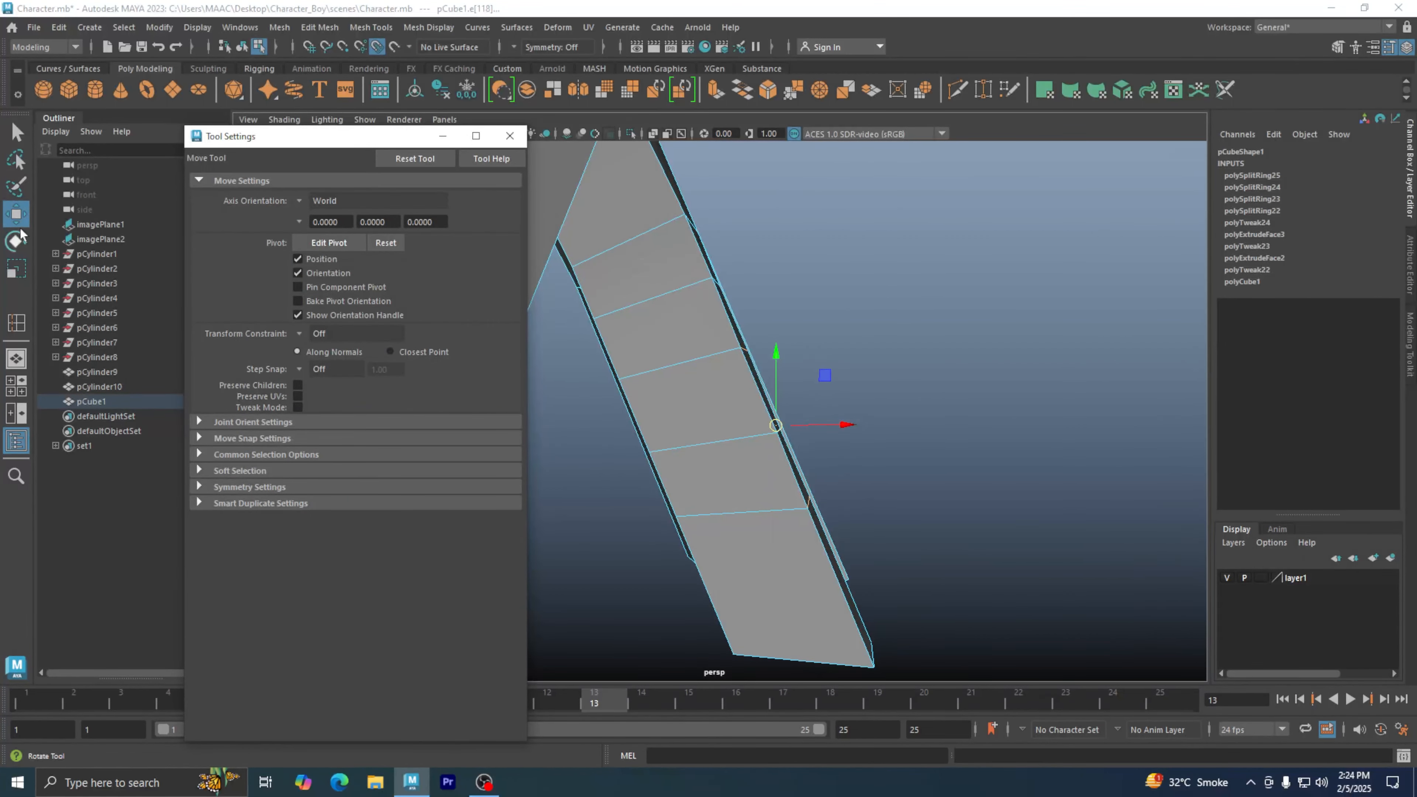
{"action": "left_click", "coordinate": [297, 201]}
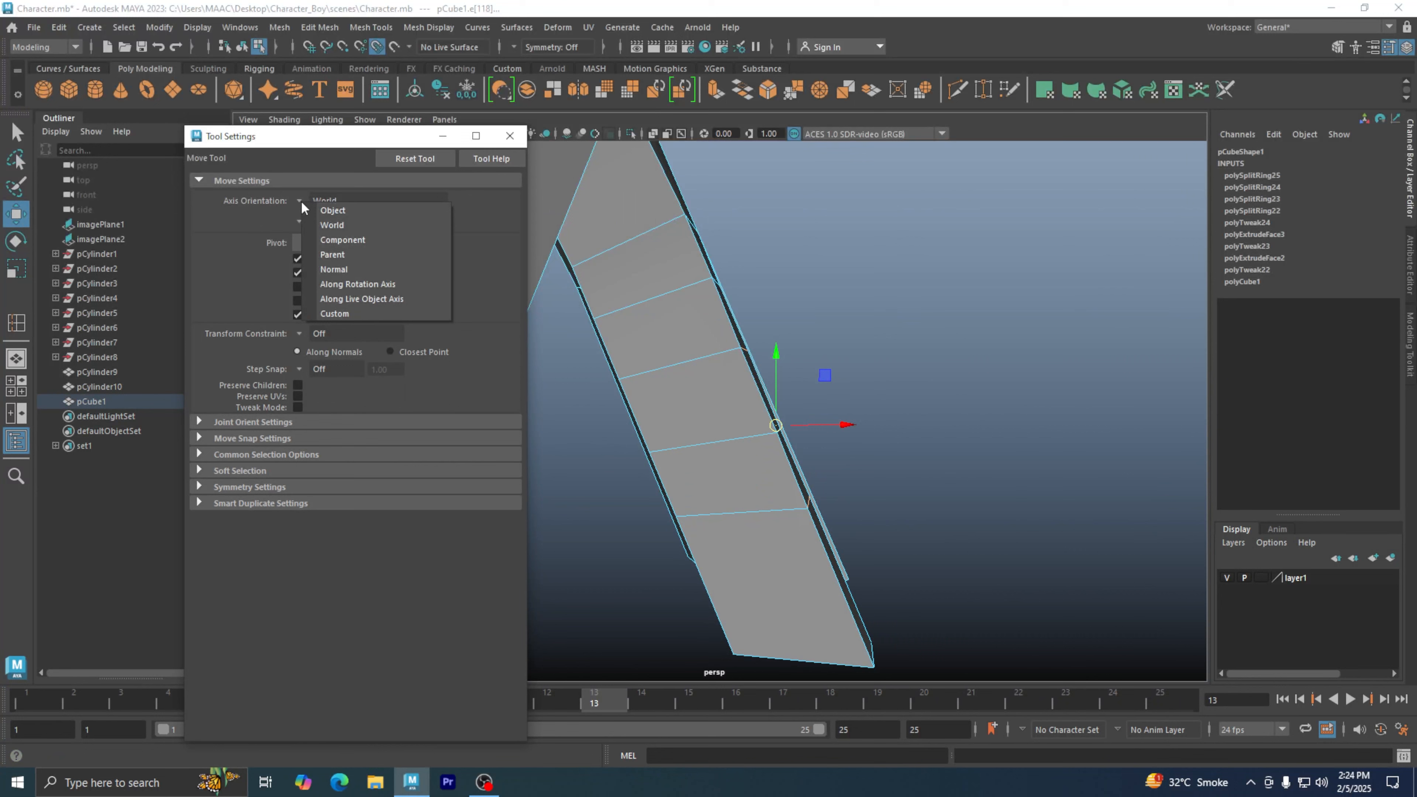
{"action": "left_click", "coordinate": [348, 239]}
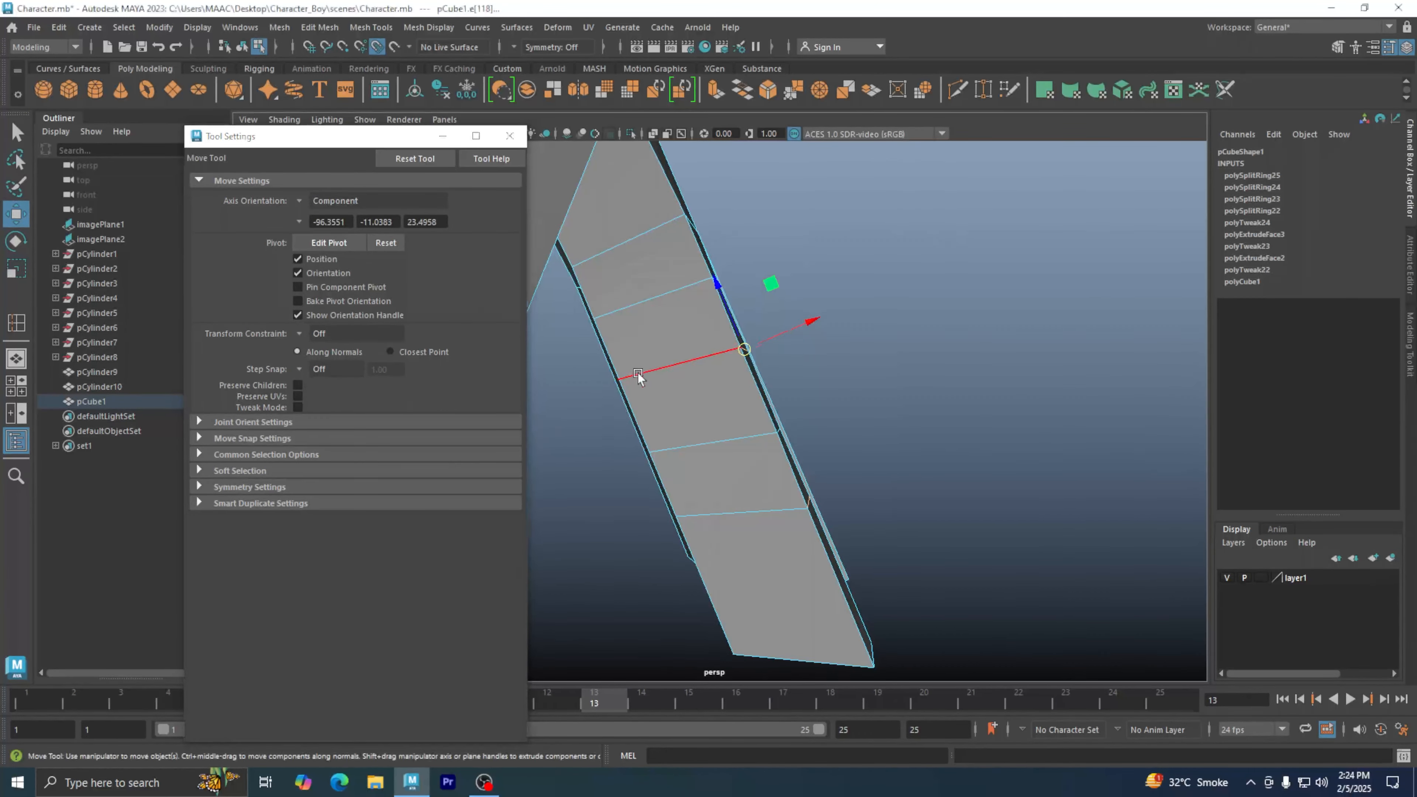
{"action": "left_click_drag", "start_coordinate": [698, 380], "coordinate": [658, 397], "text": "alt"}
{"action": "left_click_drag", "start_coordinate": [750, 391], "coordinate": [773, 379]}
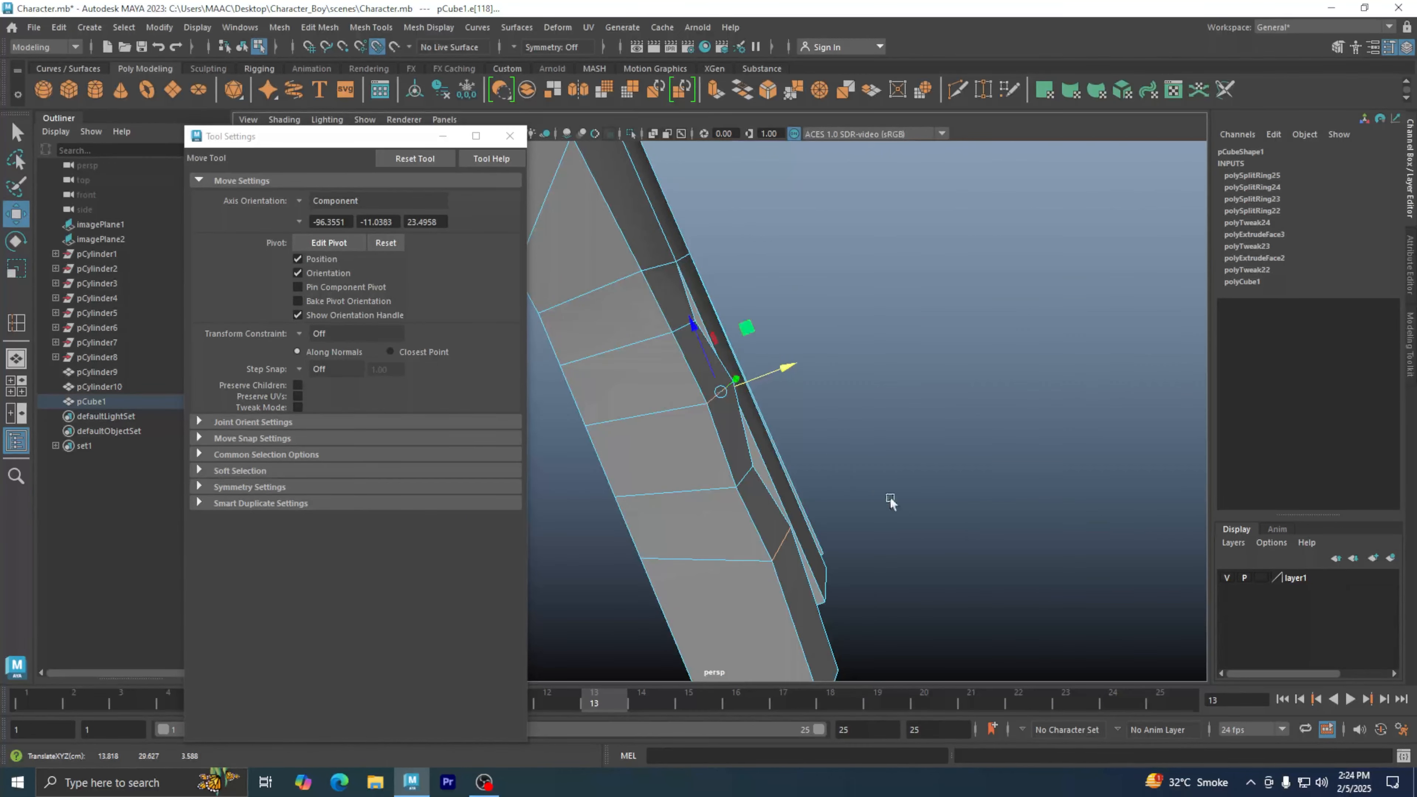
Step: Move the first finger's palm-side edges on its second and fourth loops inward, and close the Move tool settings
{"action": "left_click_drag", "start_coordinate": [892, 497], "coordinate": [744, 427], "text": "alt"}
{"action": "left_click", "coordinate": [757, 467]}
{"action": "left_click", "coordinate": [702, 340], "text": "shift"}
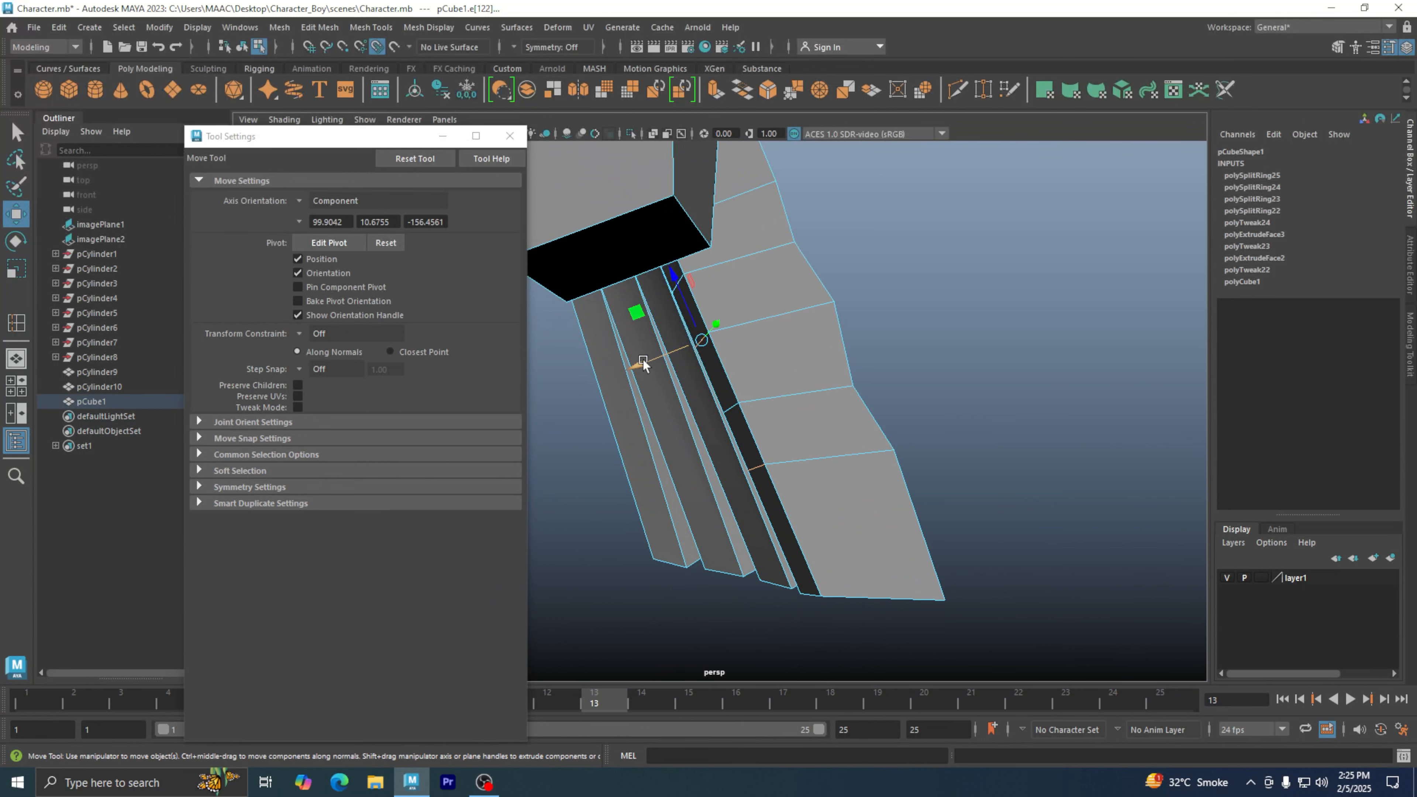
{"action": "left_click_drag", "start_coordinate": [648, 363], "coordinate": [660, 360]}
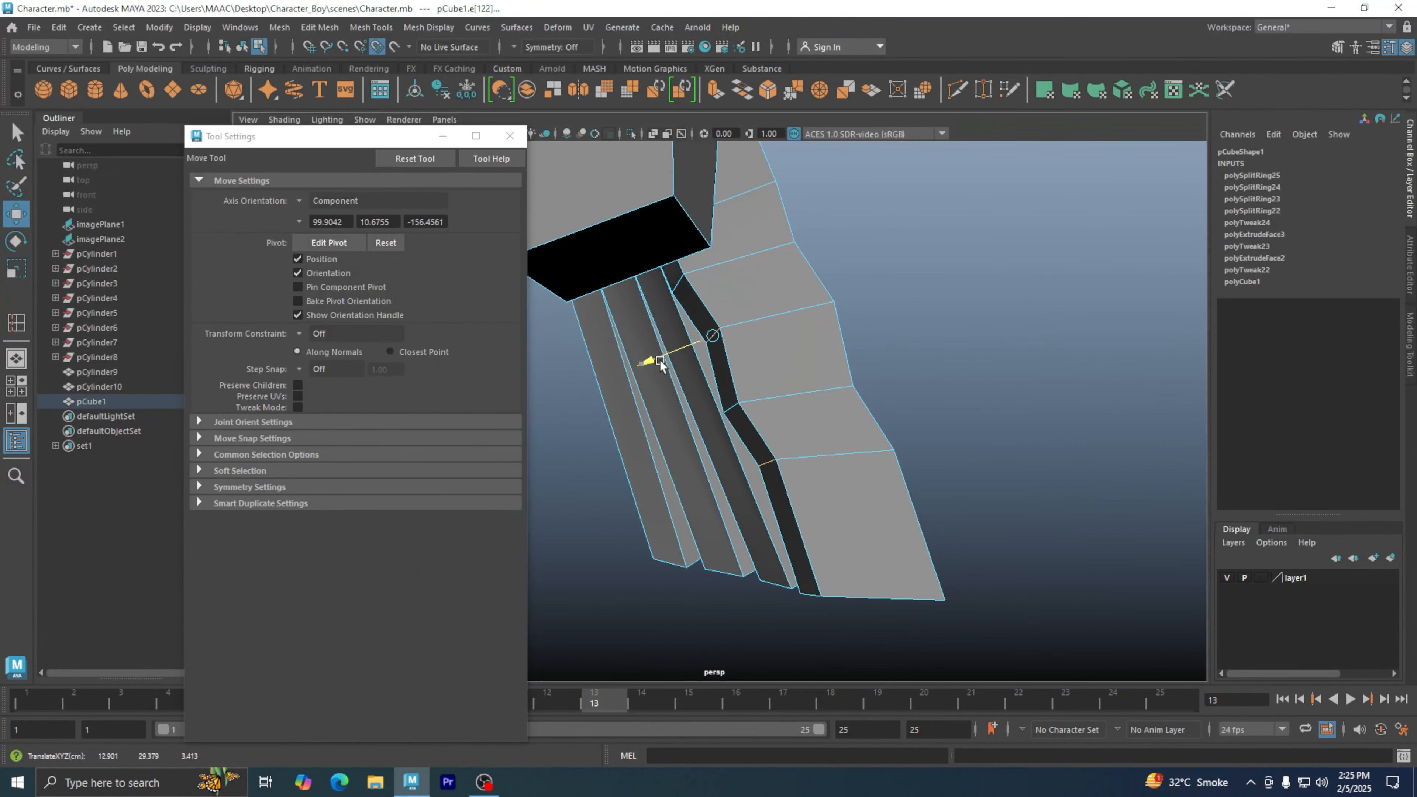
{"action": "left_click_drag", "start_coordinate": [751, 403], "coordinate": [627, 374], "text": "alt"}
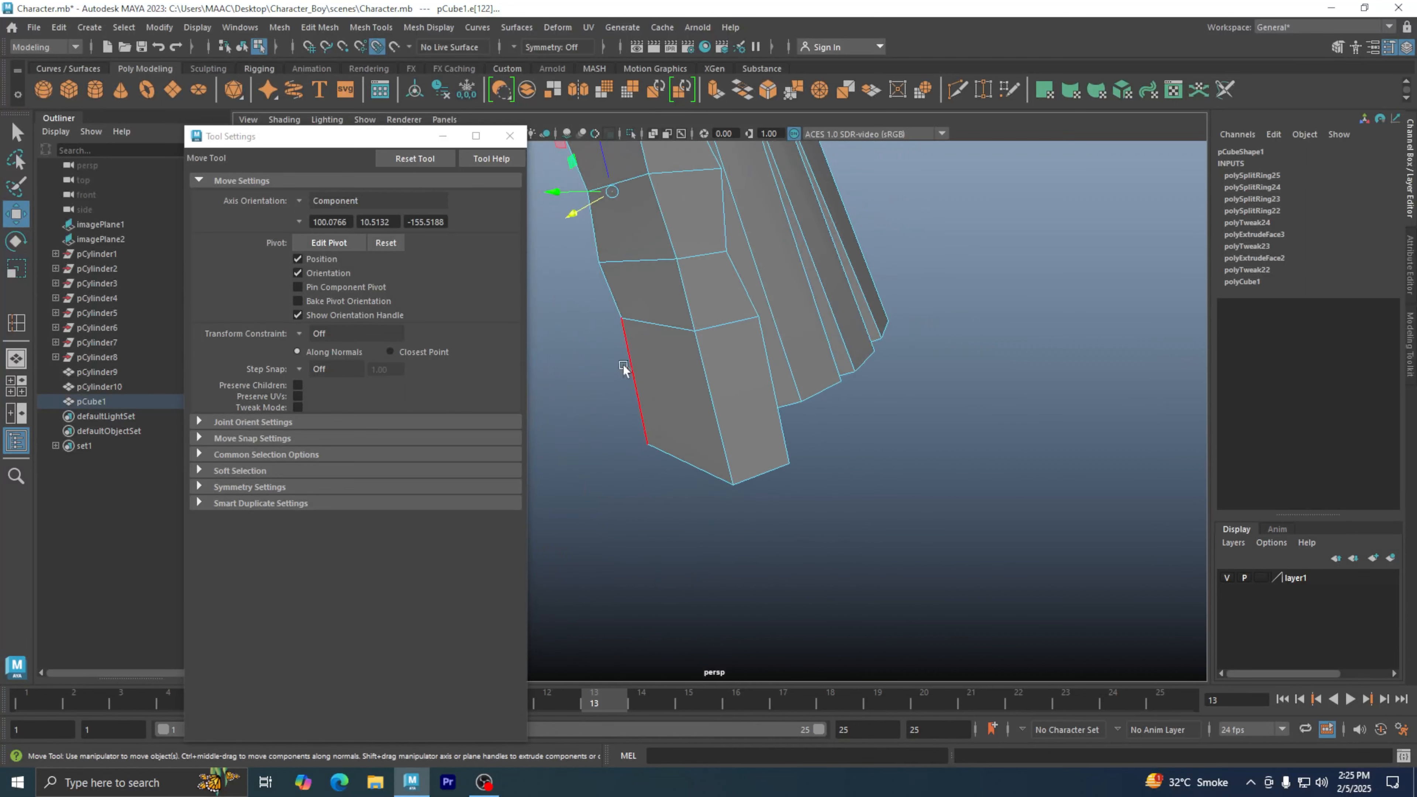
{"action": "left_click", "coordinate": [509, 136]}
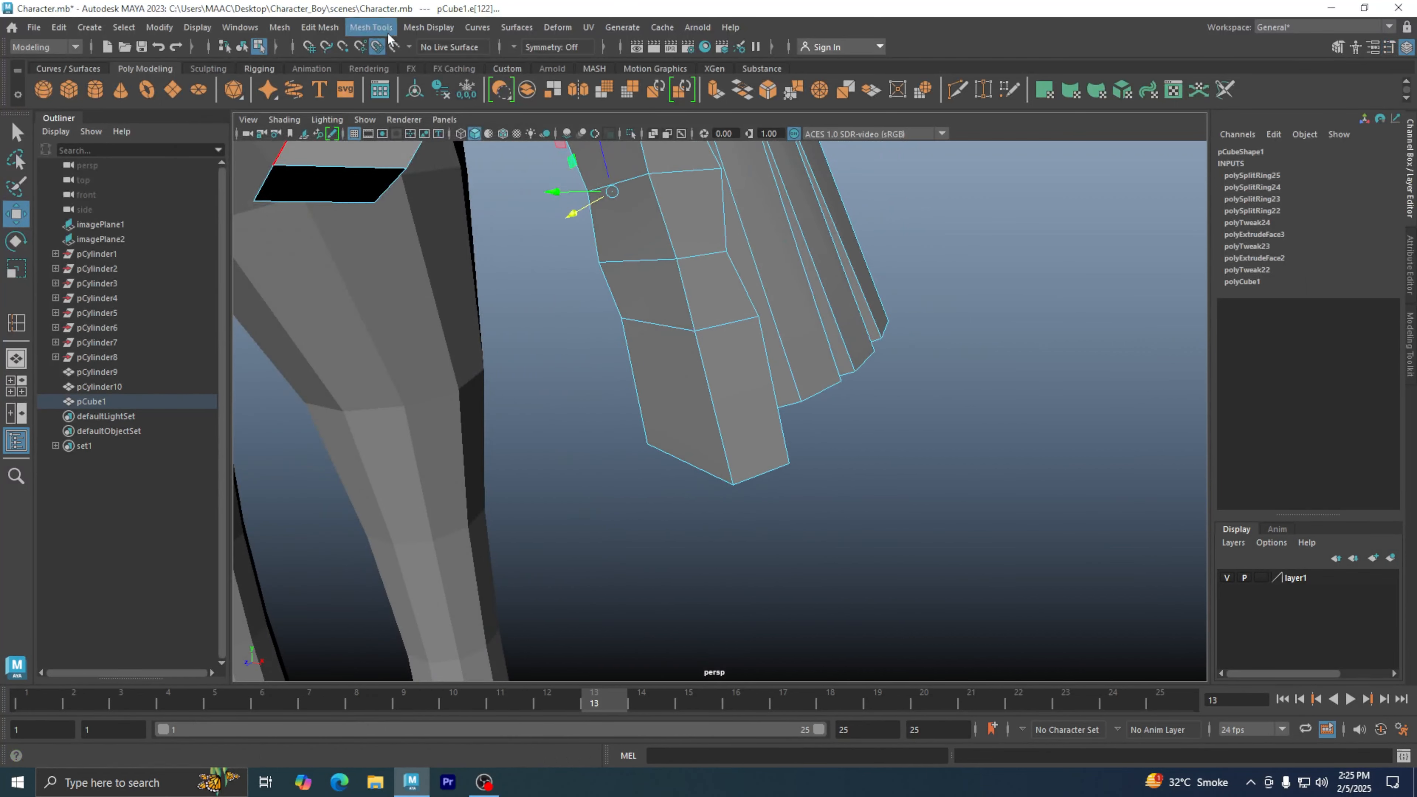
Step: Insert an edge loop around the first finger midway between its fourth loop and the fingertip
{"action": "left_click", "coordinate": [362, 28]}
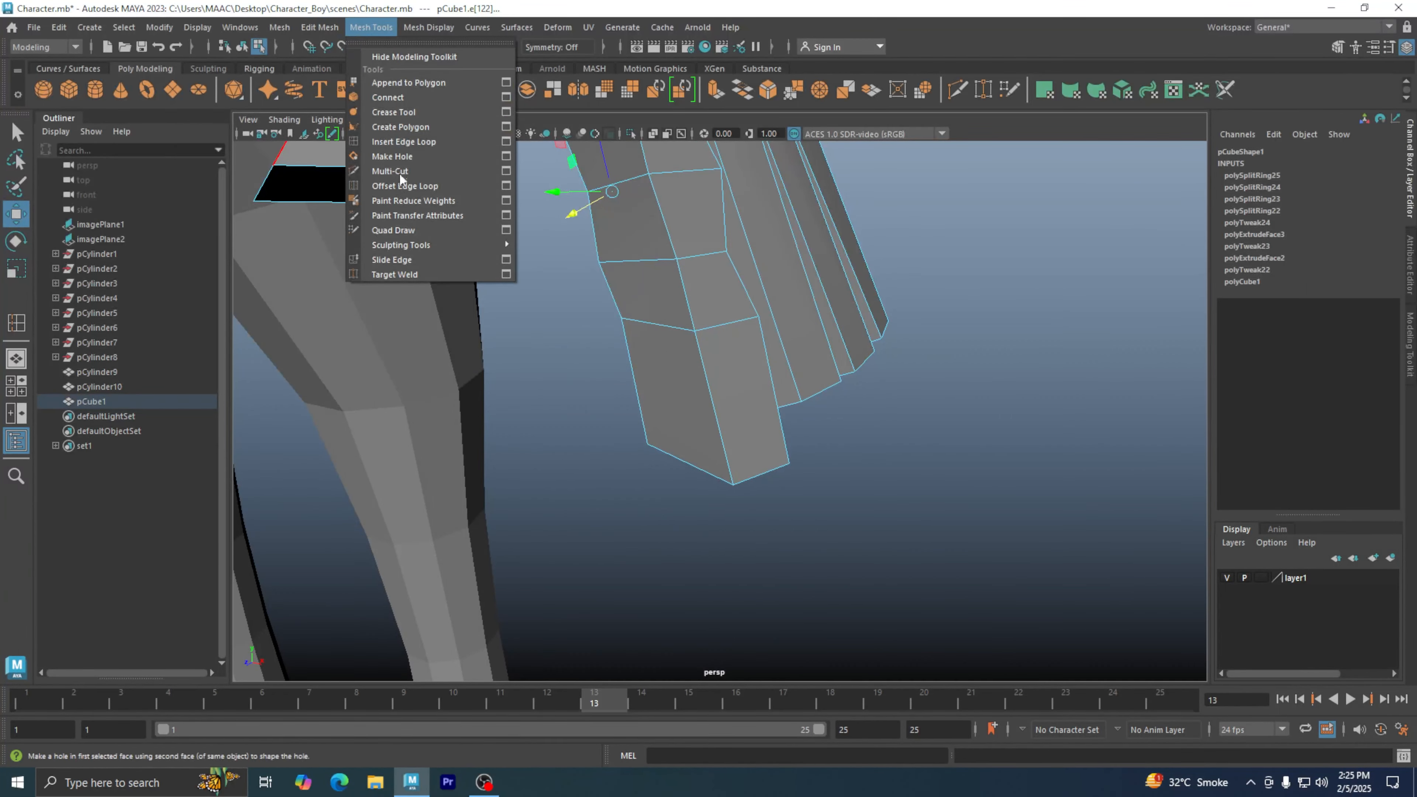
{"action": "left_click", "coordinate": [410, 141]}
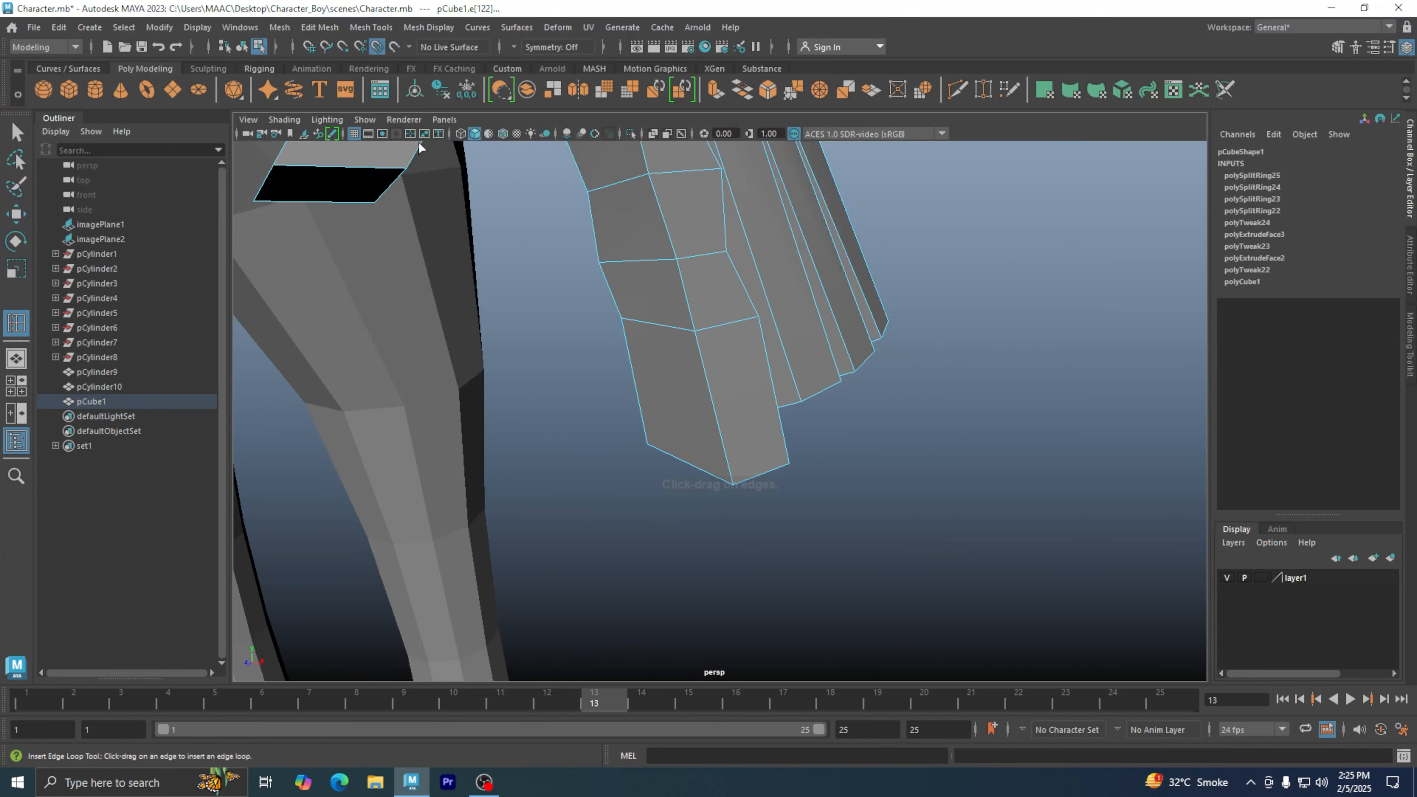
{"action": "left_click", "coordinate": [713, 411]}
{"action": "left_click_drag", "start_coordinate": [712, 432], "coordinate": [753, 355], "text": "alt"}
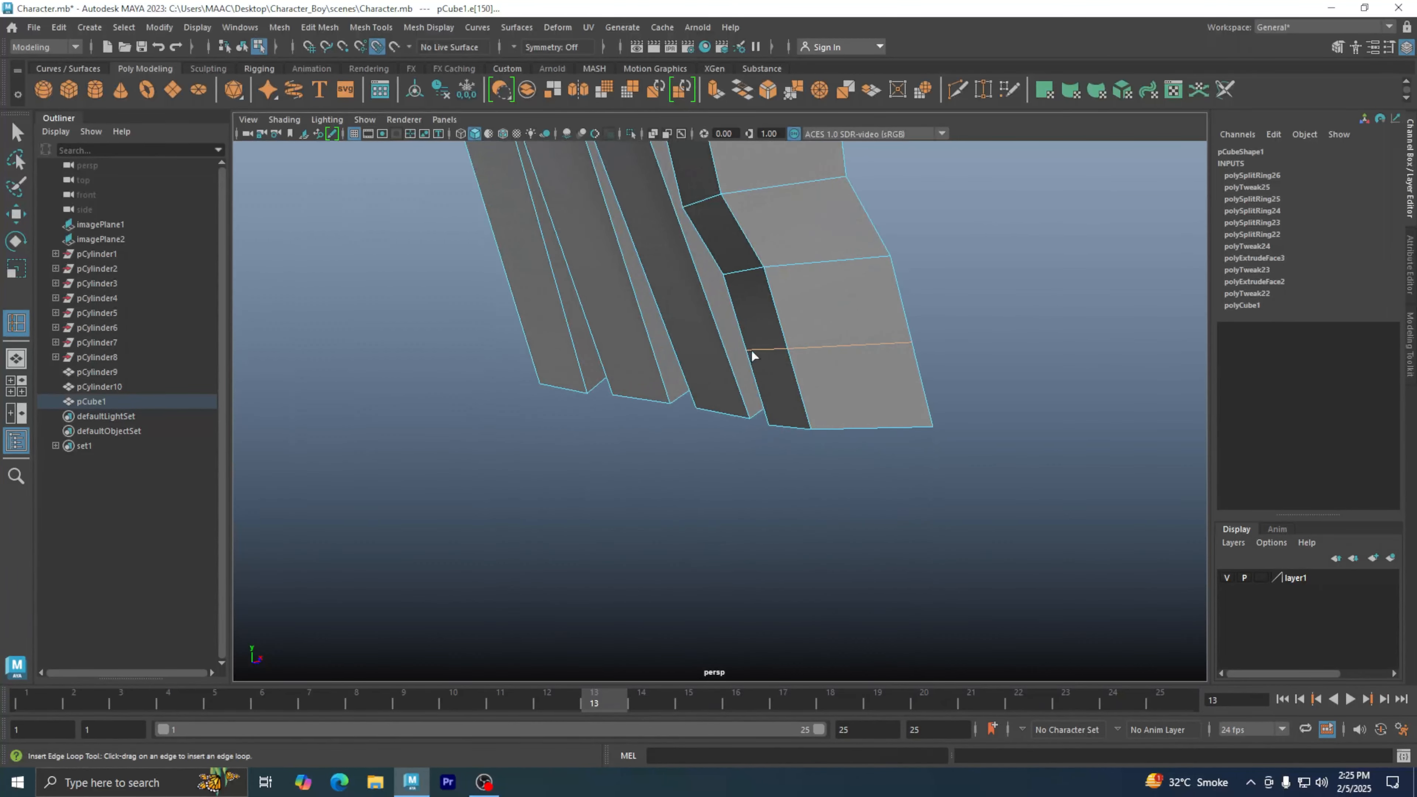
Step: Move the new loop's palm-side edge outward to fill out the fingertip, and adjust the palm-side edge of the third loop
{"action": "right_click", "coordinate": [791, 331]}
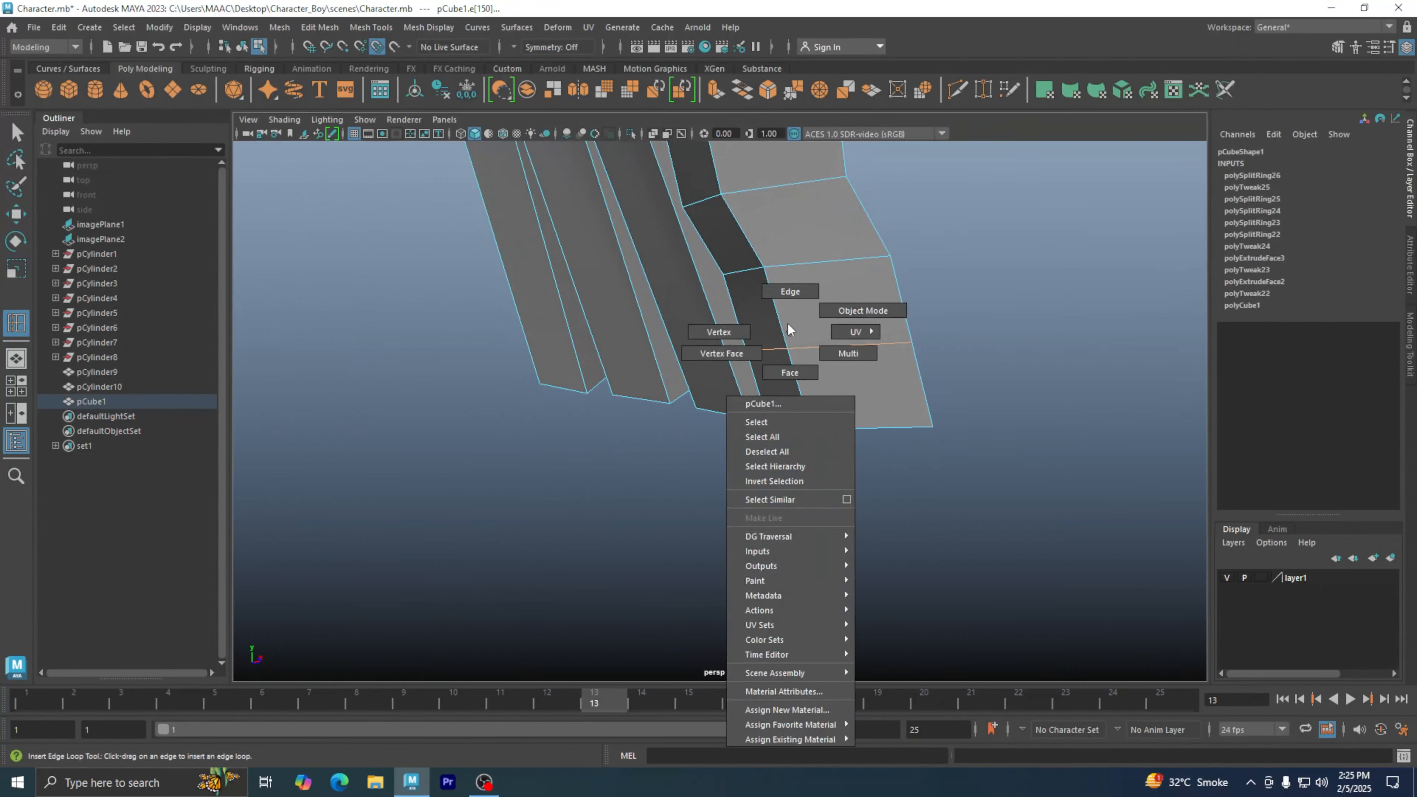
{"action": "left_click", "coordinate": [789, 293]}
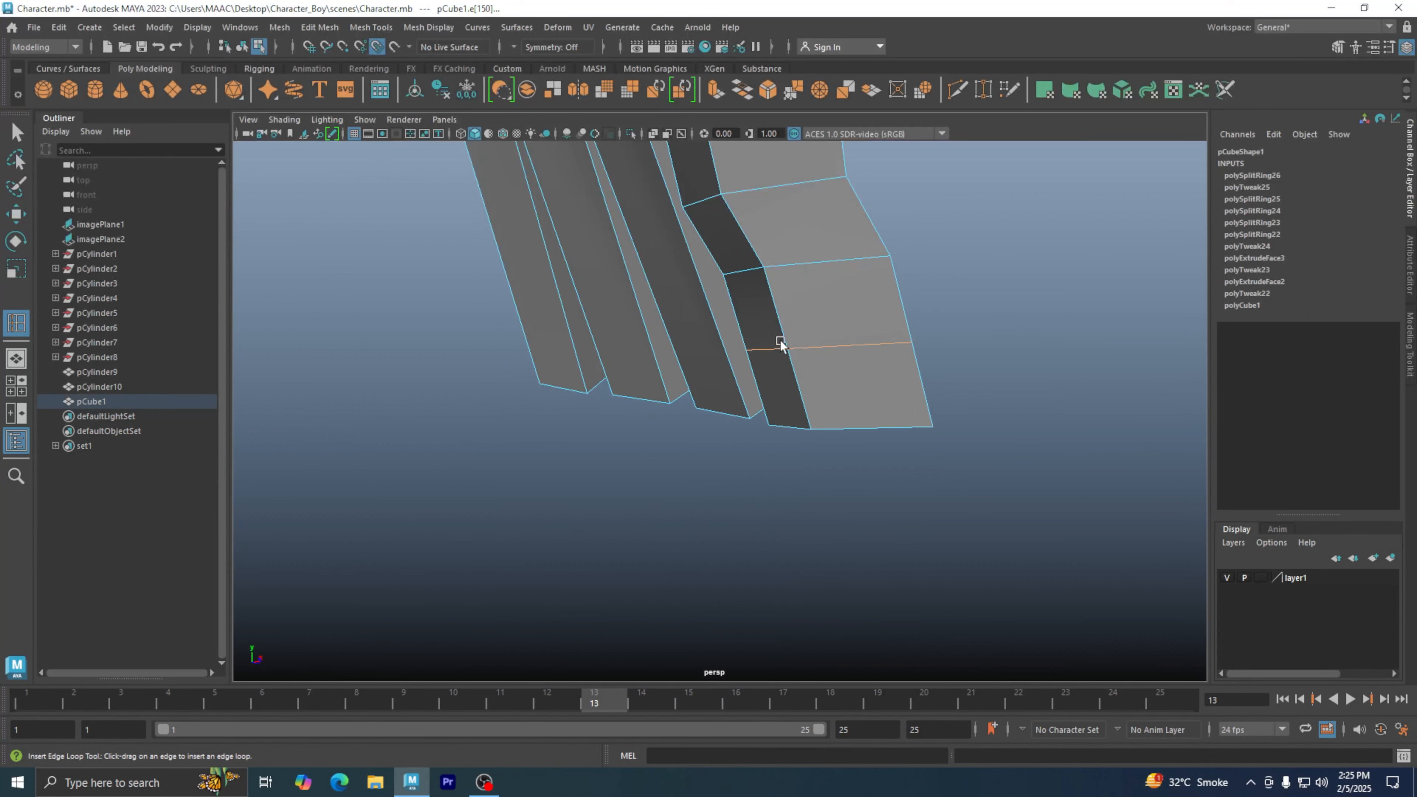
{"action": "key", "text": "w"}
{"action": "left_click", "coordinate": [868, 505]}
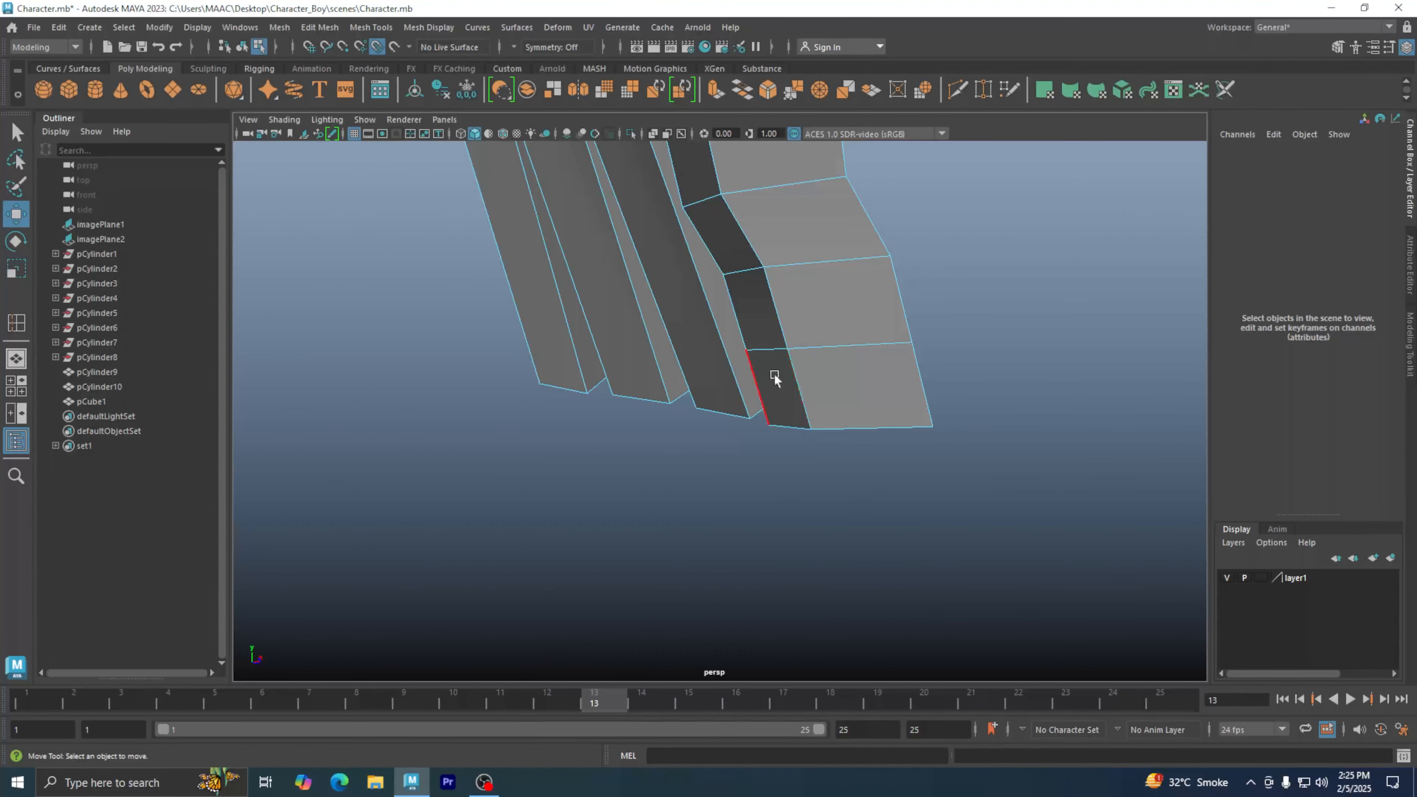
{"action": "left_click", "coordinate": [772, 351]}
{"action": "left_click_drag", "start_coordinate": [735, 366], "coordinate": [673, 355]}
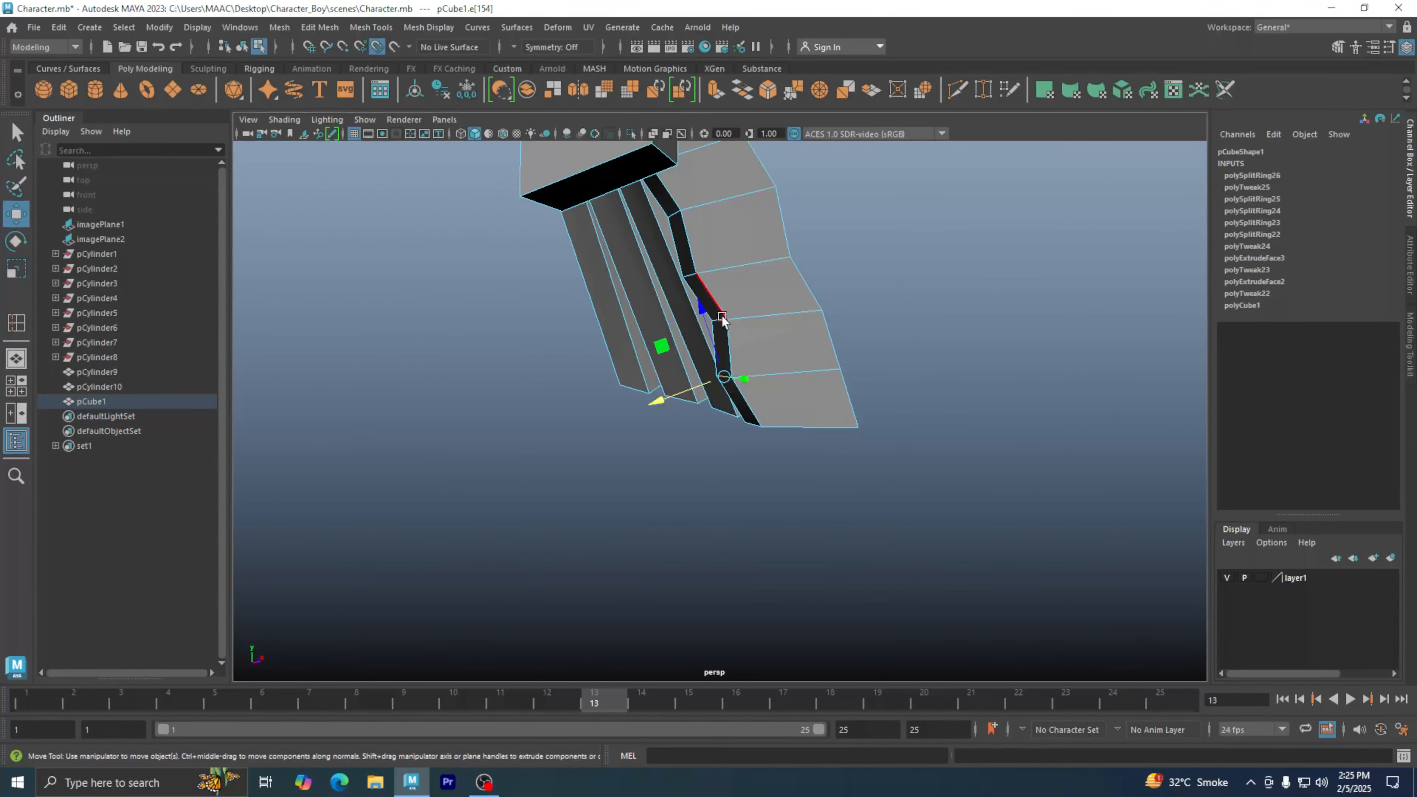
{"action": "left_click", "coordinate": [685, 277]}
{"action": "left_click_drag", "start_coordinate": [685, 277], "coordinate": [577, 351]}
Step: Return to Object Mode and preview the hand smoothed to examine the first finger's shape from several sides
{"action": "right_click_drag", "start_coordinate": [713, 306], "coordinate": [769, 282]}
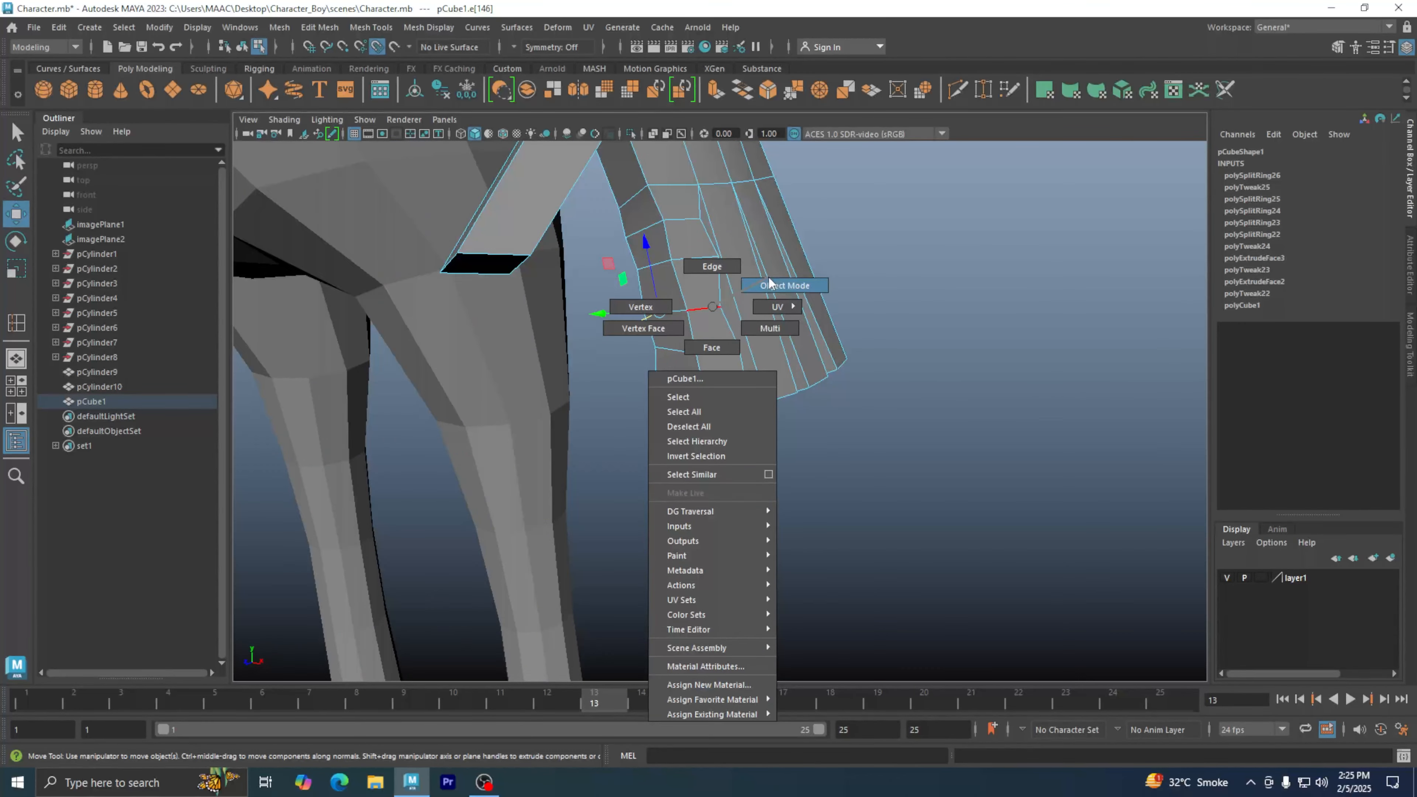
{"action": "right_click_drag", "start_coordinate": [769, 282], "coordinate": [771, 284]}
{"action": "left_click_drag", "start_coordinate": [781, 346], "coordinate": [759, 419], "text": "alt"}
{"action": "key", "text": "3"}
{"action": "left_click", "coordinate": [886, 465]}
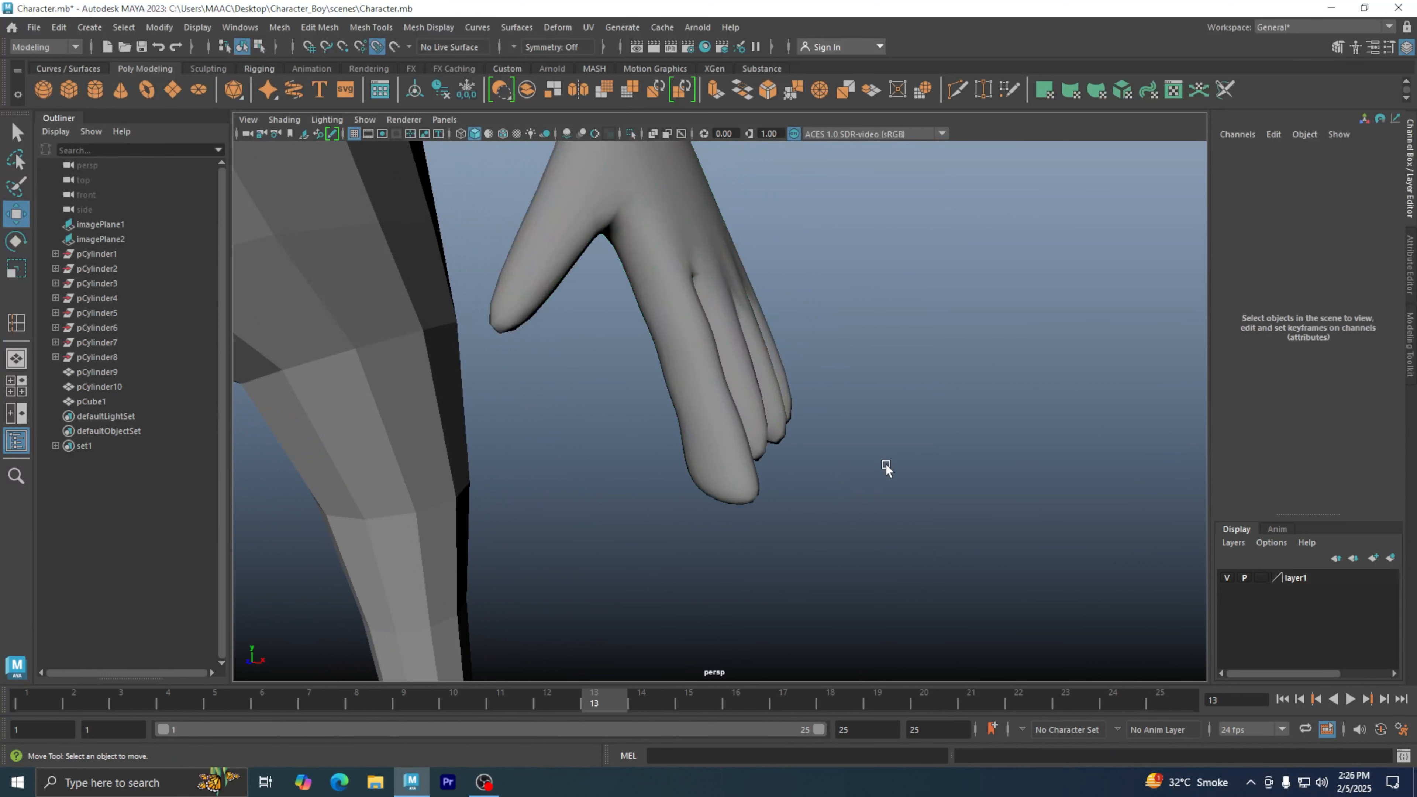
{"action": "left_click_drag", "start_coordinate": [841, 486], "coordinate": [773, 472], "text": "alt"}
{"action": "left_click", "coordinate": [790, 462]}
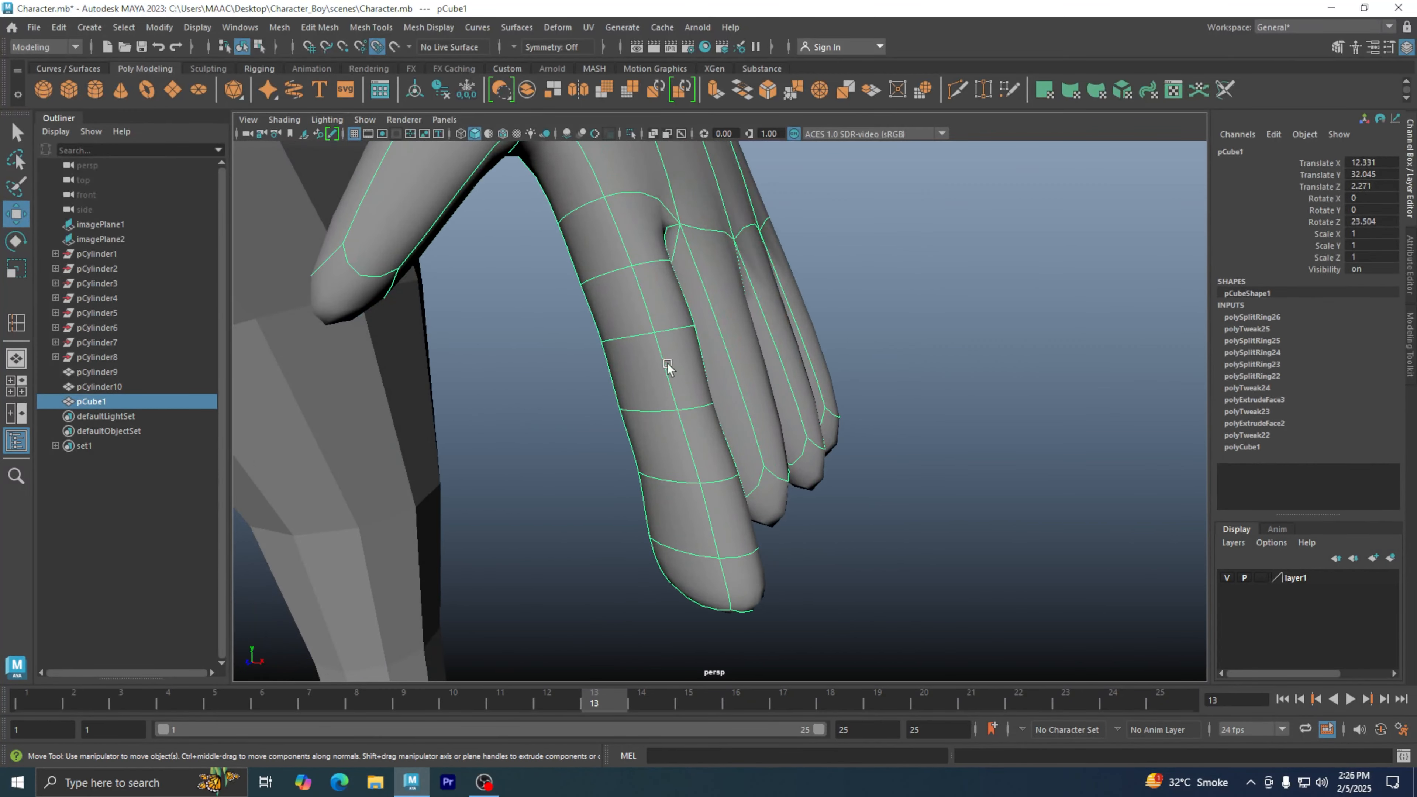
{"action": "left_click_drag", "start_coordinate": [671, 370], "coordinate": [870, 519], "text": "alt"}
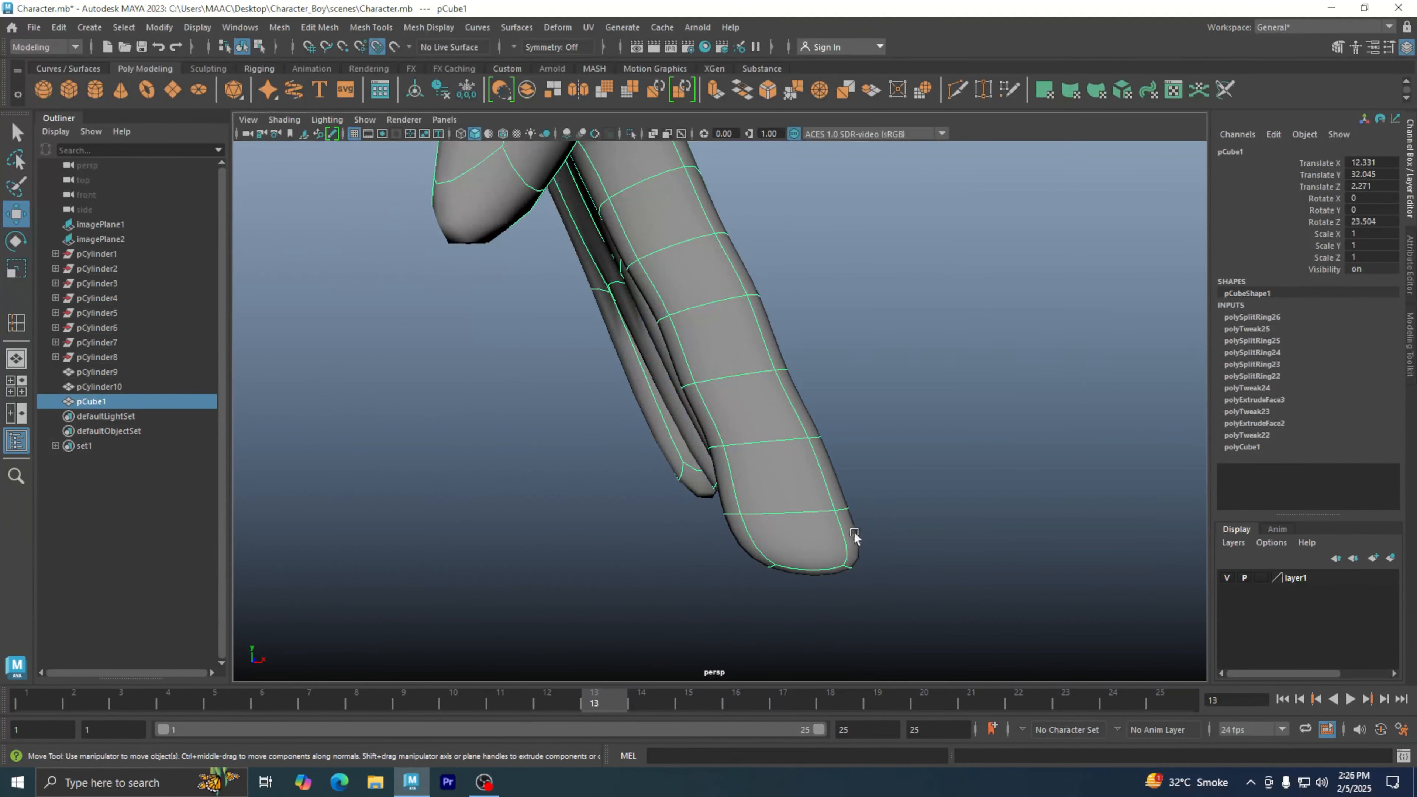
{"action": "left_click_drag", "start_coordinate": [791, 592], "coordinate": [837, 581], "text": "alt"}
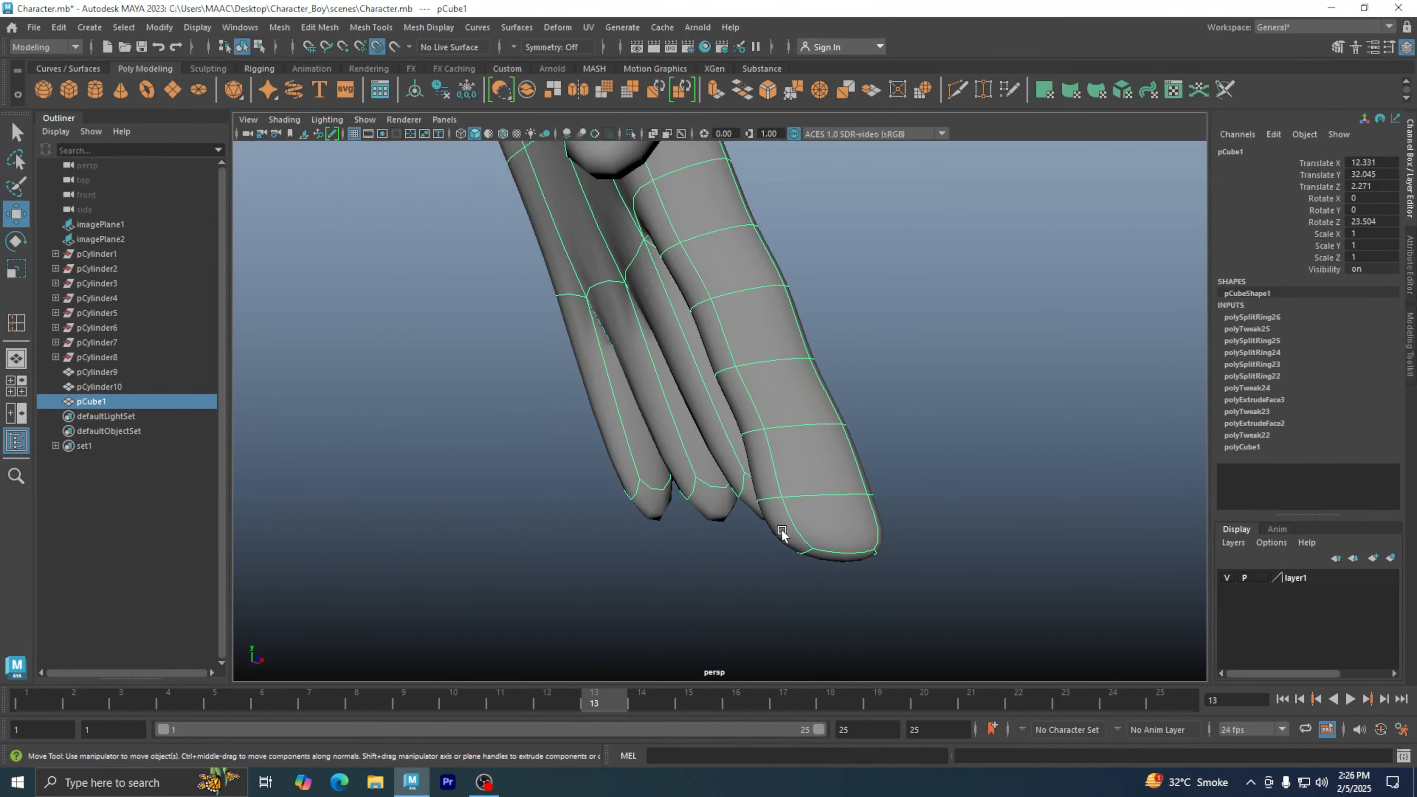
{"action": "left_click_drag", "start_coordinate": [925, 485], "coordinate": [825, 547], "text": "alt"}
{"action": "left_click", "coordinate": [757, 539]}
{"action": "mouse_move", "coordinate": [848, 491]}
{"action": "left_mouse_down", "text": "alt"}
{"action": "mouse_move", "coordinate": [889, 481]}
{"action": "mouse_move", "coordinate": [822, 480]}
{"action": "left_mouse_up", "text": "alt"}
{"action": "left_click_drag", "start_coordinate": [896, 404], "coordinate": [735, 466], "text": "alt"}
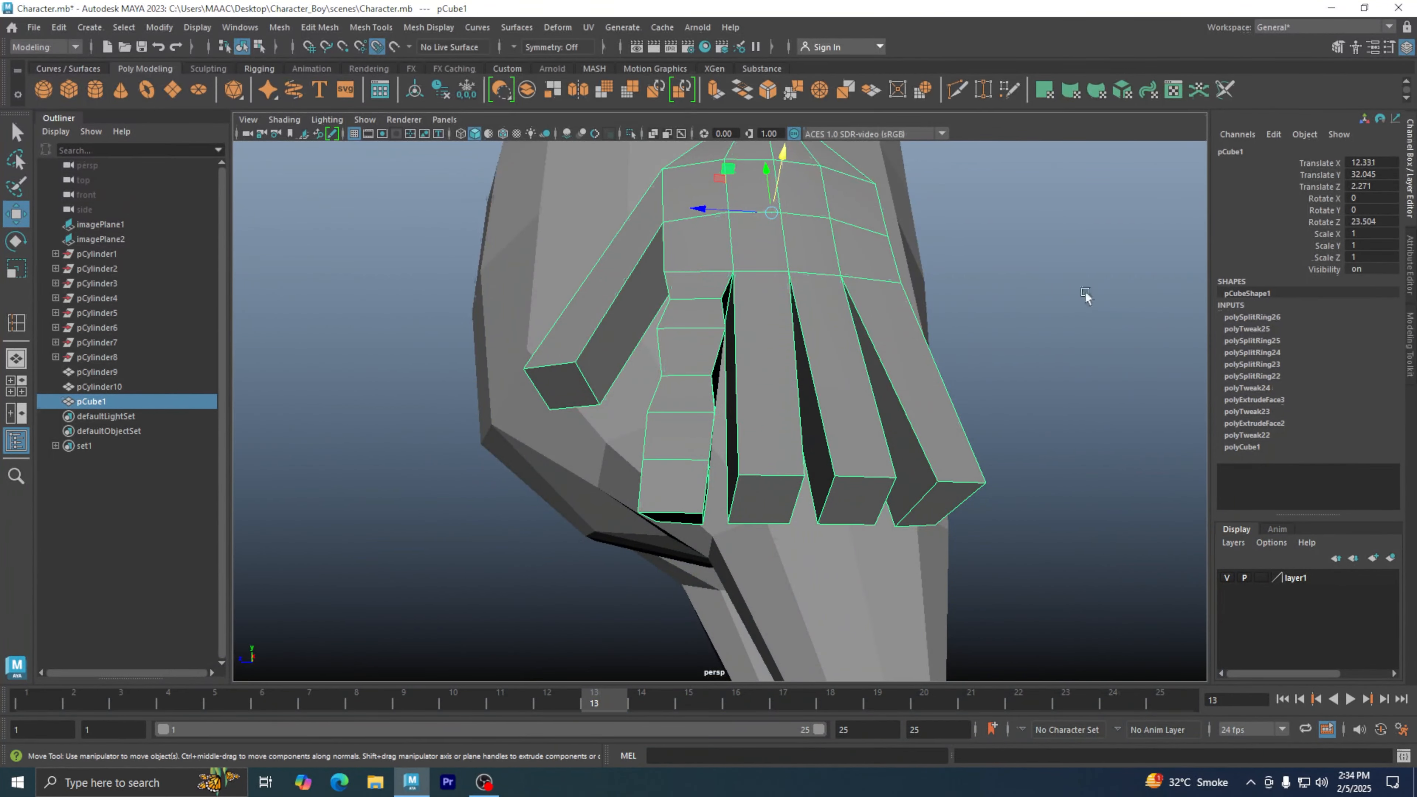
{"action": "left_click_drag", "start_coordinate": [1085, 291], "coordinate": [876, 346], "text": "alt"}
{"action": "right_click_drag", "start_coordinate": [876, 345], "coordinate": [876, 459]}
{"action": "left_click", "coordinate": [774, 461]}
{"action": "left_click_drag", "start_coordinate": [775, 461], "coordinate": [836, 500], "text": "alt"}
{"action": "left_click", "coordinate": [963, 508]}
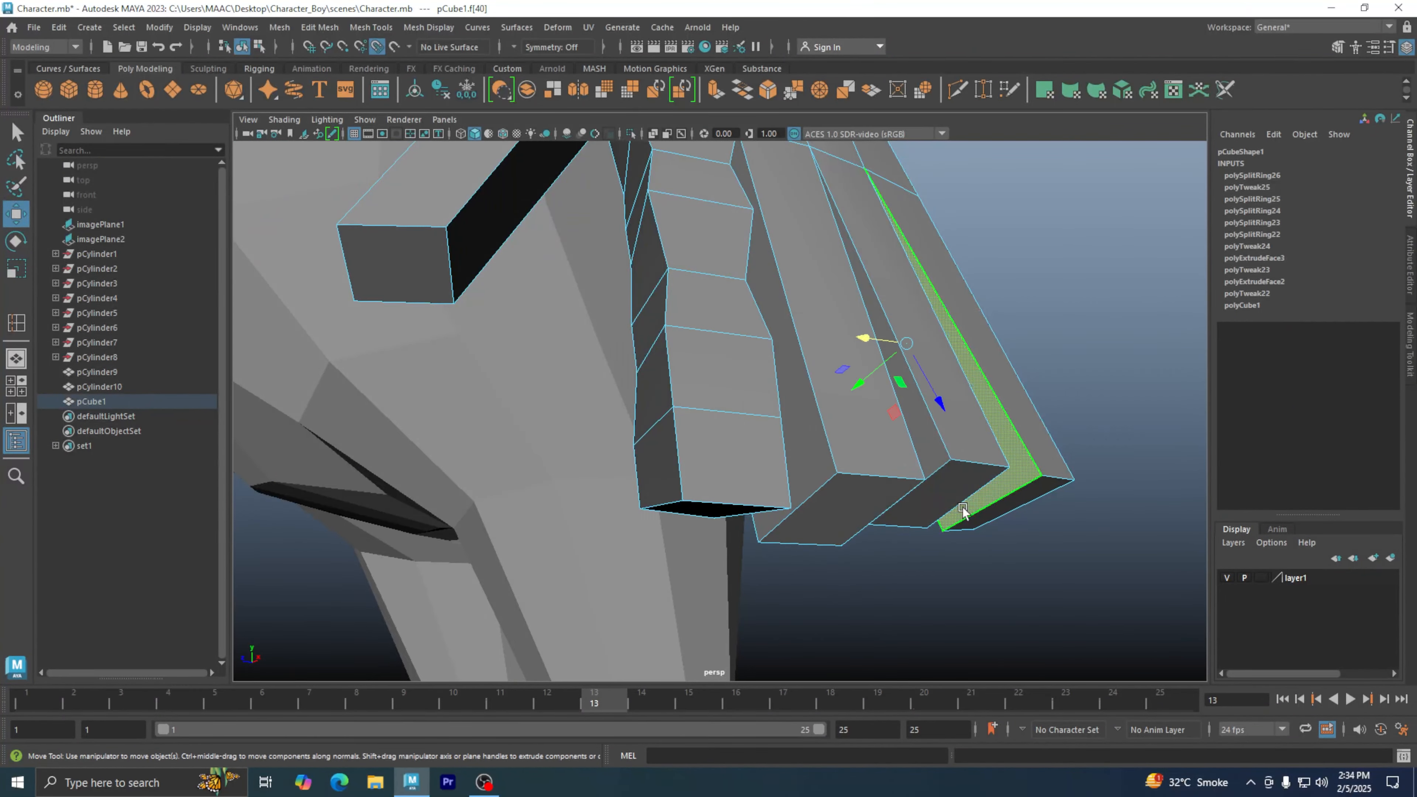
{"action": "left_click", "coordinate": [943, 503]}
{"action": "left_click", "coordinate": [1004, 507]}
{"action": "left_click_drag", "start_coordinate": [950, 530], "coordinate": [869, 572]}
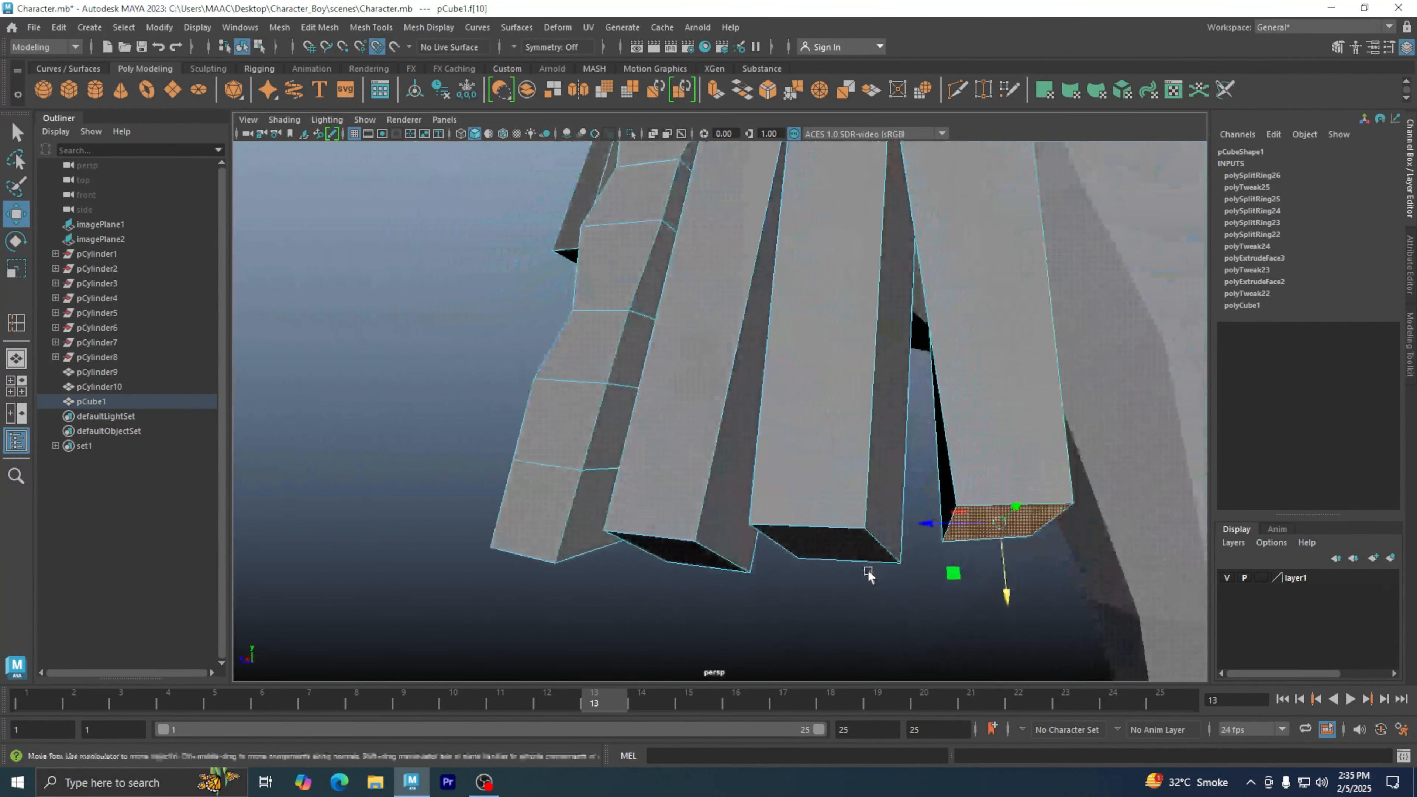
{"action": "left_click", "coordinate": [686, 554]}
{"action": "left_click_drag", "start_coordinate": [674, 591], "coordinate": [896, 537]}
Step: Select the tip edge of one of the other fingers, reset the Move tool and set its axis orientation to Component
{"action": "right_click_drag", "start_coordinate": [920, 346], "coordinate": [918, 313]}
{"action": "left_click", "coordinate": [961, 499]}
{"action": "left_click_drag", "start_coordinate": [949, 522], "coordinate": [915, 487], "text": "alt"}
{"action": "double_click", "coordinate": [15, 213]}
{"action": "left_click", "coordinate": [415, 158]}
{"action": "left_click", "coordinate": [324, 200]}
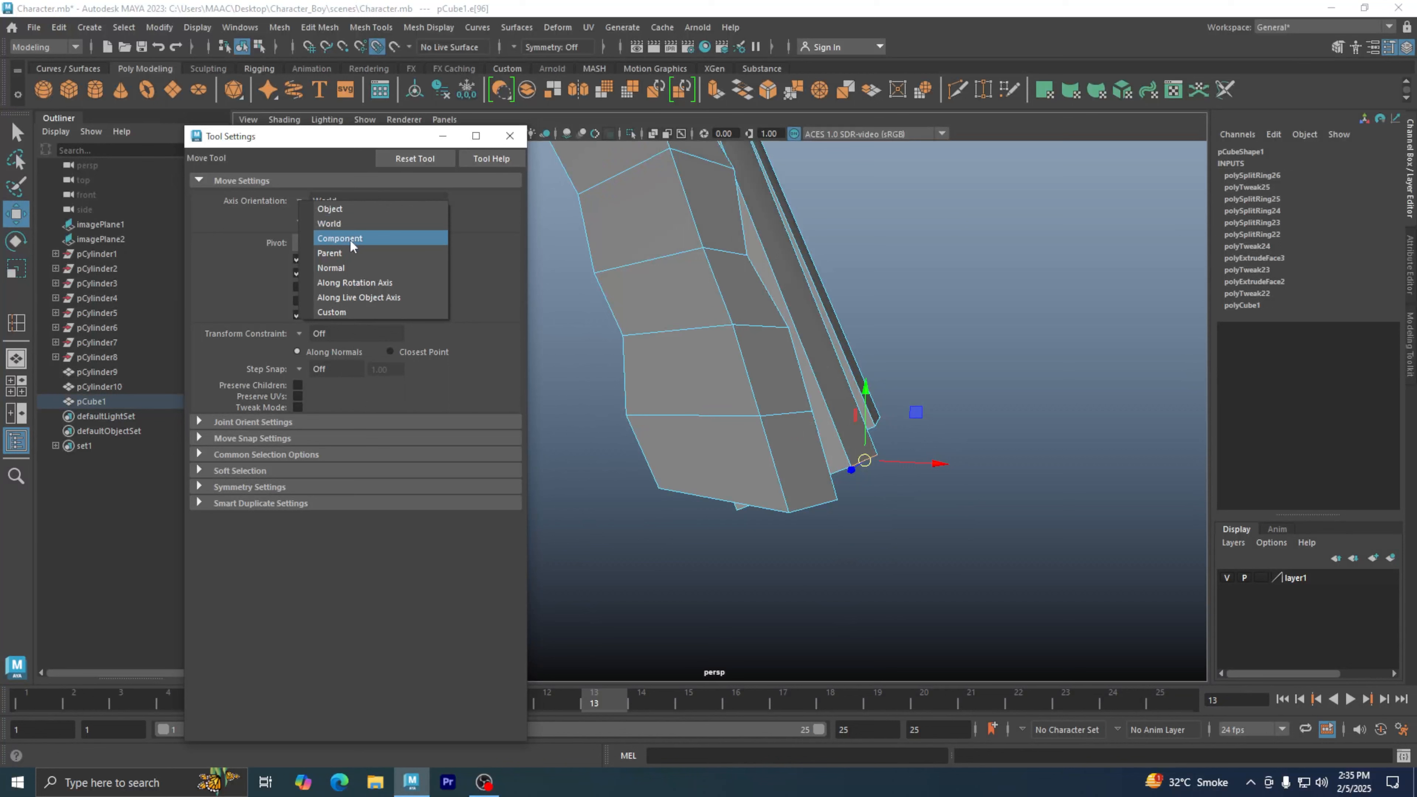
{"action": "left_click", "coordinate": [351, 240]}
Step: Move the remaining fingers' tip edges along the finger length to shape the tips, and reset the Move tool's settings
{"action": "left_click_drag", "start_coordinate": [853, 419], "coordinate": [800, 425]}
{"action": "left_click", "coordinate": [844, 441]}
{"action": "left_click", "coordinate": [888, 449]}
{"action": "left_click_drag", "start_coordinate": [902, 411], "coordinate": [854, 481], "text": "alt"}
{"action": "left_click", "coordinate": [851, 484]}
{"action": "left_click", "coordinate": [445, 153]}
{"action": "left_click", "coordinate": [509, 136]}
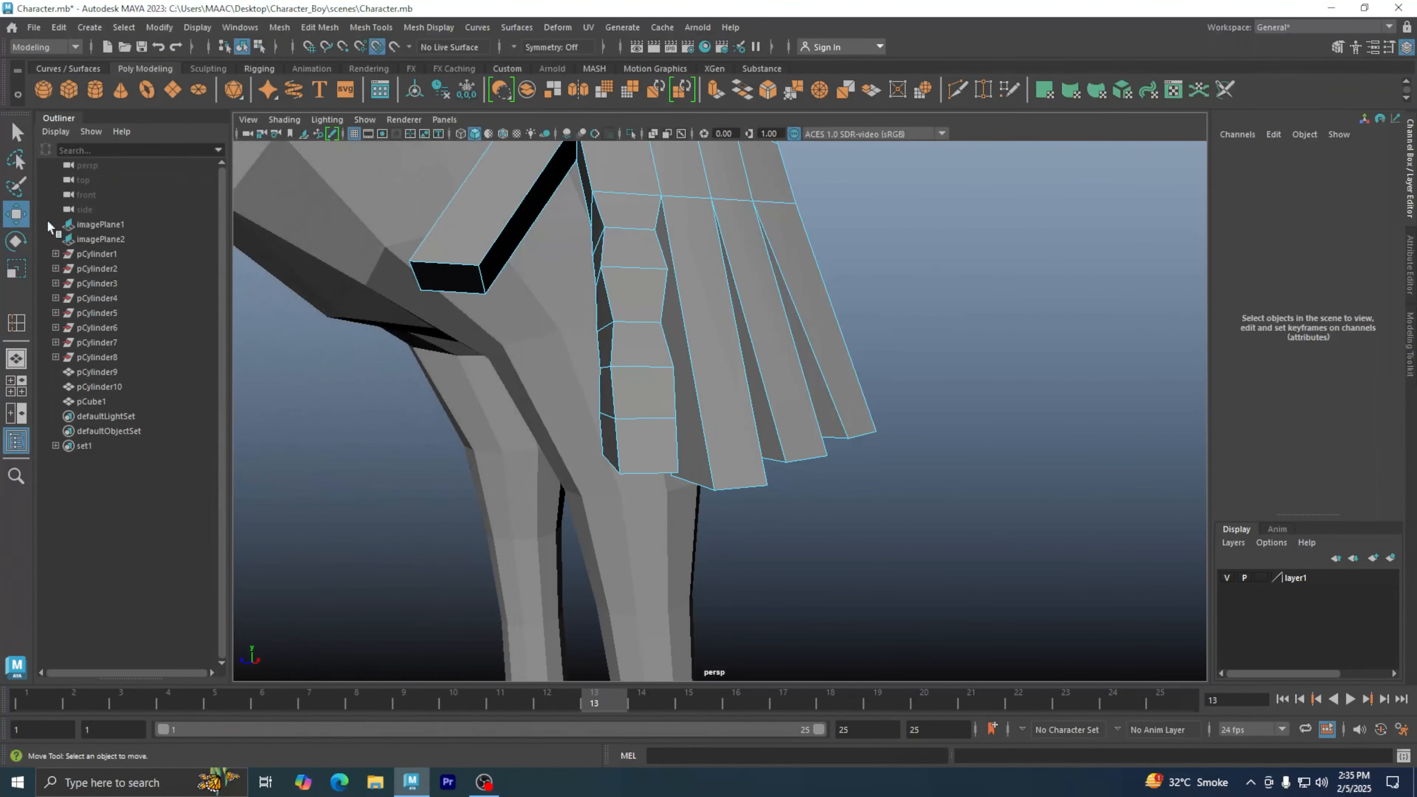
Step: Insert two edge loops across each of the three remaining fingers, aligned roughly with the first finger's second and fourth loops
{"action": "left_click", "coordinate": [363, 28]}
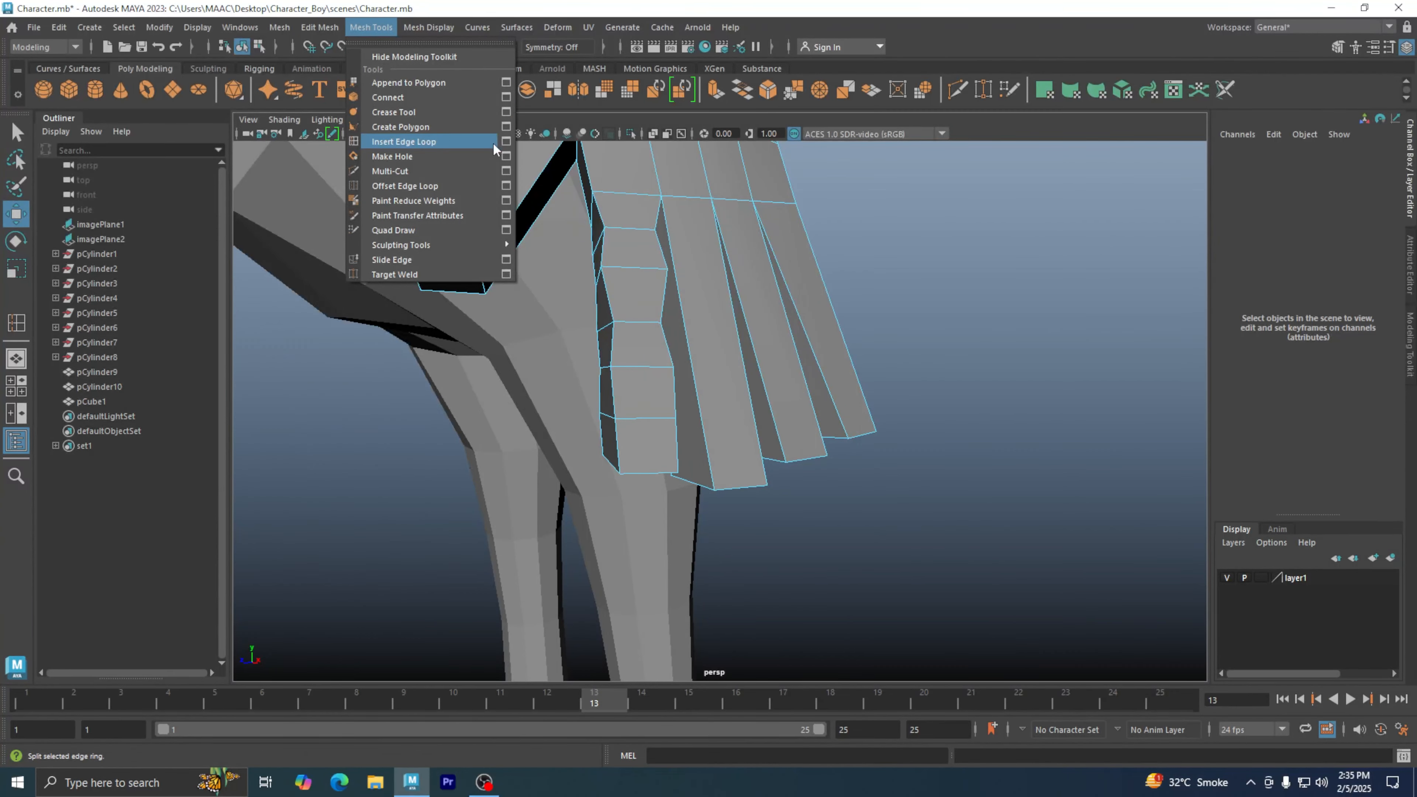
{"action": "left_click", "coordinate": [493, 142]}
{"action": "left_click_drag", "start_coordinate": [618, 202], "coordinate": [643, 310], "text": "alt"}
{"action": "left_click", "coordinate": [639, 338]}
{"action": "key", "text": "ctrl+z"}
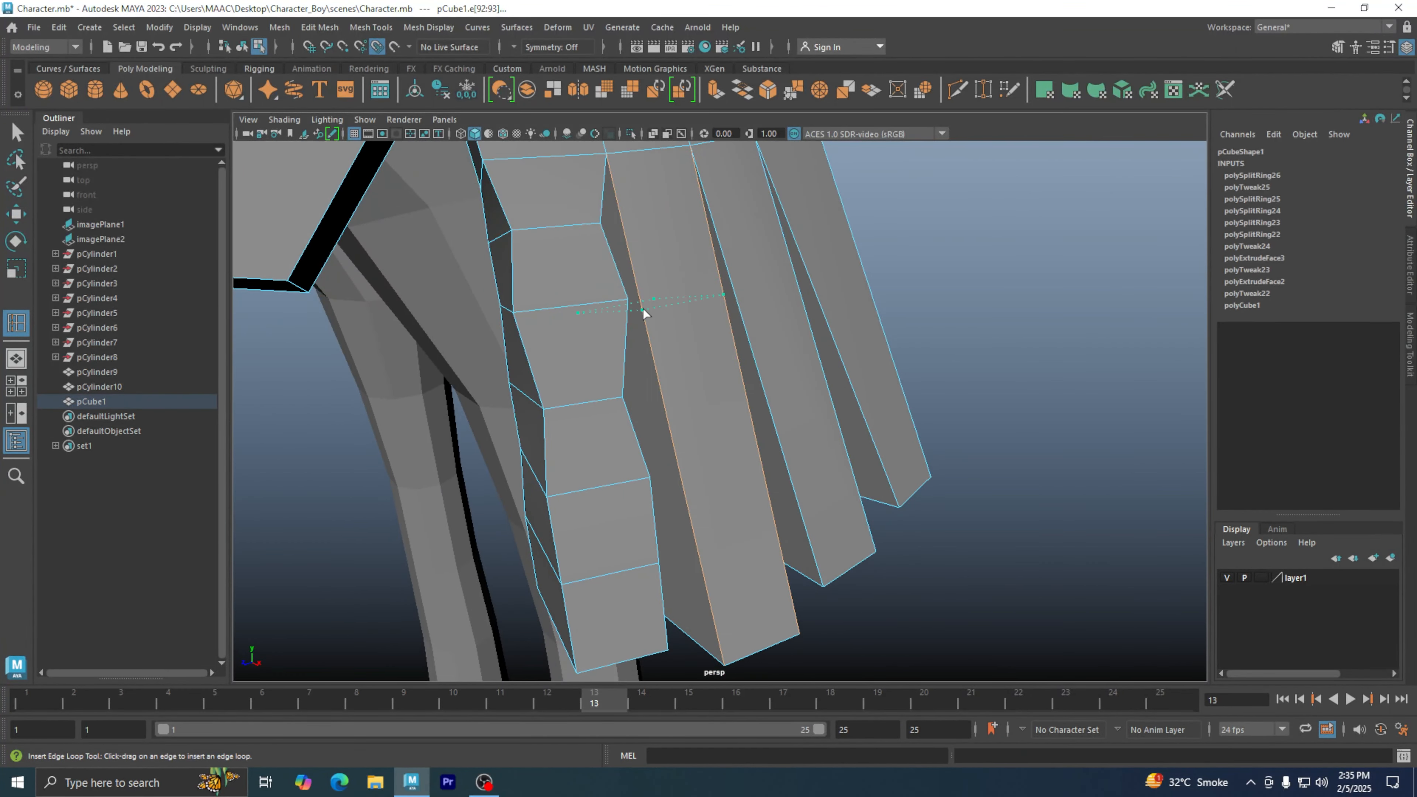
{"action": "left_click", "coordinate": [643, 312]}
{"action": "left_click", "coordinate": [681, 481]}
{"action": "left_click", "coordinate": [735, 291]}
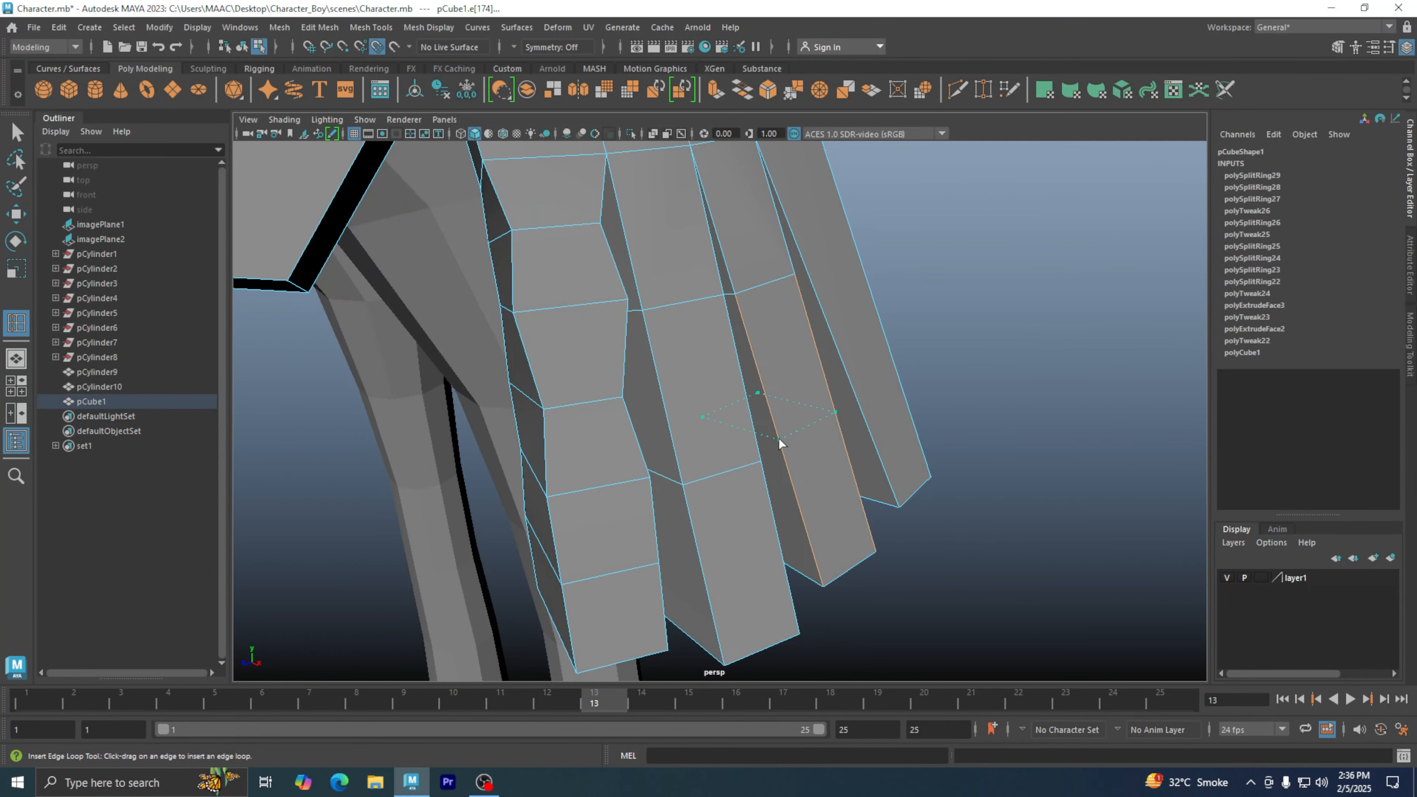
{"action": "left_click", "coordinate": [779, 438]}
{"action": "left_click", "coordinate": [817, 257]}
{"action": "left_click_drag", "start_coordinate": [817, 256], "coordinate": [902, 353], "text": "alt"}
{"action": "left_click", "coordinate": [810, 442]}
Step: Insert two more edge loops on each of these three fingers, one near the base and one between the existing loops
{"action": "key", "text": "w"}
{"action": "key", "text": "g"}
{"action": "left_click", "coordinate": [674, 317]}
{"action": "left_click", "coordinate": [706, 453]}
{"action": "left_click", "coordinate": [768, 421]}
{"action": "left_click", "coordinate": [731, 303]}
{"action": "left_click", "coordinate": [733, 287]}
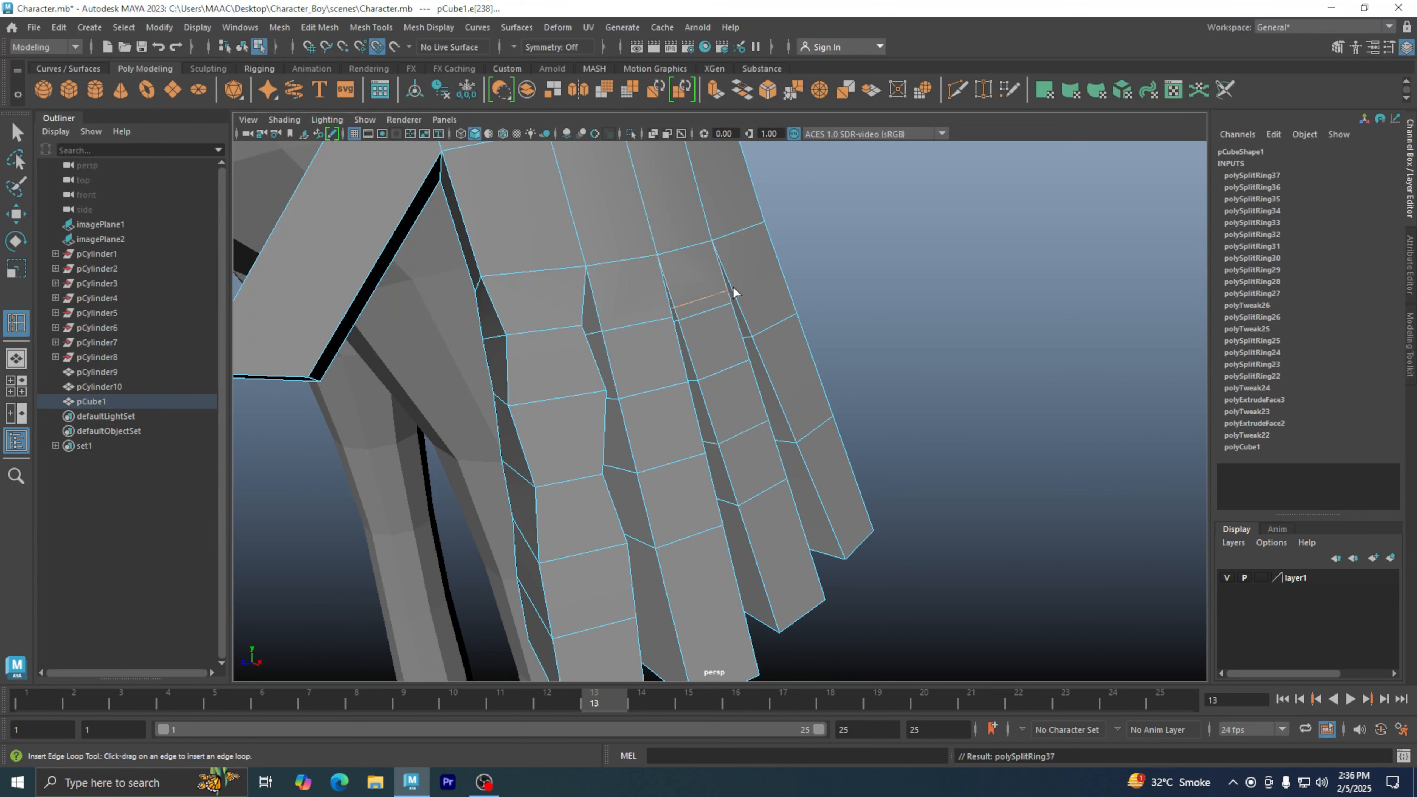
{"action": "key", "text": "ctrl+z"}
{"action": "left_click", "coordinate": [781, 270]}
{"action": "left_click", "coordinate": [816, 372]}
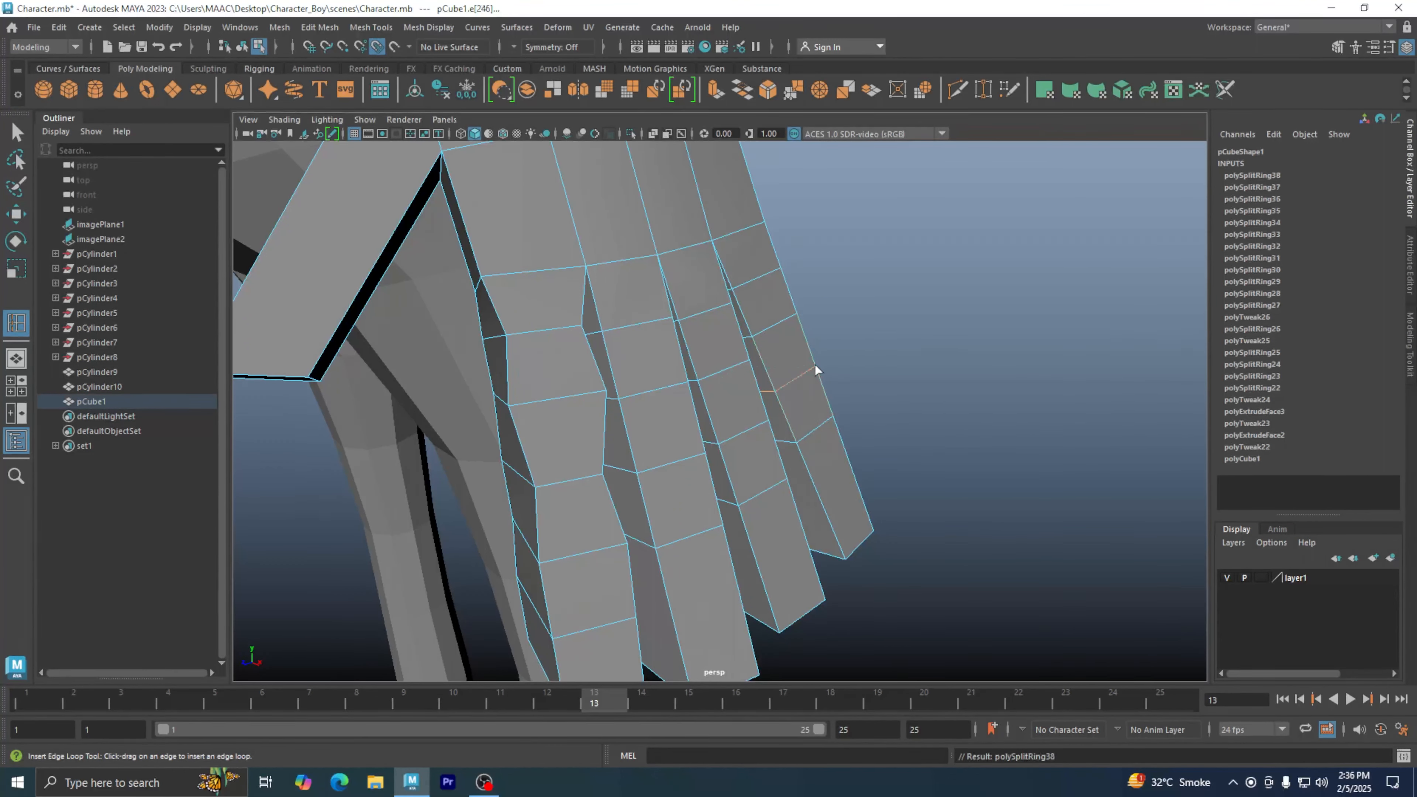
Step: Scale down the second finger's back edges on its first and third loops to shape the joints
{"action": "key", "text": "w"}
{"action": "left_click", "coordinate": [838, 345]}
{"action": "left_click", "coordinate": [639, 319]}
{"action": "left_click_drag", "start_coordinate": [639, 319], "coordinate": [594, 317], "text": "alt"}
{"action": "key", "text": "r"}
{"action": "left_click_drag", "start_coordinate": [622, 341], "coordinate": [652, 364], "text": "alt"}
{"action": "left_click", "coordinate": [661, 423]}
{"action": "left_click_drag", "start_coordinate": [661, 423], "coordinate": [645, 425]}
{"action": "middle_click_drag", "start_coordinate": [707, 392], "coordinate": [664, 405], "text": "alt"}
{"action": "left_click_drag", "start_coordinate": [663, 408], "coordinate": [636, 271], "text": "alt"}
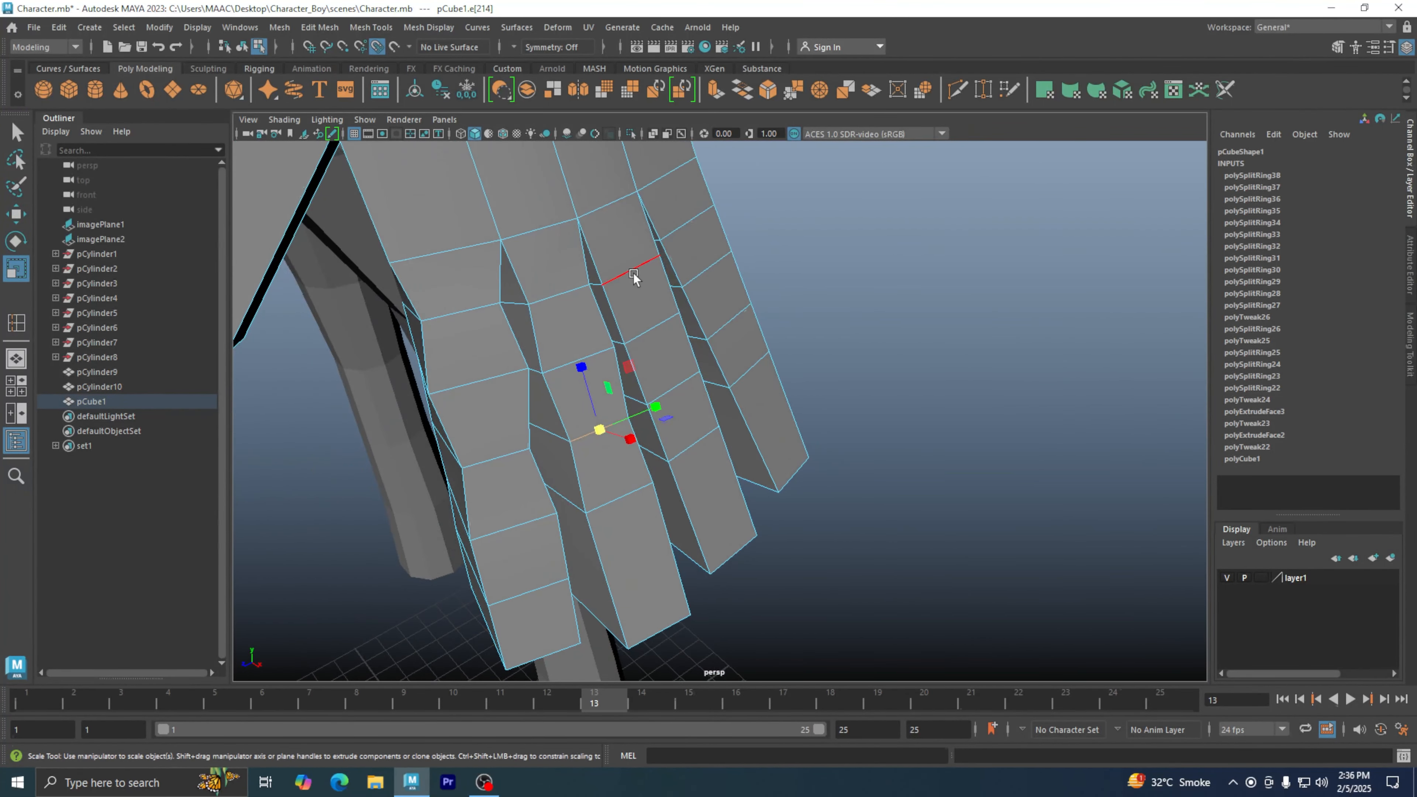
Step: Scale down the back edges on the first and third loops of the third and fourth fingers to shape their joints
{"action": "left_click", "coordinate": [636, 271]}
{"action": "left_click", "coordinate": [675, 388]}
{"action": "left_click", "coordinate": [690, 225]}
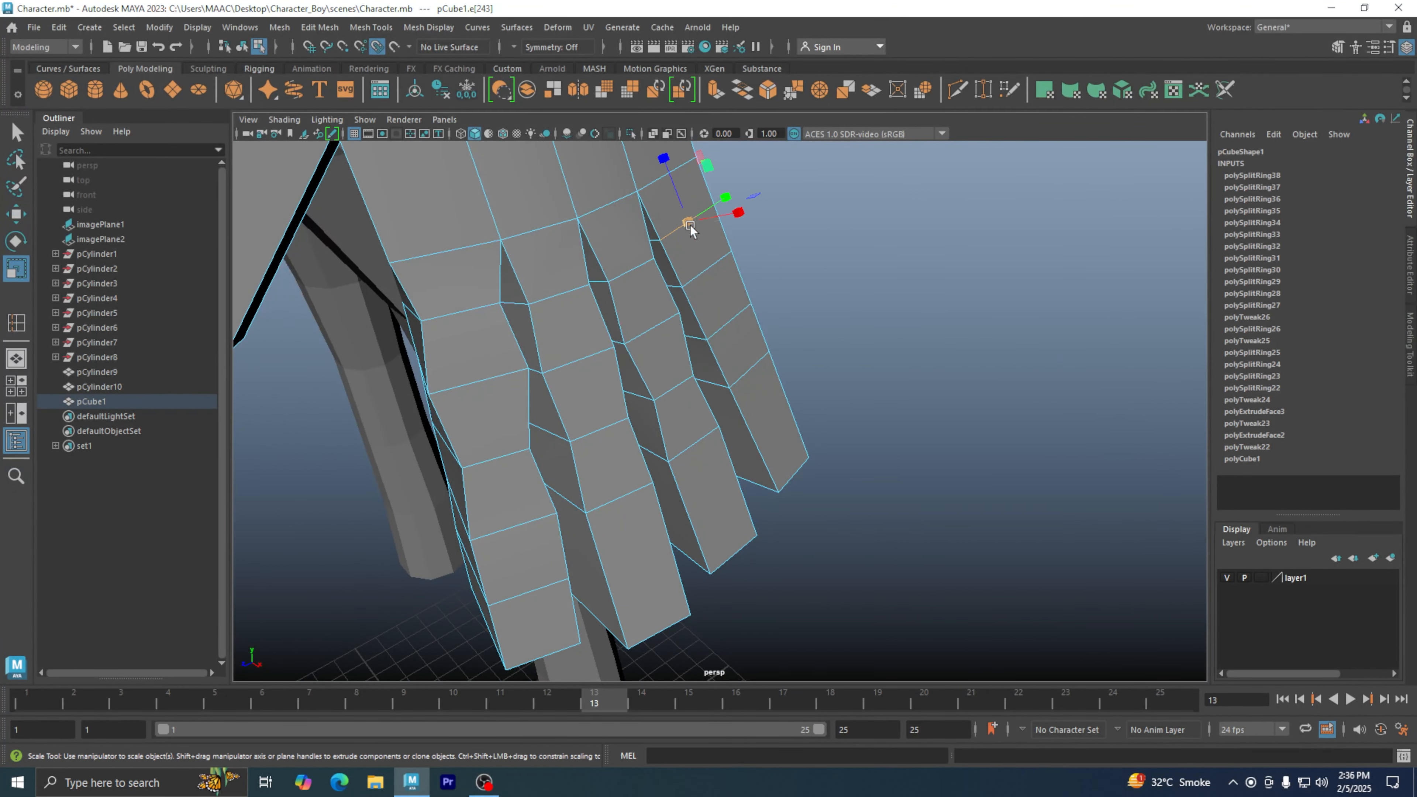
{"action": "left_click_drag", "start_coordinate": [690, 225], "coordinate": [673, 226]}
{"action": "left_click", "coordinate": [703, 328]}
{"action": "left_click", "coordinate": [733, 320]}
{"action": "left_click_drag", "start_coordinate": [734, 320], "coordinate": [759, 357]}
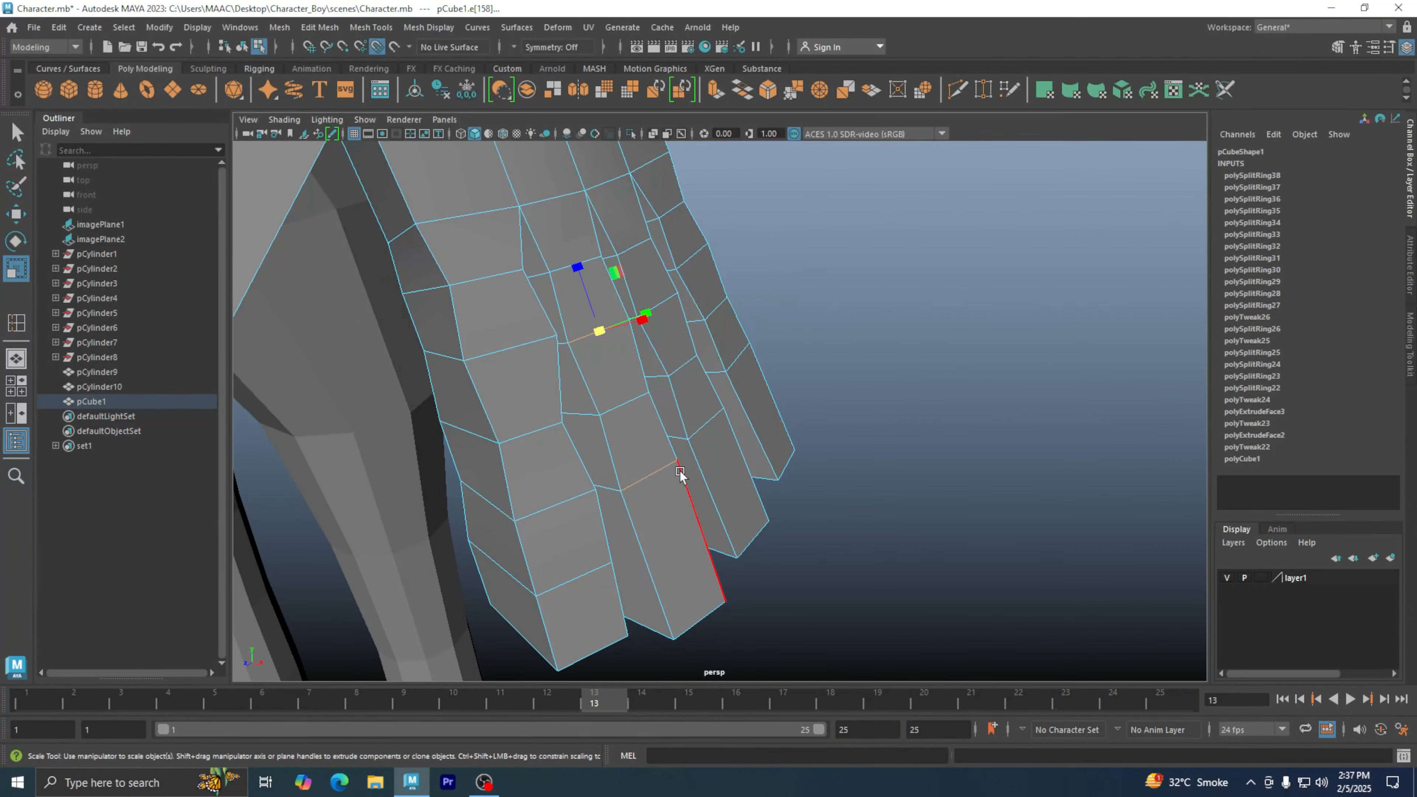
Step: Set the Move tool's axis orientation to Object and move the fingers' back joint edges to shape the knuckles
{"action": "left_click_drag", "start_coordinate": [680, 474], "coordinate": [687, 476], "text": "alt"}
{"action": "key", "text": "w"}
{"action": "left_click_drag", "start_coordinate": [667, 417], "coordinate": [711, 401], "text": "alt"}
{"action": "double_click", "coordinate": [17, 215]}
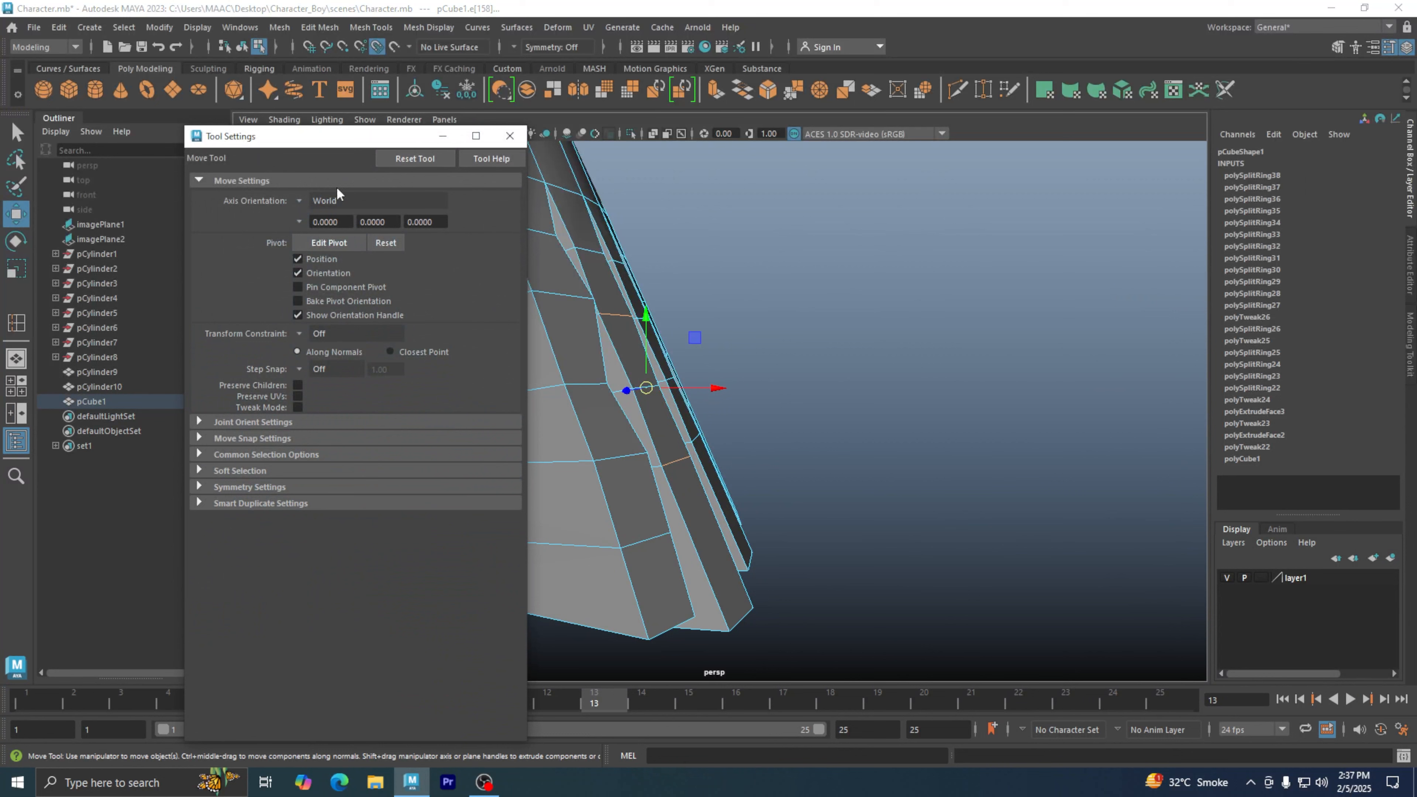
{"action": "left_click", "coordinate": [334, 201]}
{"action": "left_click", "coordinate": [334, 209]}
{"action": "left_click_drag", "start_coordinate": [558, 268], "coordinate": [642, 301], "text": "alt"}
{"action": "left_click", "coordinate": [647, 310]}
{"action": "left_click", "coordinate": [701, 413], "text": "shift"}
{"action": "left_click_drag", "start_coordinate": [734, 353], "coordinate": [772, 389]}
{"action": "left_click", "coordinate": [723, 370]}
{"action": "left_click_drag", "start_coordinate": [818, 434], "coordinate": [689, 414]}
Step: Scale down the palm-side edges at the joints of each finger, using Component axis orientation
{"action": "left_click", "coordinate": [642, 386]}
{"action": "left_click", "coordinate": [660, 480], "text": "shift"}
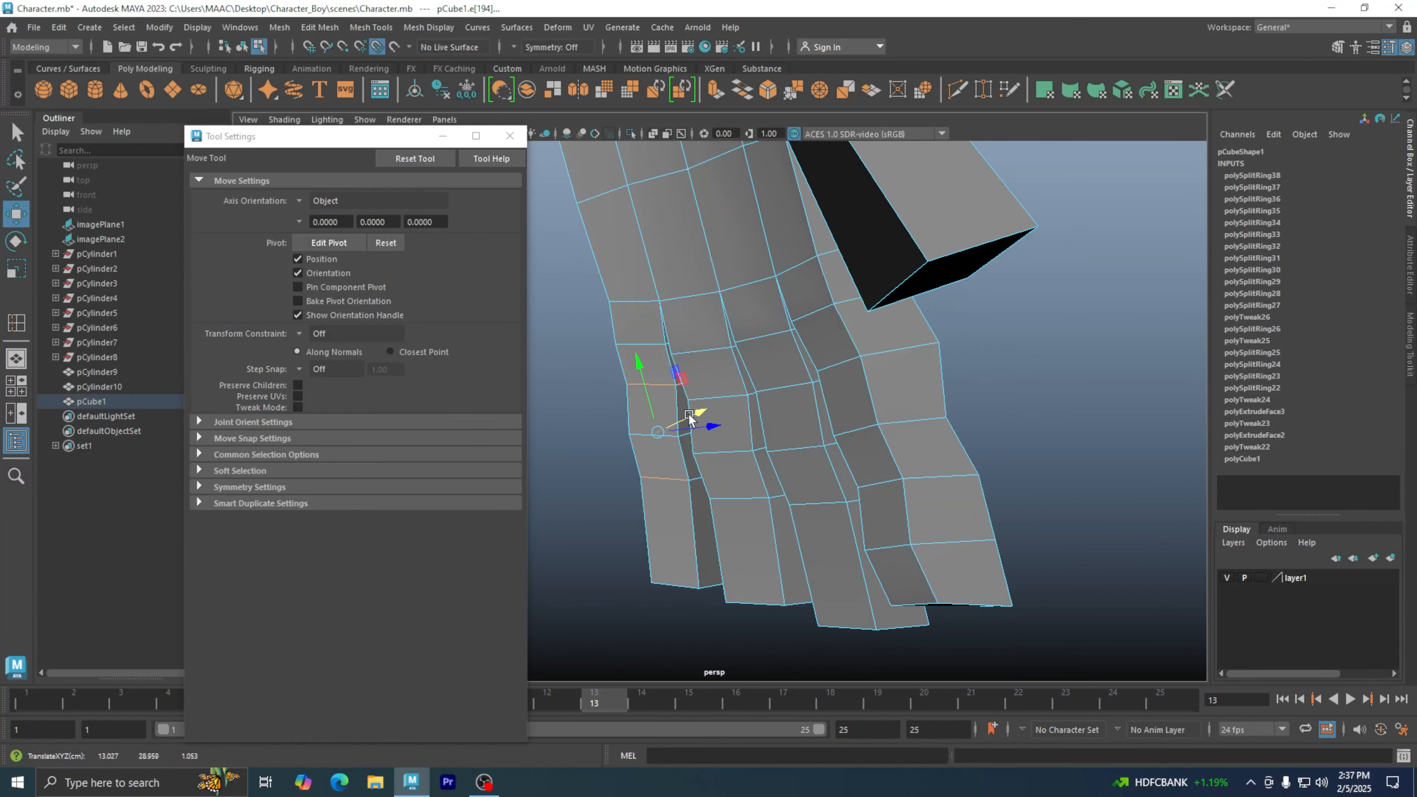
{"action": "key", "text": "r"}
{"action": "left_click", "coordinate": [713, 396]}
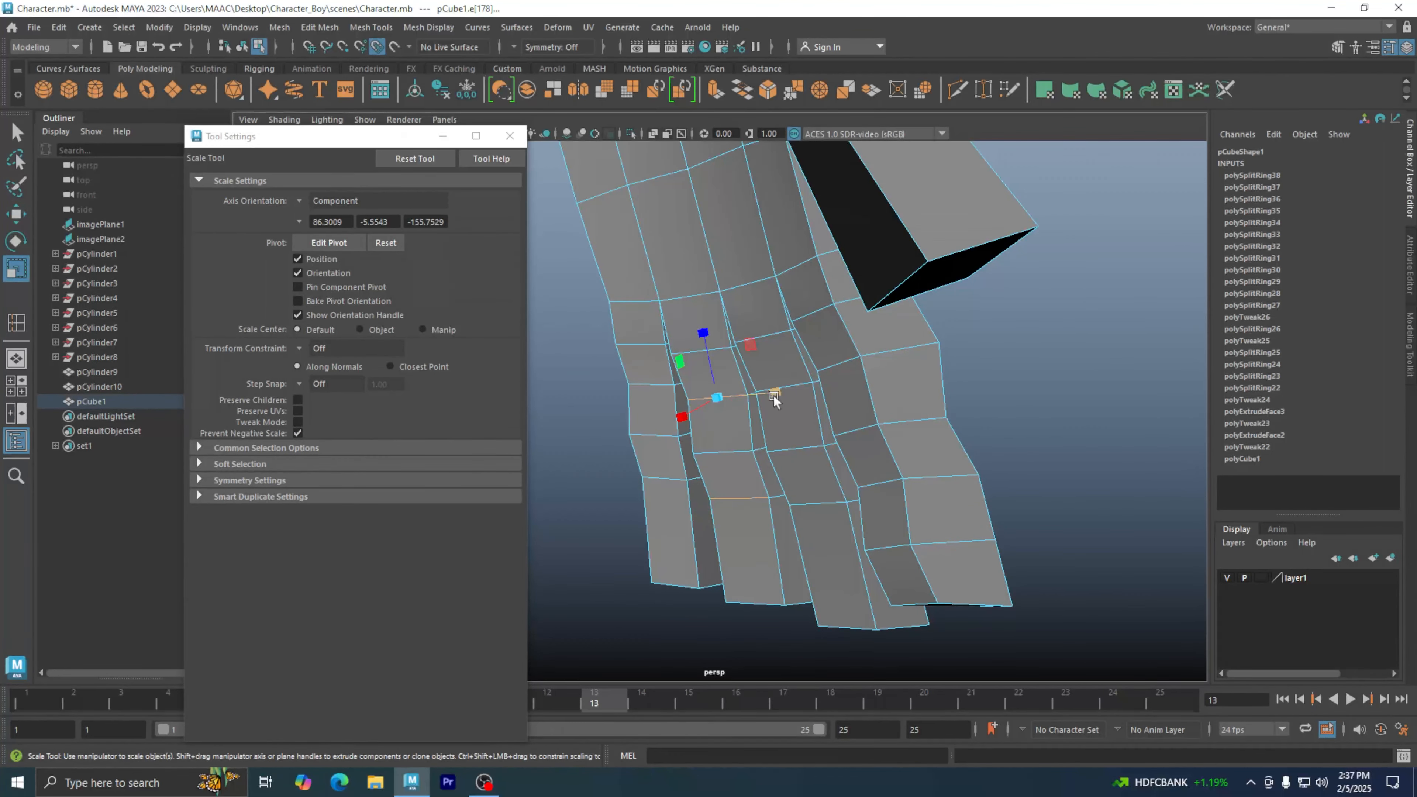
{"action": "left_click_drag", "start_coordinate": [774, 395], "coordinate": [885, 358]}
{"action": "left_click", "coordinate": [785, 387]}
{"action": "left_click", "coordinate": [819, 502], "text": "shift"}
{"action": "left_click", "coordinate": [838, 363]}
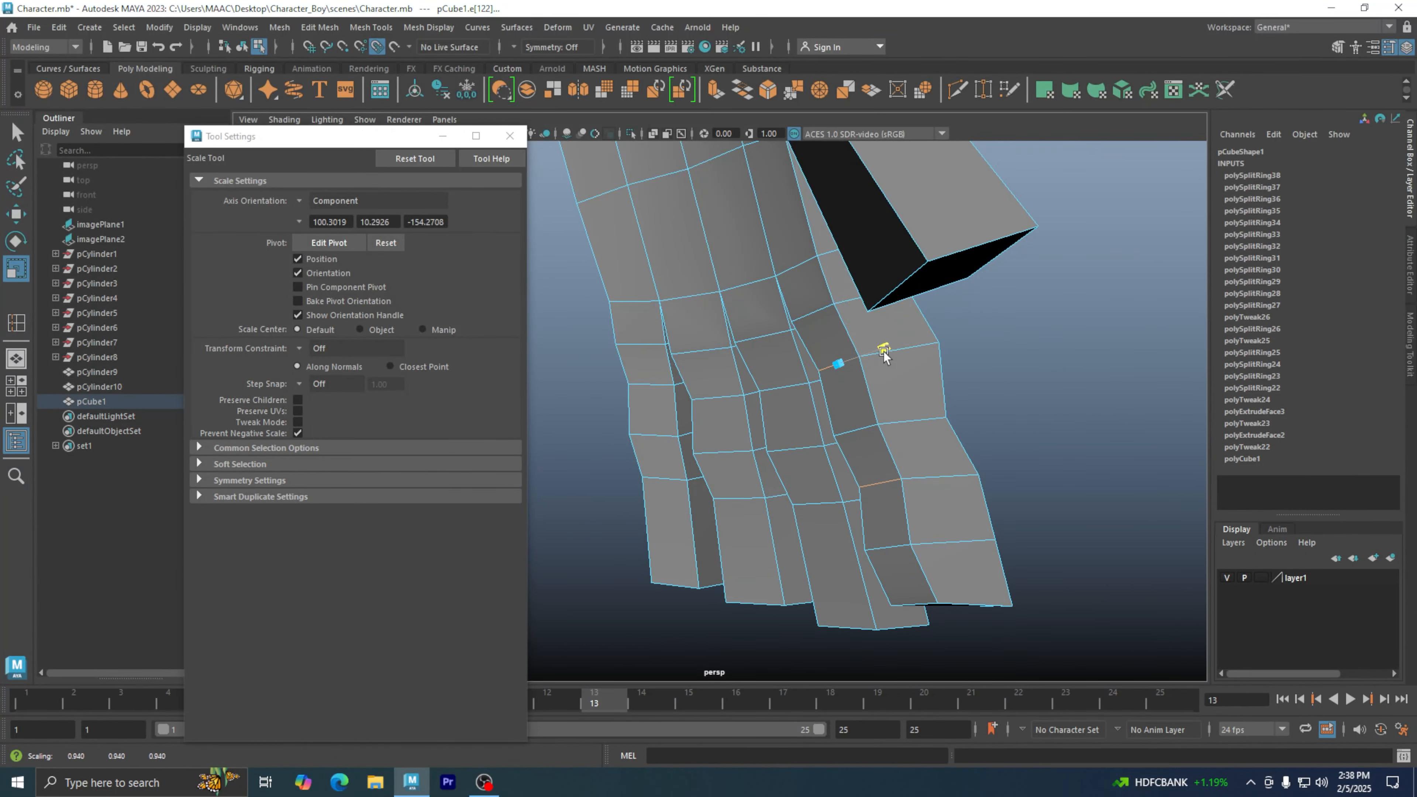
Step: Close the tool settings and insert an edge loop near the tip of each of the three fingers still lacking one
{"action": "right_click_drag", "start_coordinate": [881, 354], "coordinate": [943, 319]}
{"action": "left_click", "coordinate": [999, 358]}
{"action": "left_click_drag", "start_coordinate": [1004, 386], "coordinate": [769, 465], "text": "alt"}
{"action": "left_click", "coordinate": [769, 466]}
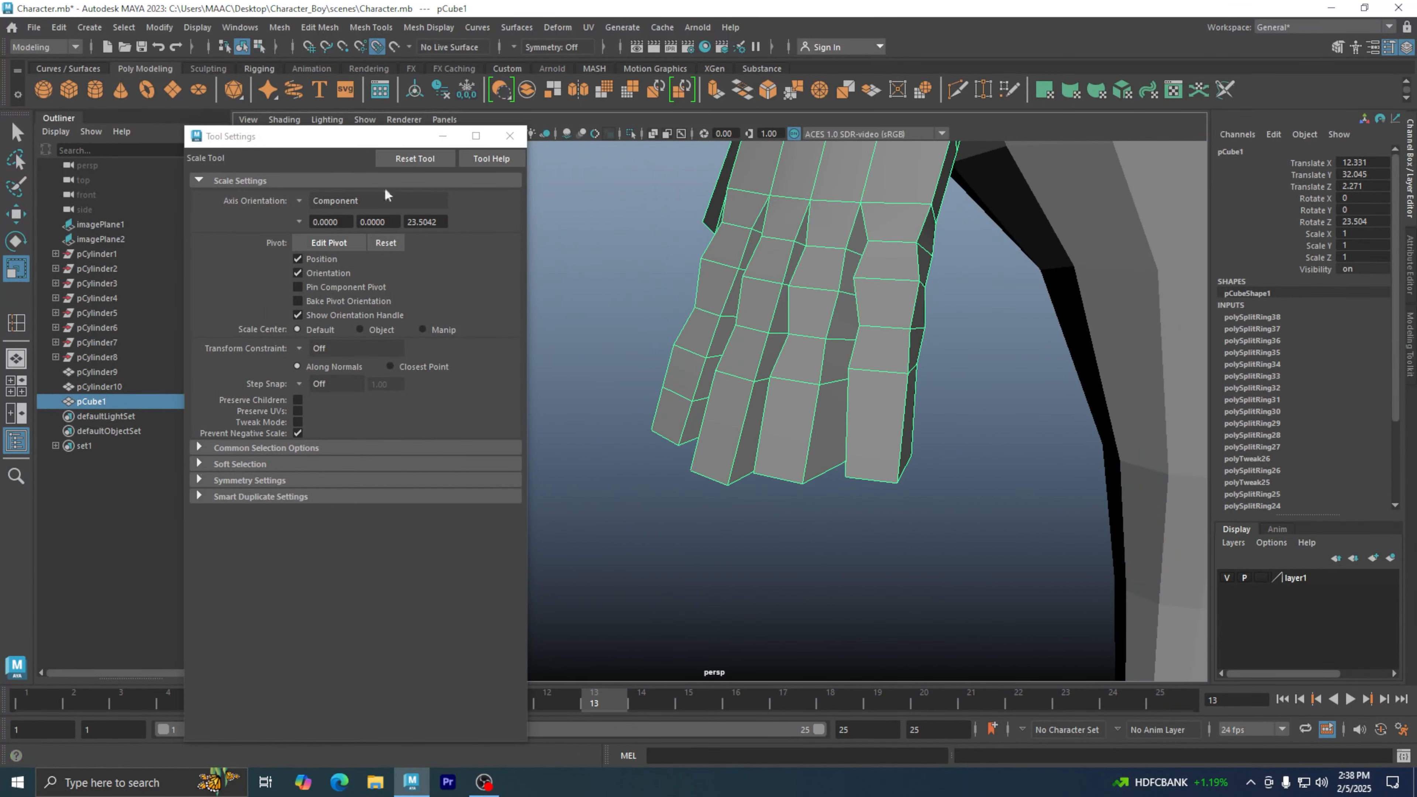
{"action": "left_click", "coordinate": [501, 136]}
{"action": "left_click", "coordinate": [371, 29]}
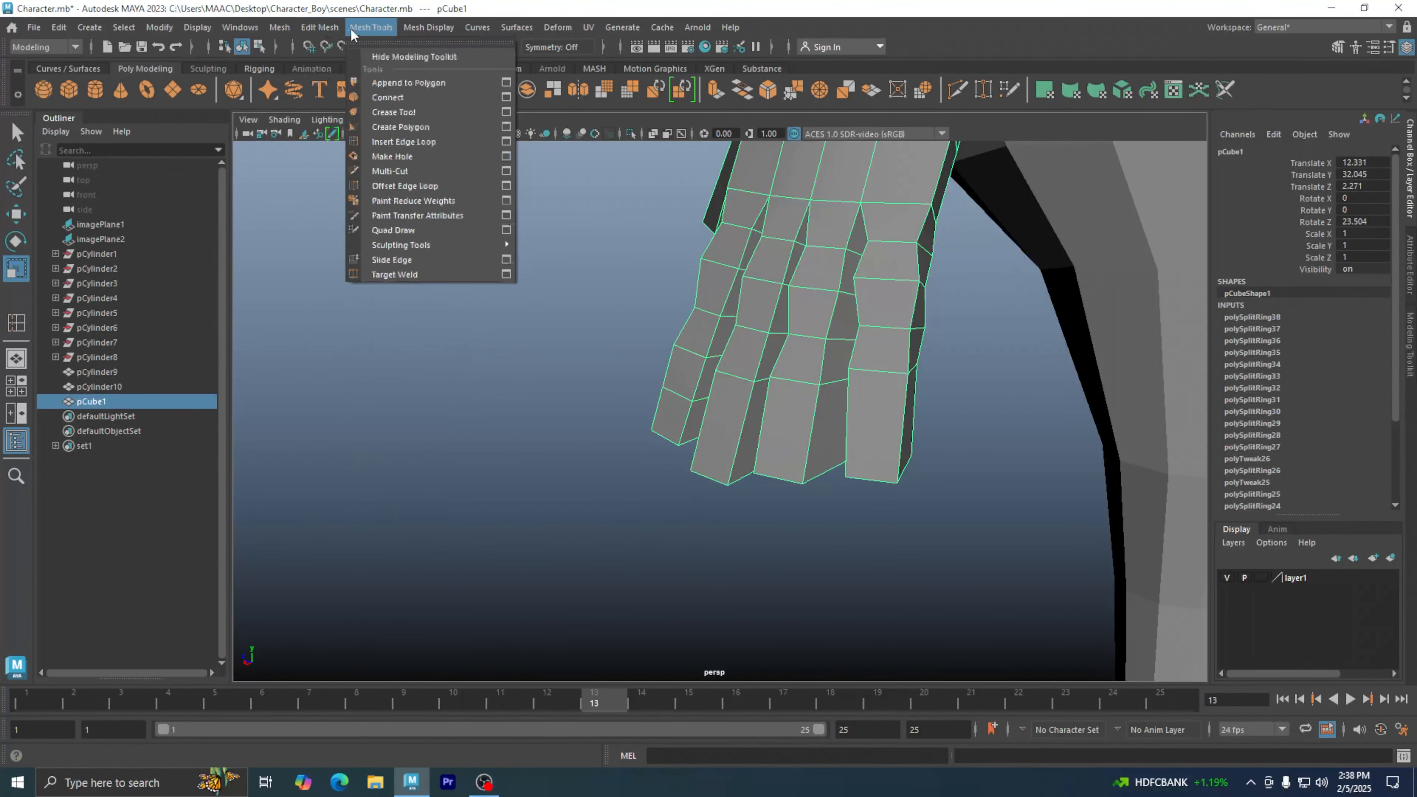
{"action": "left_click", "coordinate": [419, 142]}
{"action": "left_click", "coordinate": [742, 436]}
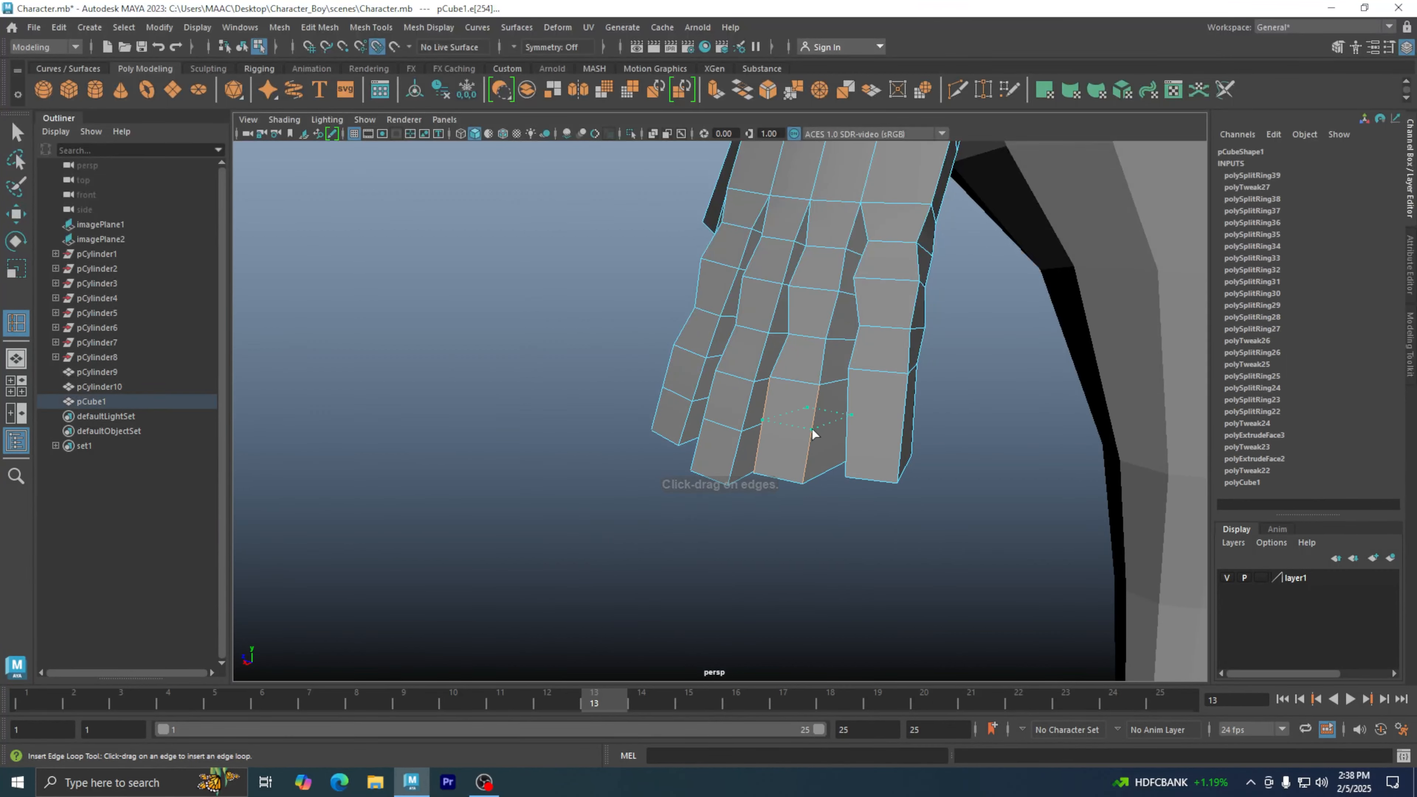
{"action": "left_click_drag", "start_coordinate": [902, 428], "coordinate": [749, 425], "text": "alt"}
Step: Move the palm-side edges of the new loops near the fingertips to shape the finger pads
{"action": "key", "text": "w"}
{"action": "left_click", "coordinate": [808, 573]}
{"action": "left_click", "coordinate": [760, 433]}
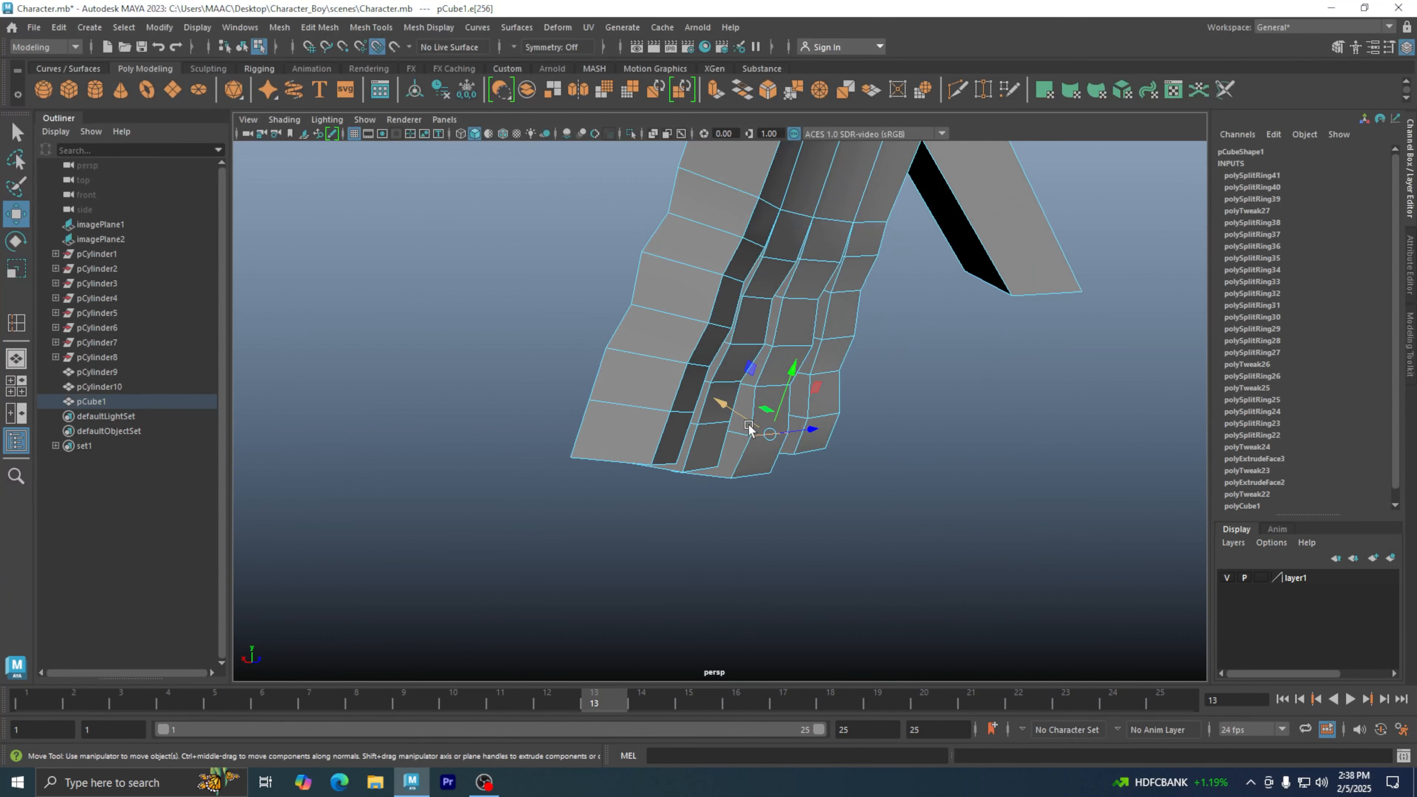
{"action": "left_click", "coordinate": [747, 422]}
{"action": "left_click", "coordinate": [676, 412]}
{"action": "left_click_drag", "start_coordinate": [637, 386], "coordinate": [654, 395]}
{"action": "left_click_drag", "start_coordinate": [689, 418], "coordinate": [671, 567], "text": "alt"}
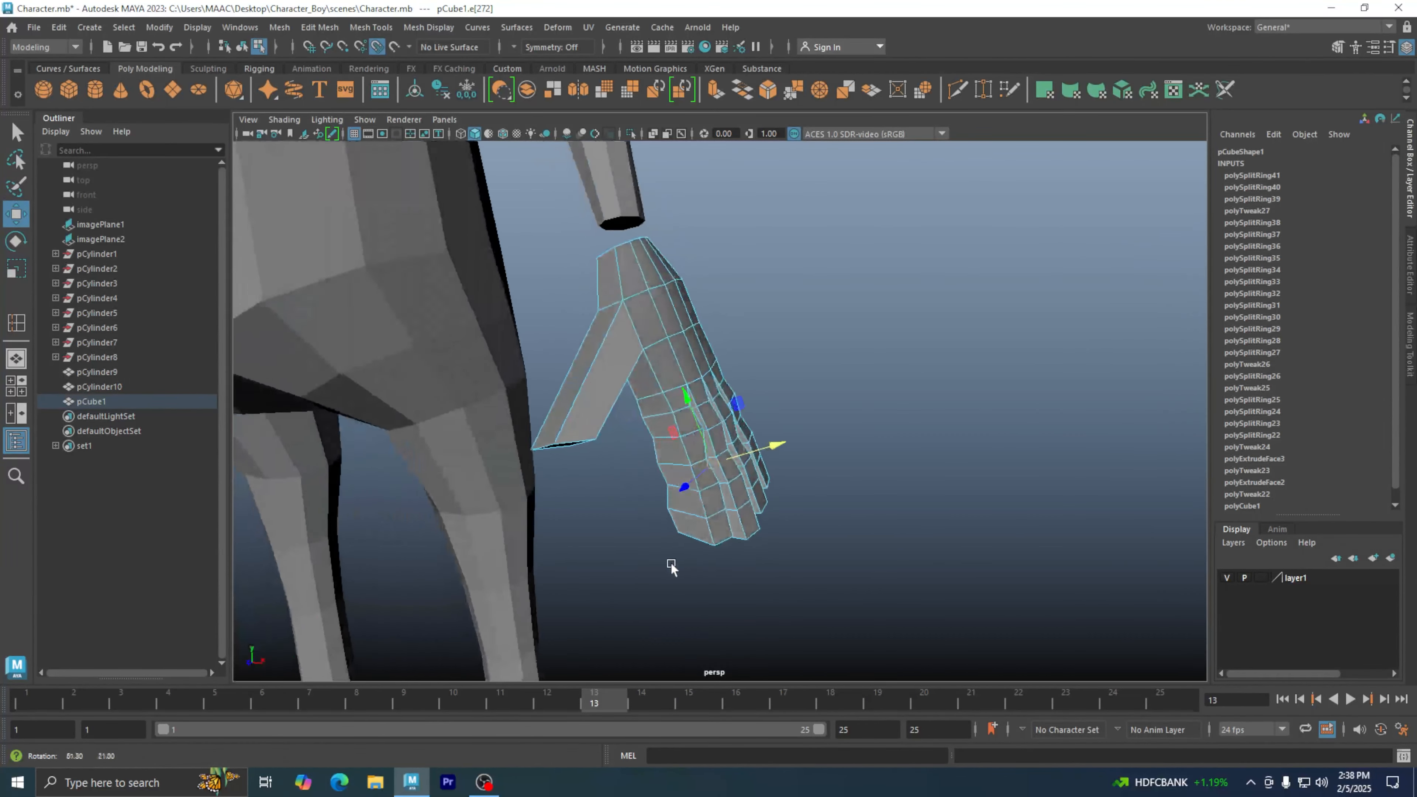
Step: Preview the hand in smooth mesh display and examine its shape from several angles
{"action": "right_click_drag", "start_coordinate": [743, 346], "coordinate": [834, 327]}
{"action": "key", "text": "3"}
{"action": "left_click", "coordinate": [837, 373]}
{"action": "left_click_drag", "start_coordinate": [927, 416], "coordinate": [831, 518], "text": "alt"}
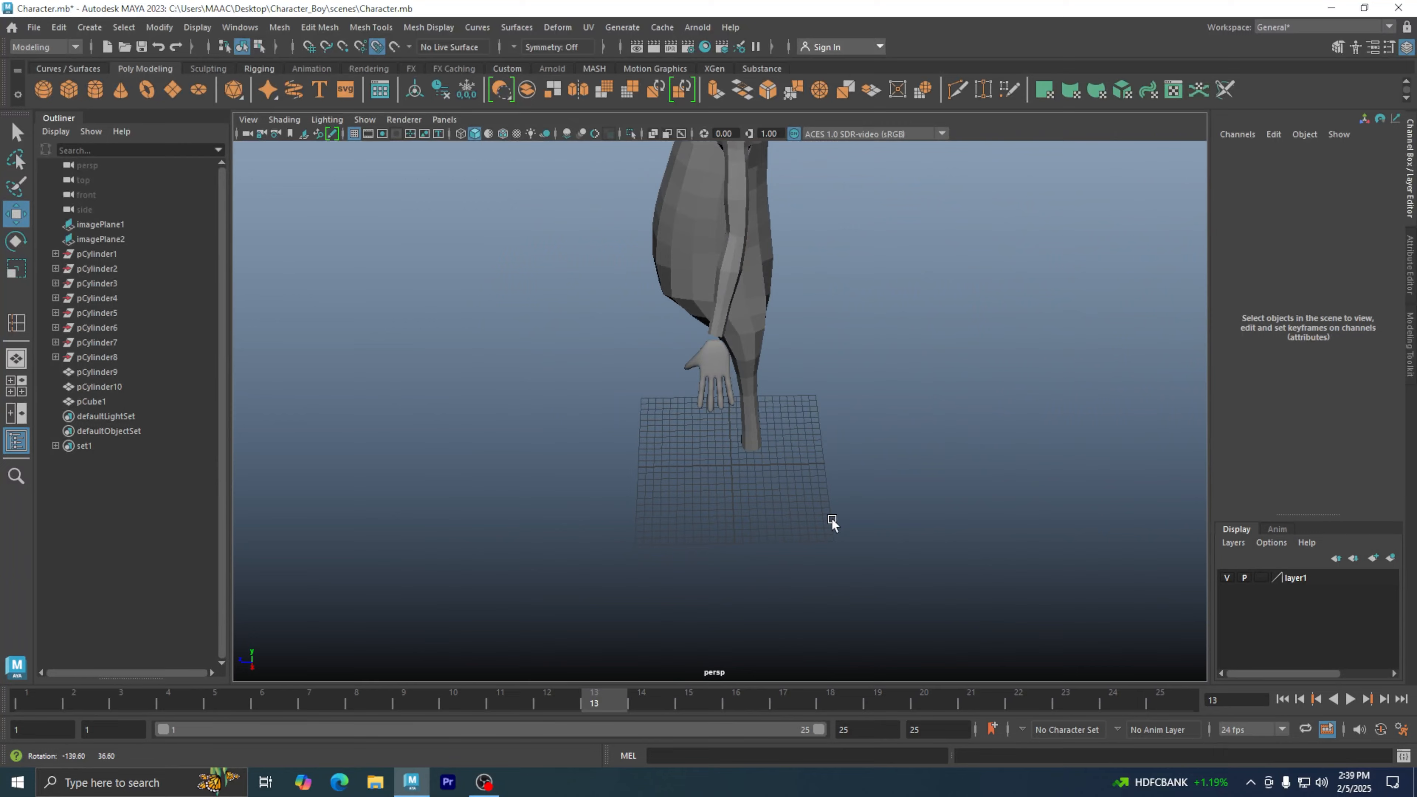
{"action": "scroll", "coordinate": [772, 373], "scroll_direction": "up", "scroll_amount": 8}
{"action": "middle_click_drag", "start_coordinate": [772, 373], "coordinate": [865, 558], "text": "alt"}
{"action": "left_click_drag", "start_coordinate": [865, 558], "coordinate": [882, 503], "text": "alt"}
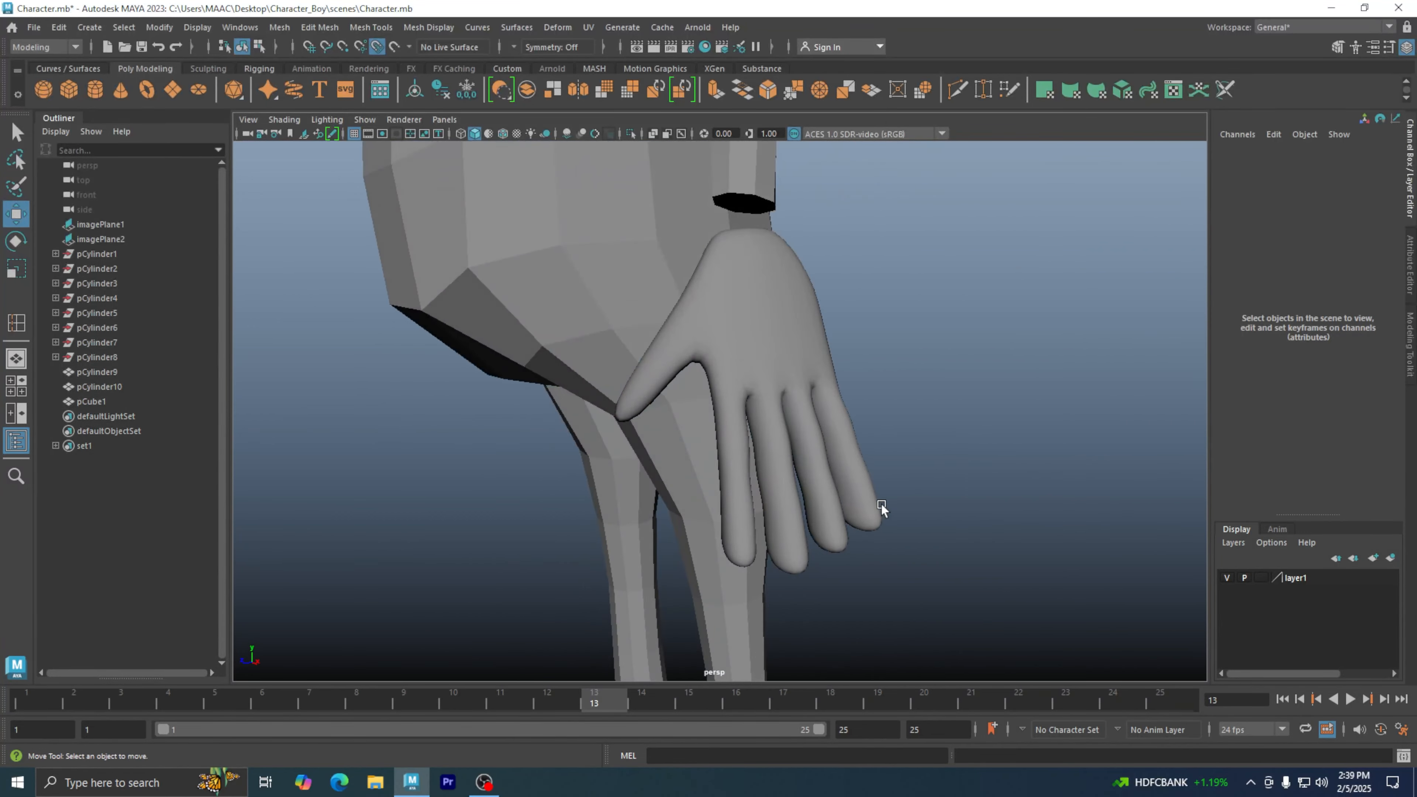
{"action": "left_click", "coordinate": [856, 449]}
{"action": "left_click_drag", "start_coordinate": [856, 449], "coordinate": [848, 484], "text": "alt"}
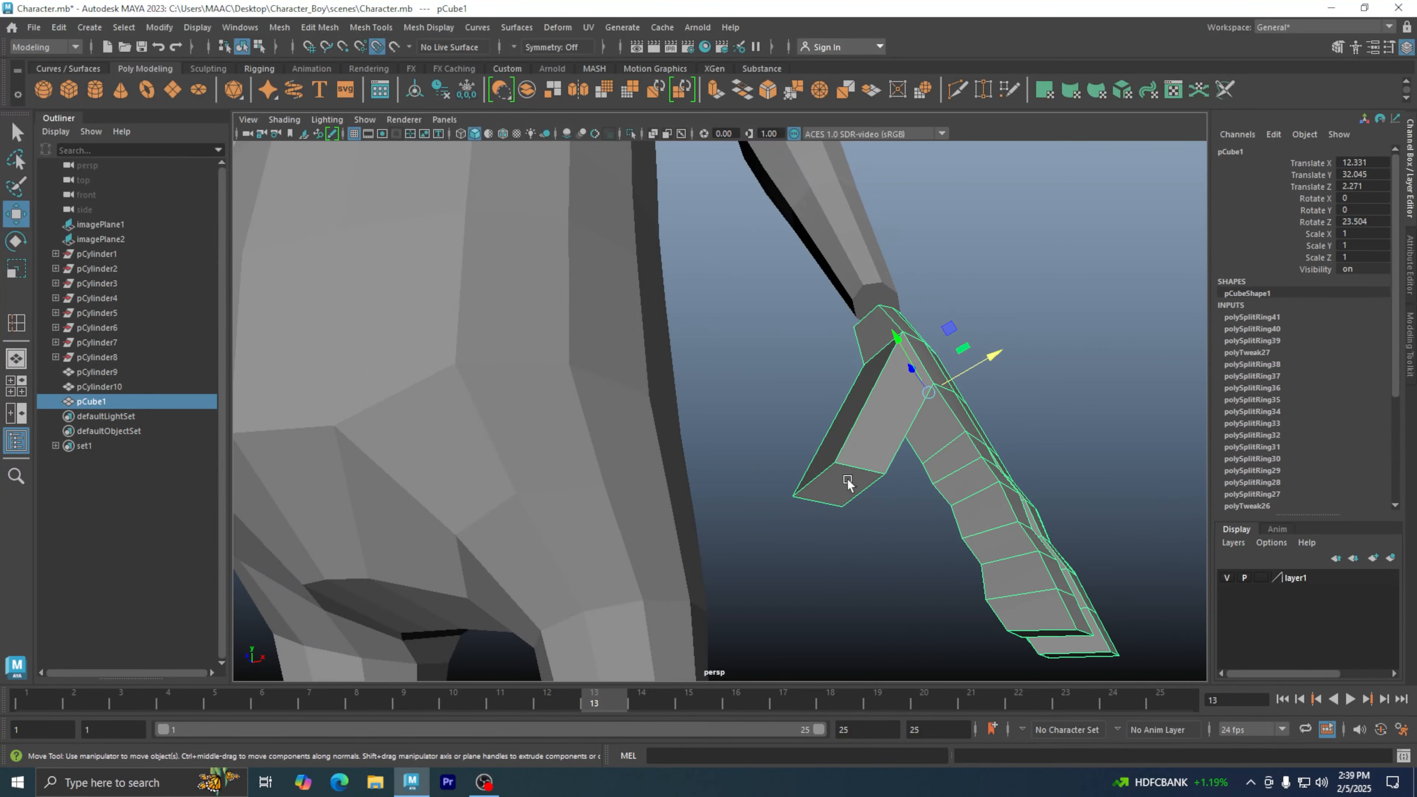
Step: Try to rotate the thumb's end face
{"action": "right_click_drag", "start_coordinate": [848, 484], "coordinate": [845, 455]}
{"action": "left_click", "coordinate": [839, 489]}
{"action": "left_click_drag", "start_coordinate": [839, 489], "coordinate": [911, 438], "text": "alt"}
{"action": "key", "text": "e"}
{"action": "key", "text": "ctrl+z"}
Step: Insert two edge loops across the thumb, at about one third and two thirds of its length
{"action": "right_click_drag", "start_coordinate": [910, 345], "coordinate": [928, 297]}
{"action": "right_click_drag", "start_coordinate": [895, 364], "coordinate": [870, 469], "text": "shift"}
{"action": "left_click_drag", "start_coordinate": [887, 456], "coordinate": [963, 433], "text": "alt"}
{"action": "left_click", "coordinate": [906, 381]}
{"action": "left_click", "coordinate": [864, 442]}
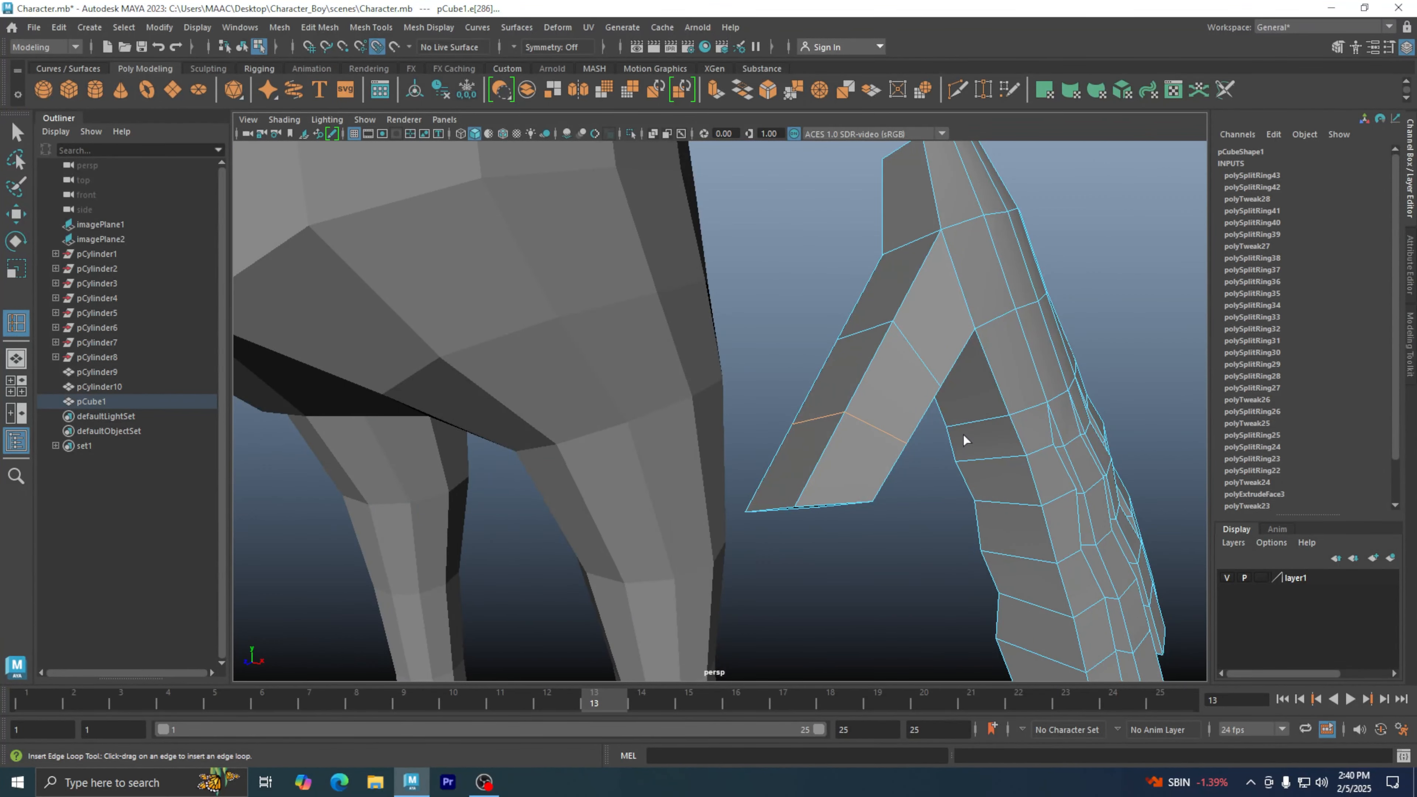
{"action": "key", "text": "w"}
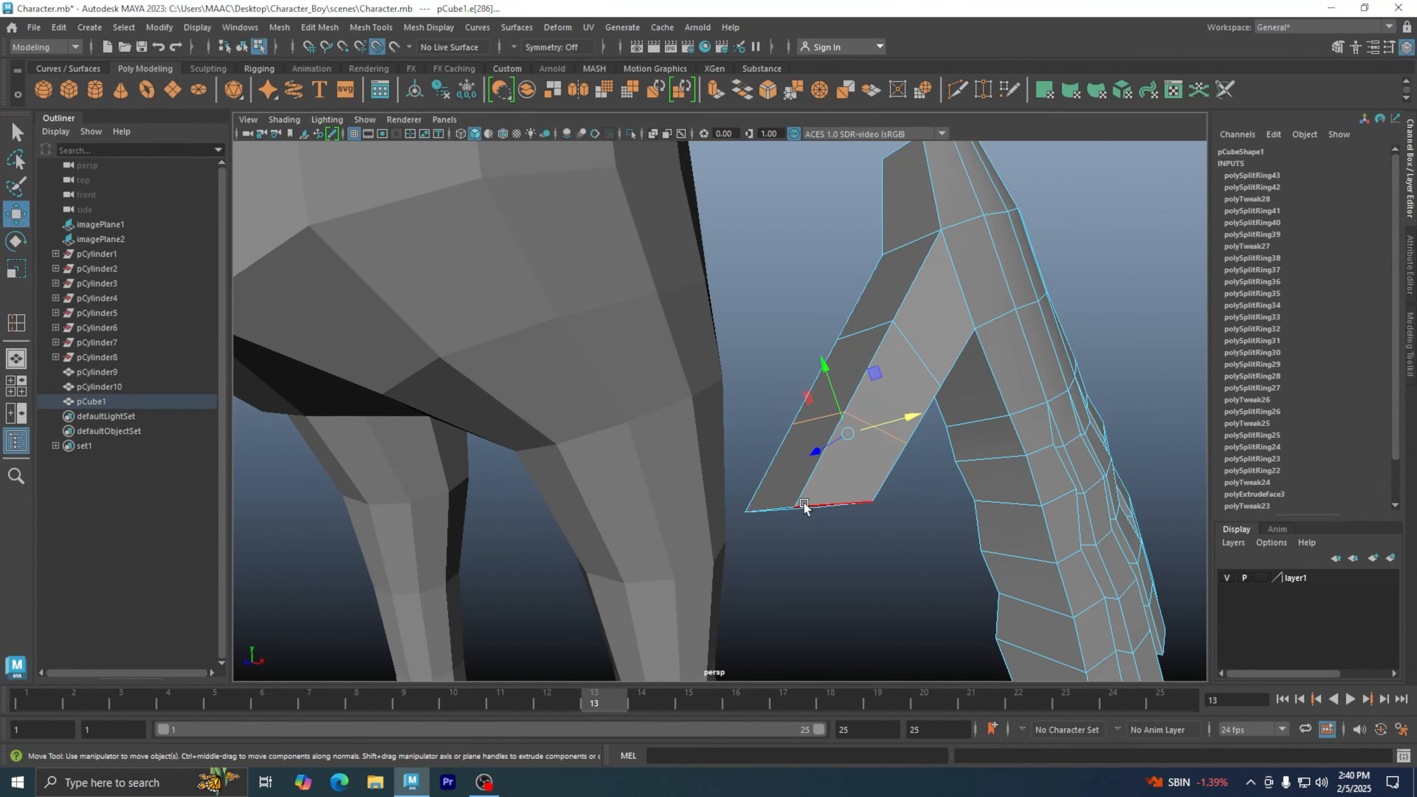
Step: Insert two more edge loops on the thumb, one between the existing loops and one between the outer loop and the tip
{"action": "left_click_drag", "start_coordinate": [804, 505], "coordinate": [829, 558], "text": "alt"}
{"action": "right_click_drag", "start_coordinate": [870, 385], "coordinate": [848, 486], "text": "shift"}
{"action": "left_click", "coordinate": [871, 370]}
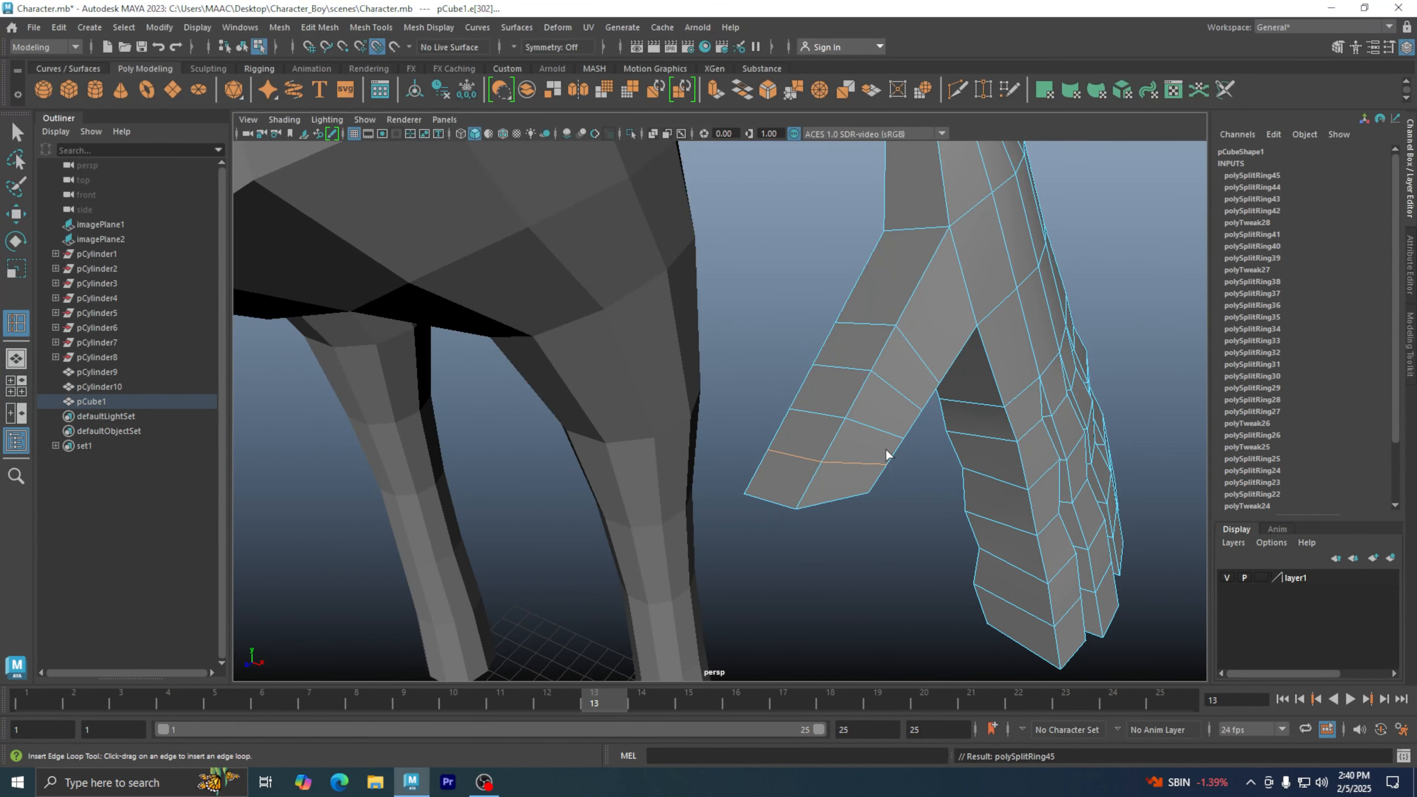
{"action": "key", "text": "w"}
{"action": "left_click", "coordinate": [896, 553]}
Step: Move the edges on the thumb's inner side near its tip to shape the joint and thumb pad
{"action": "left_click_drag", "start_coordinate": [895, 552], "coordinate": [880, 443], "text": "alt"}
{"action": "right_click_drag", "start_coordinate": [881, 443], "coordinate": [946, 512], "text": "alt"}
{"action": "left_click_drag", "start_coordinate": [946, 513], "coordinate": [842, 516], "text": "alt"}
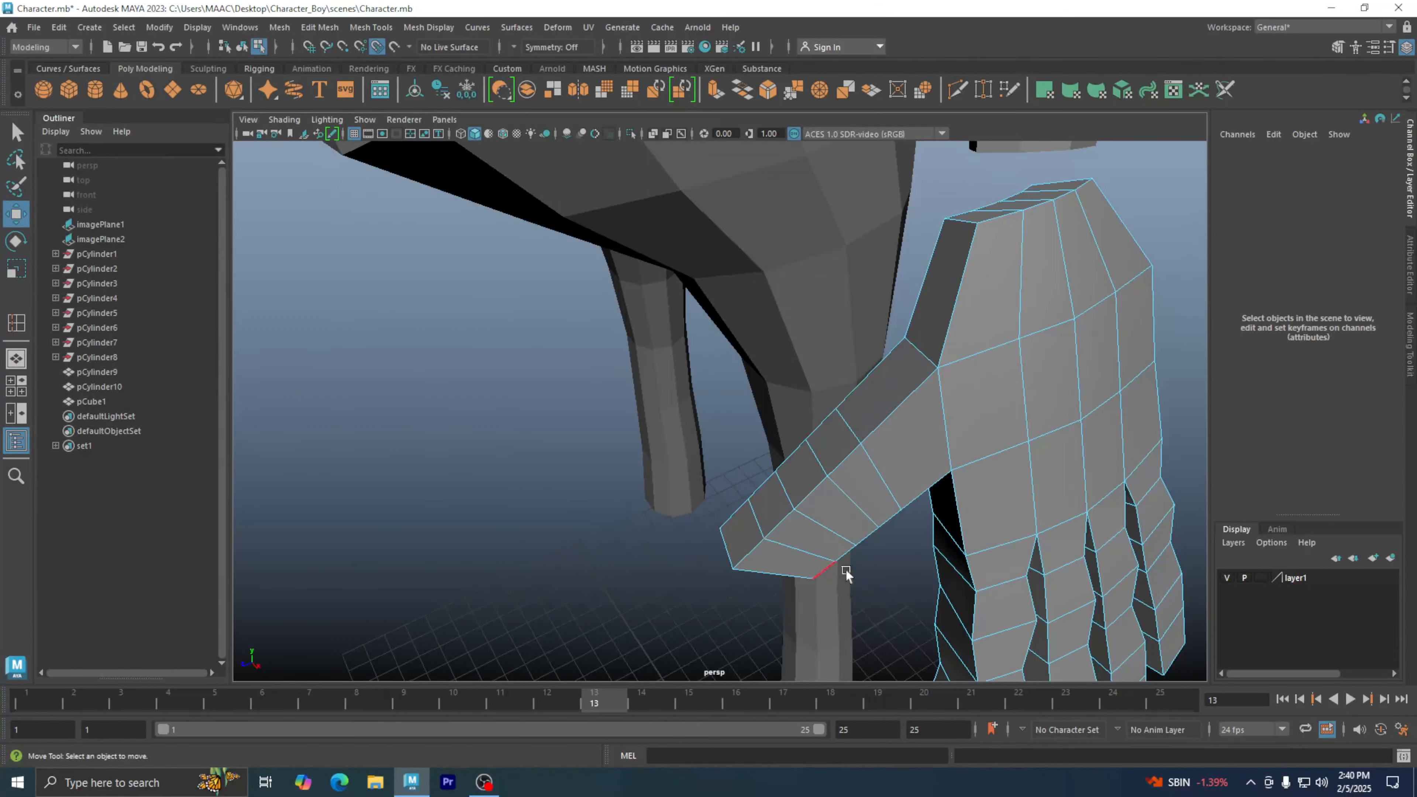
{"action": "left_click_drag", "start_coordinate": [843, 568], "coordinate": [823, 496], "text": "alt"}
{"action": "left_click", "coordinate": [809, 509]}
{"action": "left_click_drag", "start_coordinate": [783, 513], "coordinate": [790, 512]}
{"action": "left_click_drag", "start_coordinate": [790, 513], "coordinate": [809, 428], "text": "alt"}
{"action": "left_click", "coordinate": [811, 469]}
Step: Set the Move tool's axis orientation to Component and move the thumb's outer-side loop edges to shape its joints
{"action": "left_click", "coordinate": [790, 495]}
{"action": "left_click", "coordinate": [832, 441], "text": "shift"}
{"action": "left_click_drag", "start_coordinate": [820, 468], "coordinate": [781, 464], "text": "alt"}
{"action": "left_click", "coordinate": [808, 467]}
{"action": "double_click", "coordinate": [17, 214]}
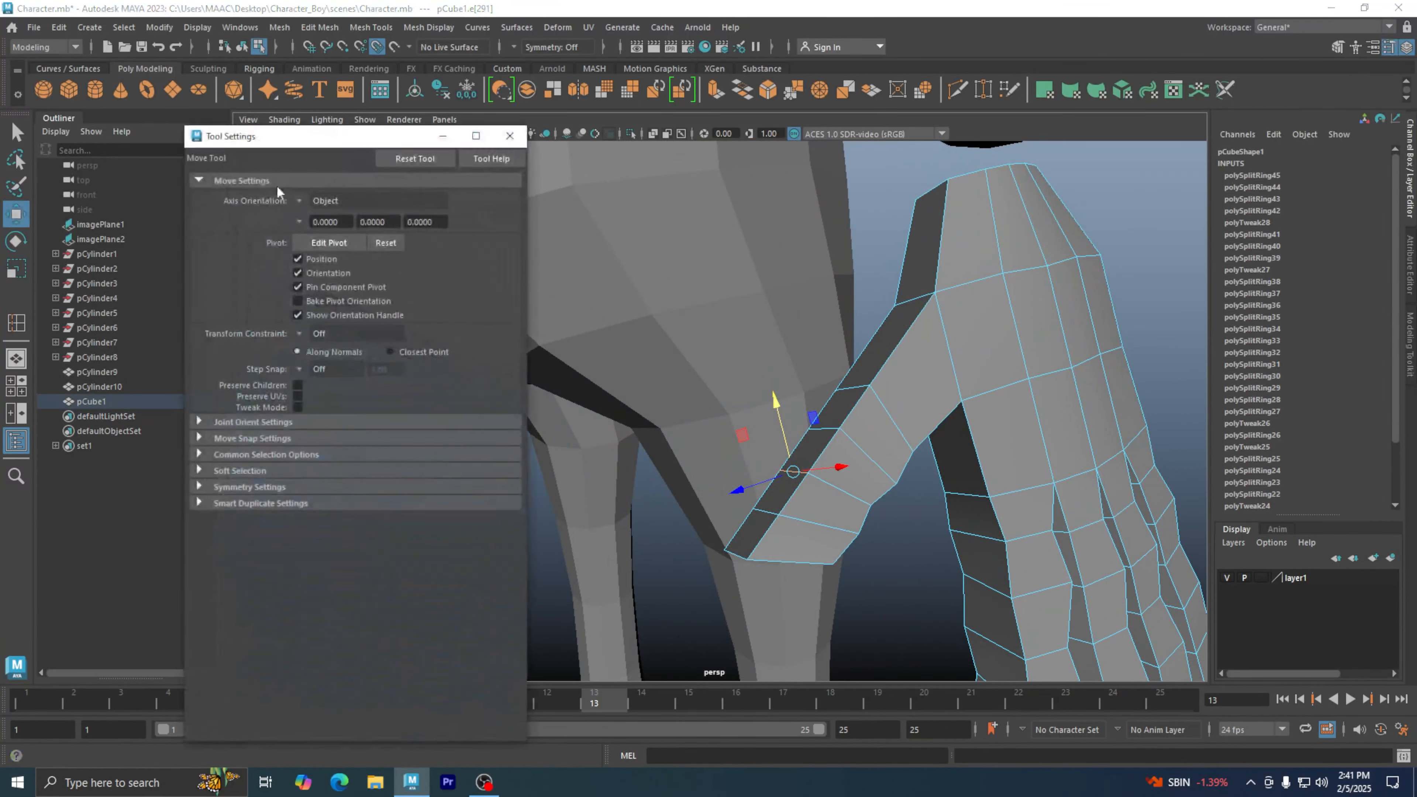
{"action": "left_click", "coordinate": [293, 199]}
{"action": "left_click", "coordinate": [344, 208]}
{"action": "left_click", "coordinate": [307, 201]}
{"action": "left_click", "coordinate": [348, 238]}
{"action": "left_click", "coordinate": [756, 453]}
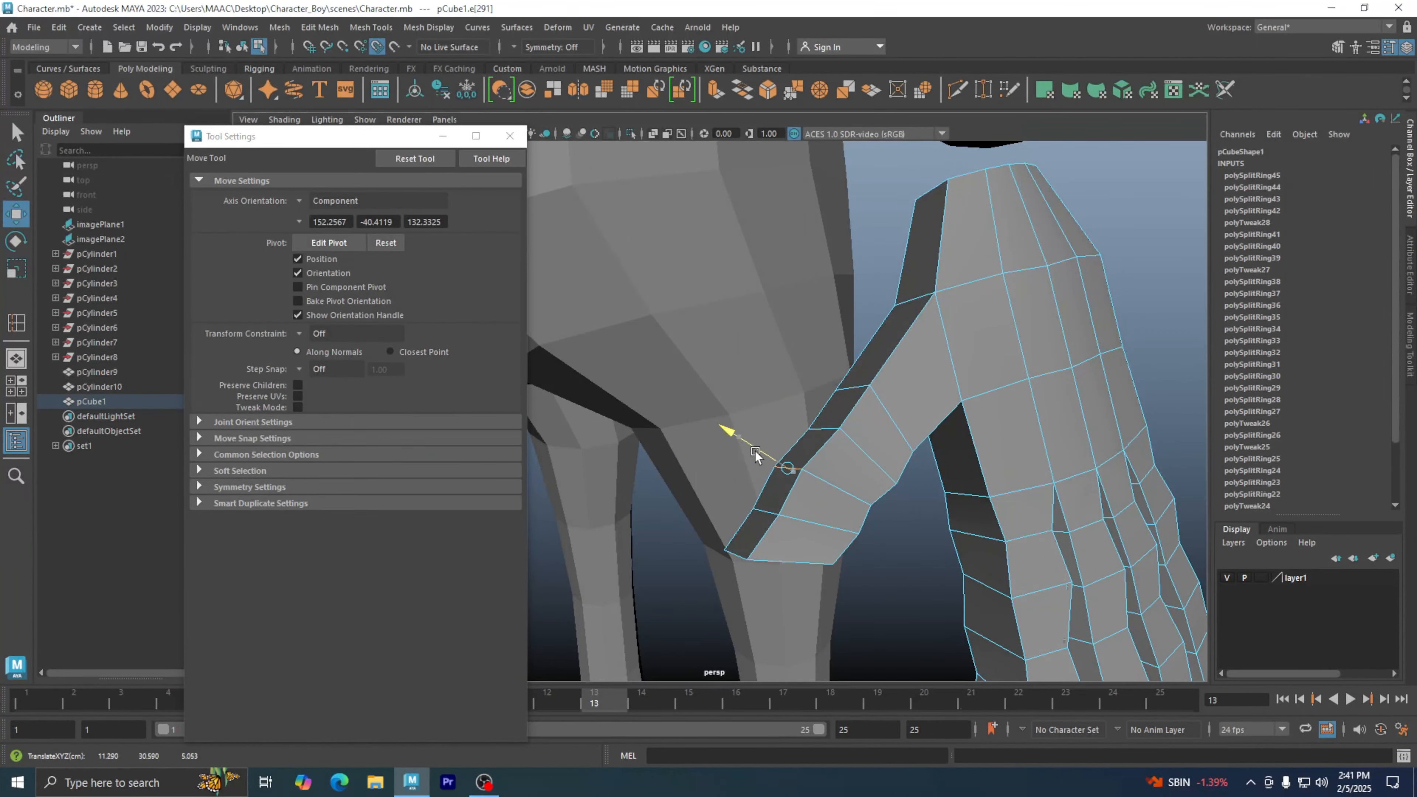
{"action": "left_click", "coordinate": [840, 391]}
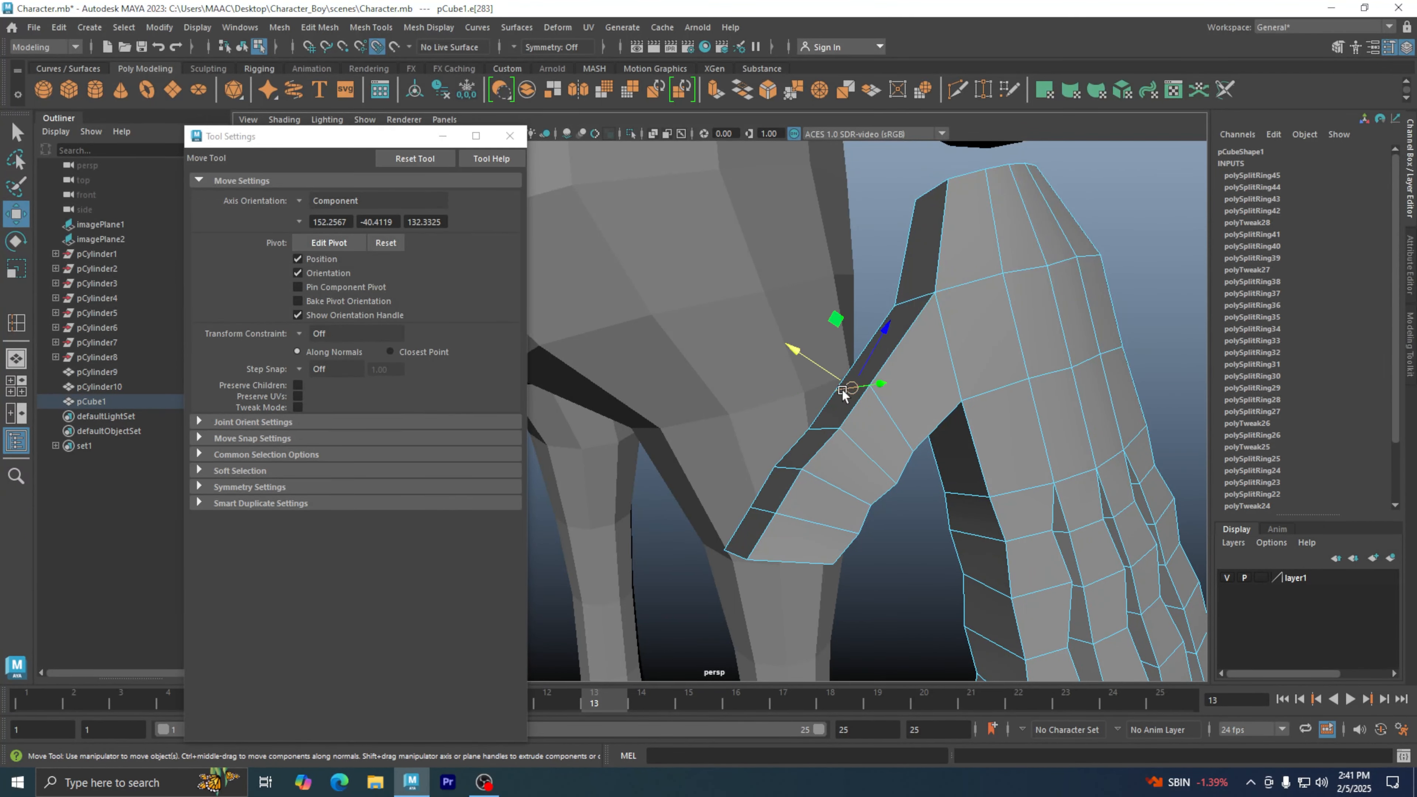
Step: Select the thumb's side edges near the tip and set the Scale tool's axis orientation to Component
{"action": "left_click_drag", "start_coordinate": [820, 365], "coordinate": [832, 409], "text": "alt"}
{"action": "scroll", "coordinate": [886, 434], "scroll_direction": "up", "scroll_amount": 3}
{"action": "left_click", "coordinate": [886, 433]}
{"action": "left_click", "coordinate": [837, 494]}
{"action": "left_click_drag", "start_coordinate": [837, 493], "coordinate": [874, 511], "text": "alt"}
{"action": "key", "text": "r"}
{"action": "left_click", "coordinate": [337, 202]}
{"action": "left_click", "coordinate": [363, 234]}
{"action": "left_click_drag", "start_coordinate": [874, 511], "coordinate": [951, 513], "text": "alt"}
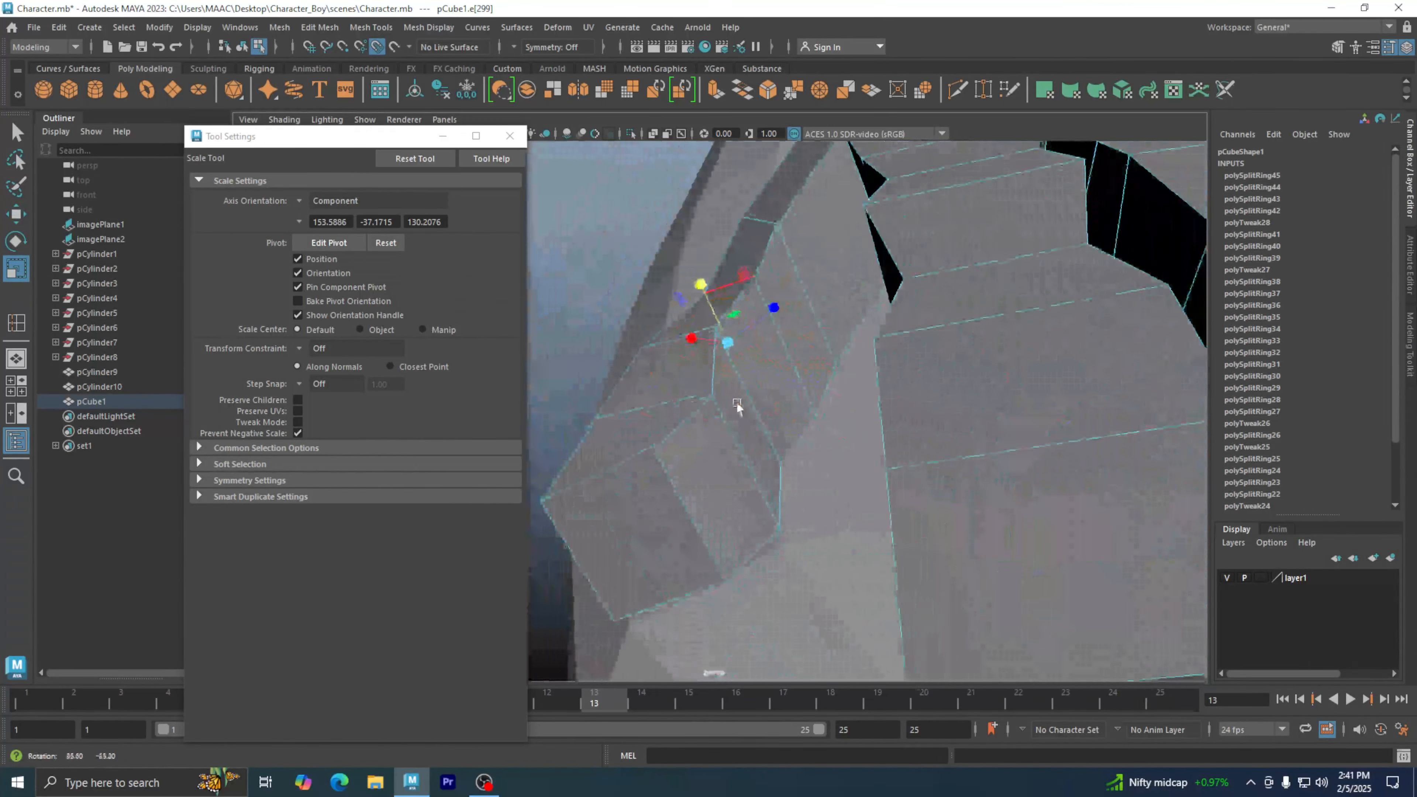